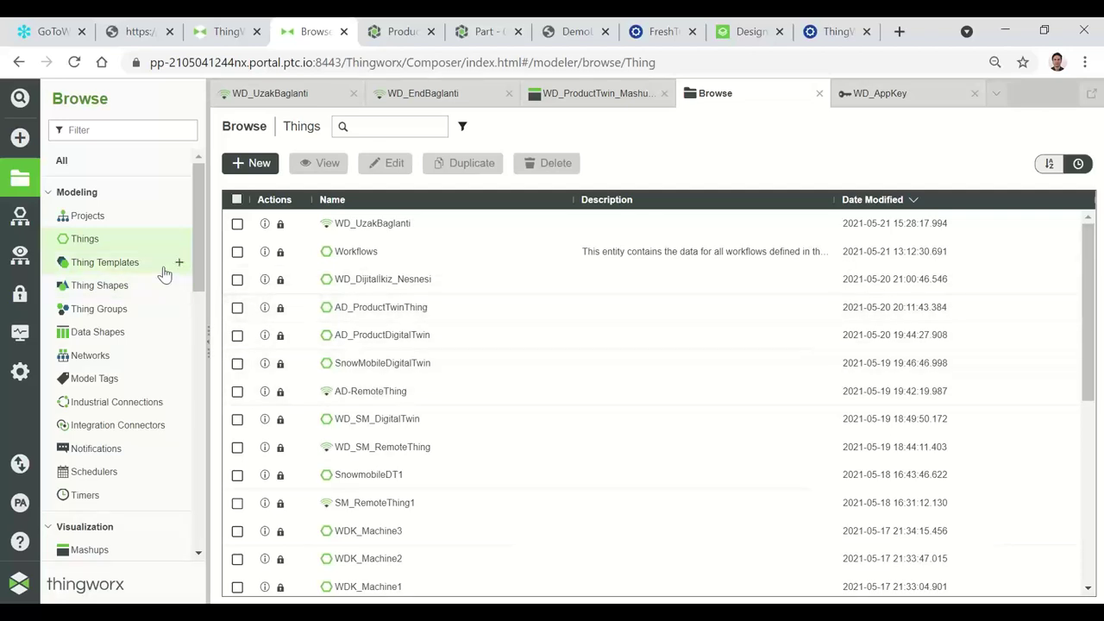
# Step: View the properties of the WD_UzakBaglanti thing, and switch to the ThingWorx Kepware Server configuration
pyautogui.click(304, 95)
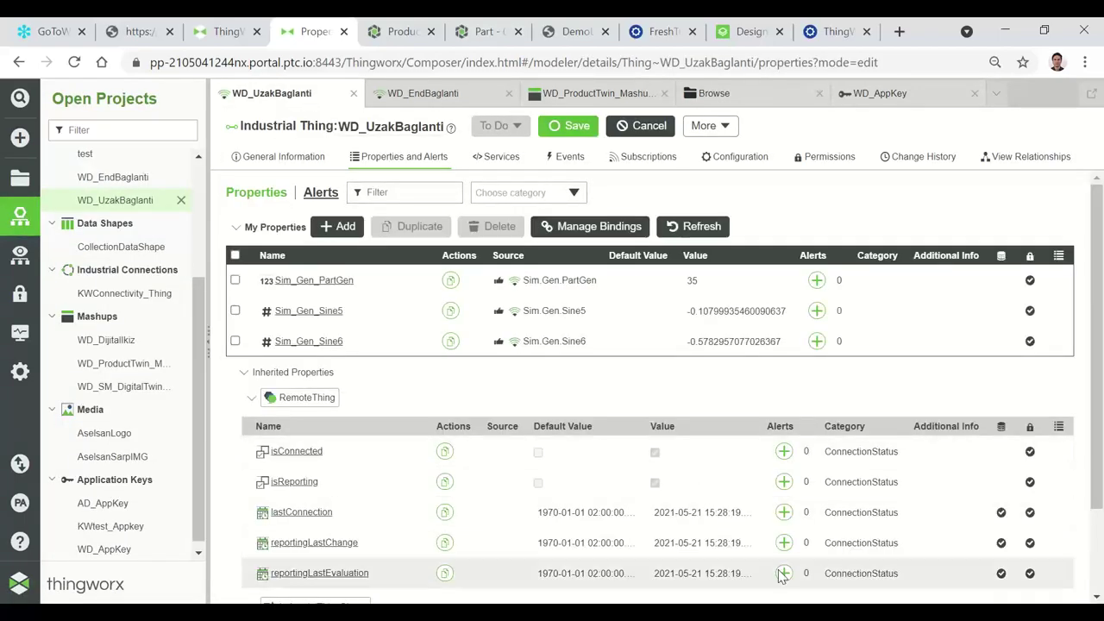
pyautogui.moveTo(792, 614)
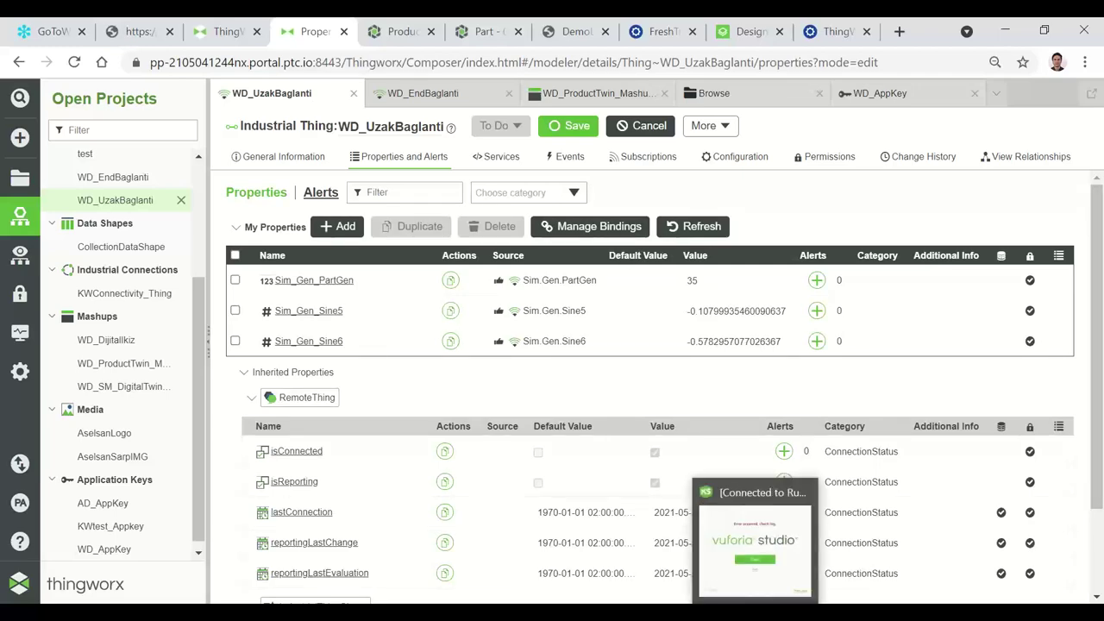
pyautogui.click(792, 552)
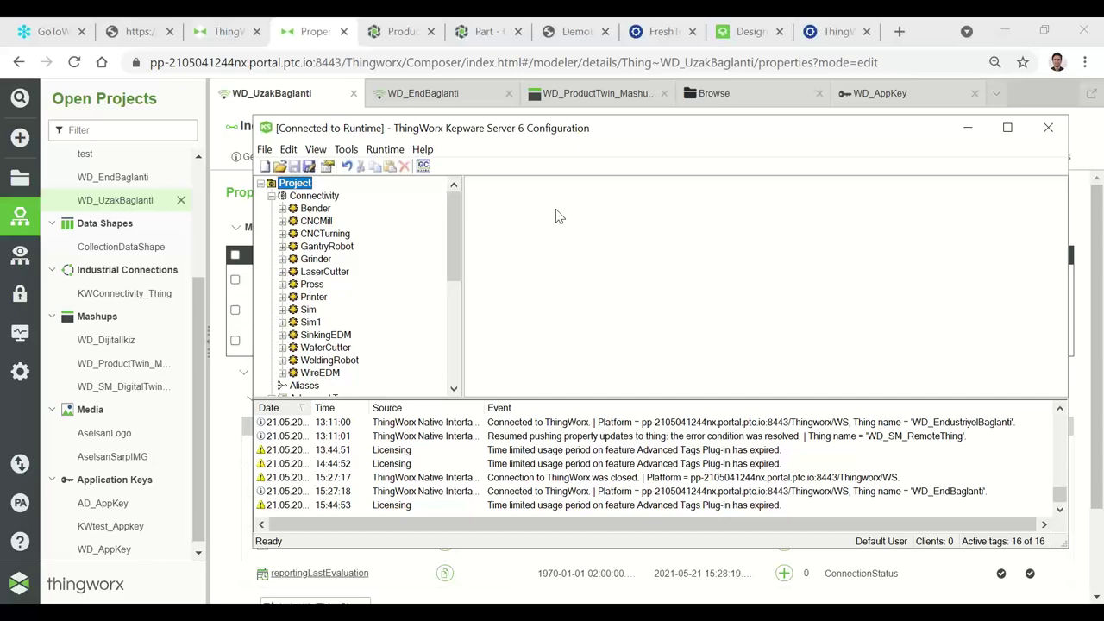
# Step: Examine the driver types offered for a new channel under Connectivity, and cancel the channel wizard
pyautogui.click(318, 197)
pyautogui.click(327, 166)
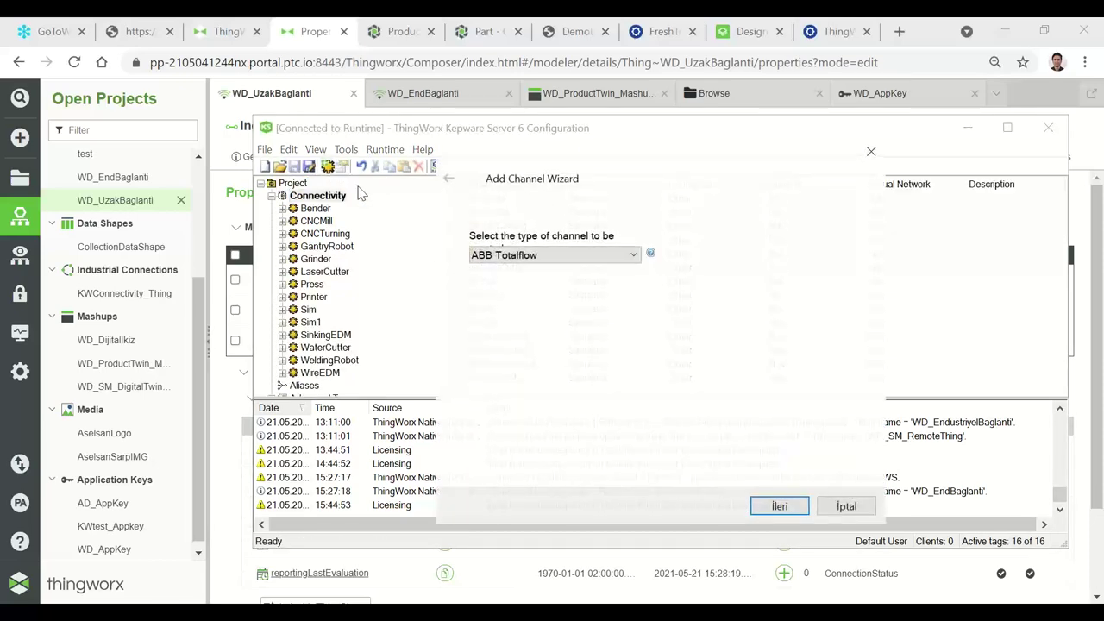
pyautogui.click(635, 255)
pyautogui.scroll(-2, 604, 307)
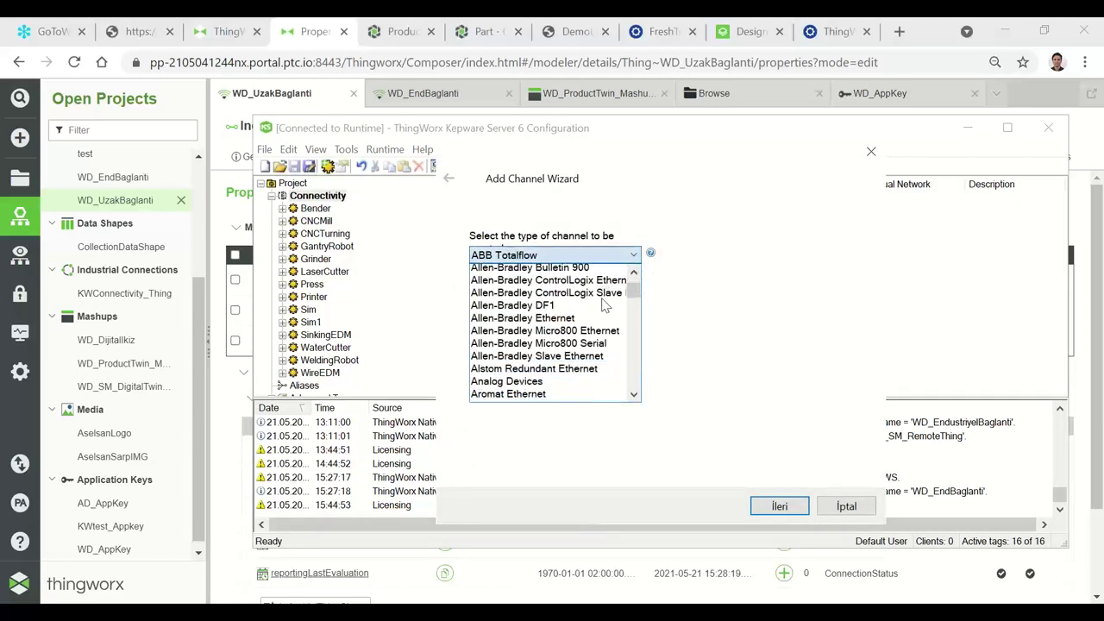
pyautogui.scroll(1, 601, 304)
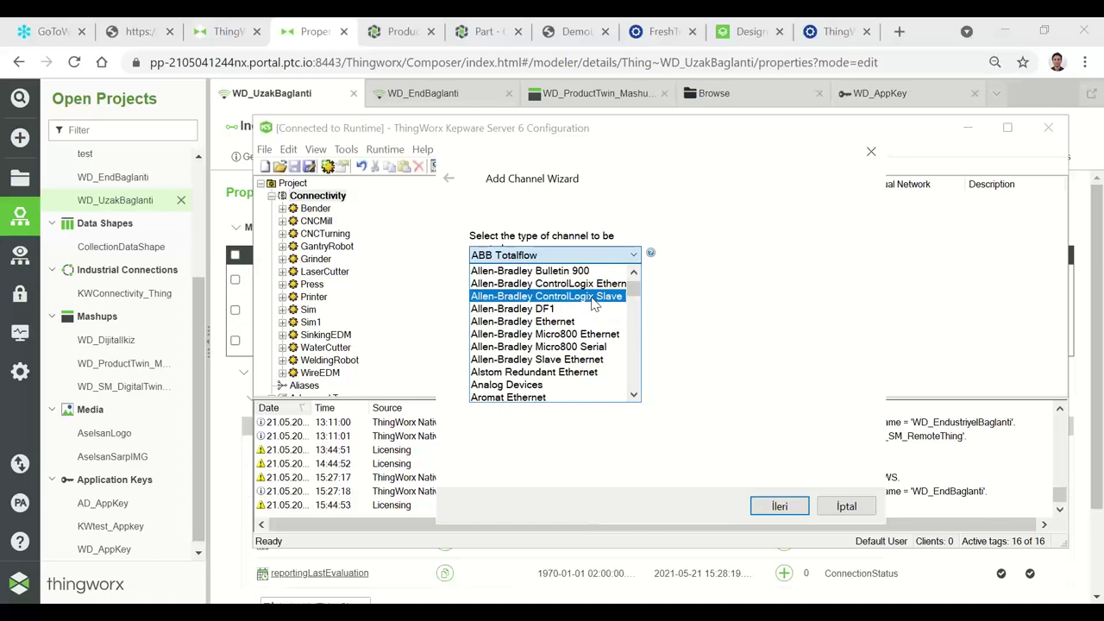
pyautogui.scroll(-2, 594, 304)
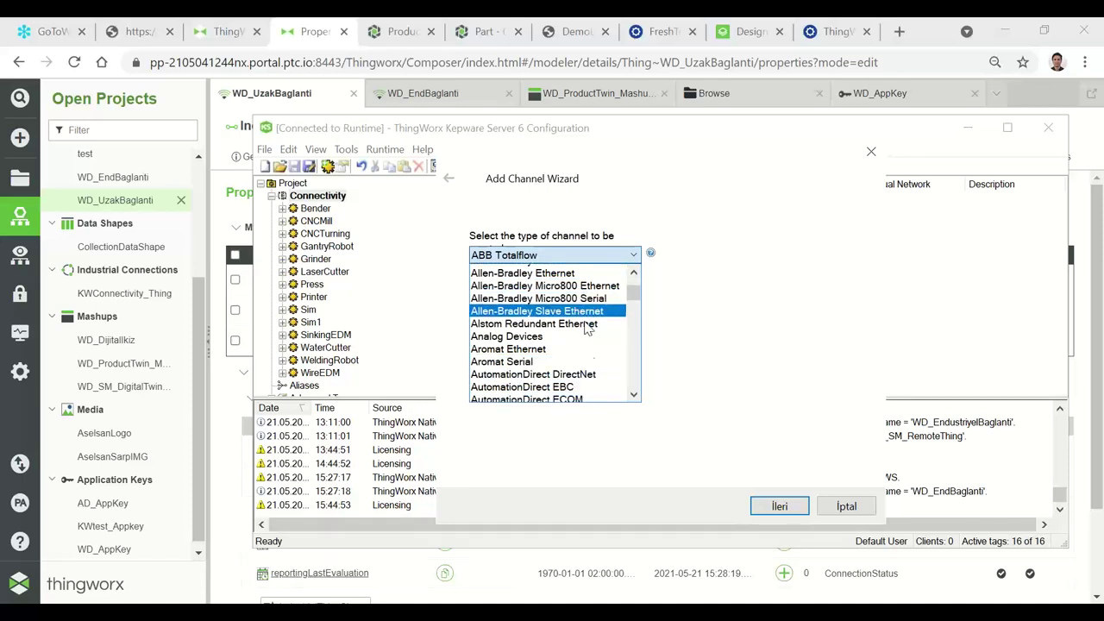
pyautogui.scroll(-4, 585, 327)
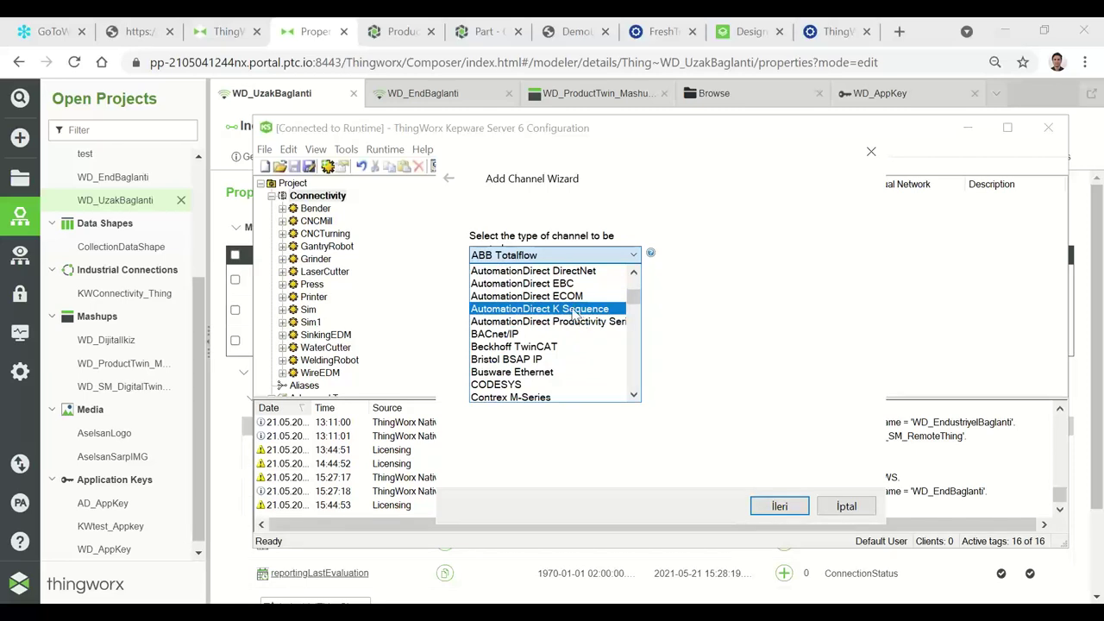
pyautogui.scroll(-3, 570, 321)
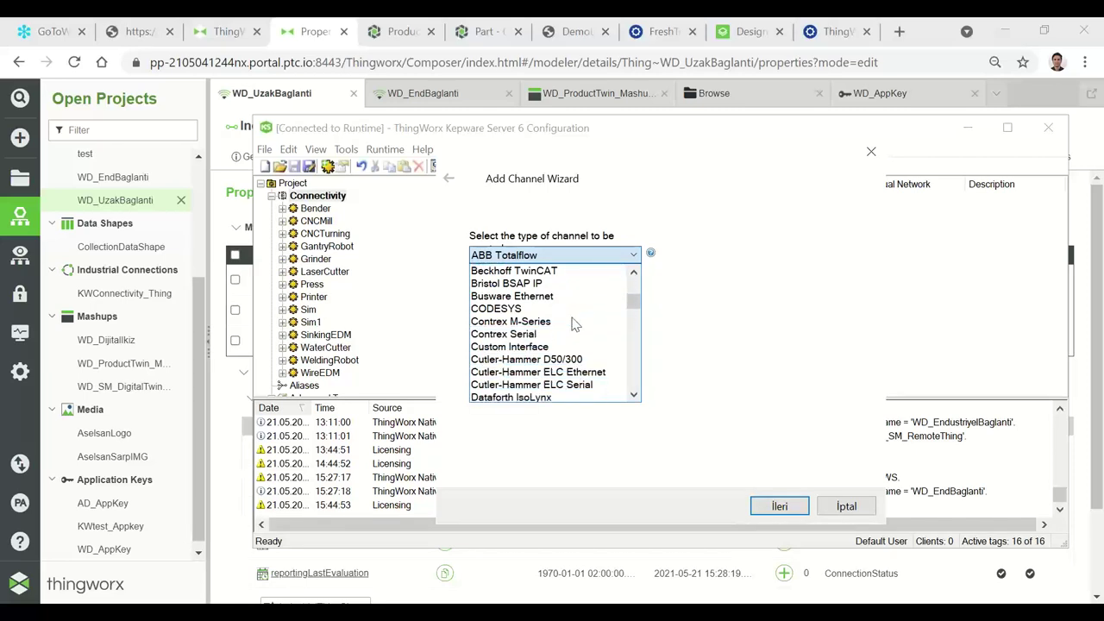
pyautogui.scroll(2, 576, 324)
pyautogui.scroll(-2, 575, 324)
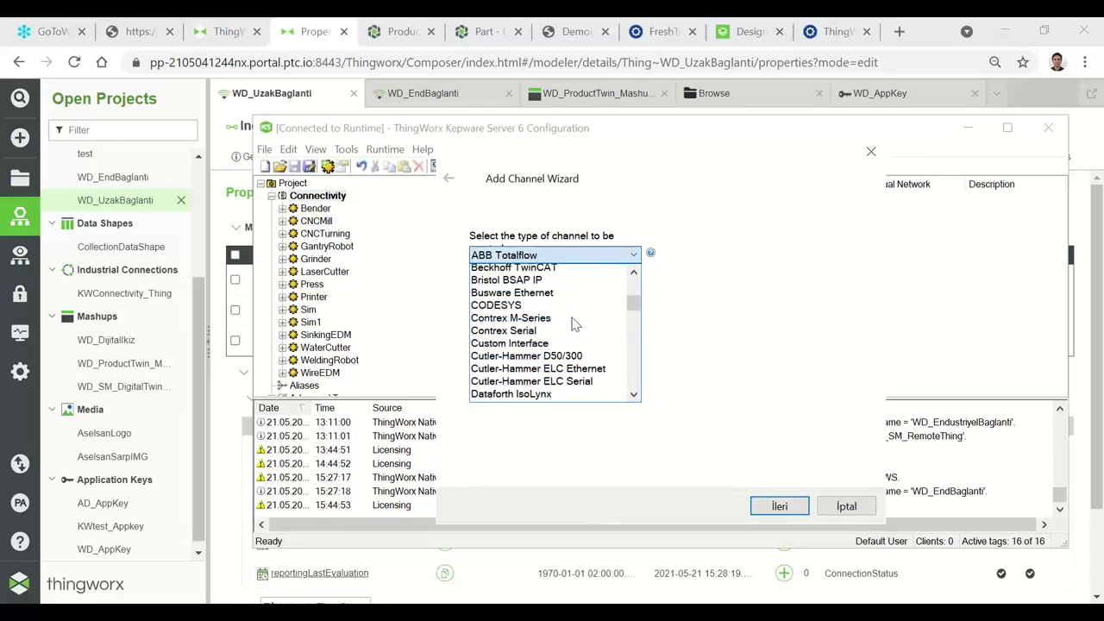
pyautogui.scroll(-6, 575, 324)
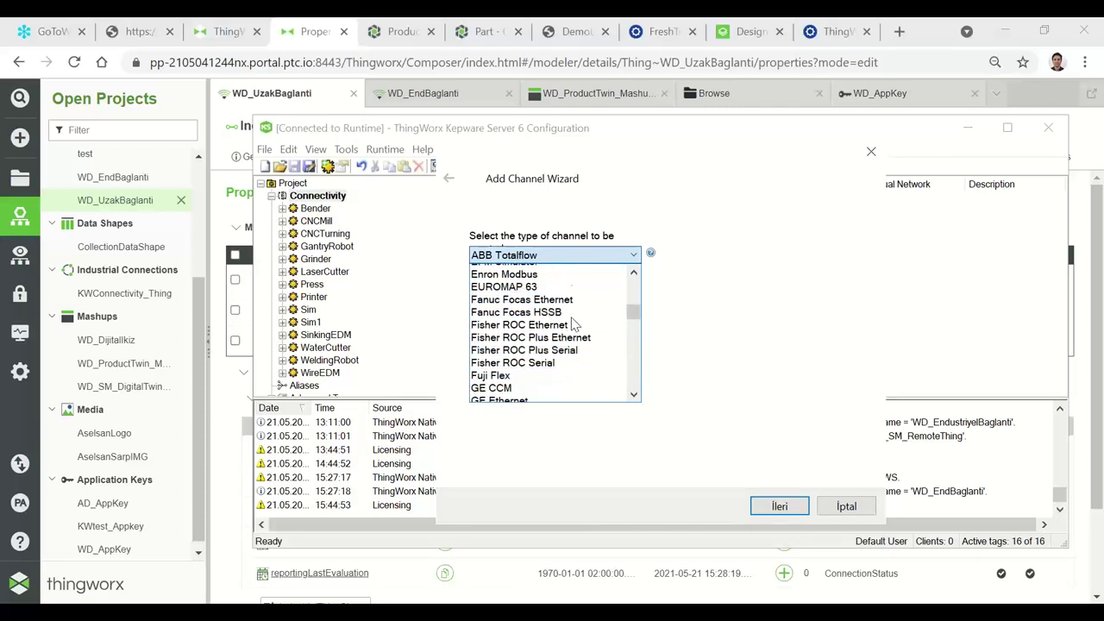
pyautogui.scroll(-5, 574, 324)
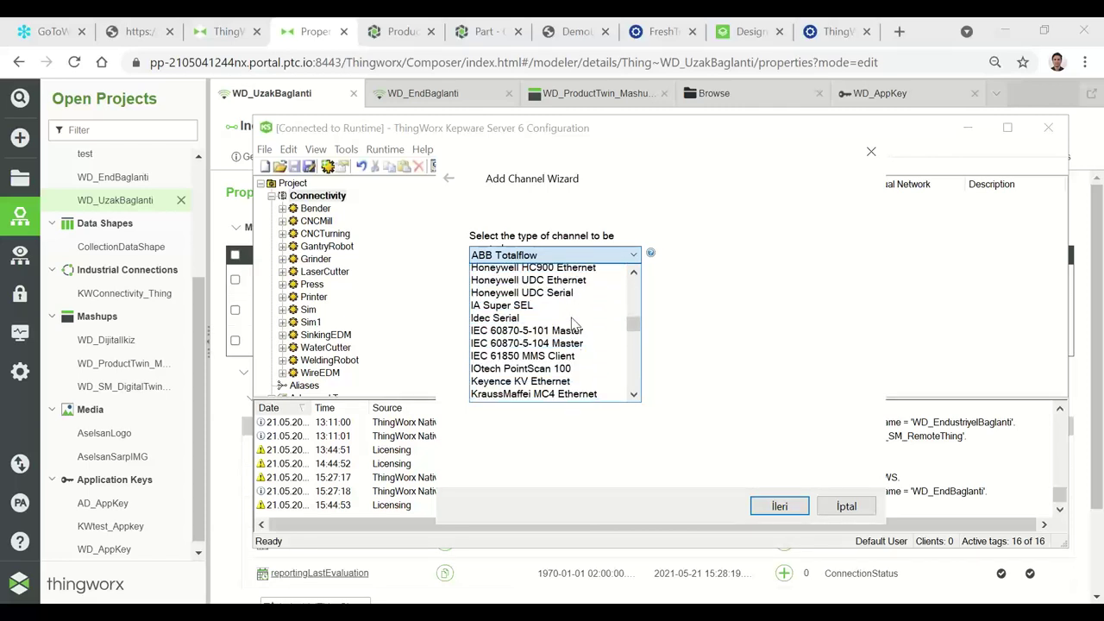
pyautogui.scroll(-3, 574, 324)
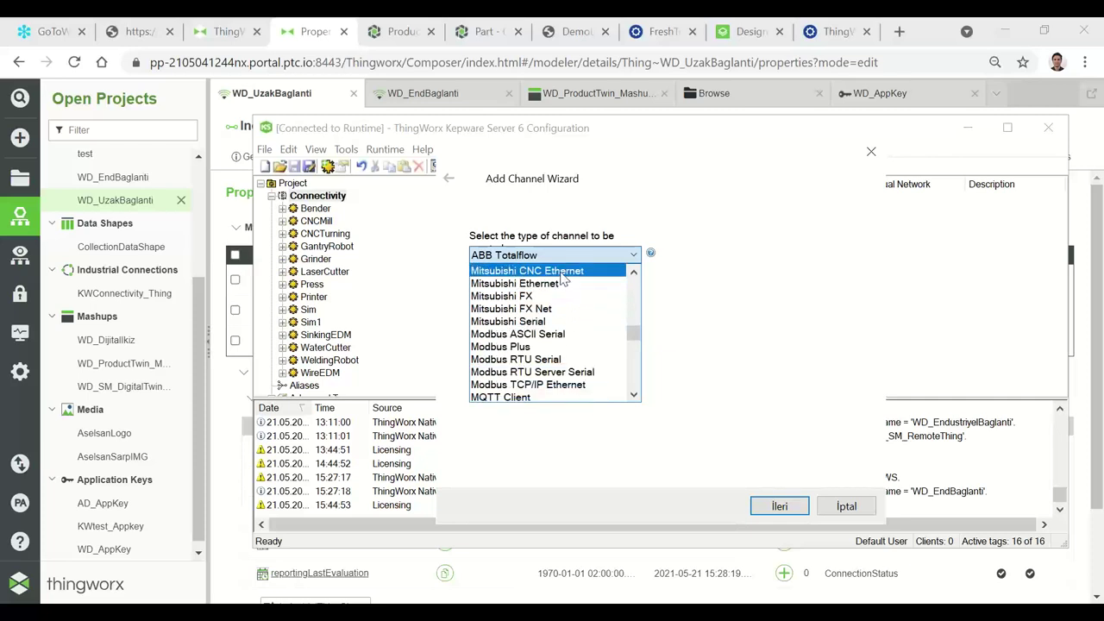
pyautogui.scroll(-1, 569, 312)
pyautogui.scroll(-2, 570, 313)
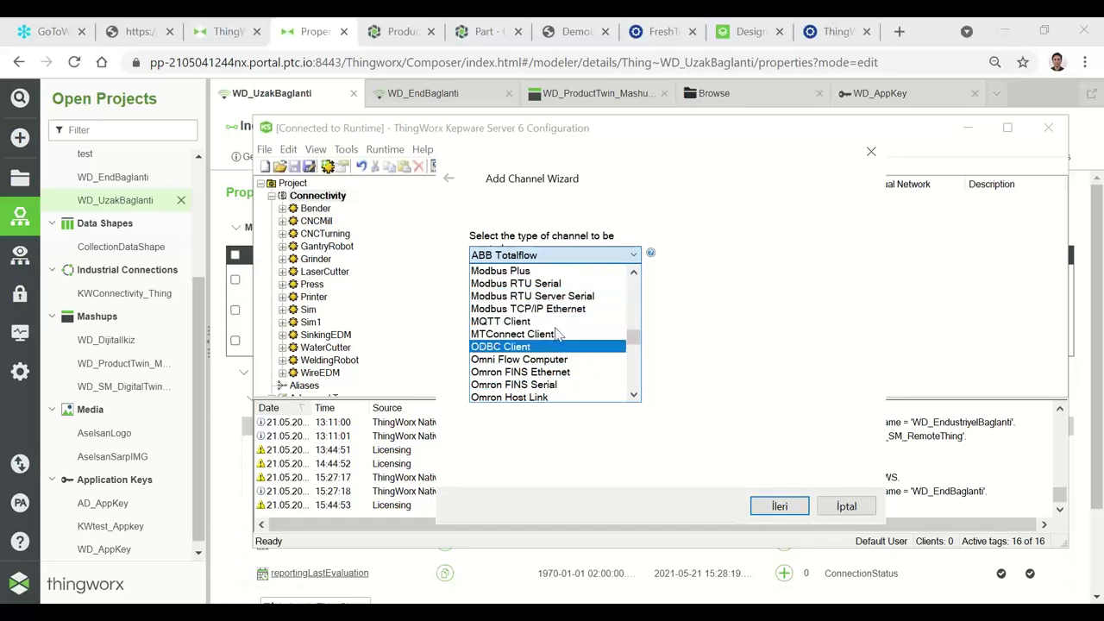
pyautogui.scroll(-2, 565, 325)
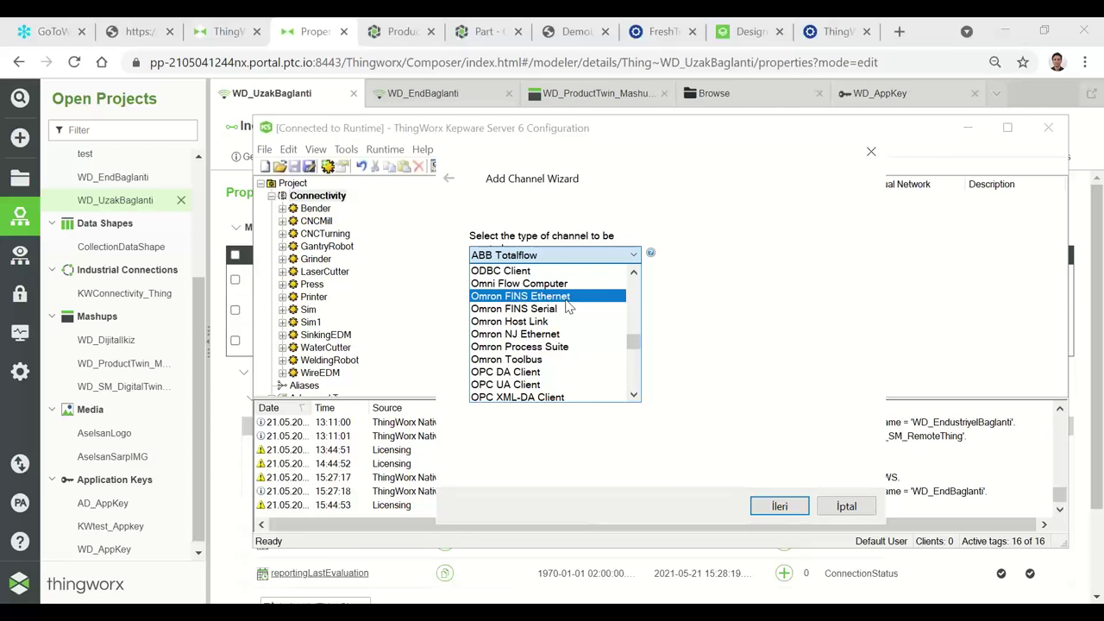
pyautogui.scroll(-3, 592, 319)
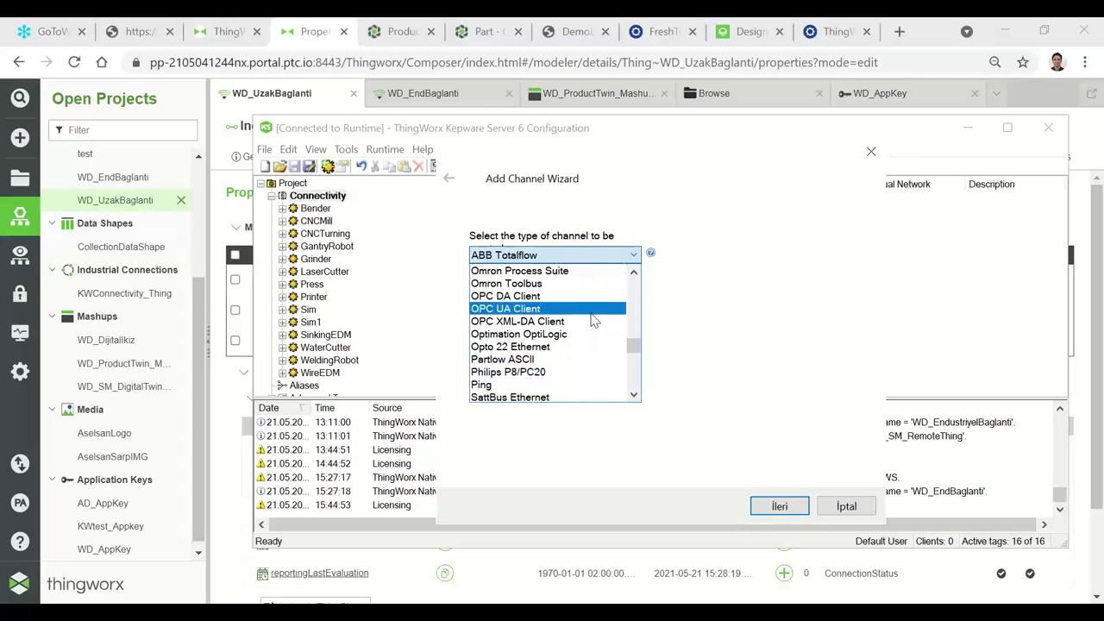
pyautogui.scroll(-1, 595, 321)
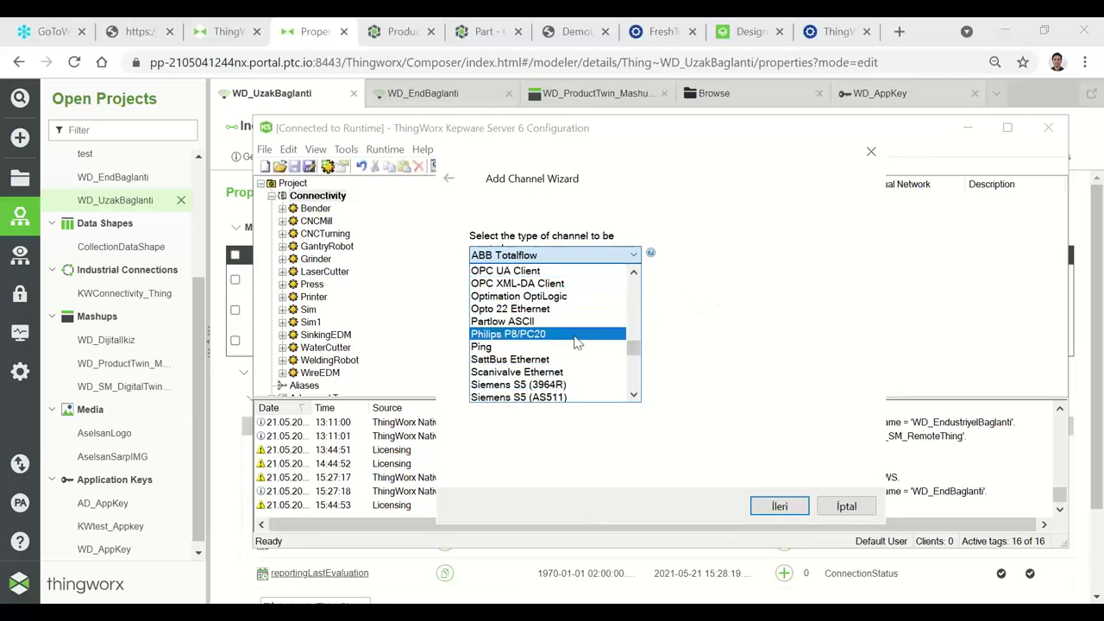
pyautogui.scroll(-7, 555, 320)
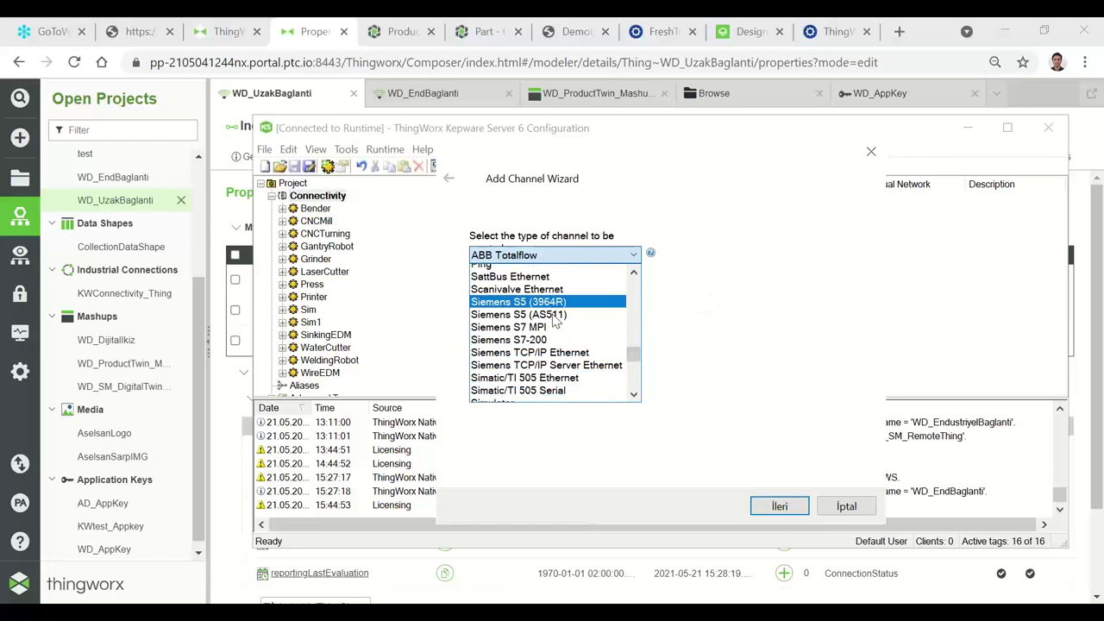
pyautogui.scroll(-2, 555, 321)
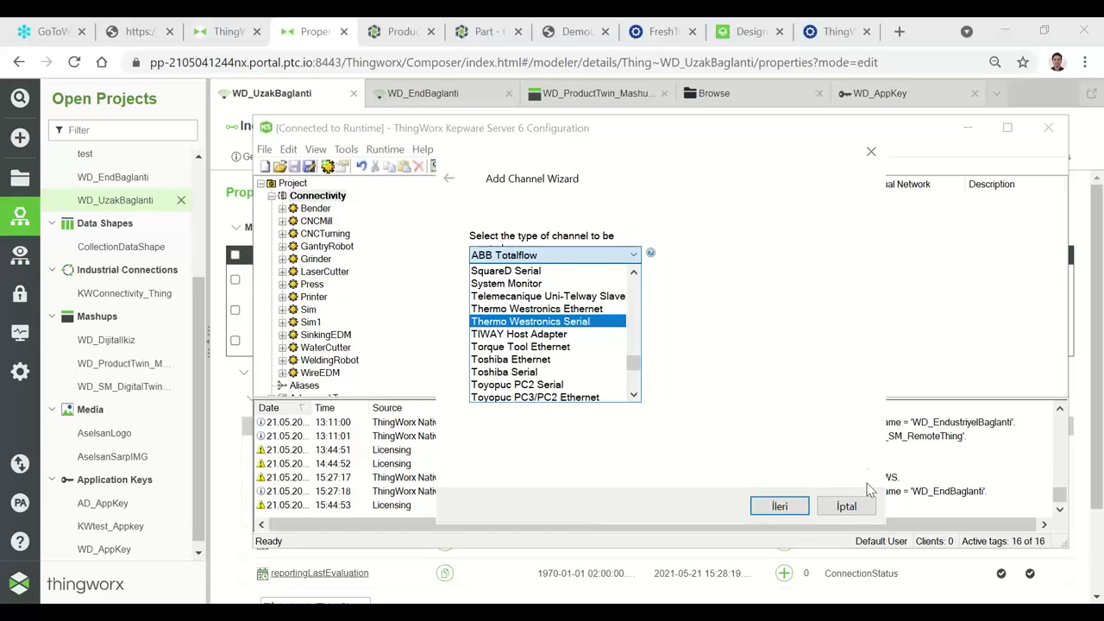
pyautogui.click(857, 512)
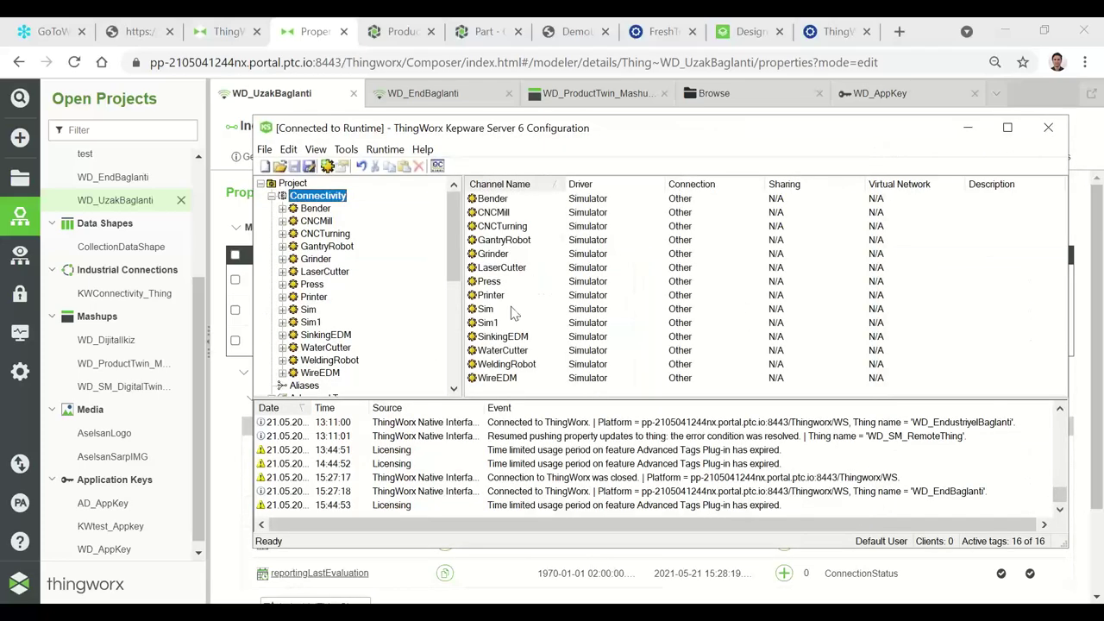
# Step: Open the Kepware project's properties and view its ThingWorx connection settings
pyautogui.click(294, 185)
pyautogui.rightClick(293, 186)
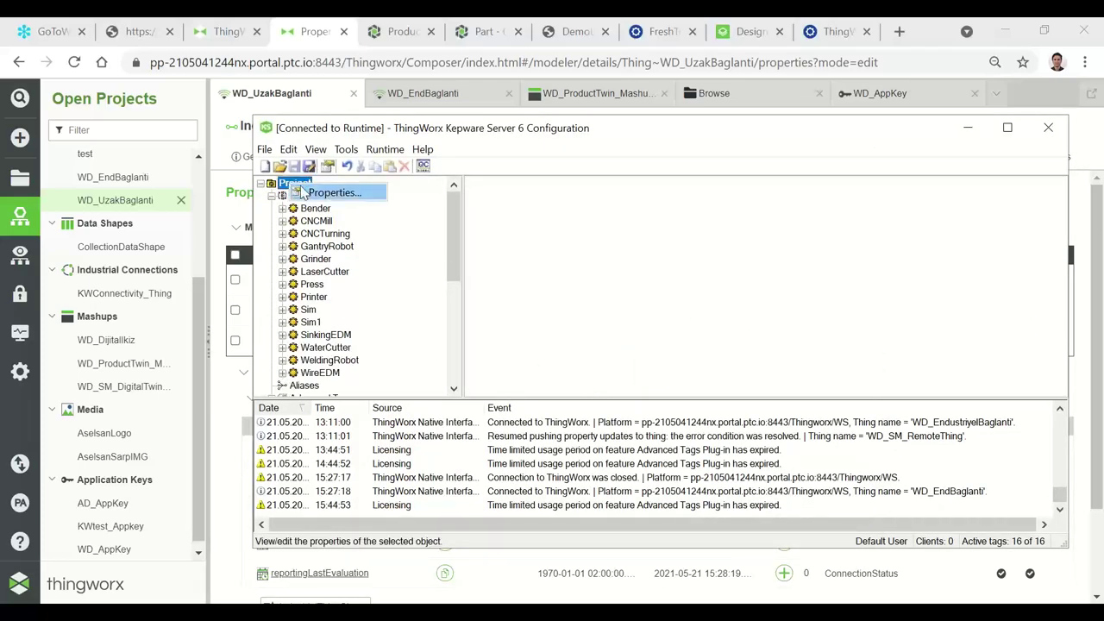
pyautogui.click(318, 196)
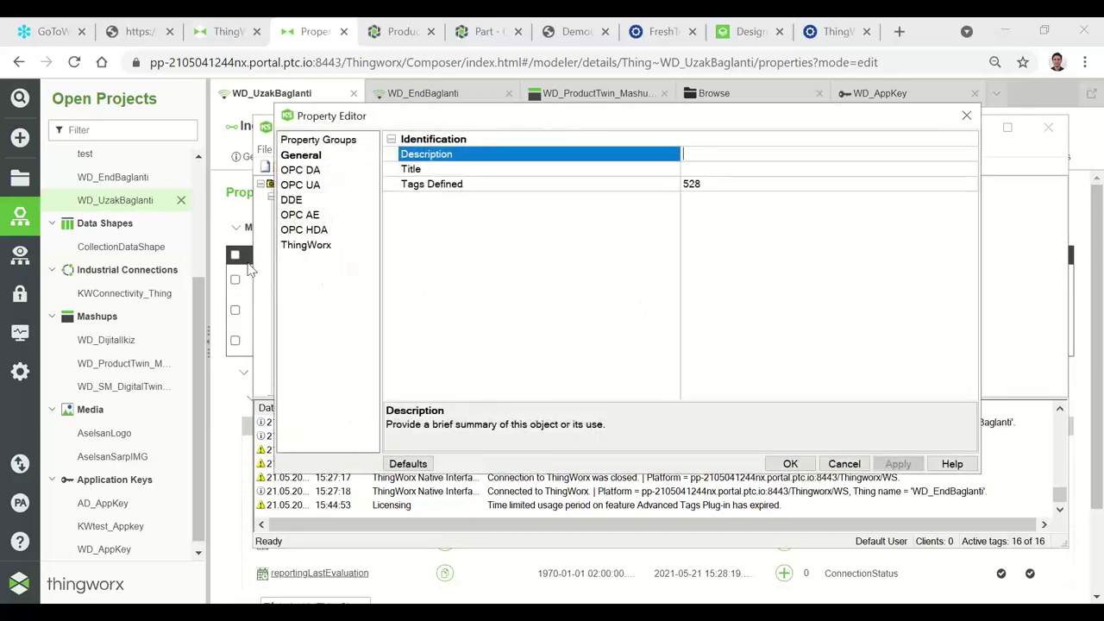
pyautogui.click(304, 248)
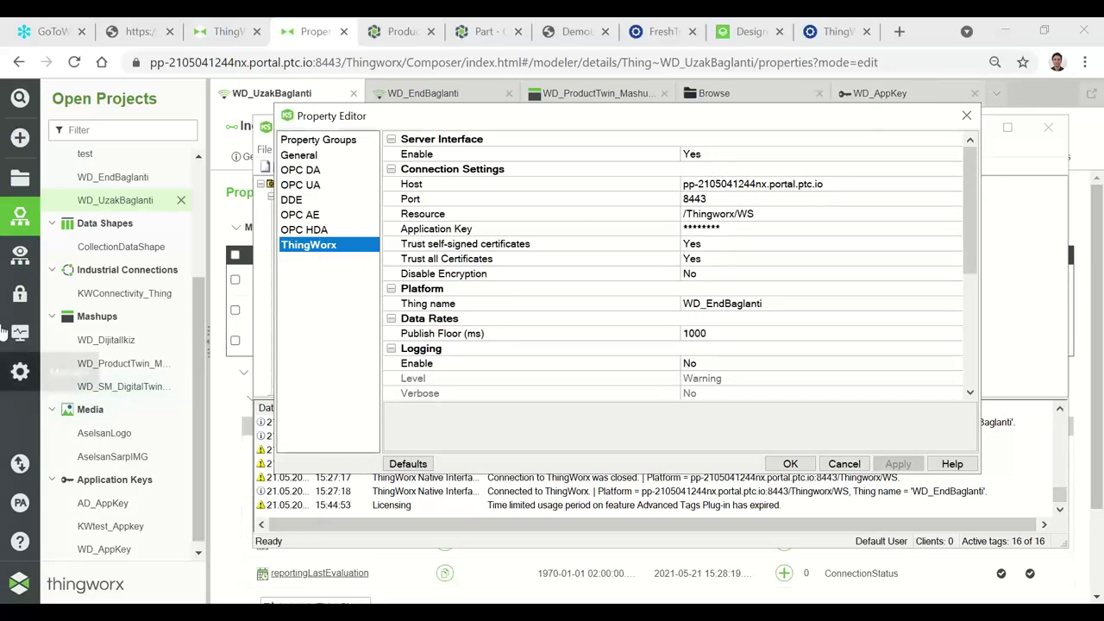
# Step: Copy the key ID of WD_AppKey in ThingWorx Composer, and return to Kepware to accept the project's connection settings
pyautogui.click(20, 178)
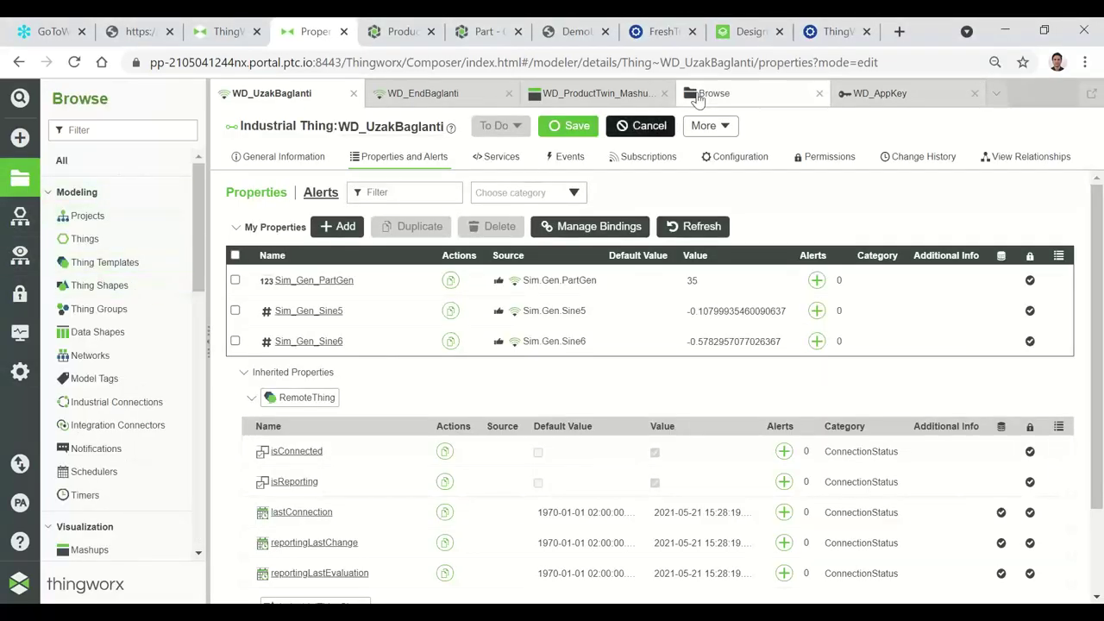
pyautogui.click(863, 93)
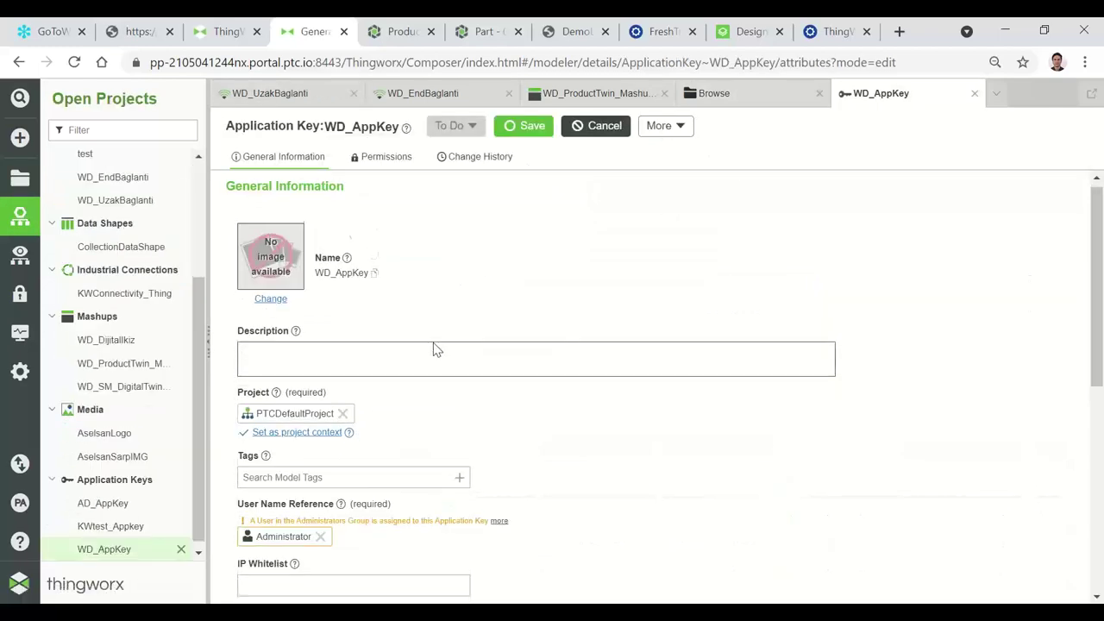
pyautogui.scroll(-4, 500, 406)
pyautogui.click(412, 339)
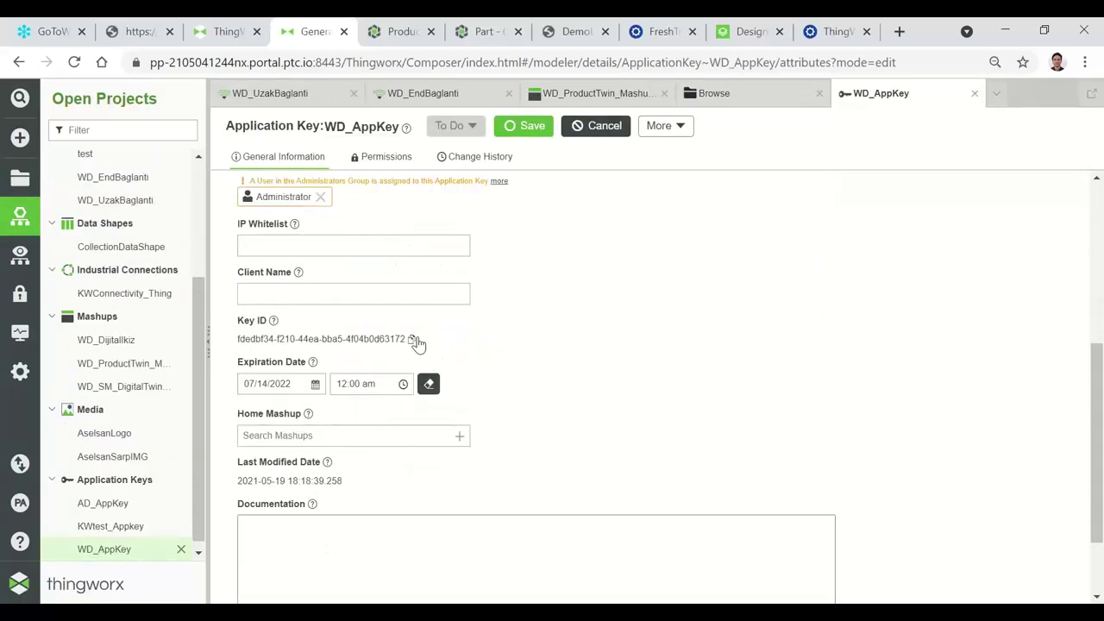
pyautogui.hotkey('alt', 'Tab')
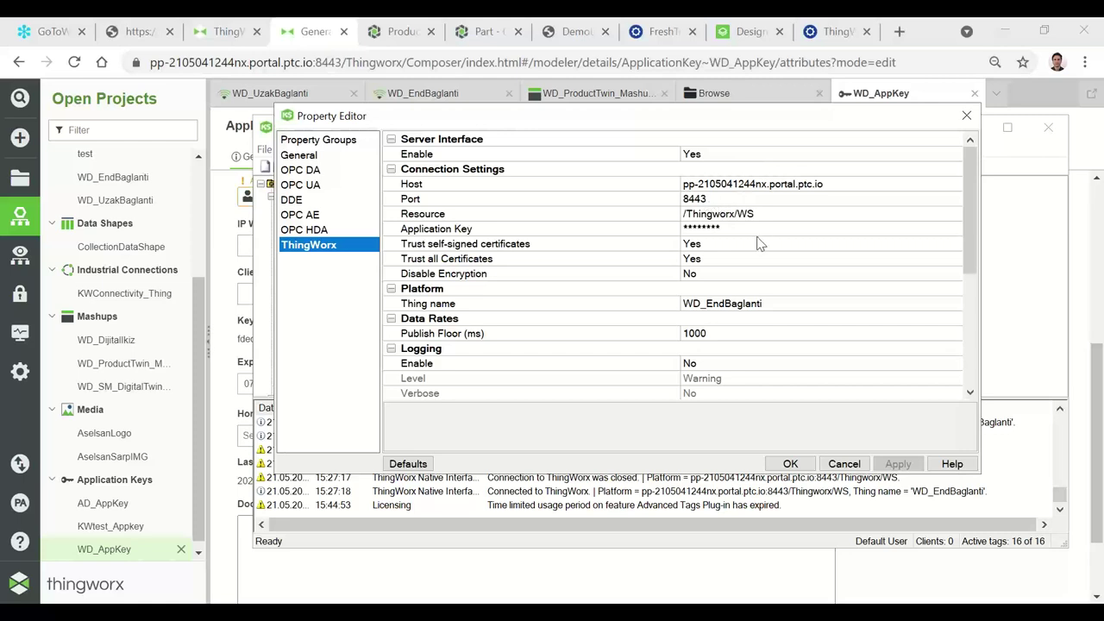
pyautogui.click(791, 464)
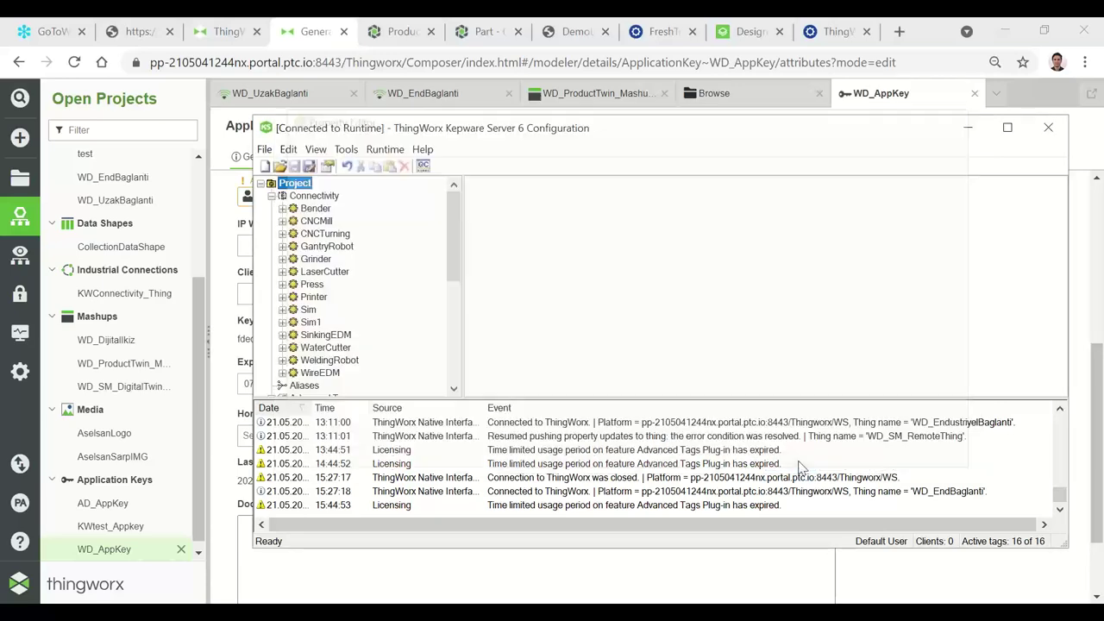
# Step: Return to ThingWorx Composer and view WD_UzakBaglanti's properties and the tag groups discoverable through WD_EndBaglanti
pyautogui.click(968, 130)
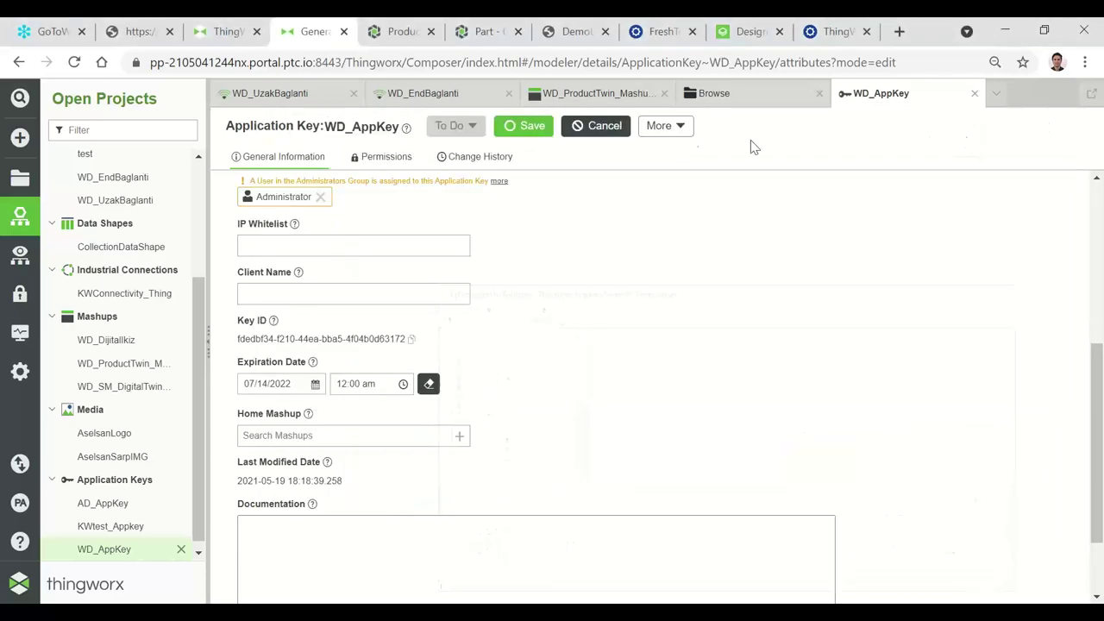
pyautogui.click(280, 95)
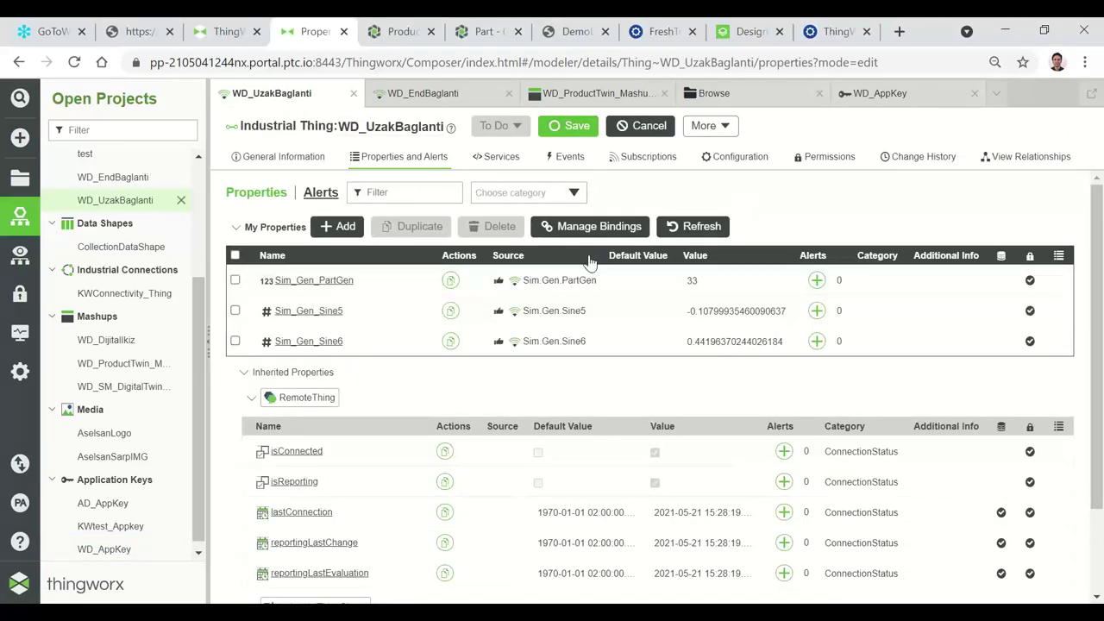
pyautogui.click(427, 96)
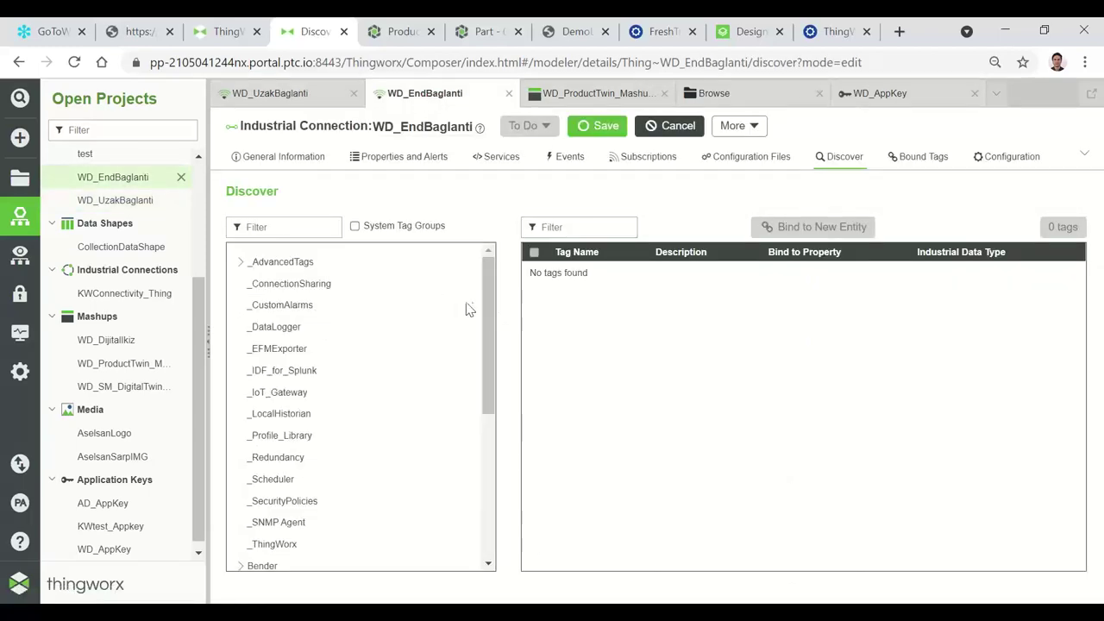
# Step: Switch to Kepware and inspect the tags and general properties of the Gen device in the Sim1 channel
pyautogui.hotkey('alt', 'Tab')
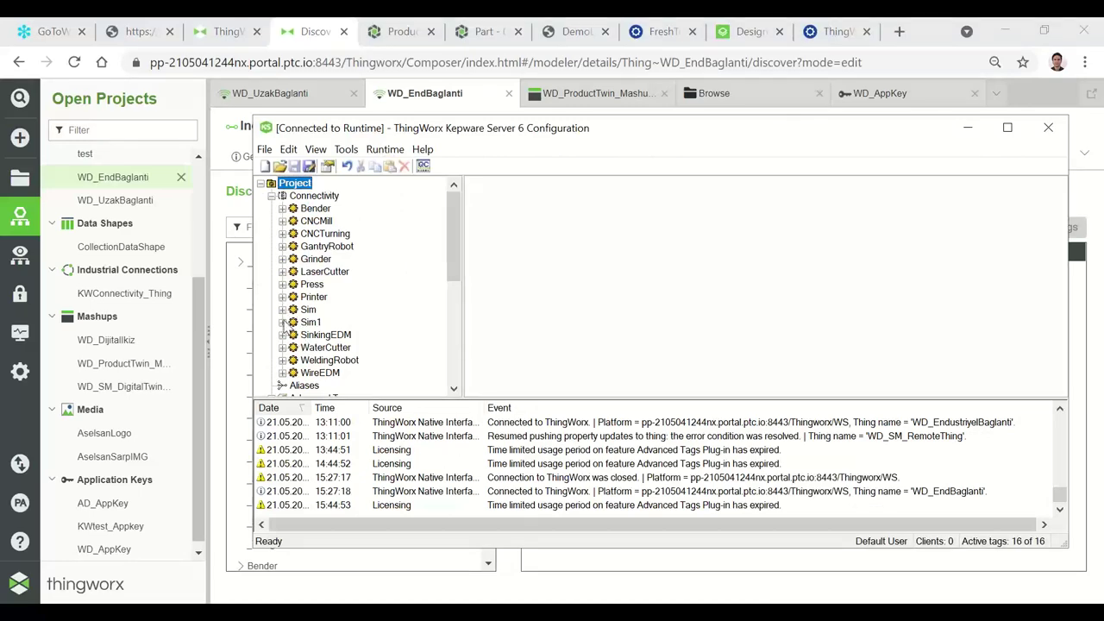
pyautogui.click(282, 322)
pyautogui.click(314, 324)
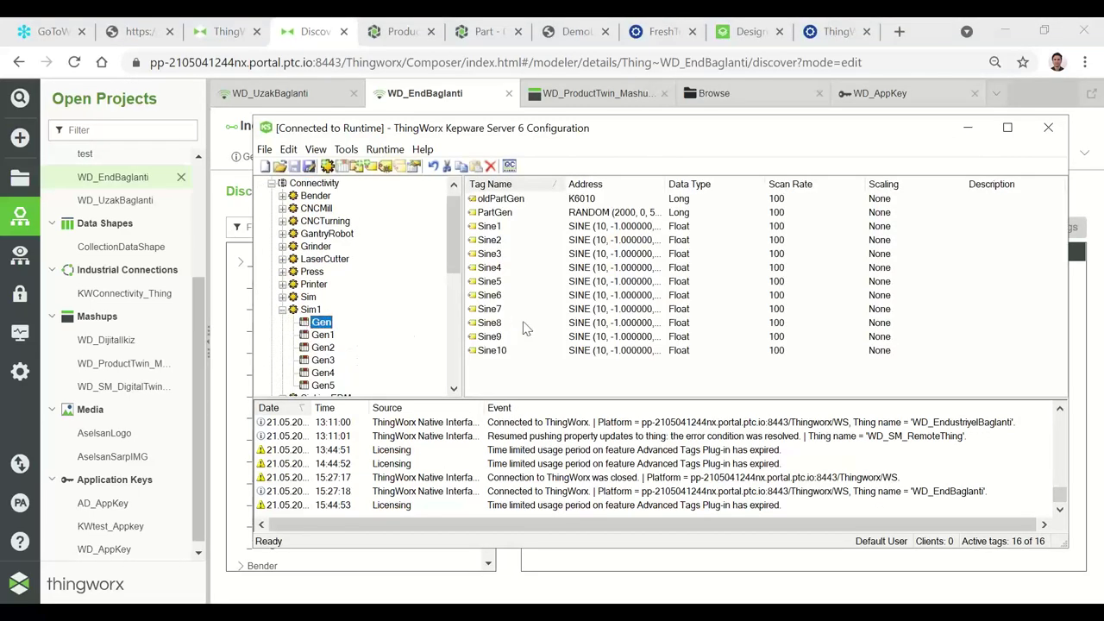
pyautogui.doubleClick(322, 324)
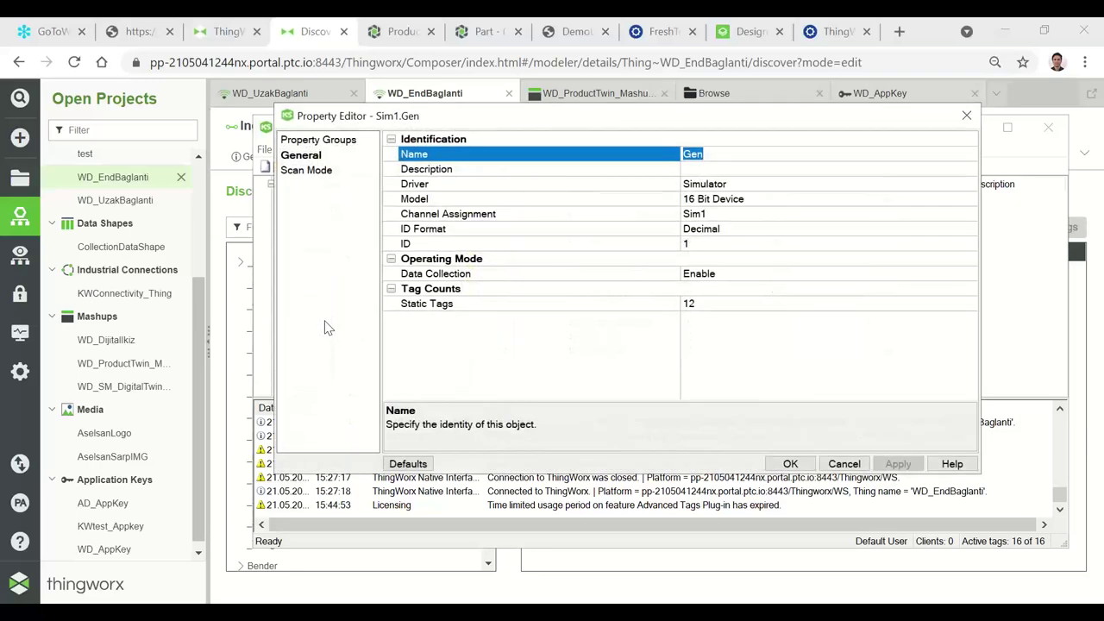
pyautogui.click(967, 115)
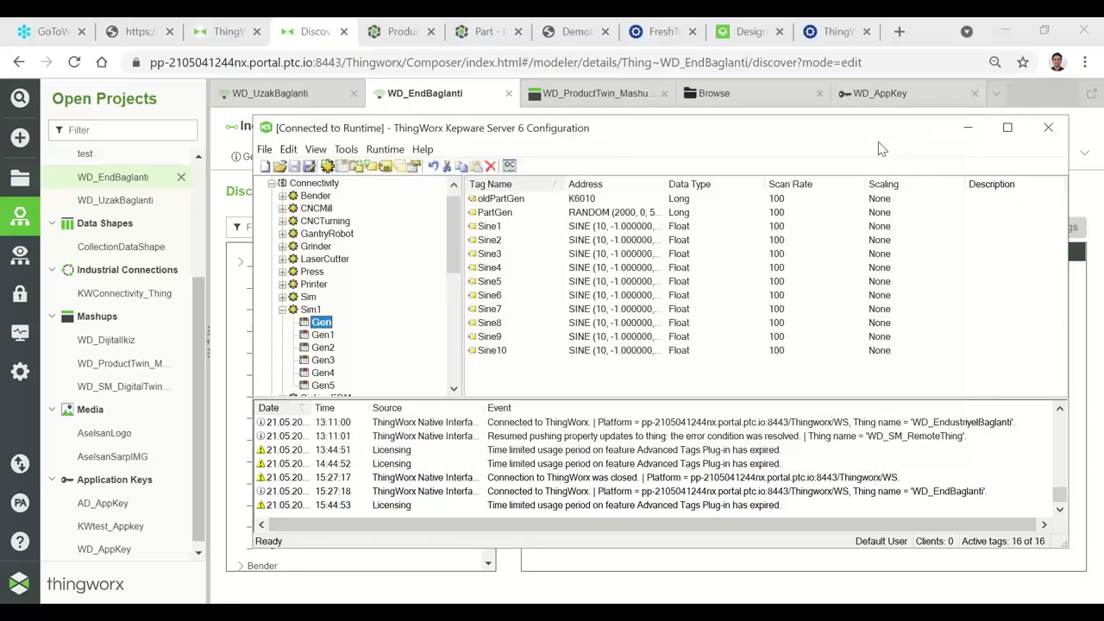
# Step: Return to ThingWorx Composer and view the tags discoverable through WD_EndBaglanti for the Gen device in the Sim channel
pyautogui.click(969, 129)
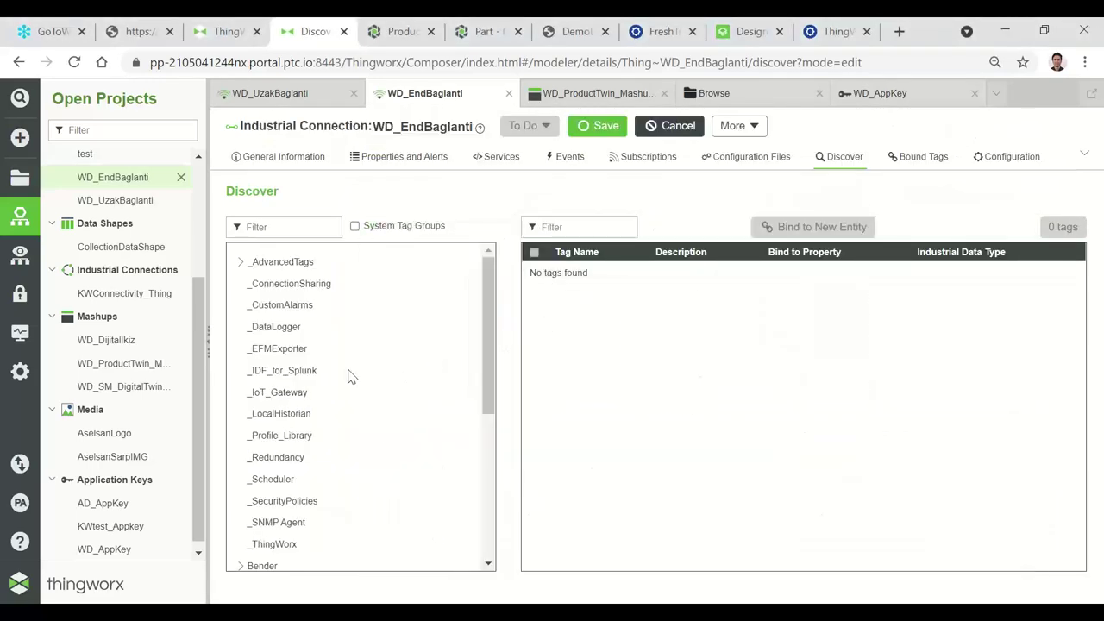
pyautogui.scroll(-2, 347, 375)
pyautogui.scroll(-1, 305, 429)
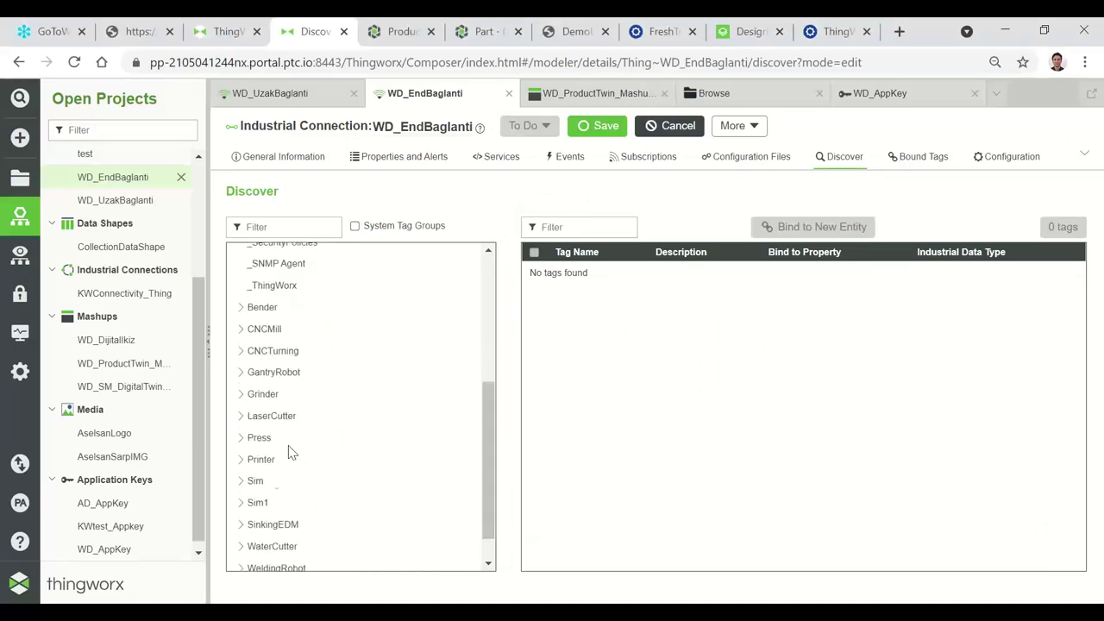
pyautogui.click(242, 483)
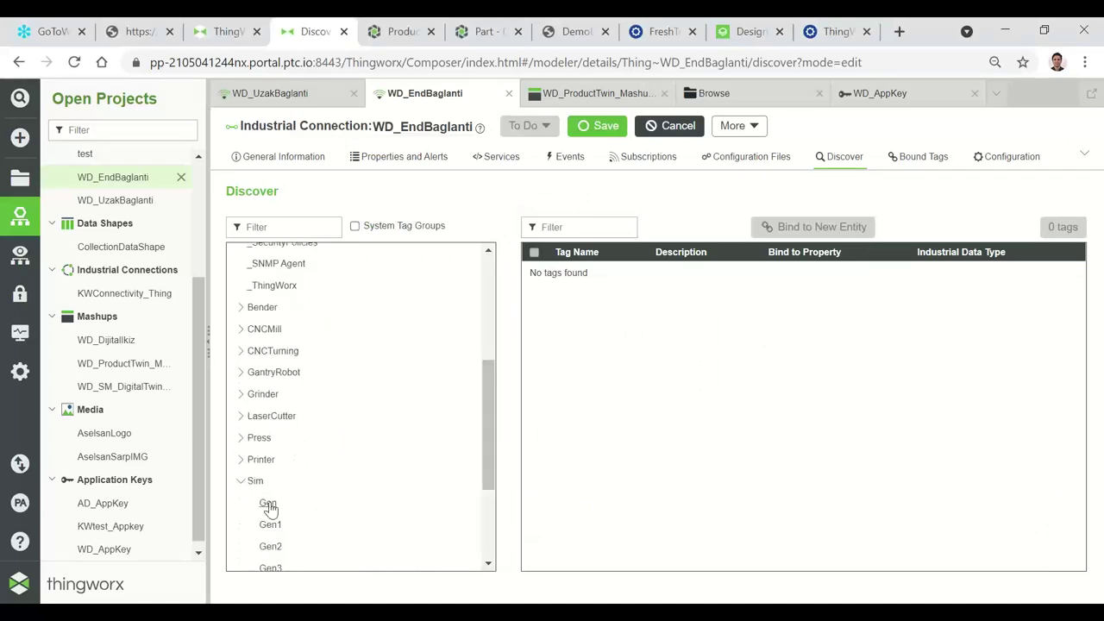
pyautogui.click(264, 504)
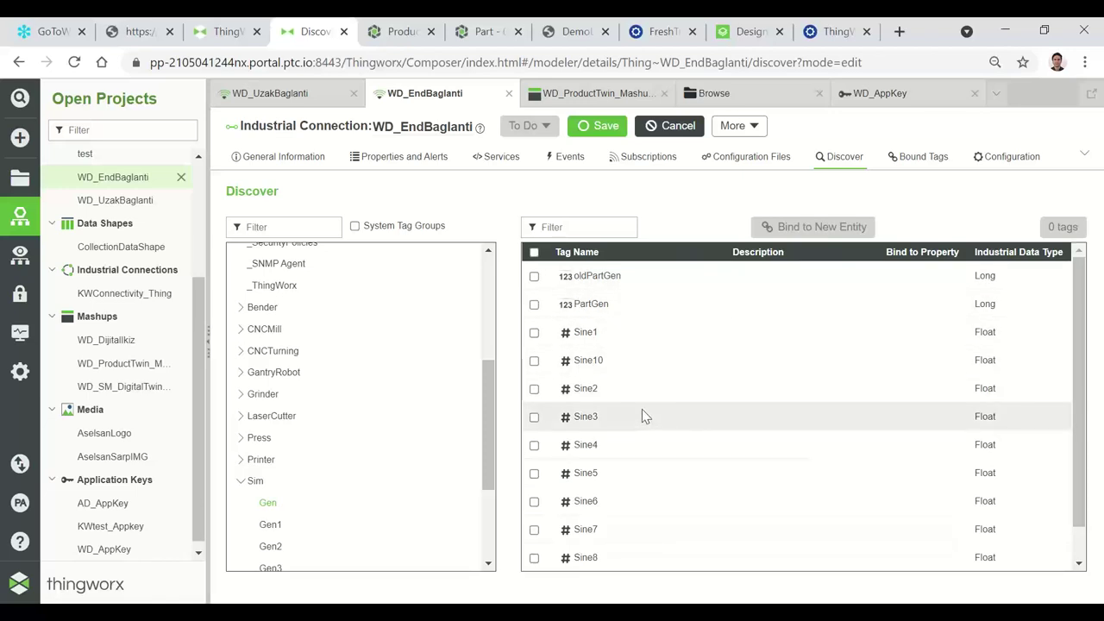
# Step: Open WD_UzakBaglanti's properties and refresh them twice to check the live values of the bound tags
pyautogui.click(285, 95)
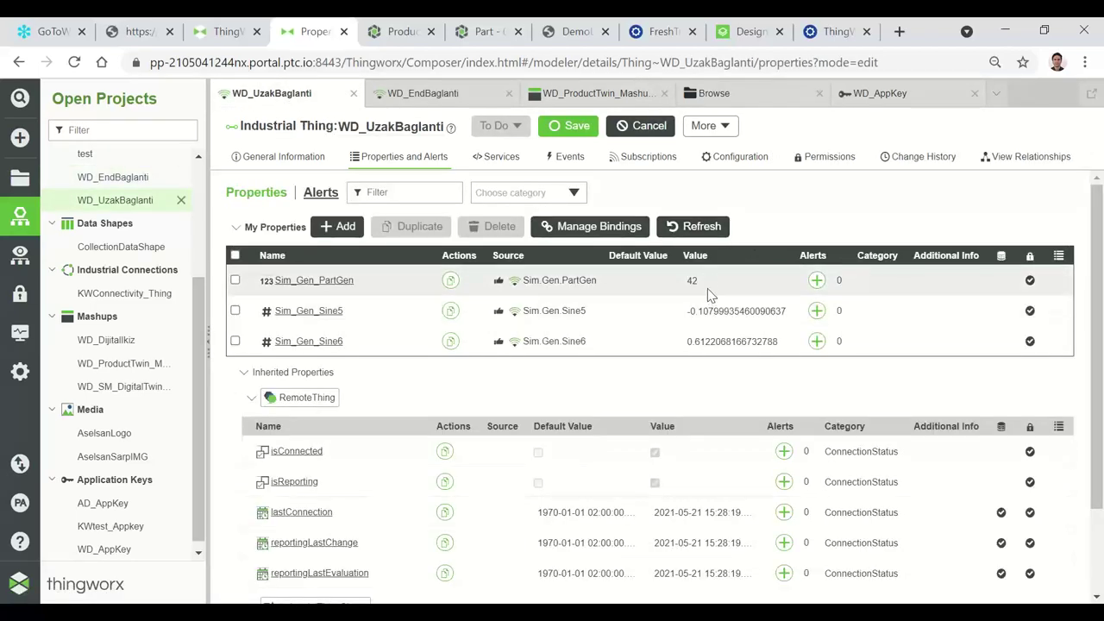
pyautogui.click(700, 226)
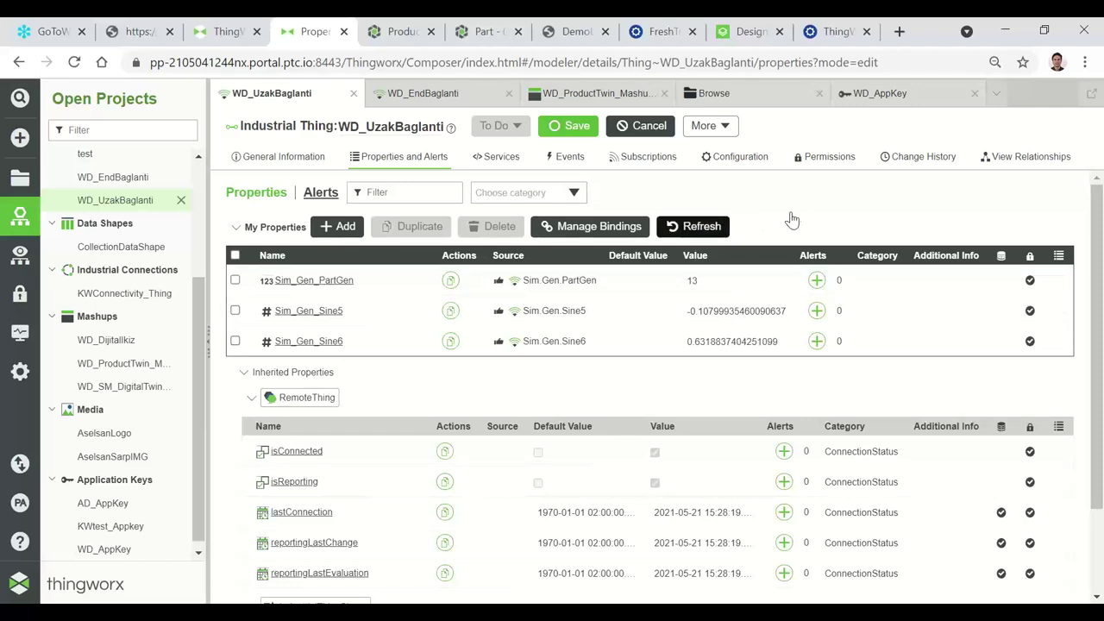
pyautogui.click(705, 228)
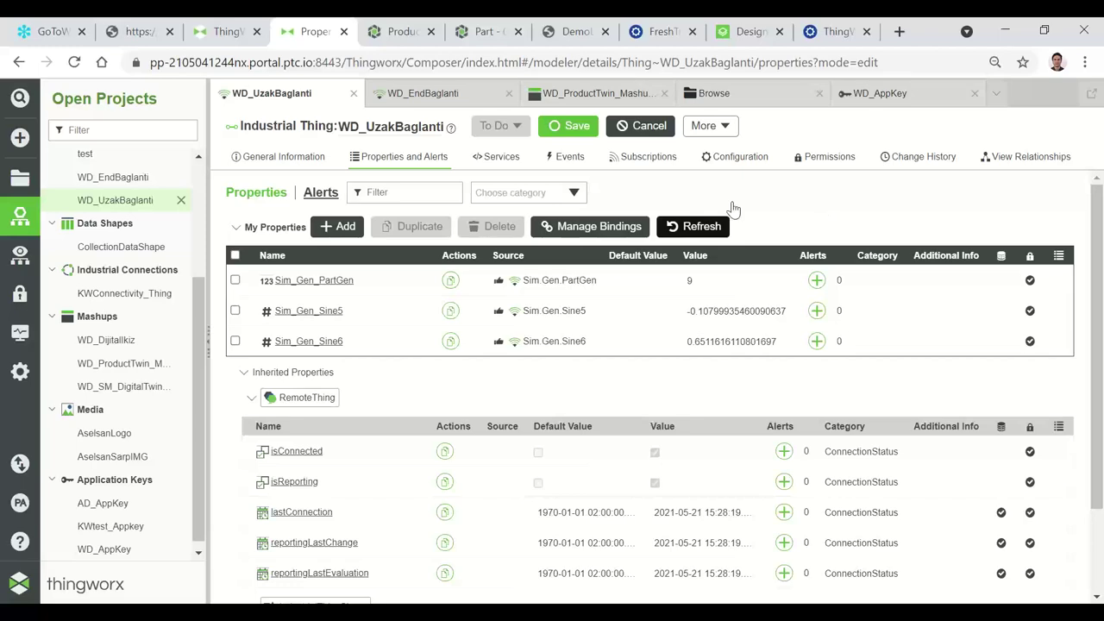
# Step: Create a new Thing and name it WD_Snowmobil_DijitalIkiz
pyautogui.click(19, 139)
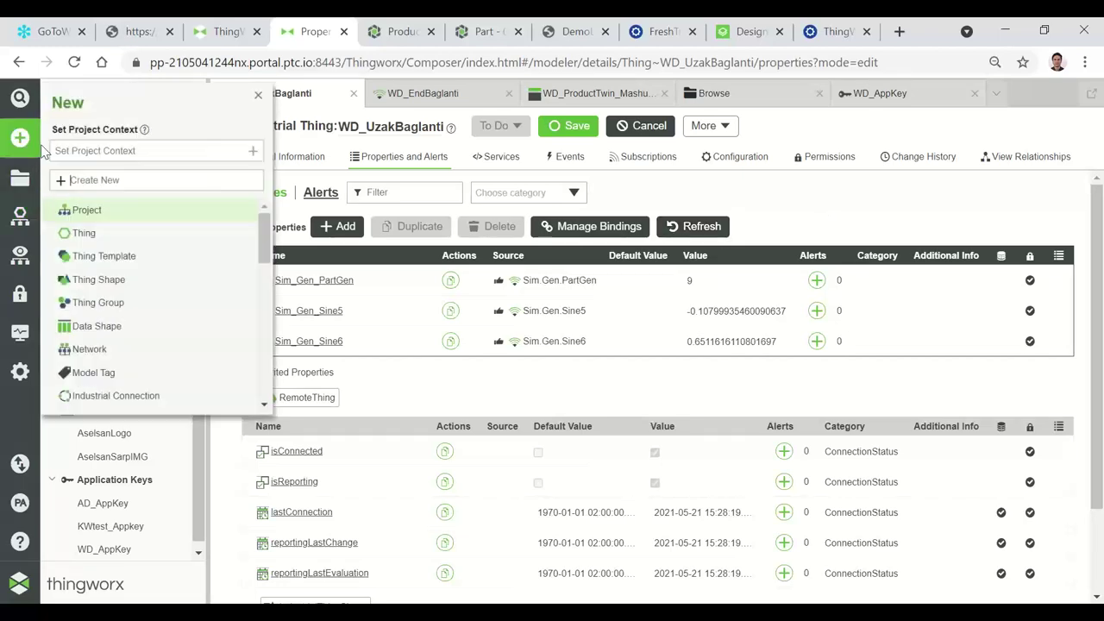
pyautogui.click(77, 233)
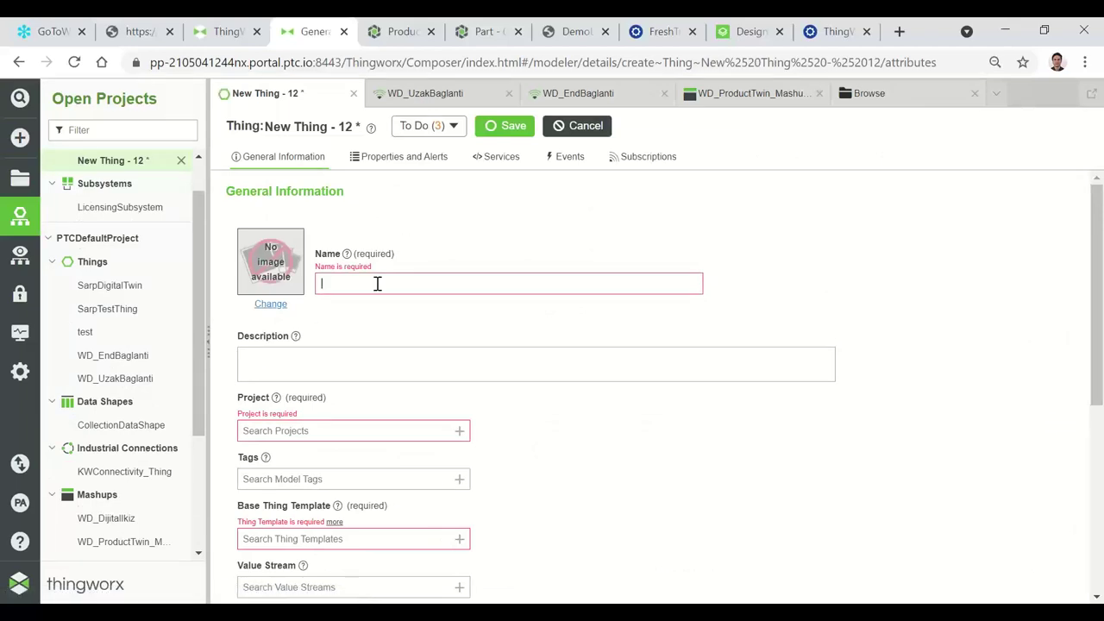
pyautogui.write('WD')
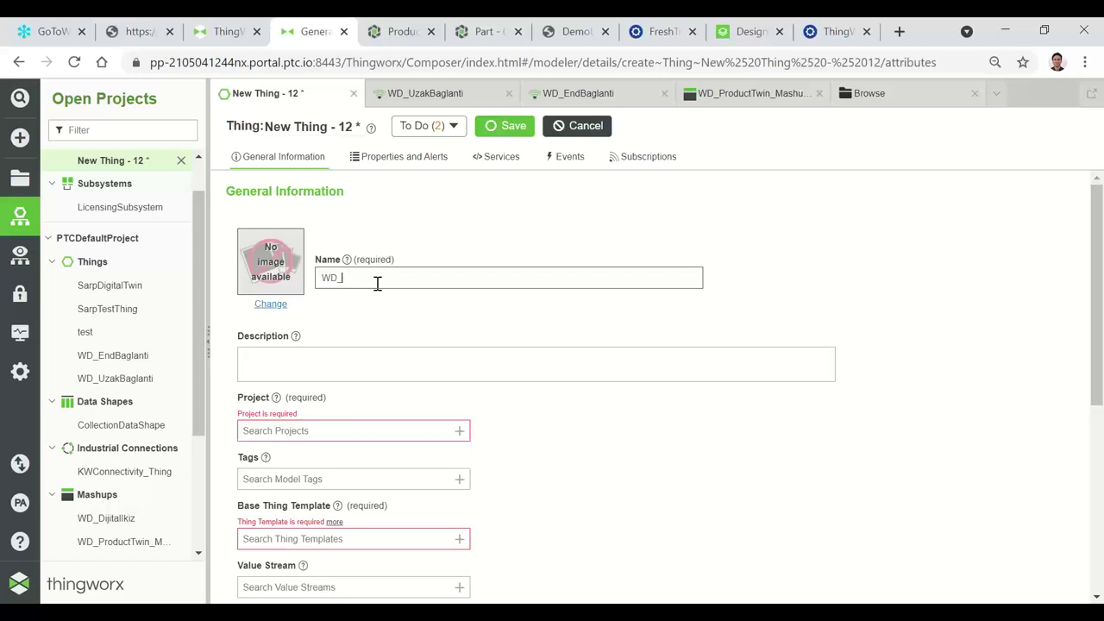
pyautogui.write('_Snowmobil_Dijitallkiz')
pyautogui.press('BackSpace')
pyautogui.press('BackSpace')
pyautogui.press('BackSpace')
pyautogui.write('llkız')
# Step: Assign the new Thing to PTCDefaultProject with GenericThing as its base thing template, and save it
pyautogui.click(346, 434)
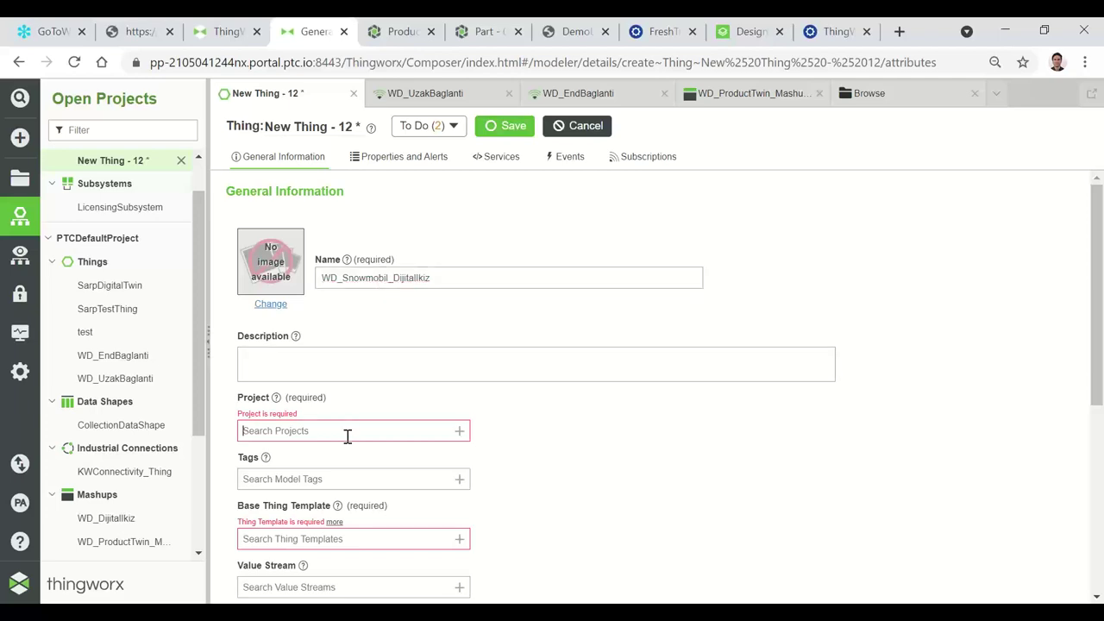
pyautogui.write('p')
pyautogui.click(330, 399)
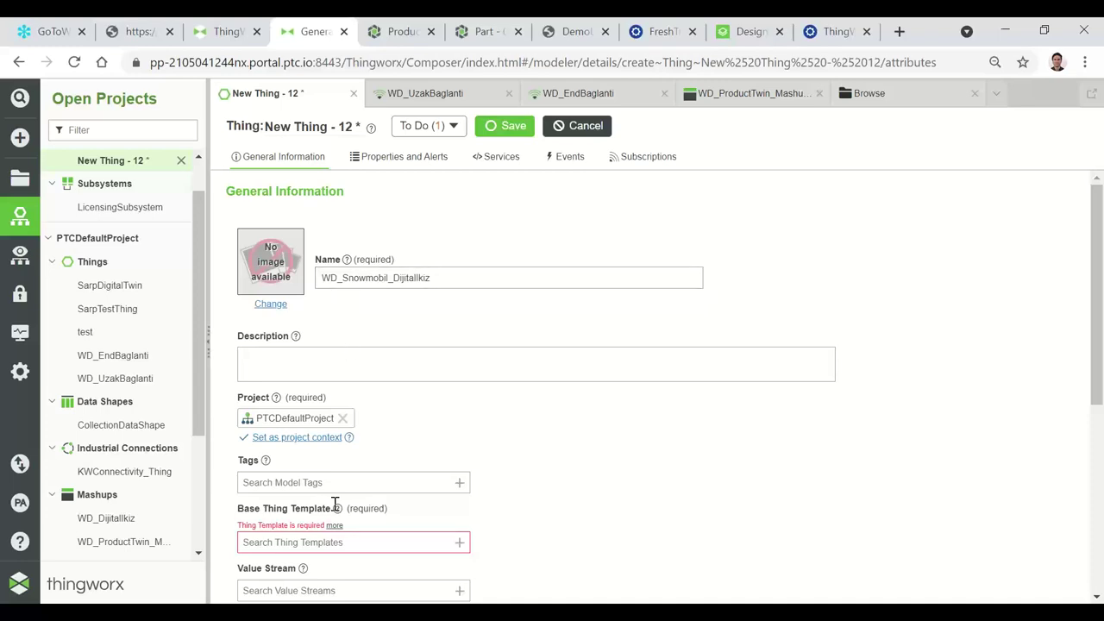
pyautogui.click(311, 544)
pyautogui.write('g')
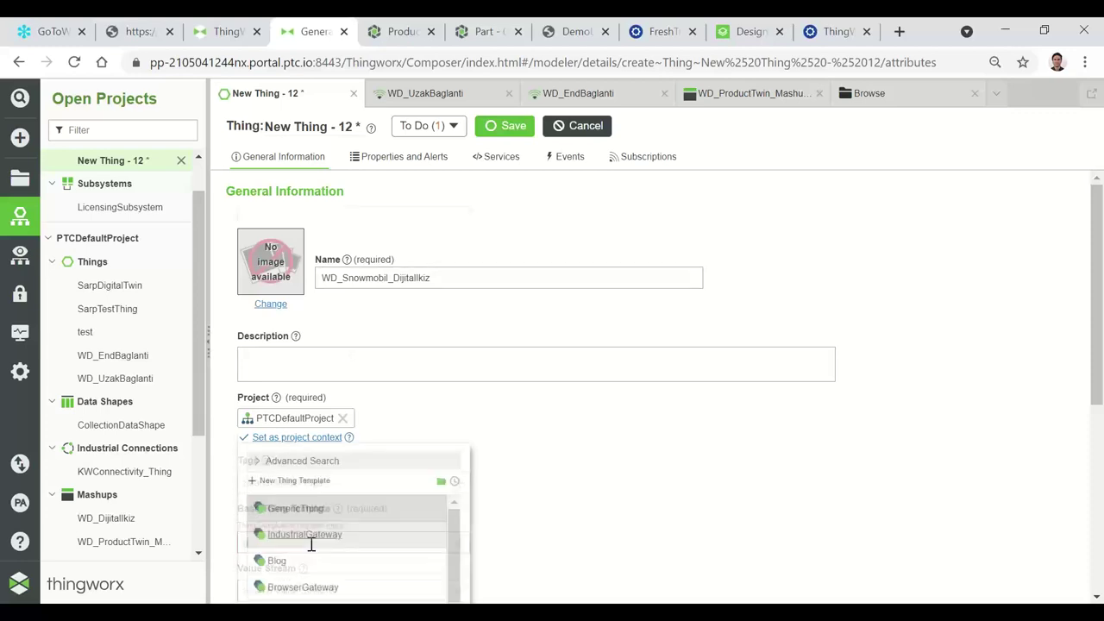
pyautogui.click(313, 273)
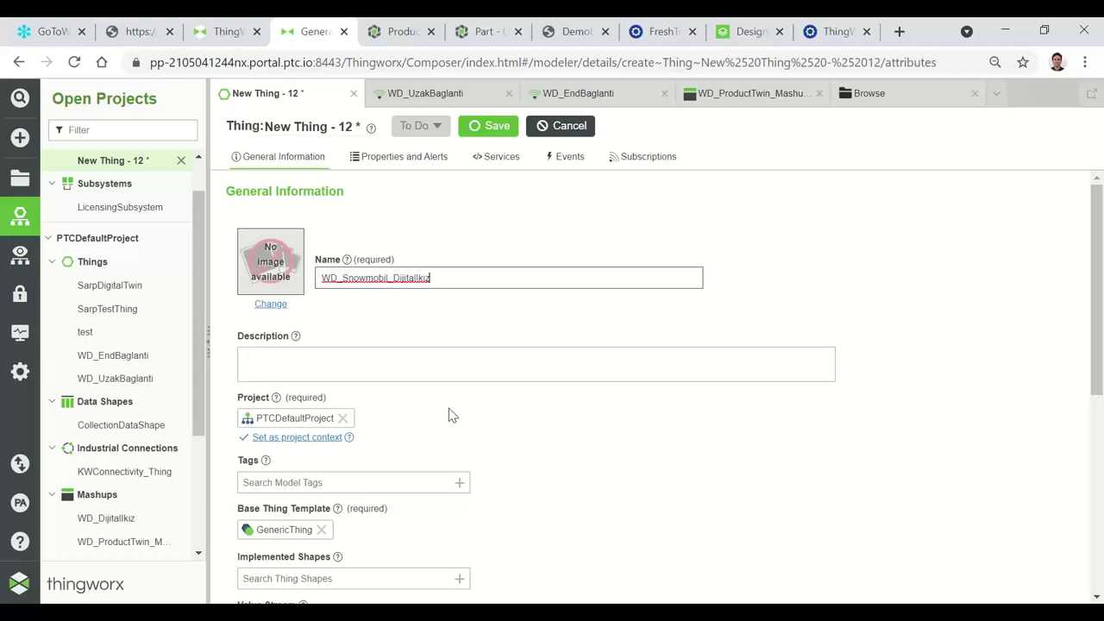
pyautogui.click(495, 124)
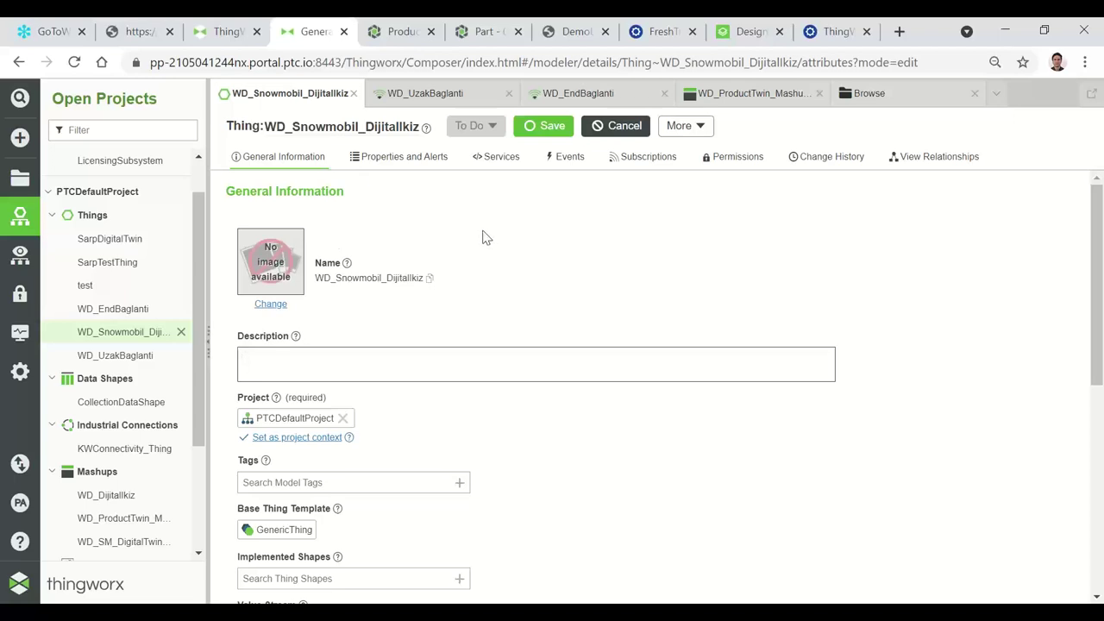
# Step: Add a MotorAkim property to WD_Snowmobil_DijitalIkiz with base type NUMBER, set as persistent and logged
pyautogui.click(409, 163)
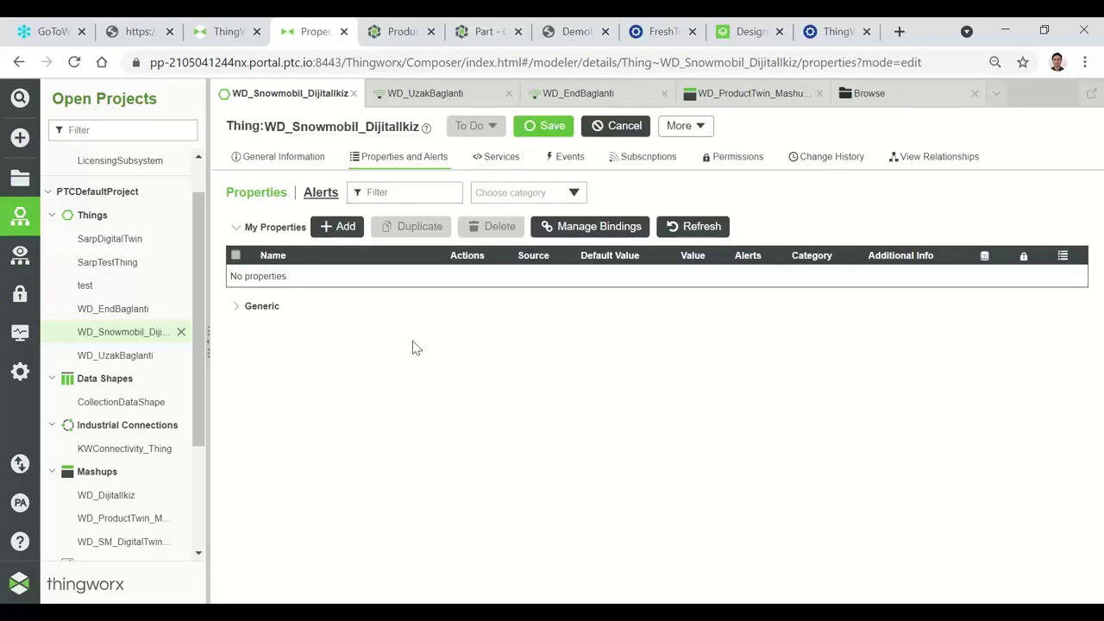
pyautogui.click(339, 227)
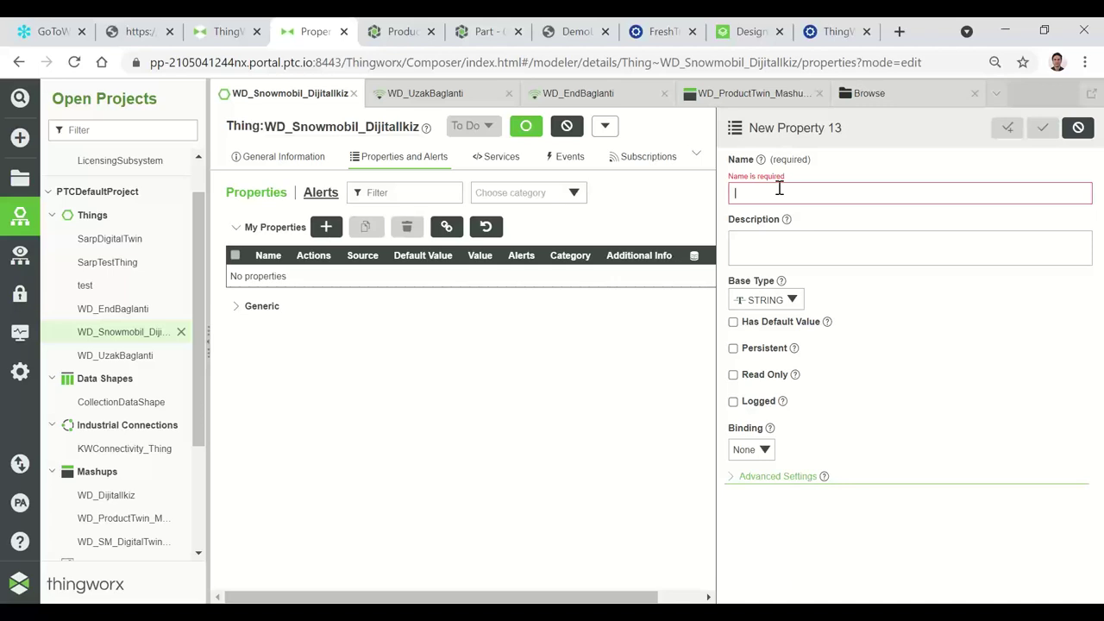
pyautogui.write('M')
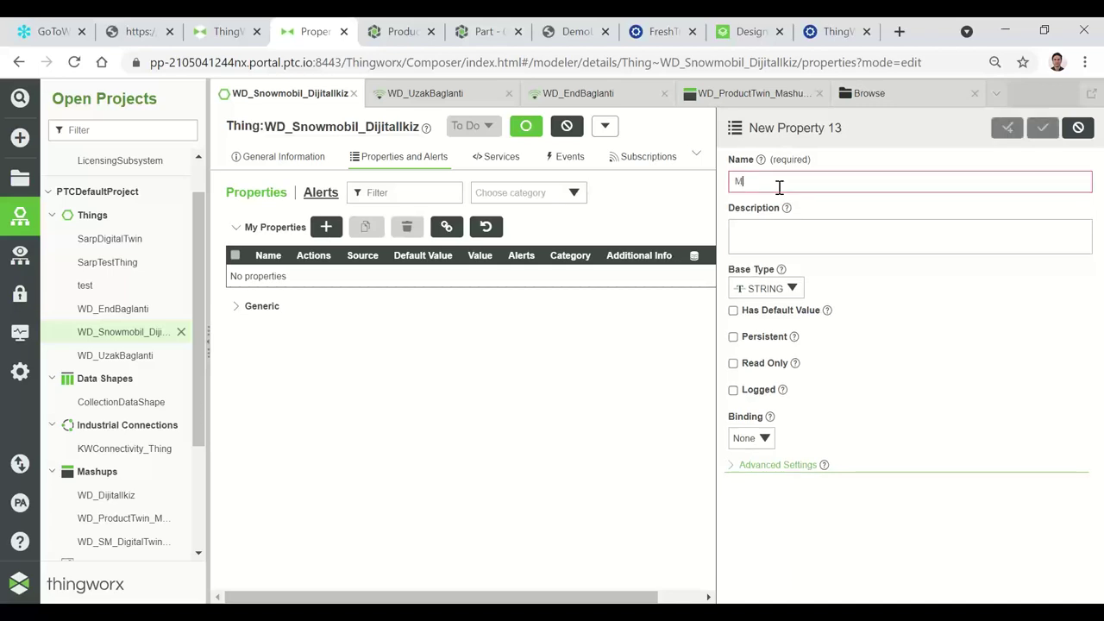
pyautogui.write('oto')
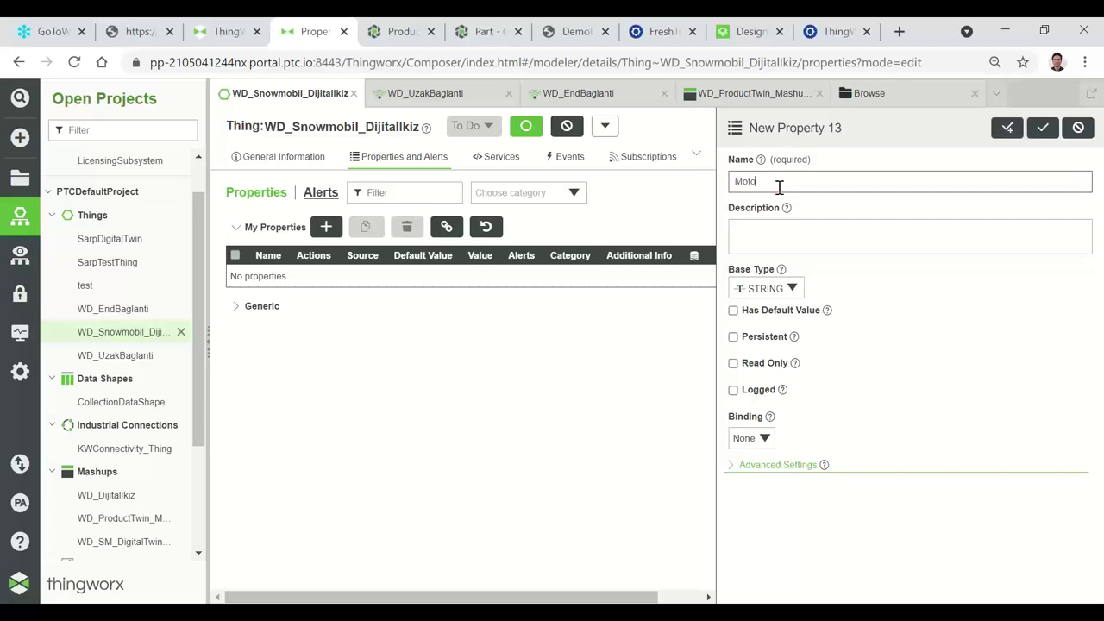
pyautogui.write('rAkim')
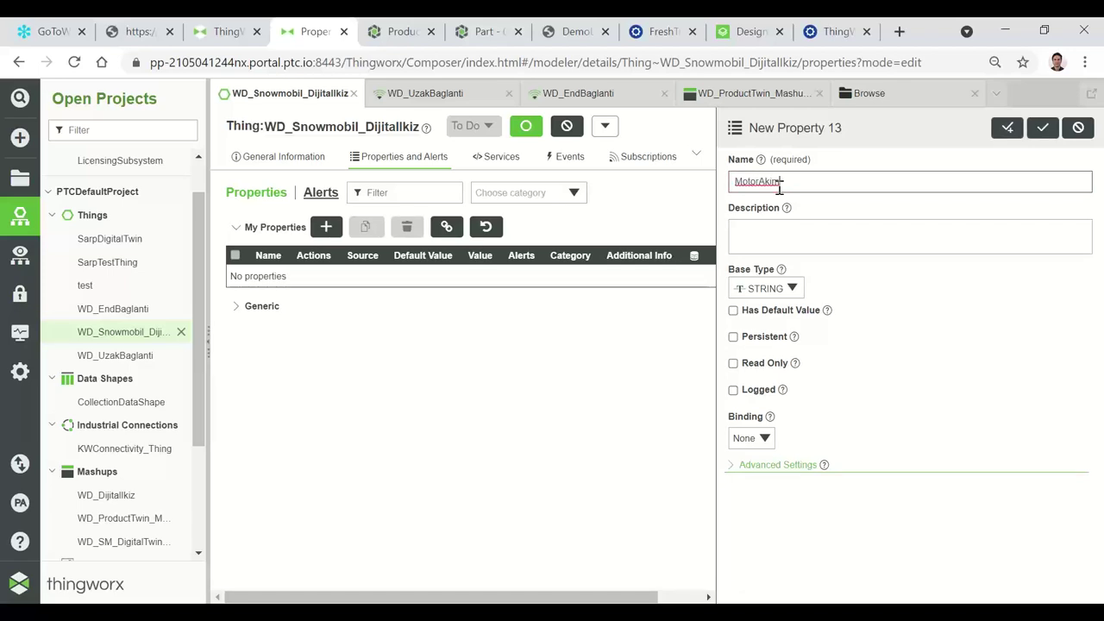
pyautogui.click(792, 290)
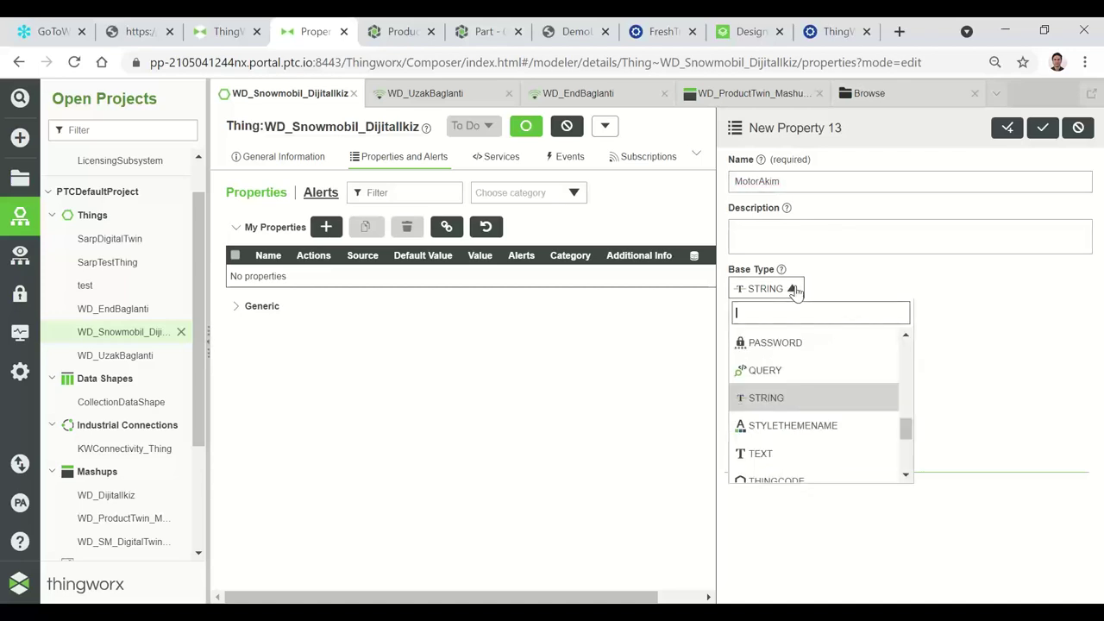
pyautogui.write('n')
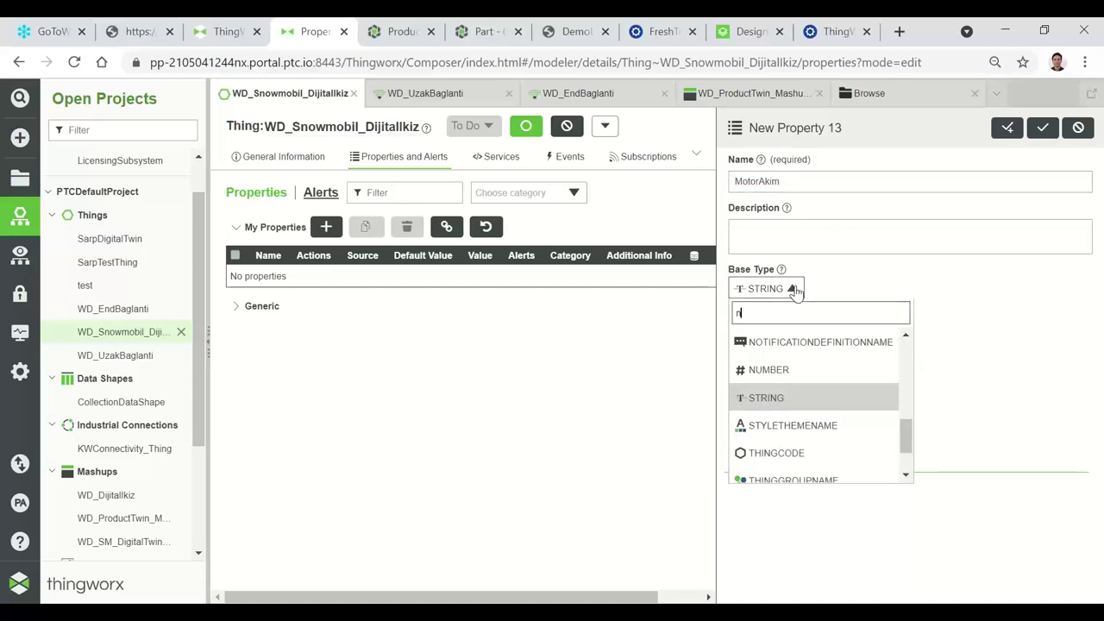
pyautogui.click(791, 367)
pyautogui.scroll(-1, 855, 362)
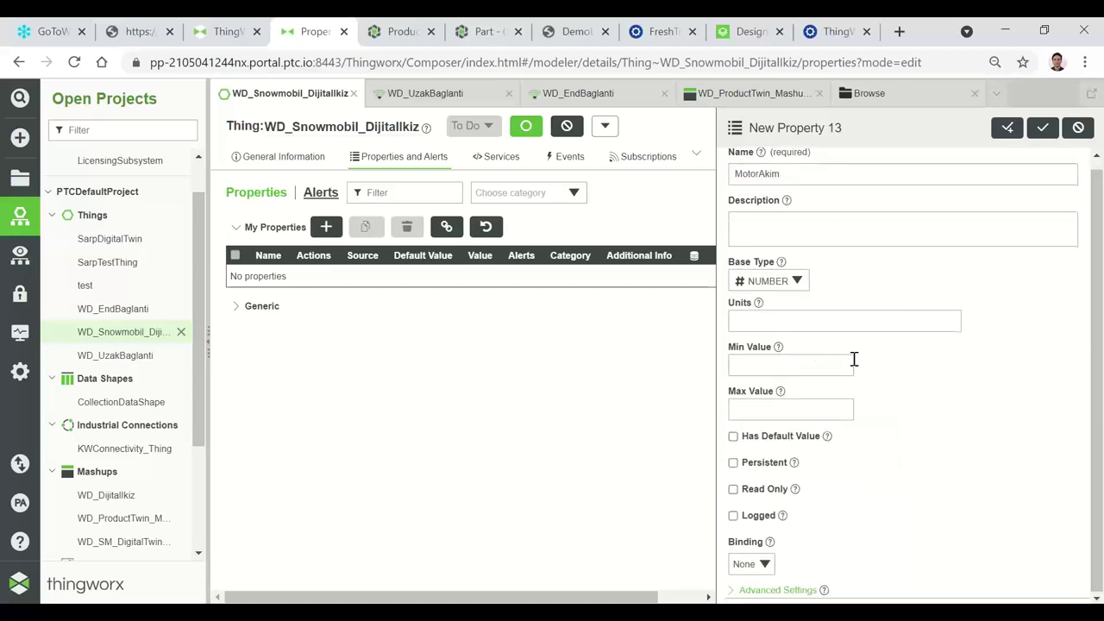
pyautogui.click(734, 463)
pyautogui.click(734, 516)
pyautogui.click(1009, 127)
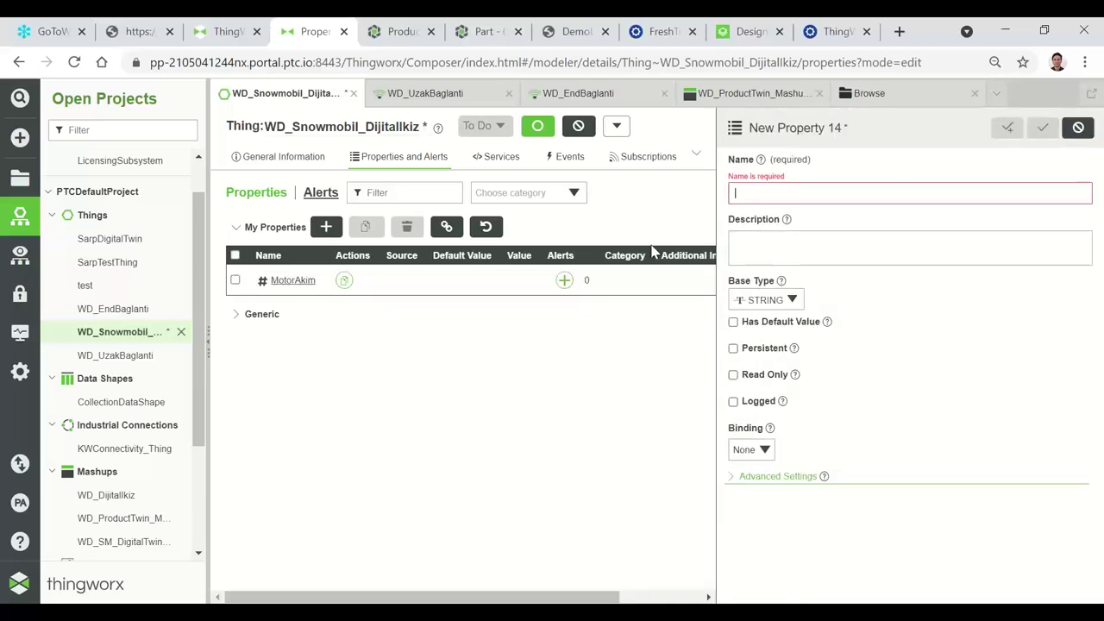
# Step: Add a MotorVoltaj property with base type NUMBER, set as persistent and logged
pyautogui.click(790, 191)
pyautogui.write('Motor')
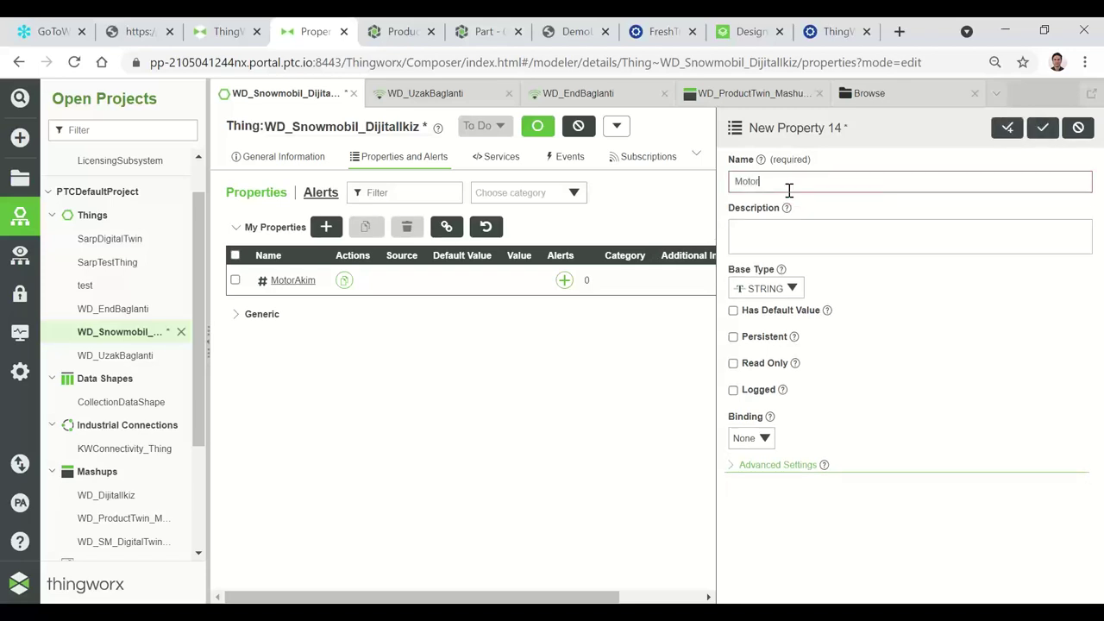
pyautogui.write('Voltaj')
pyautogui.doubleClick(774, 181)
pyautogui.click(792, 289)
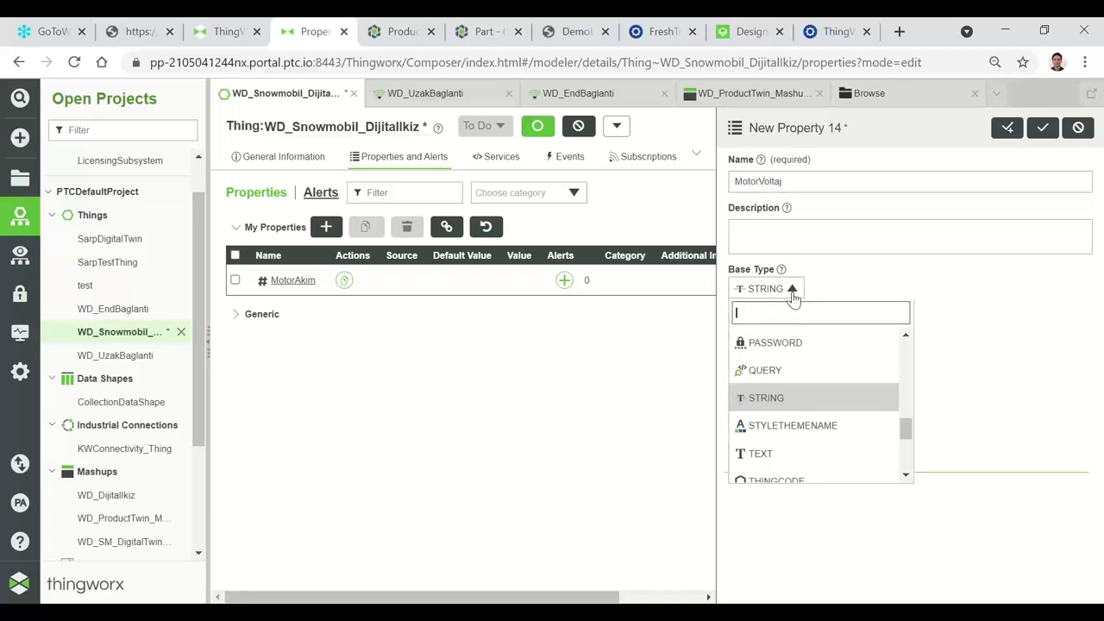
pyautogui.write('n')
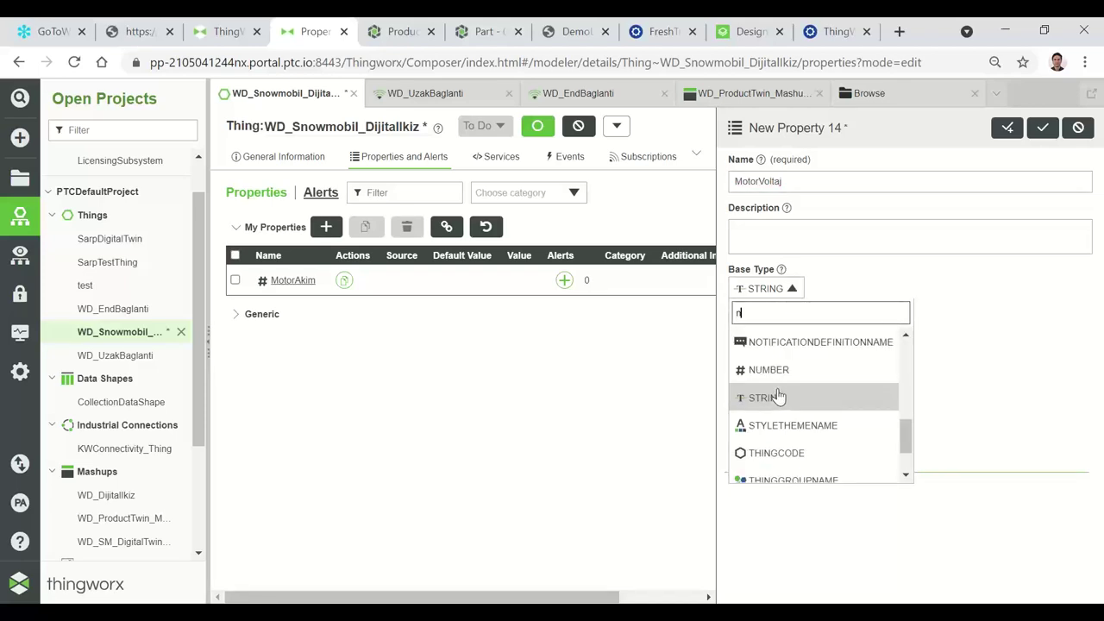
pyautogui.click(771, 371)
pyautogui.click(734, 471)
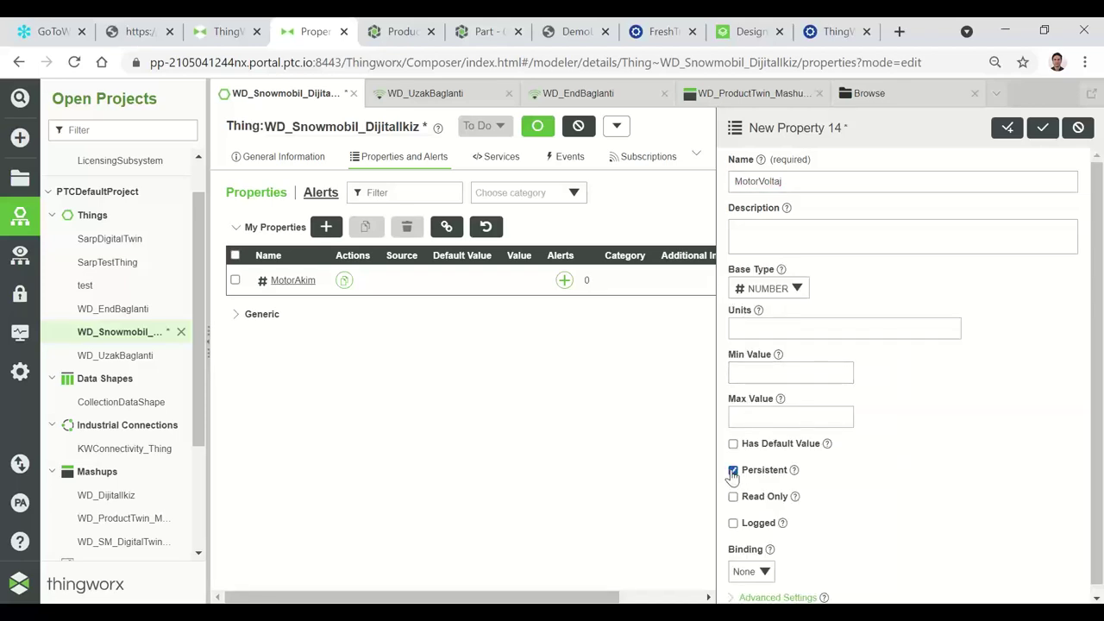
pyautogui.click(734, 523)
pyautogui.click(1007, 127)
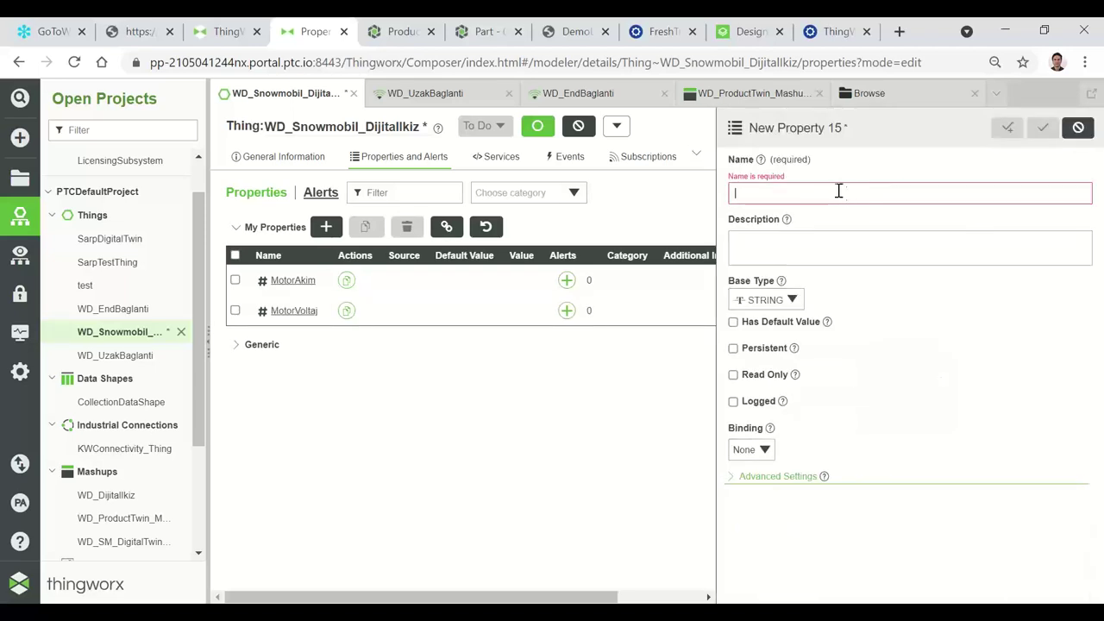
# Step: Add a MotorSicaklik property with base type NUMBER, set as persistent and logged, and finish adding properties
pyautogui.write('MotorS')
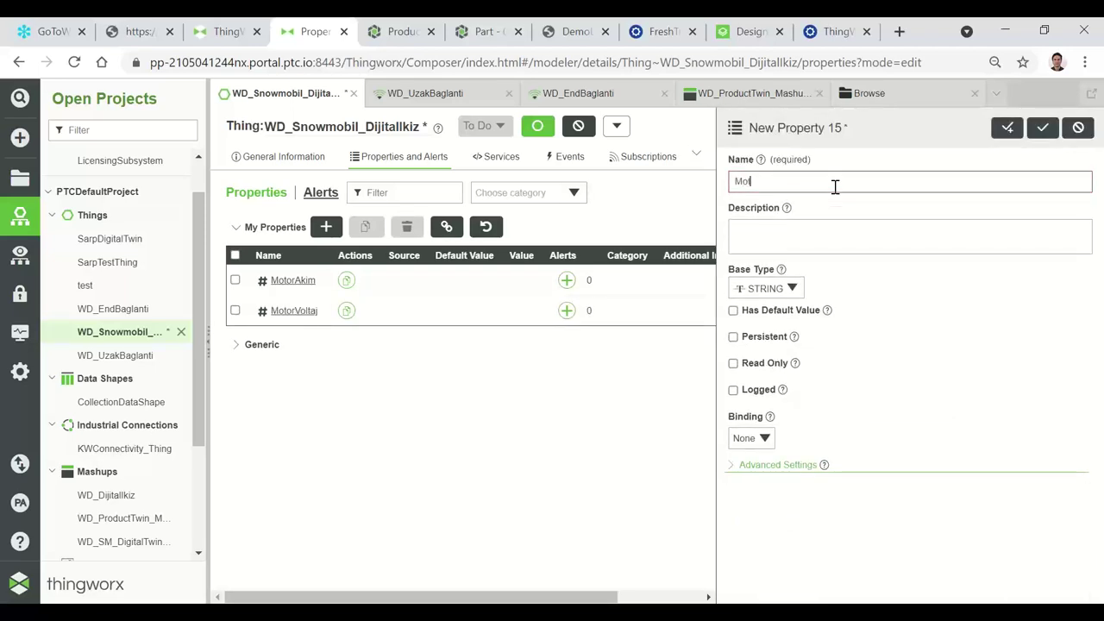
pyautogui.write('ıcaklik')
pyautogui.click(793, 288)
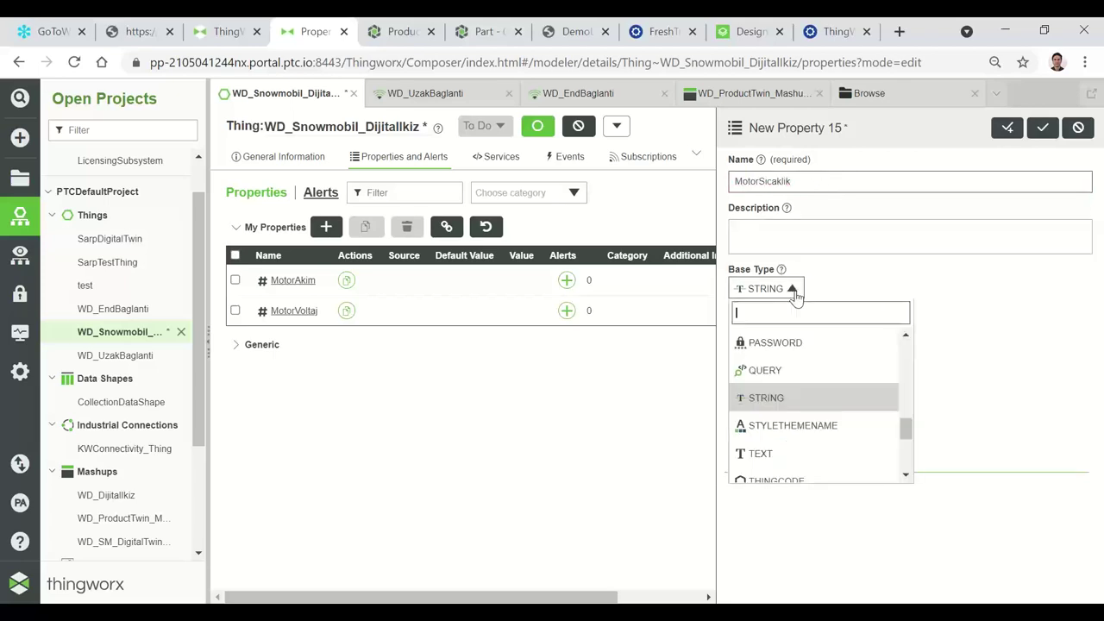
pyautogui.write('n')
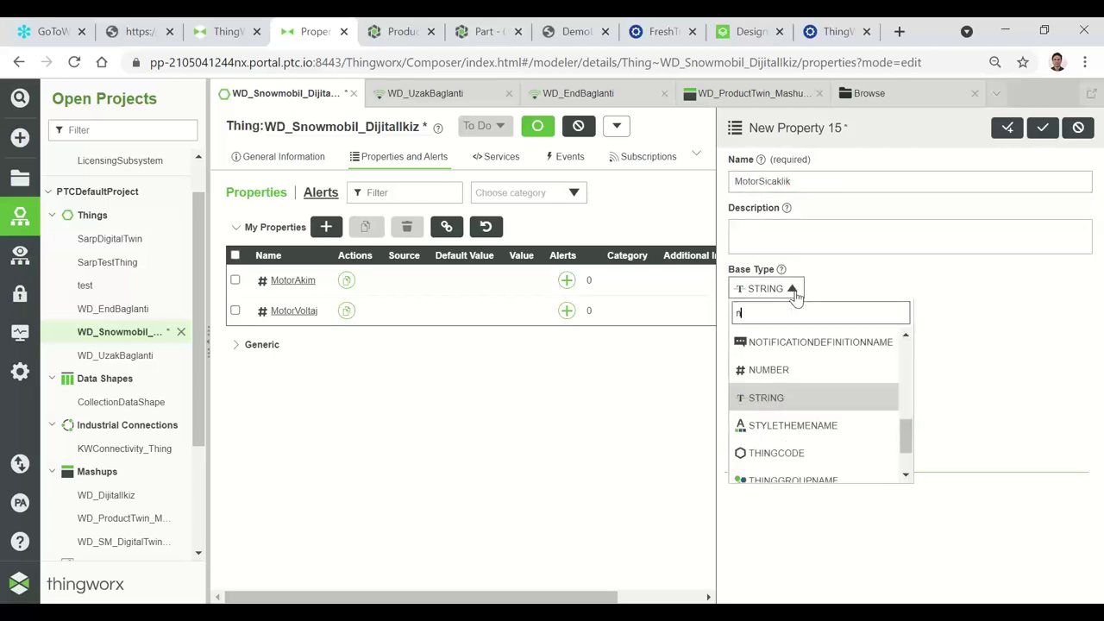
pyautogui.click(787, 370)
pyautogui.click(733, 470)
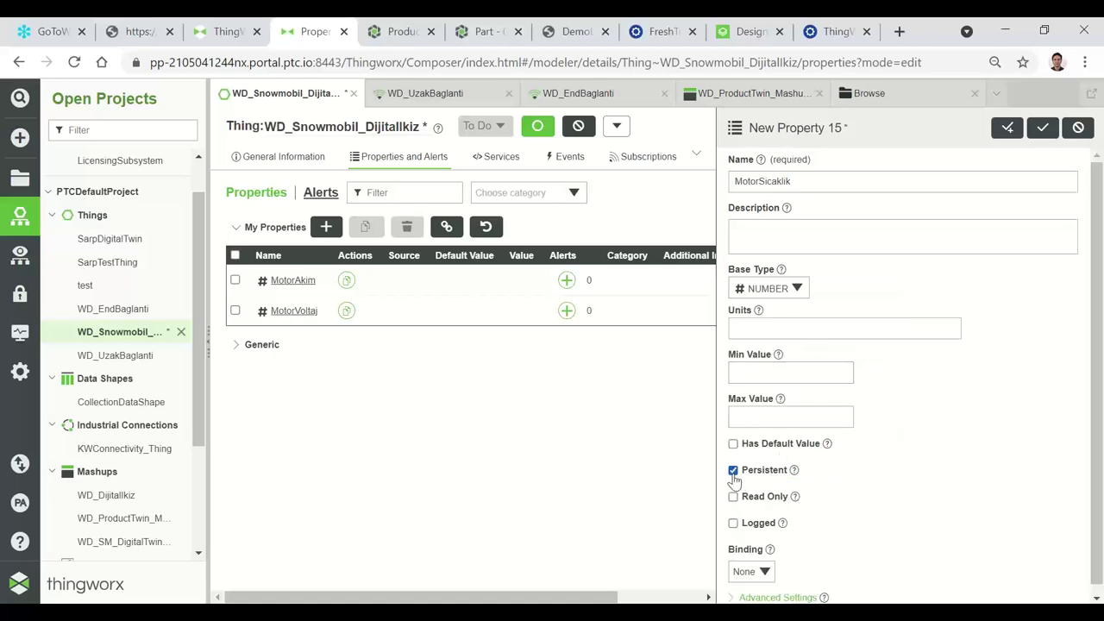
pyautogui.click(734, 523)
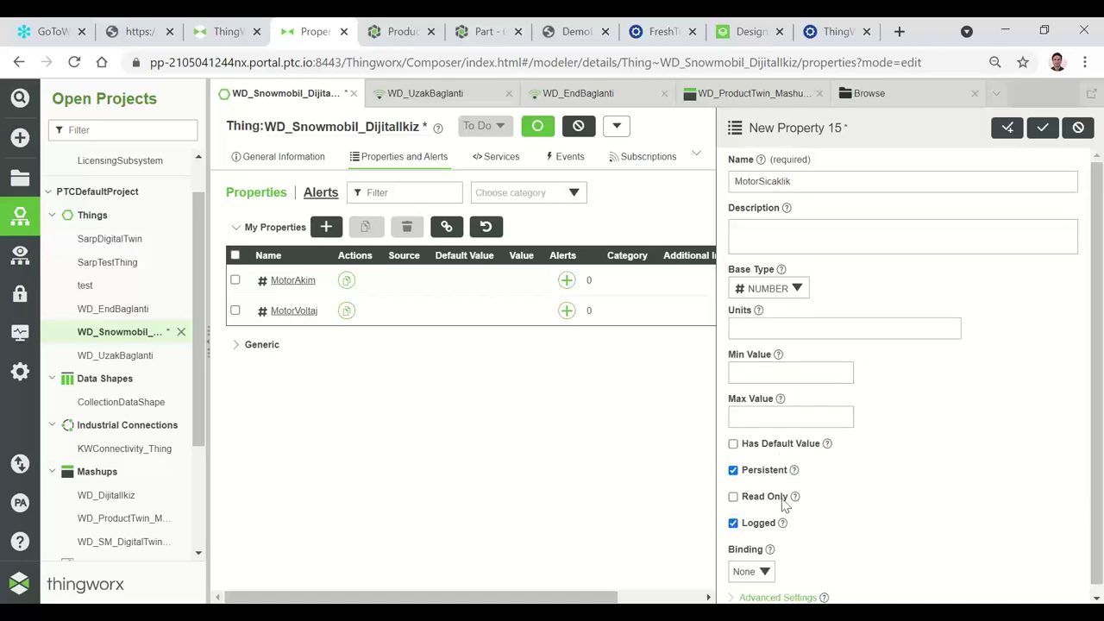
pyautogui.click(1043, 127)
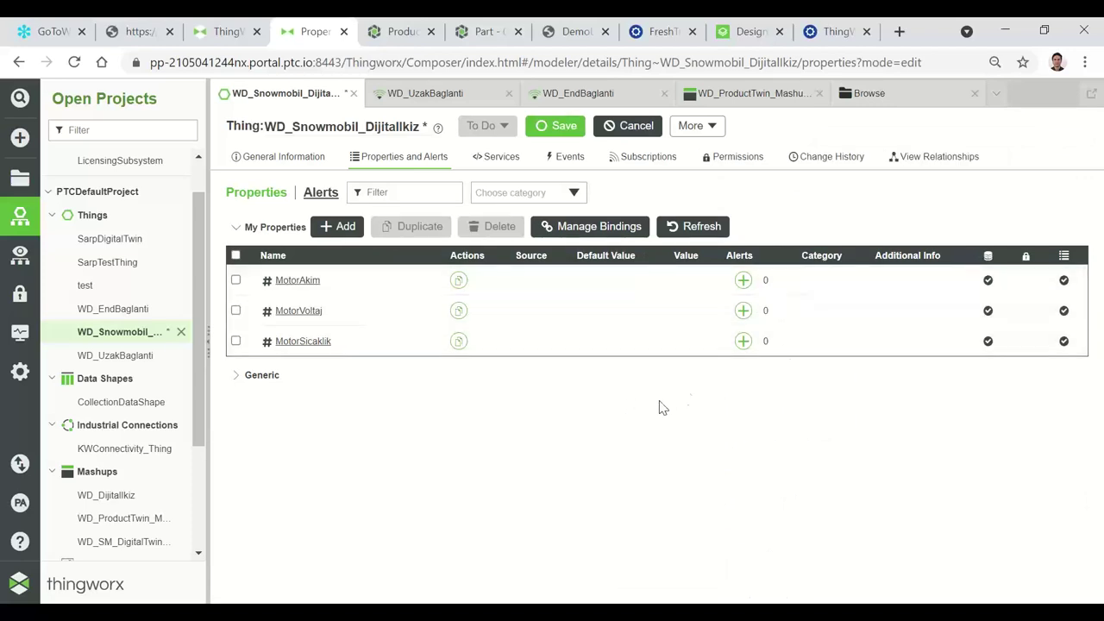
# Step: Open the binding manager of WD_Snowmobil_DijitalIkiz and choose WD_UzakBaglanti as the local source Thing
pyautogui.click(622, 233)
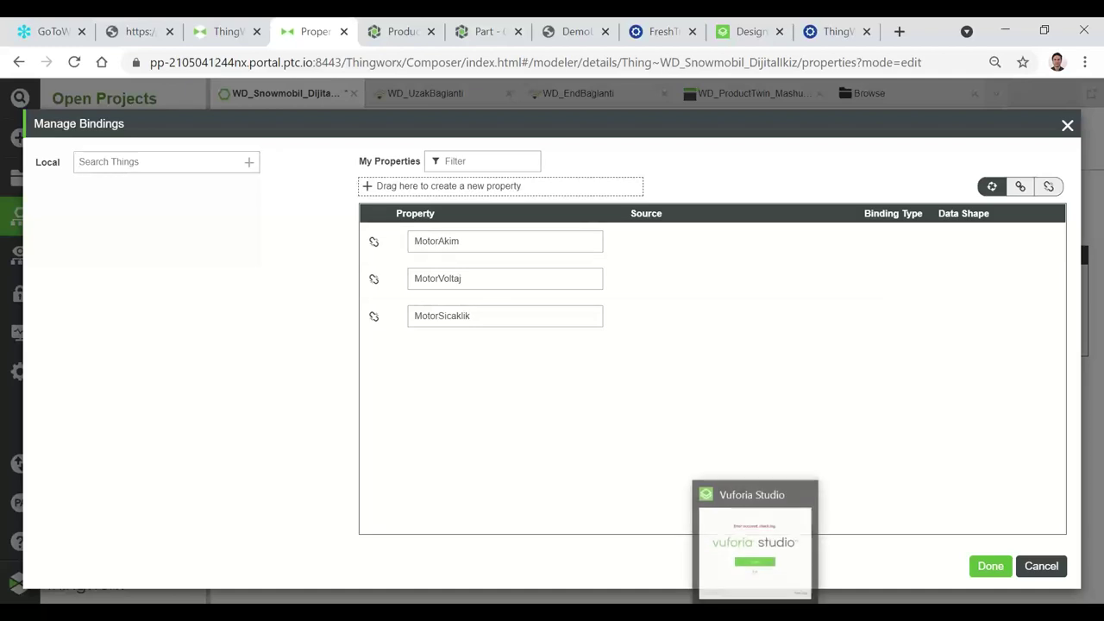
pyautogui.click(794, 616)
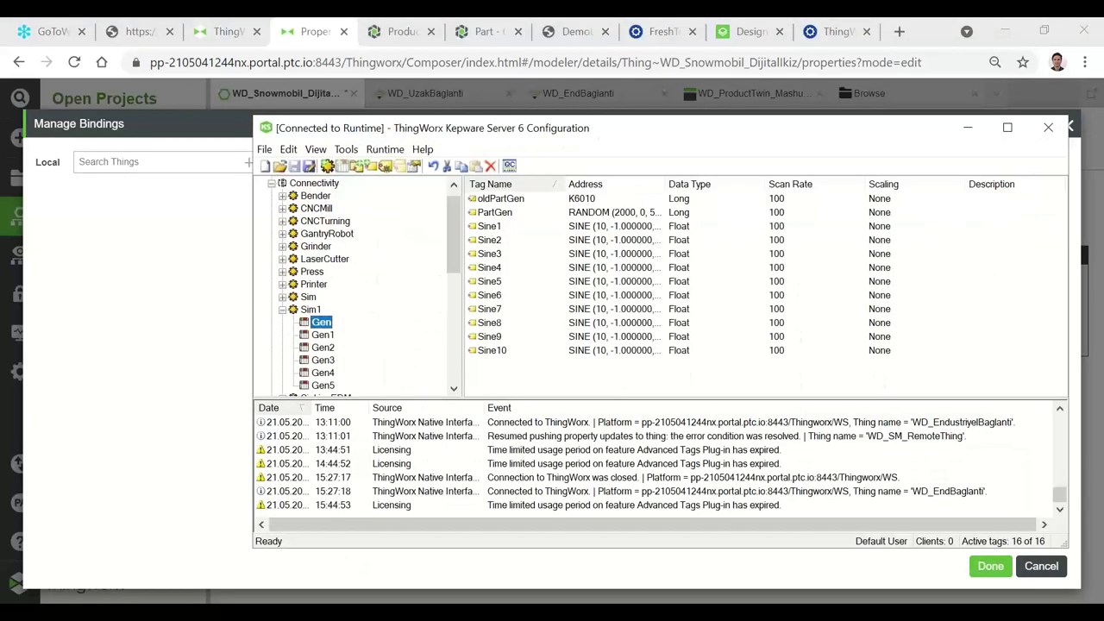
pyautogui.click(794, 617)
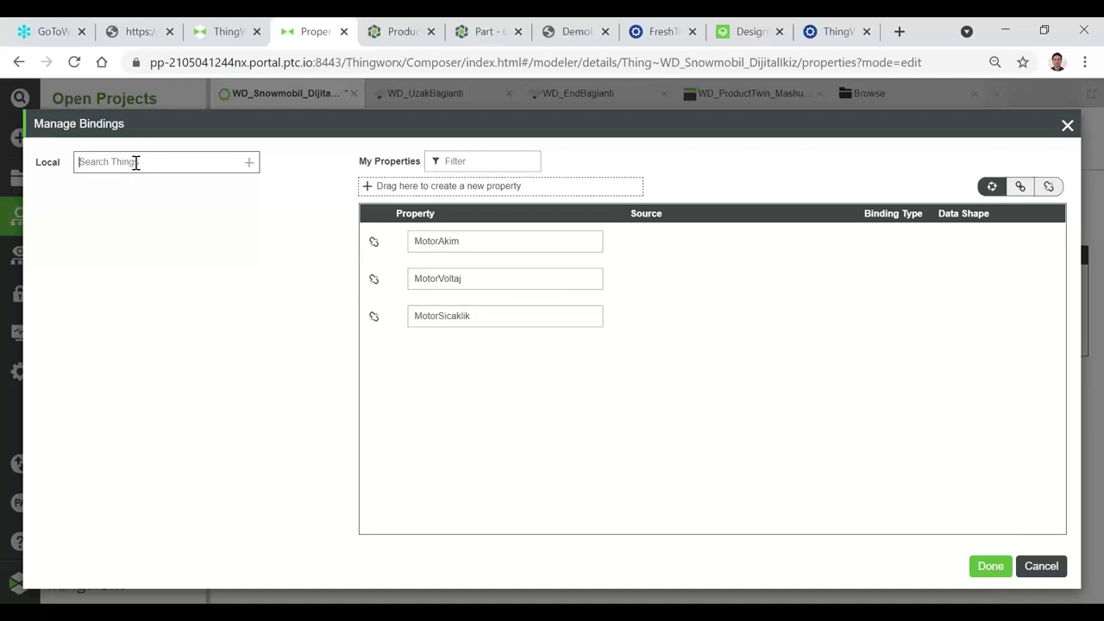
pyautogui.write('WD')
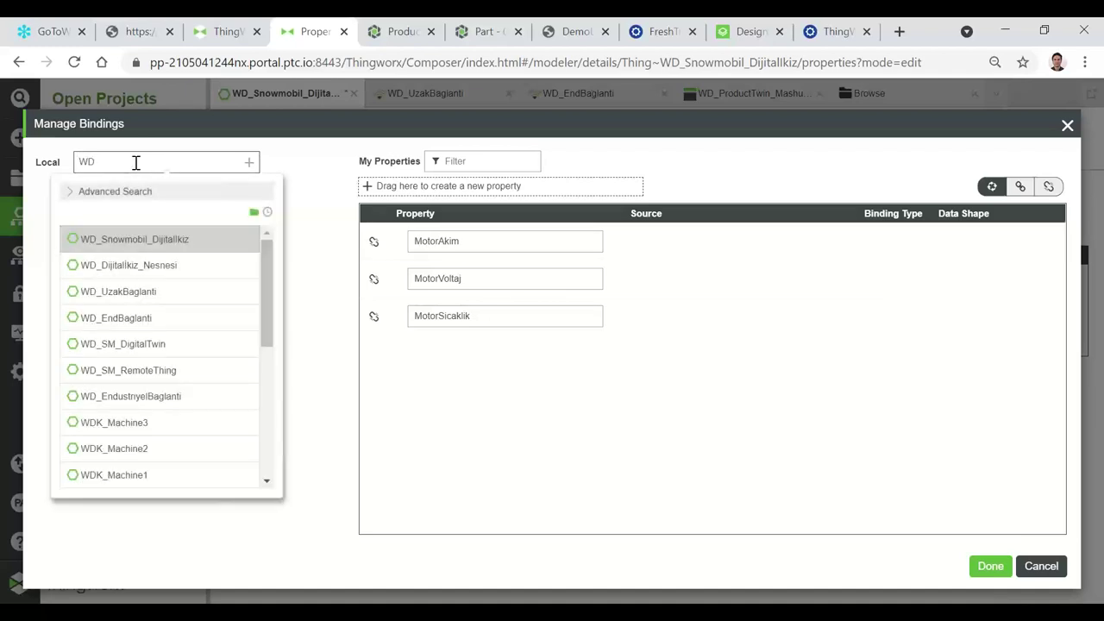
pyautogui.write('_U')
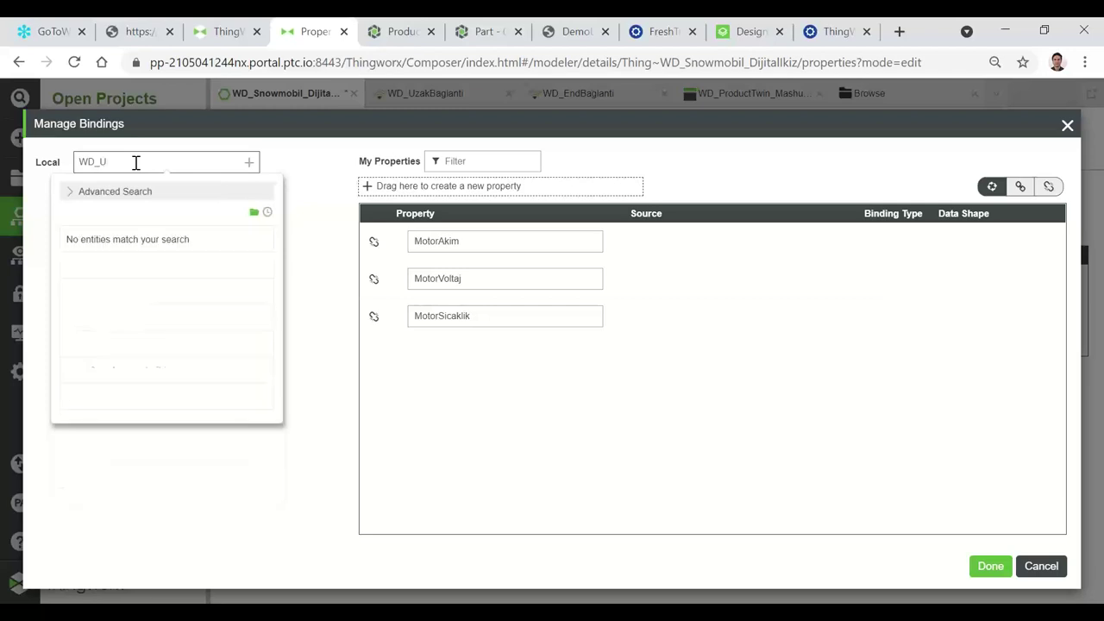
pyautogui.click(144, 241)
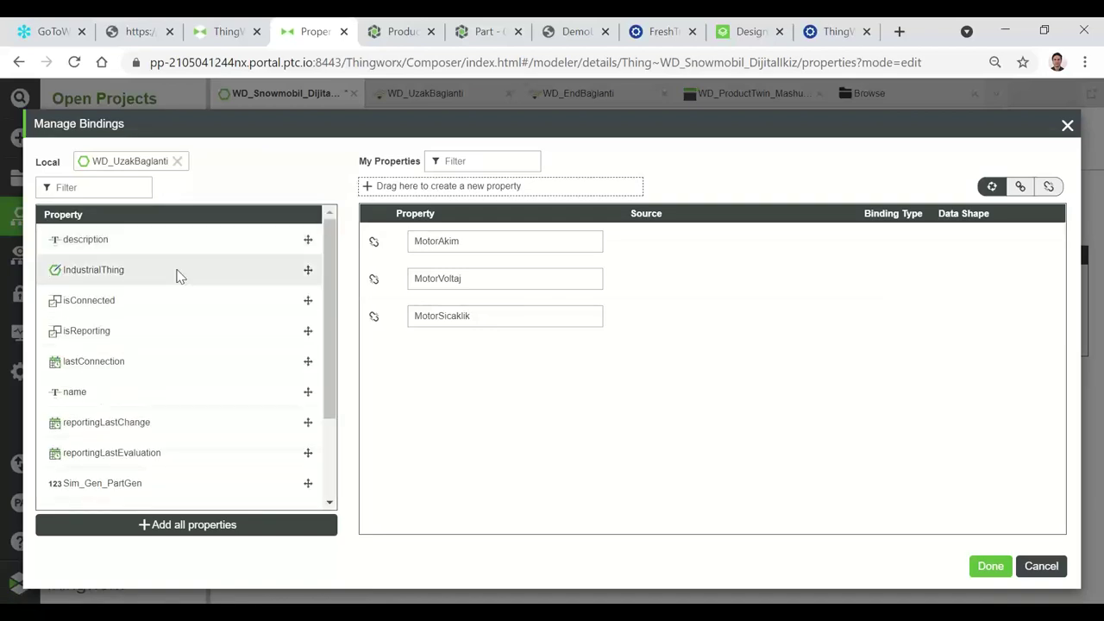
# Step: Bind MotorAkim to Sim_Gen_Sine5, MotorVoltaj to Sim_Gen_Sine6 and MotorSicaklik to Sim_Gen_PartGen from WD_UzakBaglanti
pyautogui.scroll(-3, 281, 284)
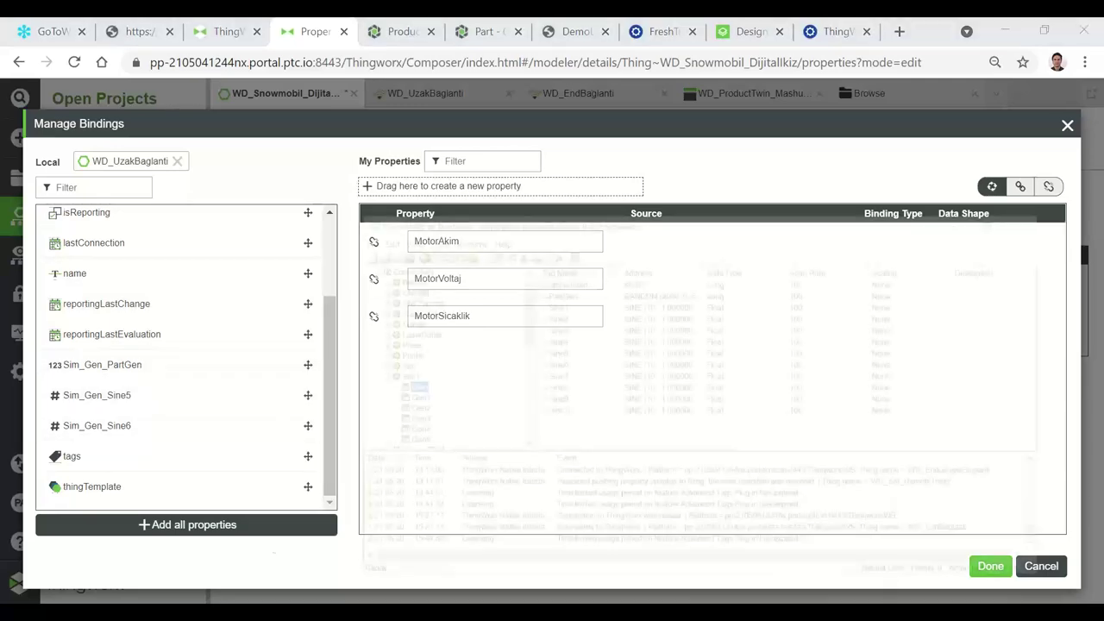
pyautogui.hotkey('alt', 'Tab')
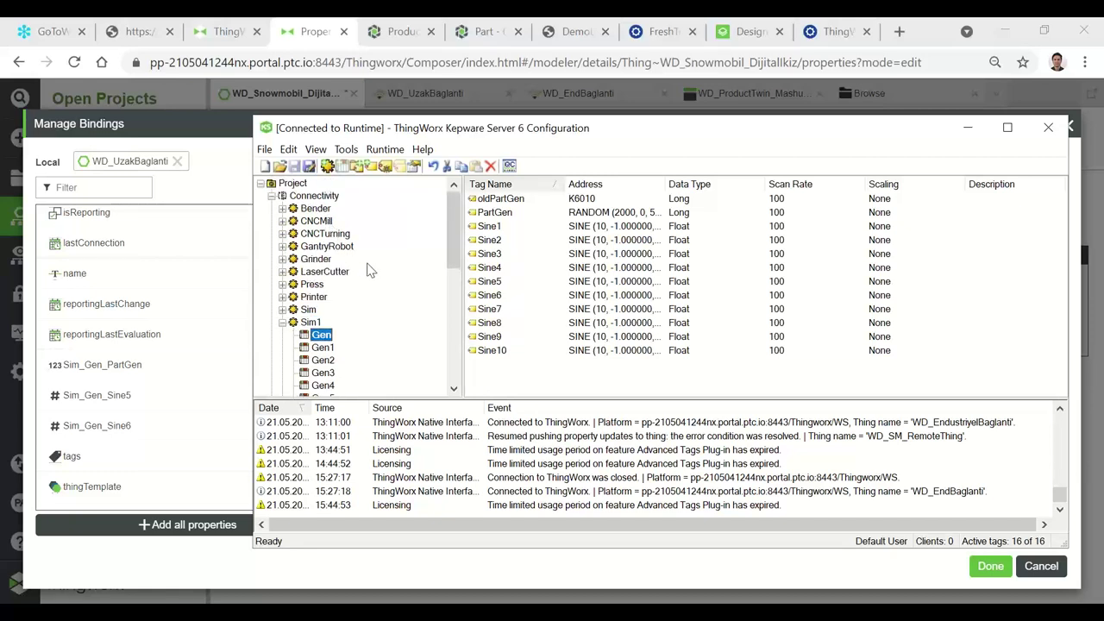
pyautogui.click(968, 131)
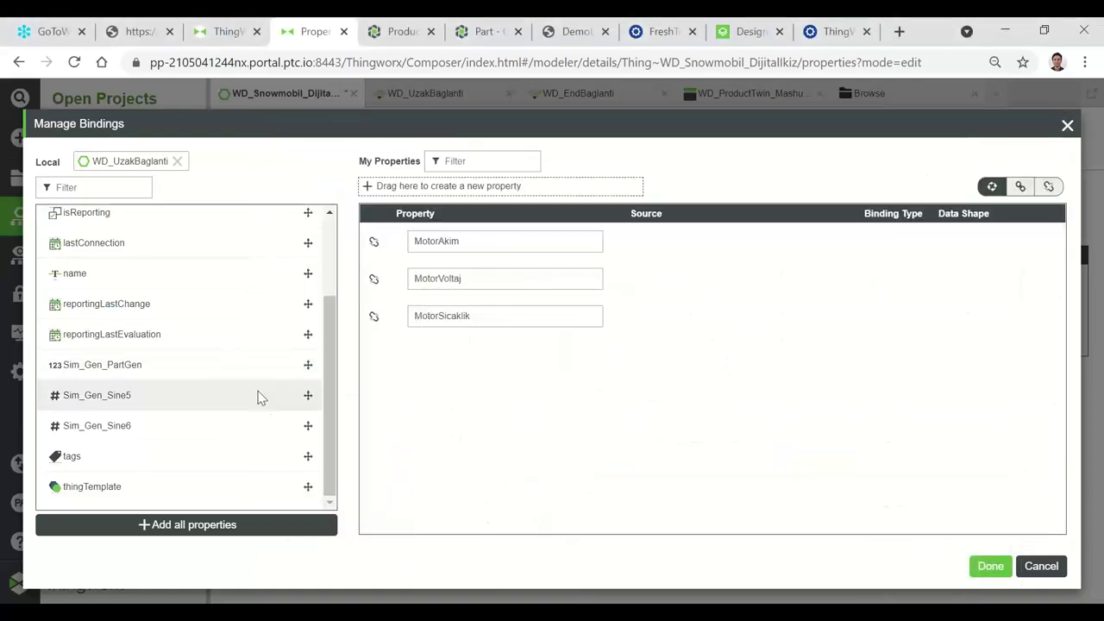
pyautogui.moveTo(371, 368); pyautogui.dragTo(500, 244)
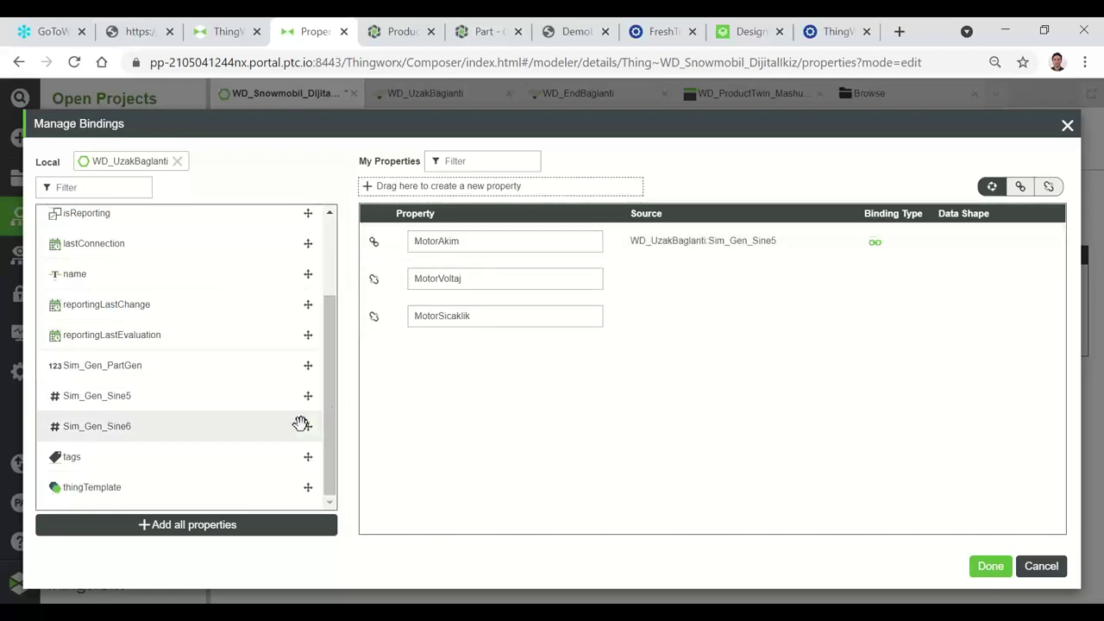
pyautogui.moveTo(306, 426); pyautogui.dragTo(485, 284)
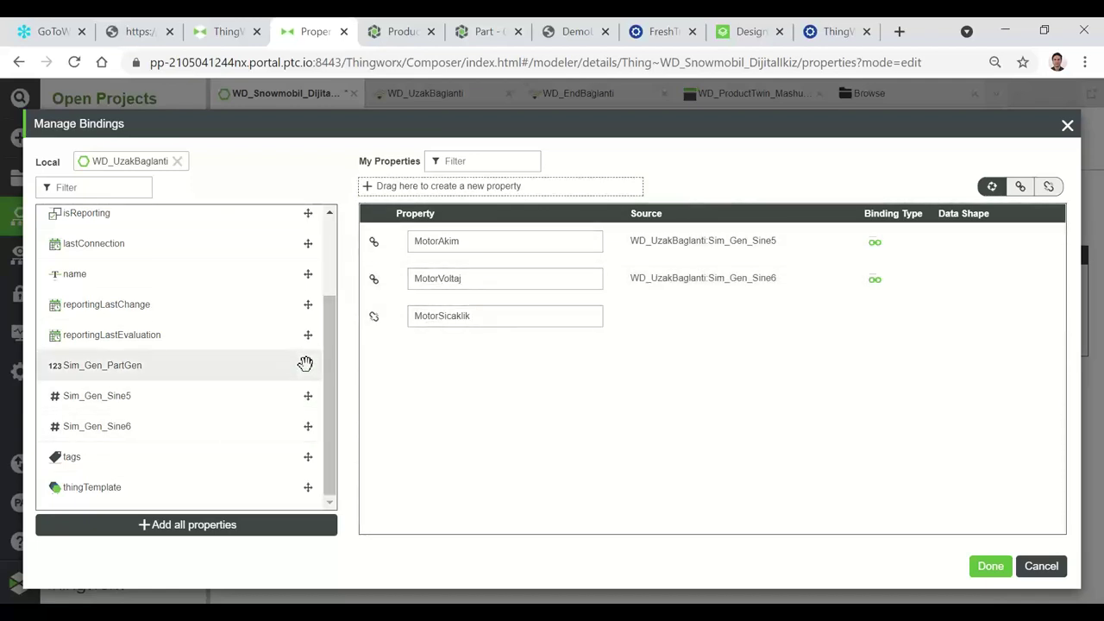
pyautogui.moveTo(306, 363); pyautogui.dragTo(453, 316)
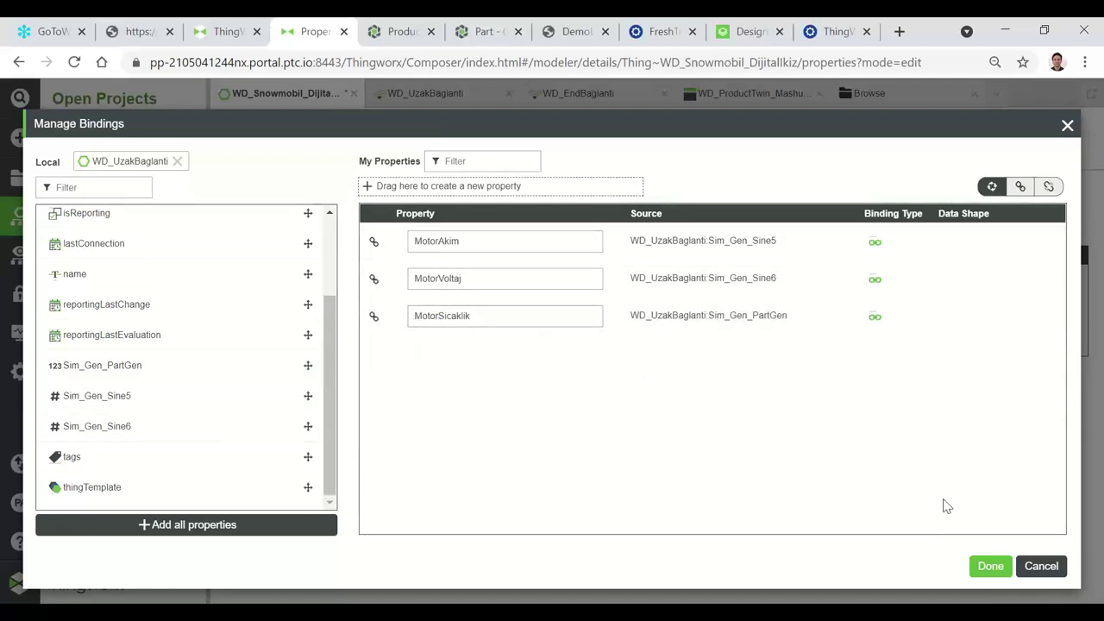
# Step: Accept the bindings and save the Thing, and refresh its property values to check the live data
pyautogui.click(989, 567)
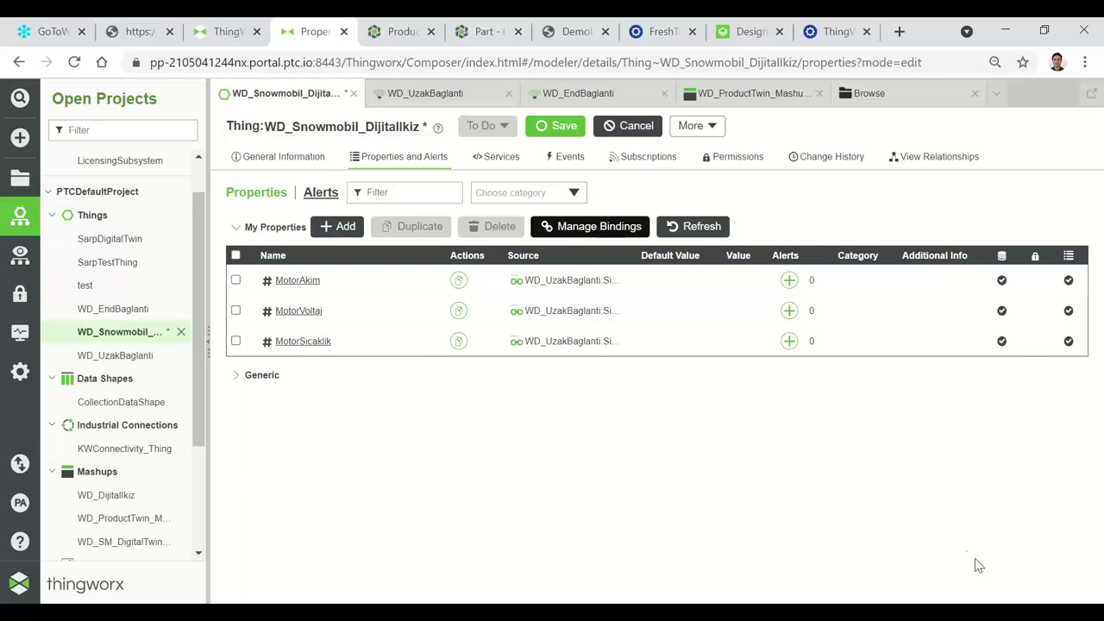
pyautogui.click(557, 127)
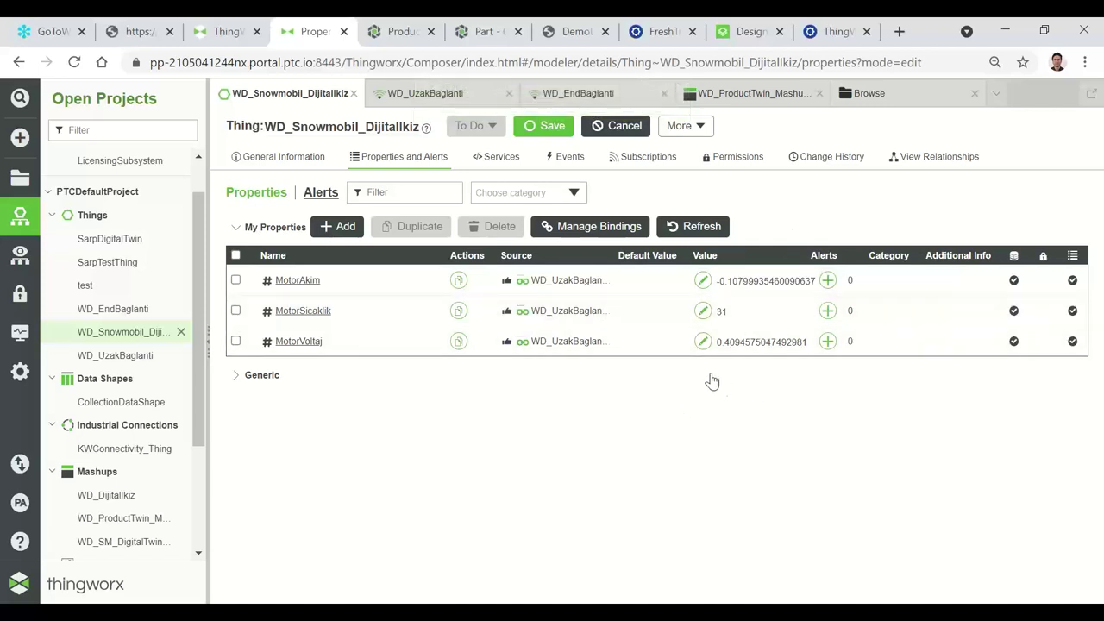
pyautogui.click(709, 226)
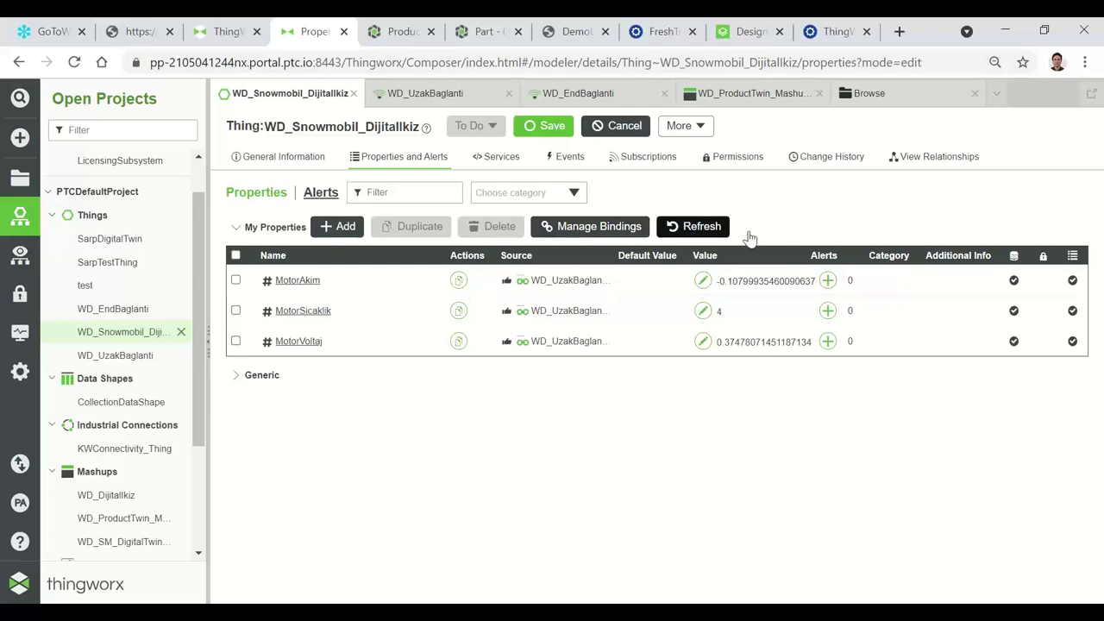
pyautogui.click(703, 229)
# Step: Review the services, events and subscriptions of WD_Snowmobil_DijitalIkiz and return to its properties
pyautogui.click(506, 164)
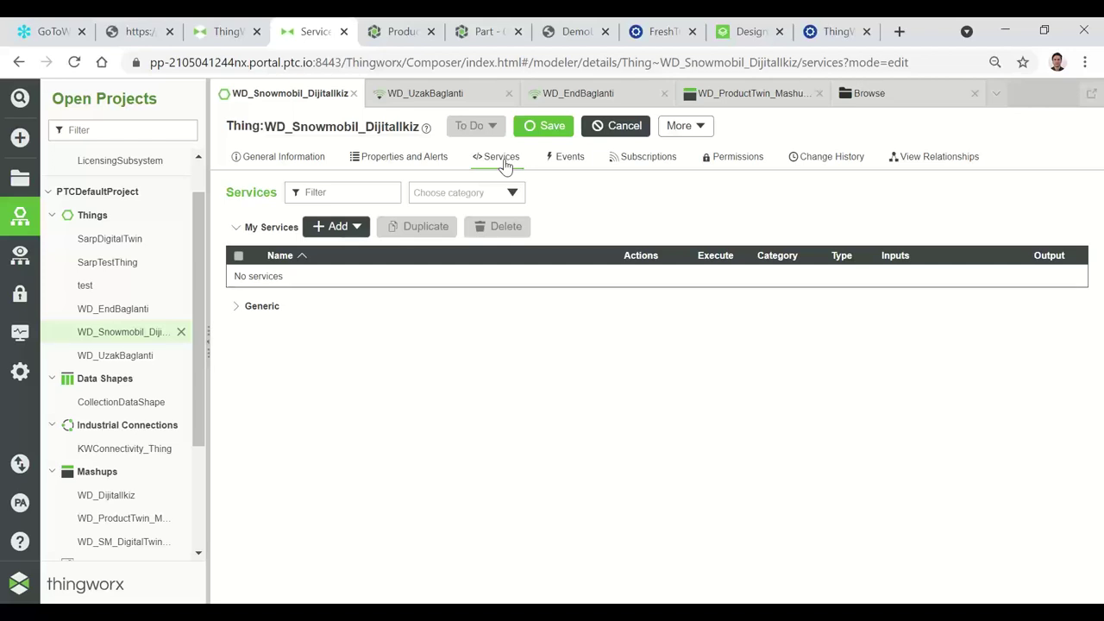
pyautogui.click(576, 164)
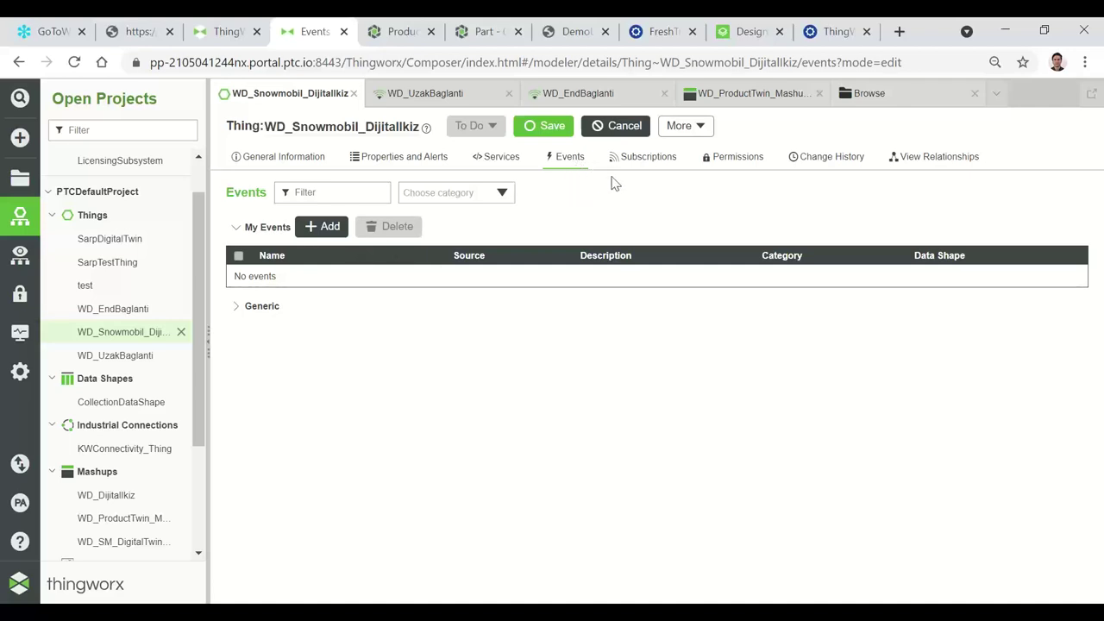
pyautogui.click(645, 160)
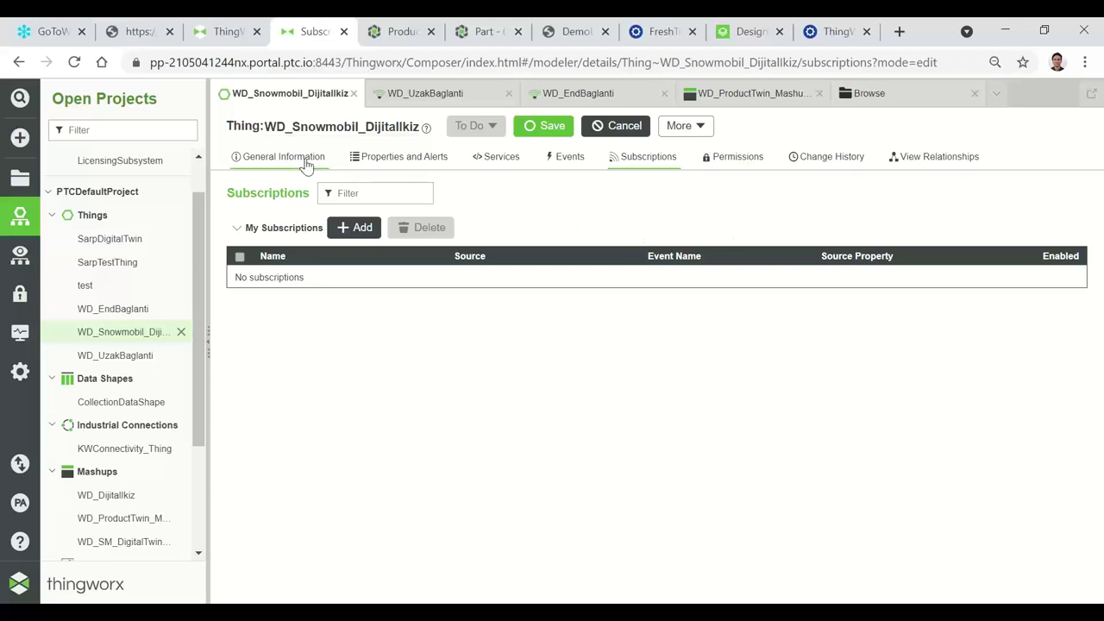
pyautogui.click(380, 159)
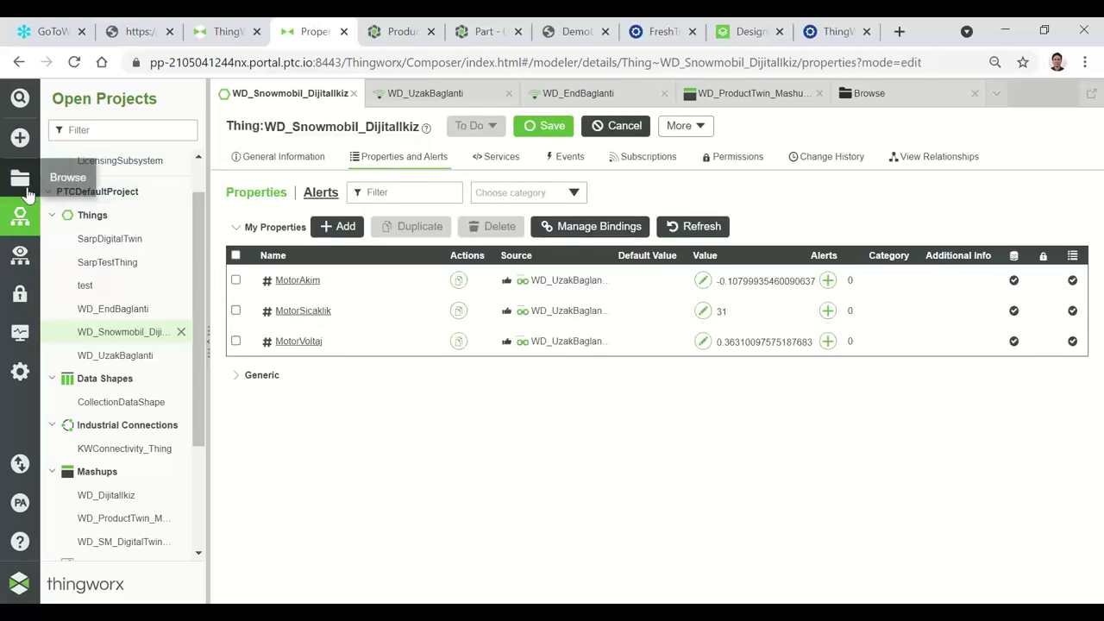
# Step: Create a new mashup from the blank Responsive layout
pyautogui.click(23, 186)
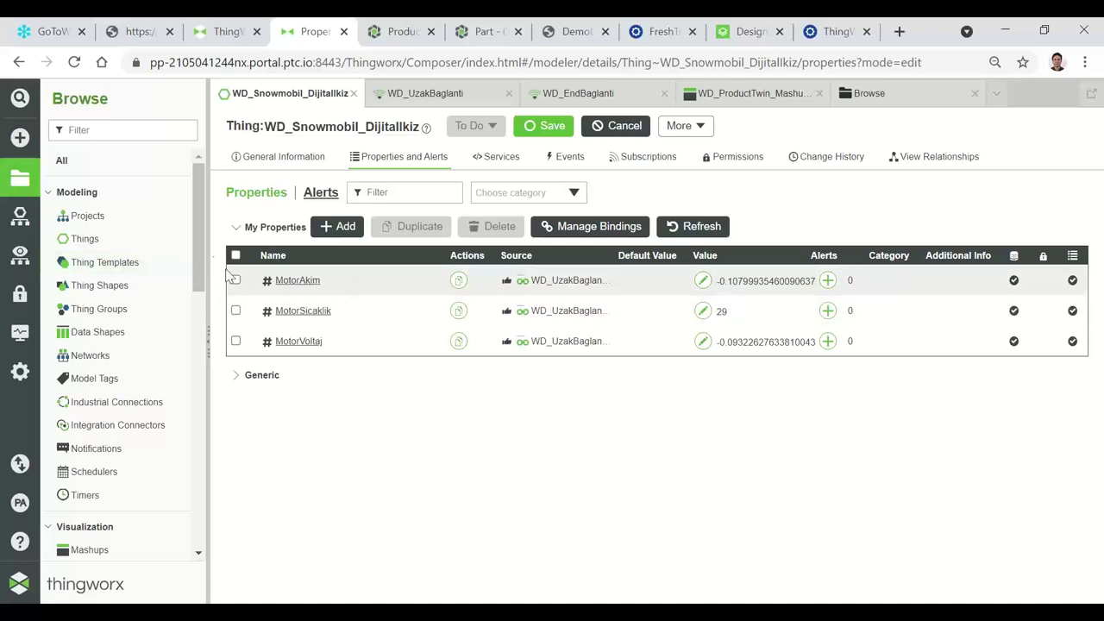
pyautogui.scroll(-1, 140, 246)
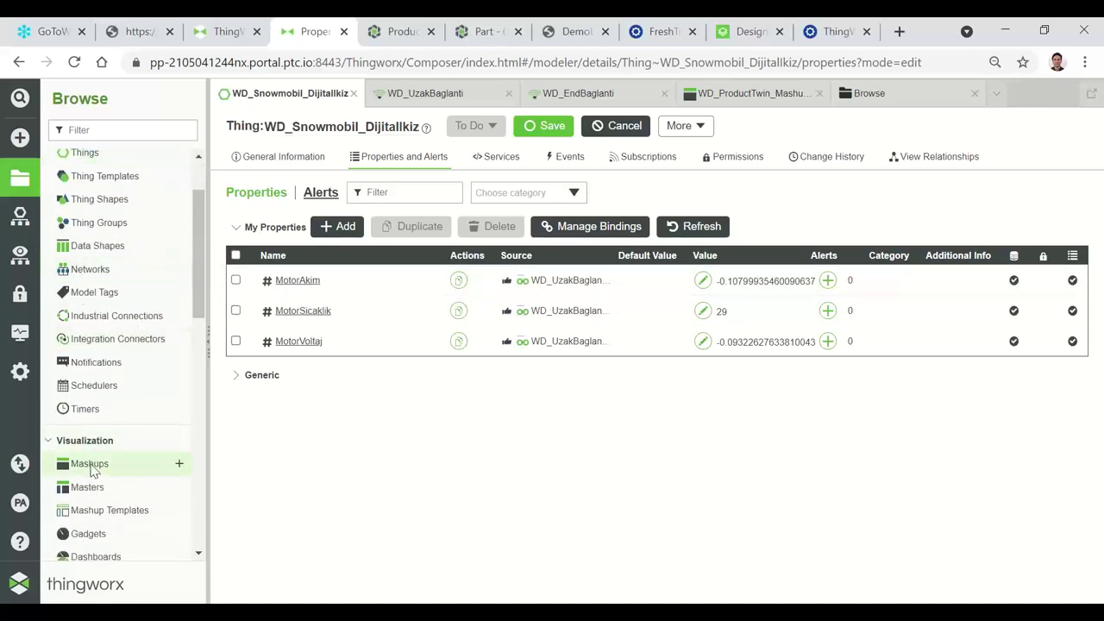
pyautogui.click(90, 464)
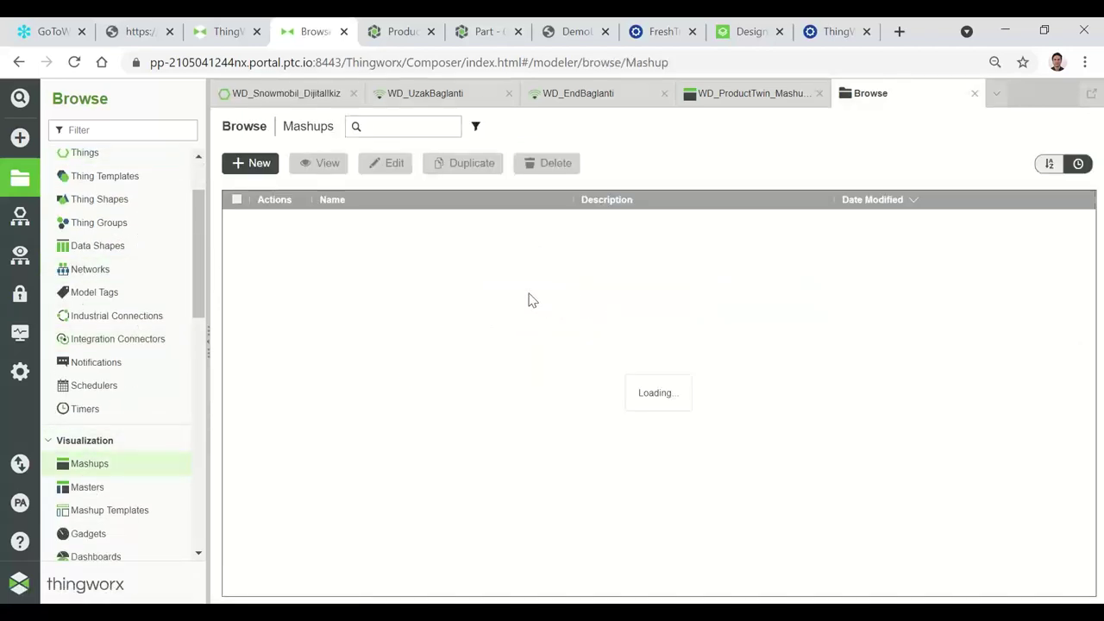
pyautogui.click(250, 163)
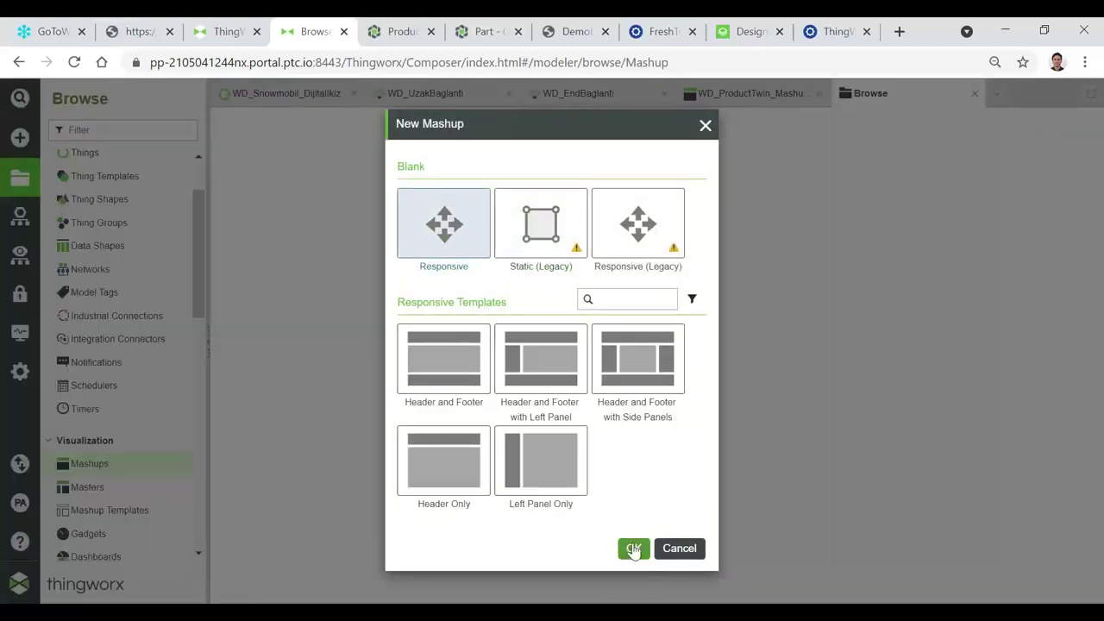
pyautogui.click(634, 548)
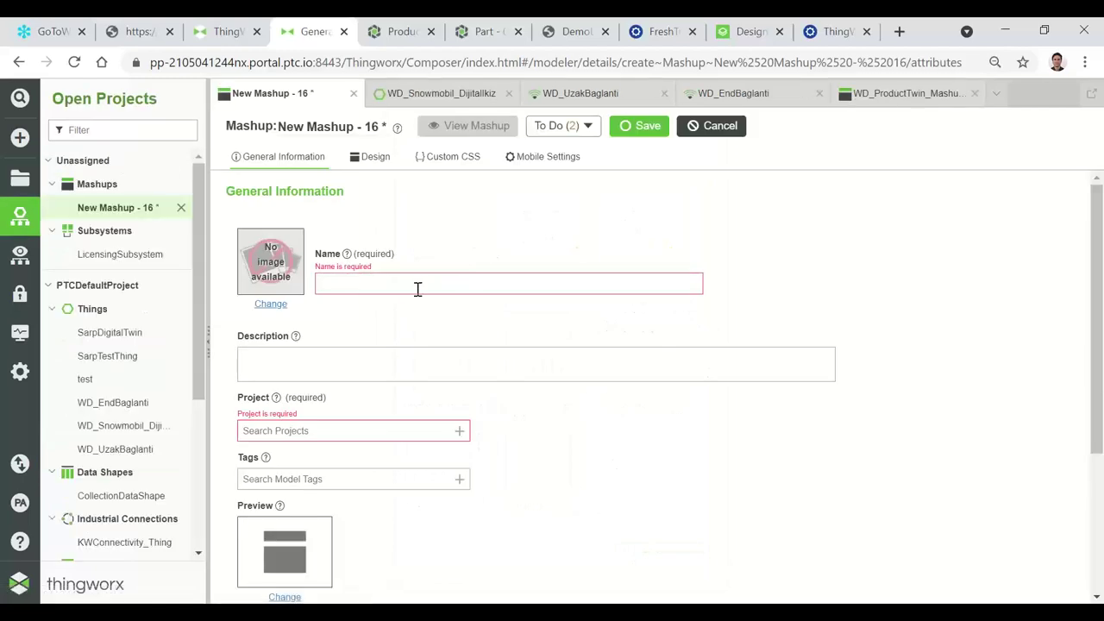
# Step: Name the mashup WD_SM_DijitalIkizUygulamasi, assign it to PTCDefaultProject and save it
pyautogui.write('WD_SM_DijitalkizUygulamasi')
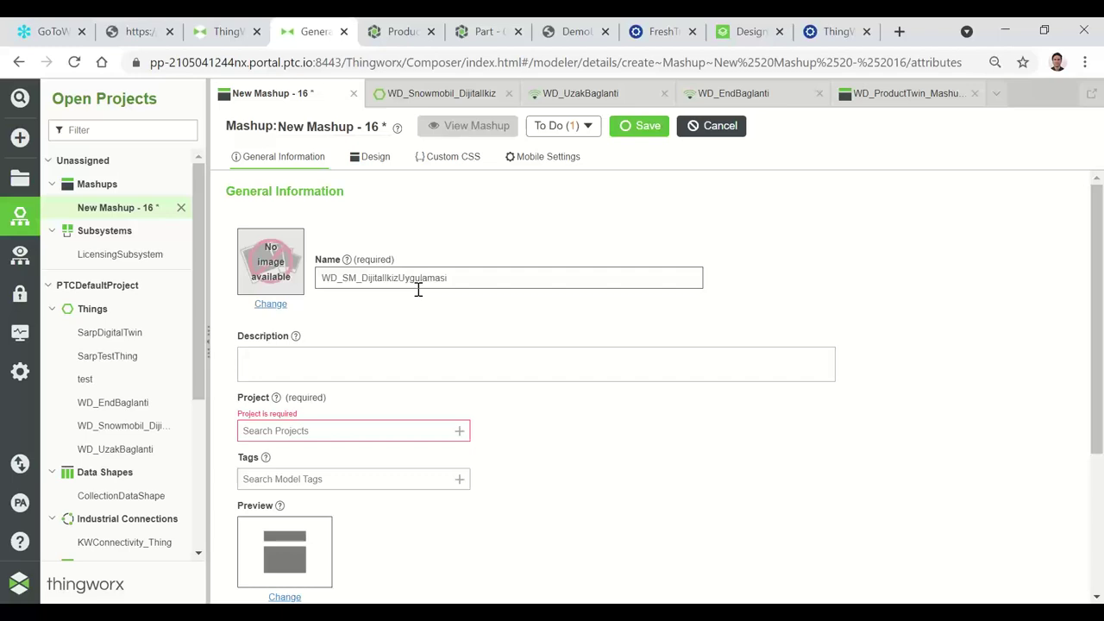
pyautogui.click(419, 287)
pyautogui.click(328, 429)
pyautogui.write('p')
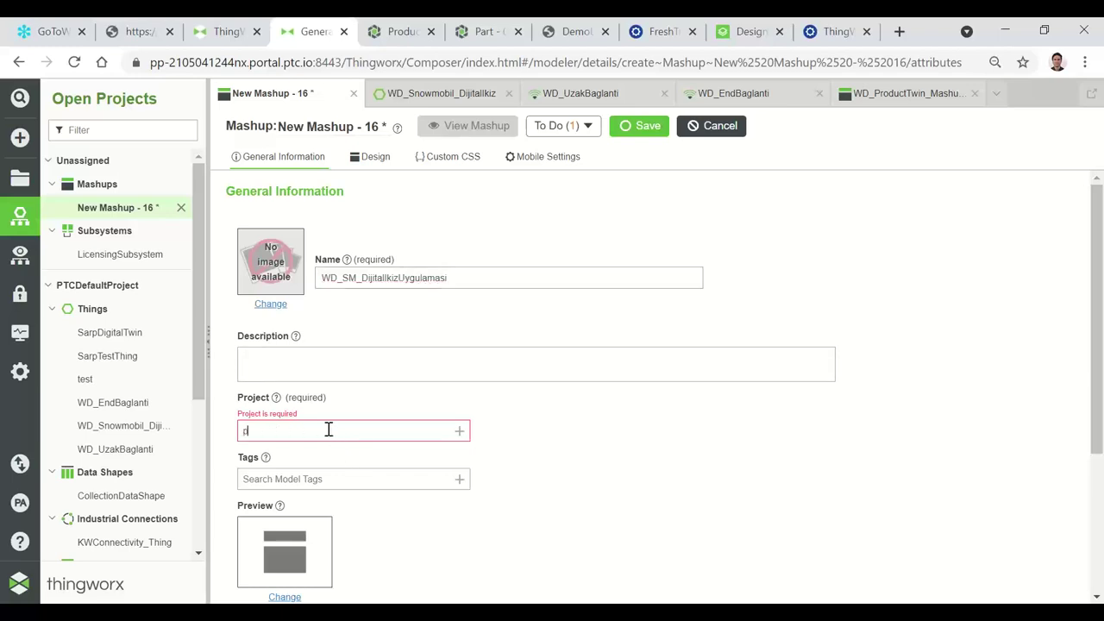
pyautogui.click(319, 396)
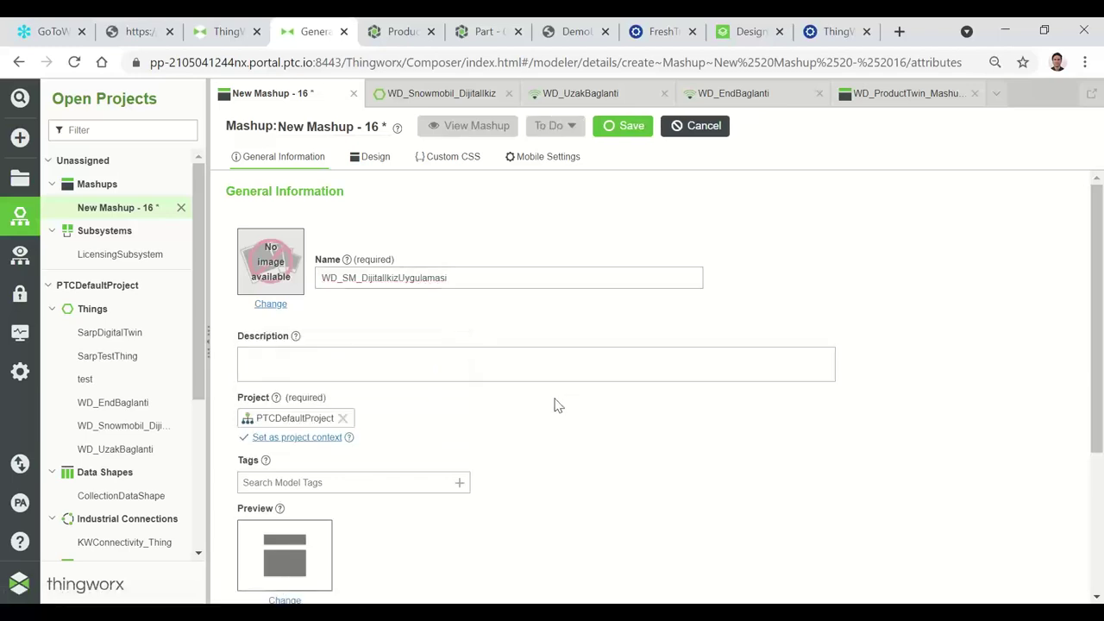
pyautogui.scroll(-1, 552, 399)
pyautogui.scroll(-1, 547, 398)
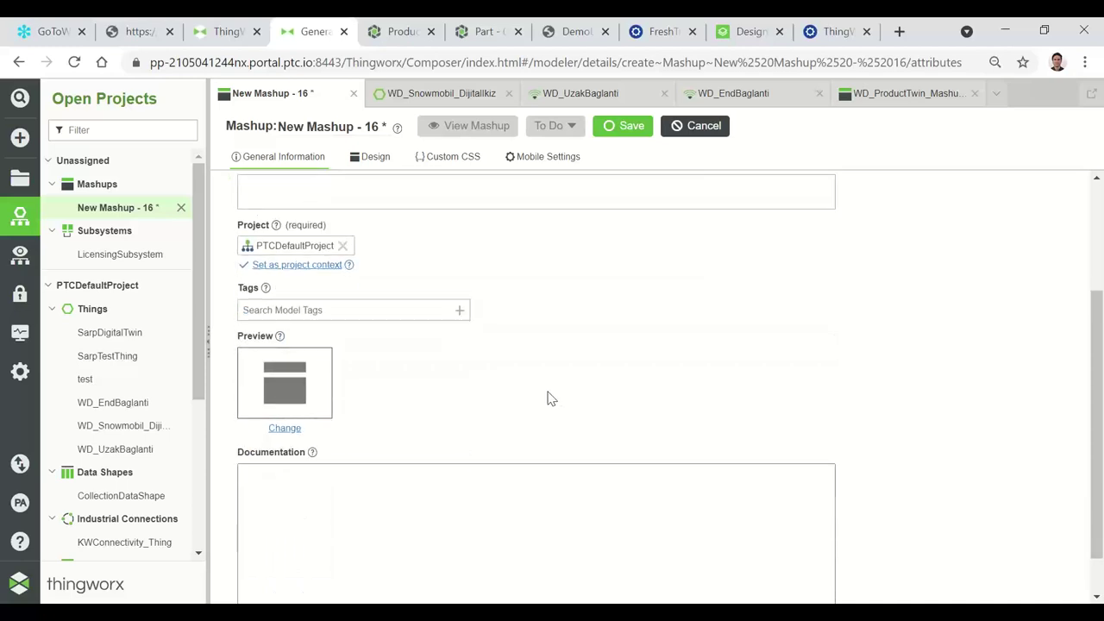
pyautogui.scroll(2, 547, 392)
pyautogui.click(629, 128)
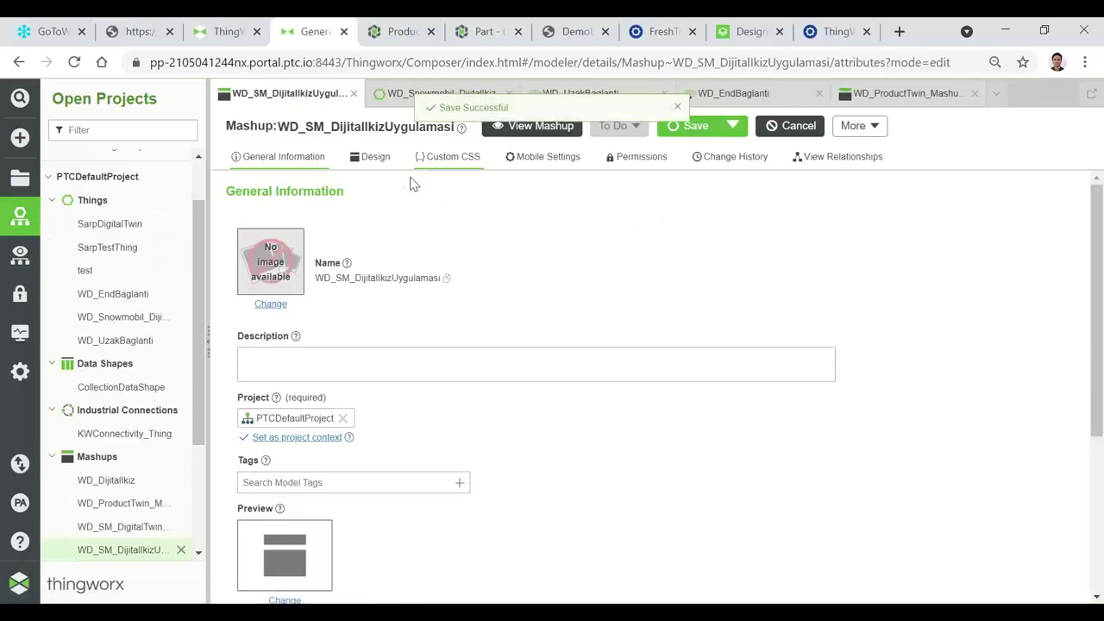
# Step: Open the design view of WD_SM_DijitalIkizUygulamasi and look through the standard widgets available for the mashup
pyautogui.click(376, 157)
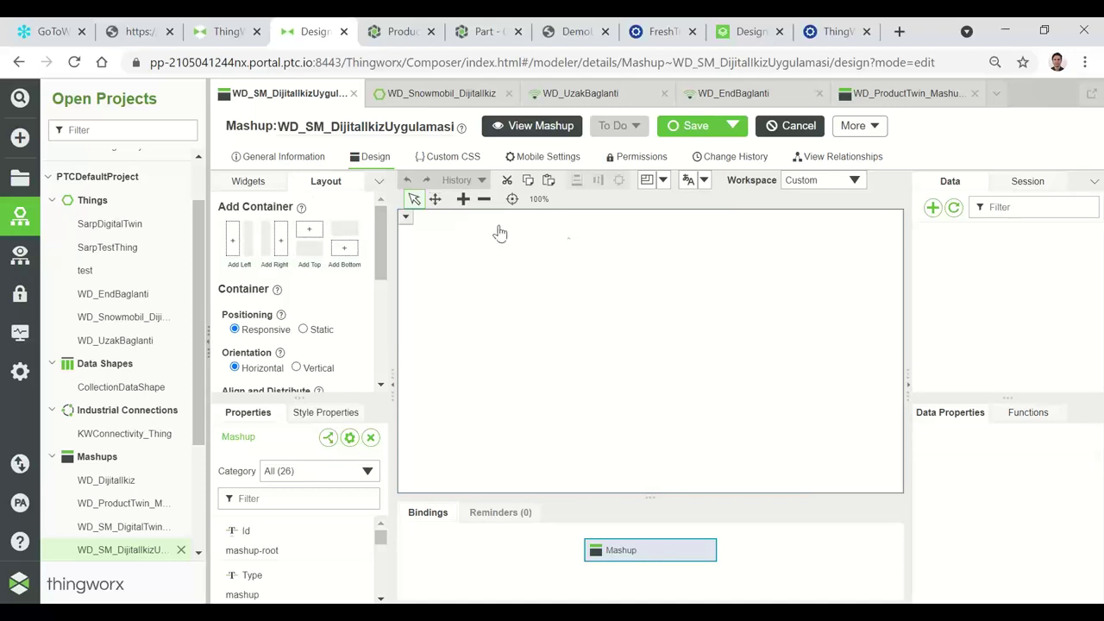
pyautogui.click(251, 181)
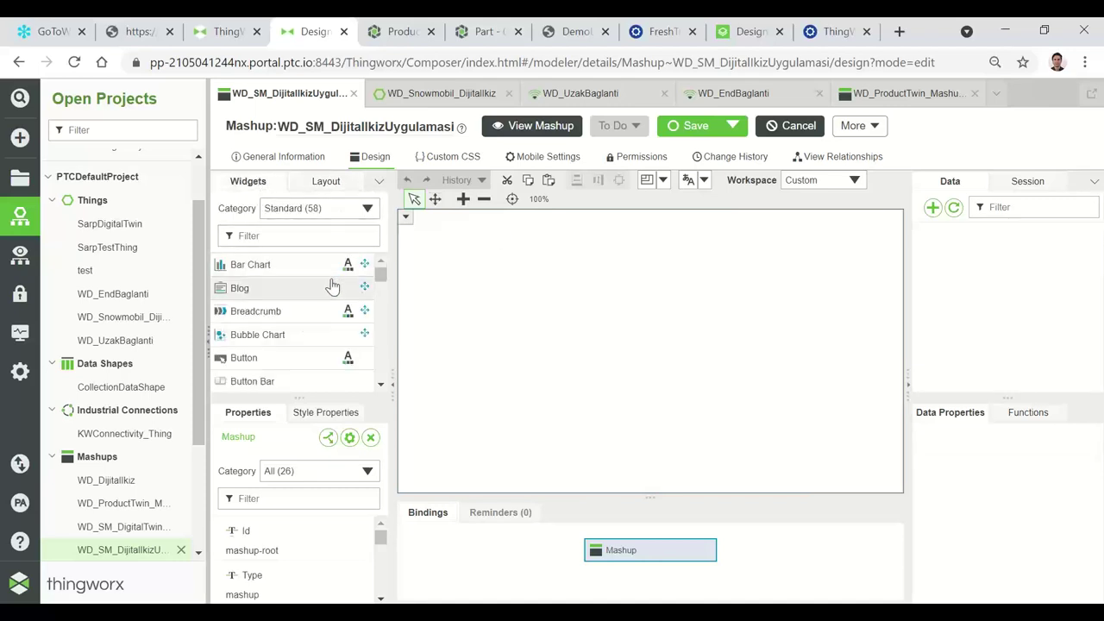
pyautogui.scroll(-2, 333, 286)
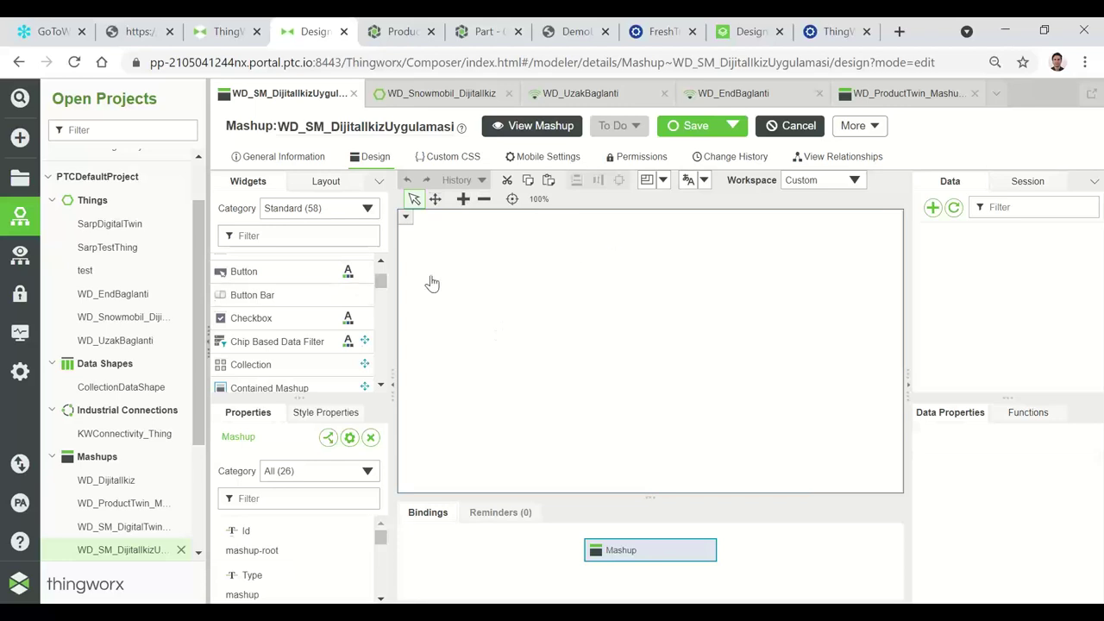
pyautogui.scroll(-2, 309, 287)
pyautogui.scroll(-5, 309, 288)
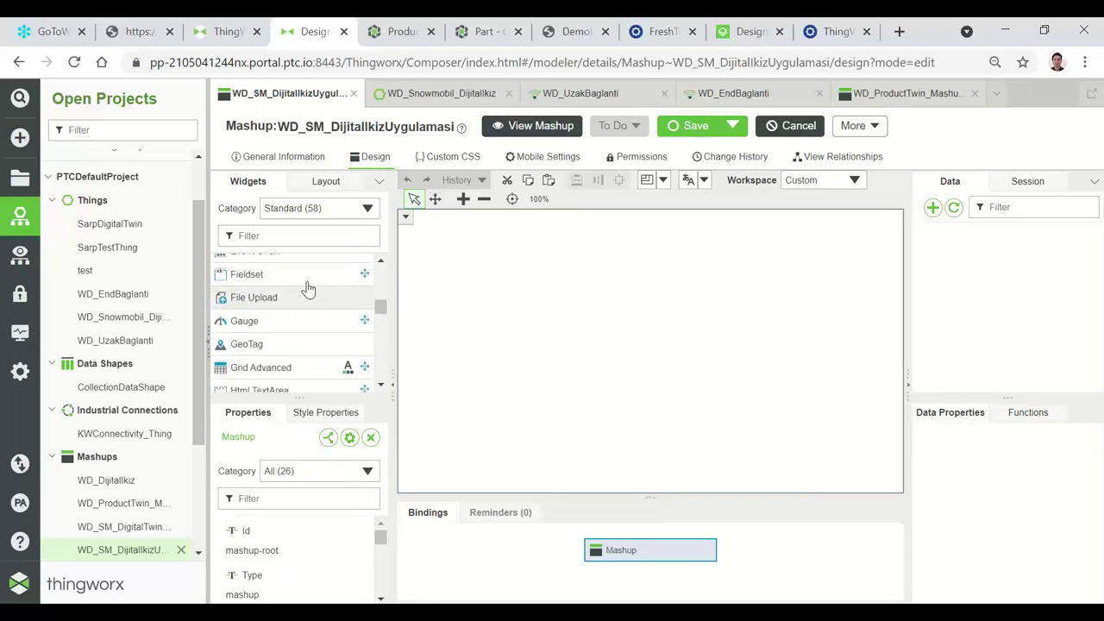
pyautogui.scroll(6, 309, 287)
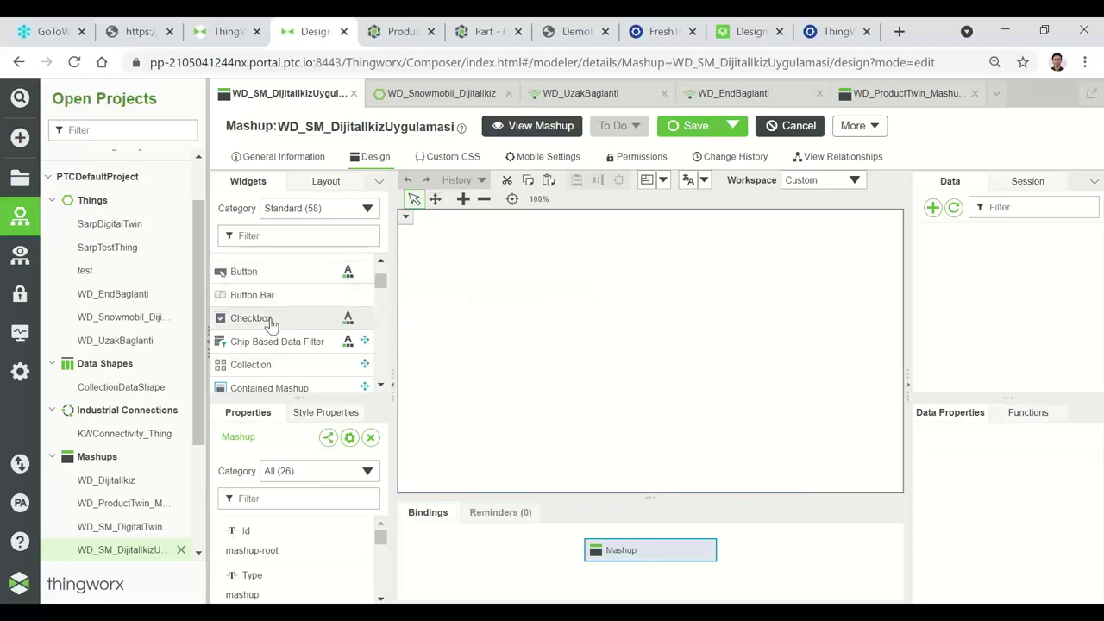
pyautogui.scroll(-2, 285, 311)
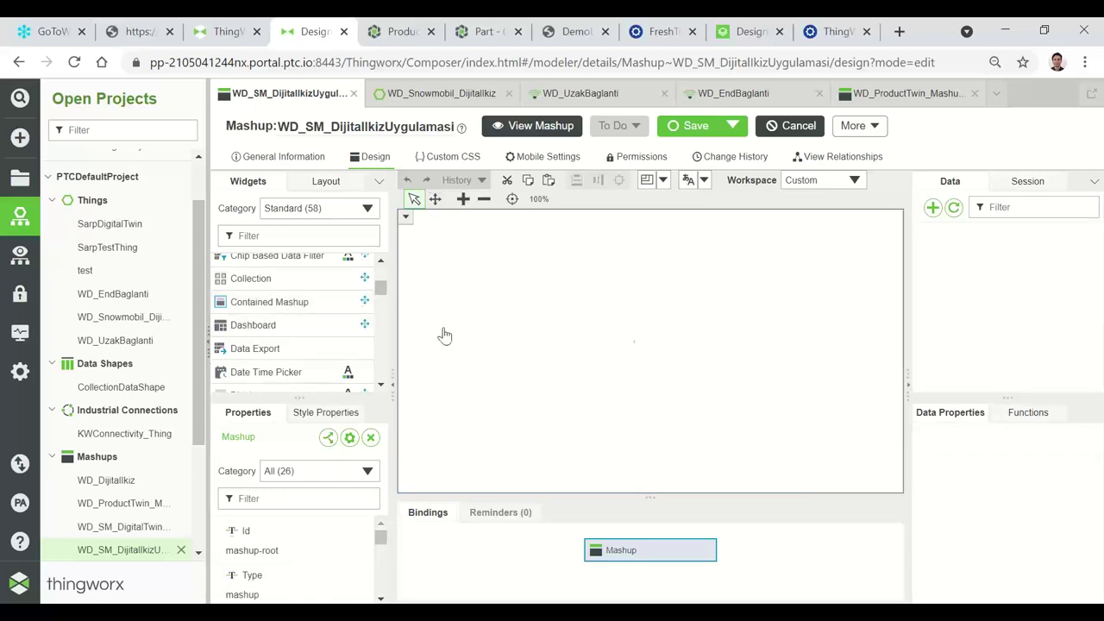
# Step: Look through the rest of the standard widgets, from Collection and Dashboard through Gauge and List to Numeric Entry
pyautogui.scroll(-1, 259, 333)
pyautogui.scroll(1, 259, 333)
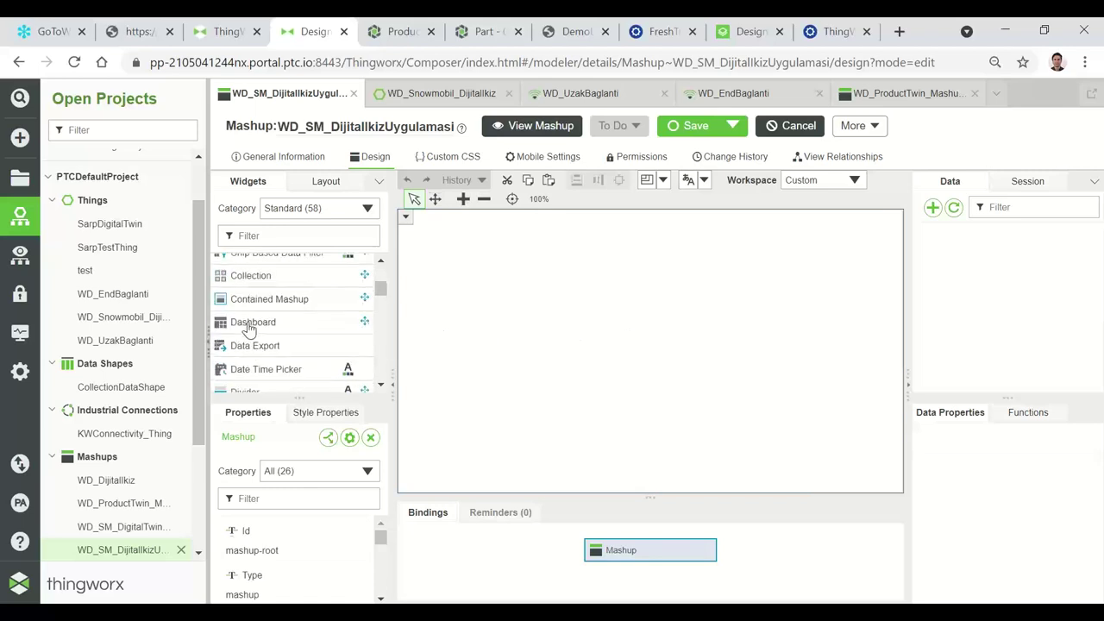
pyautogui.scroll(-2, 278, 333)
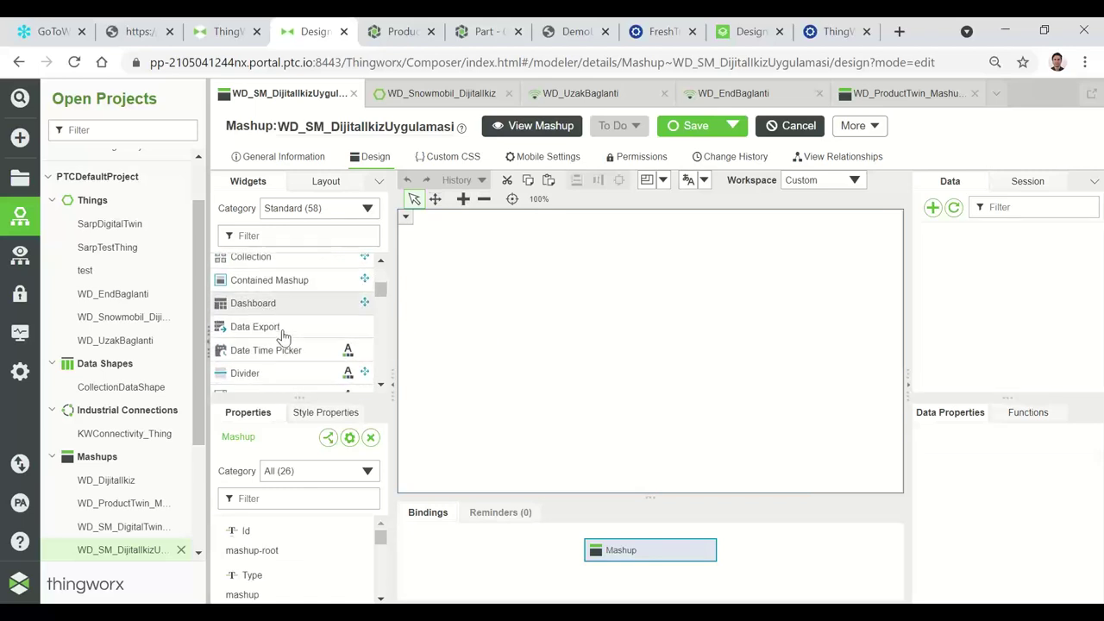
pyautogui.scroll(-2, 276, 333)
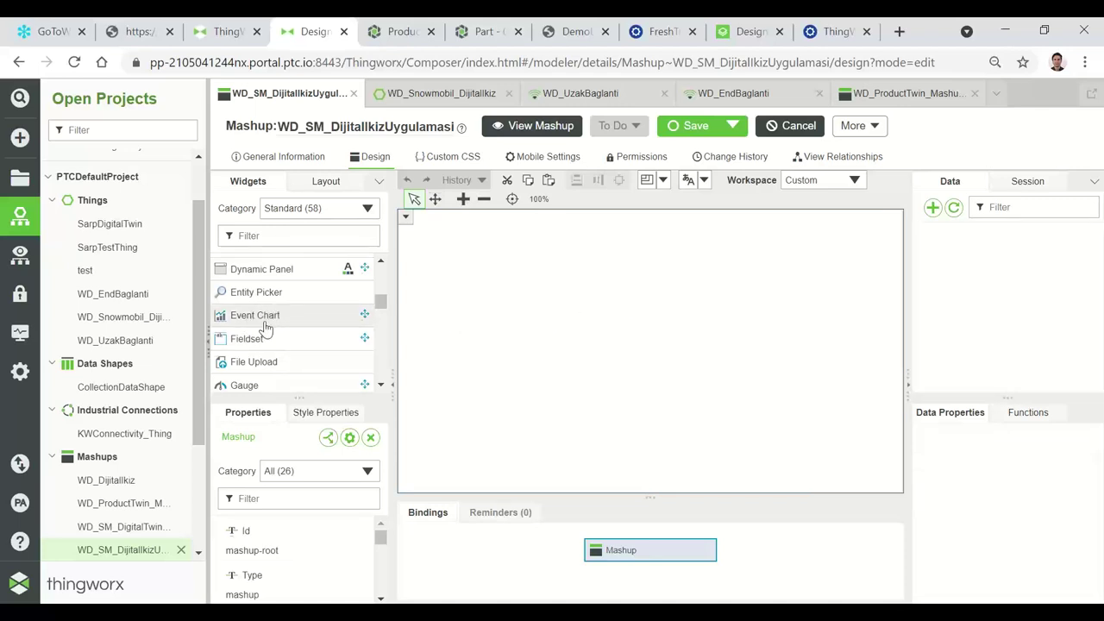
pyautogui.scroll(-2, 290, 332)
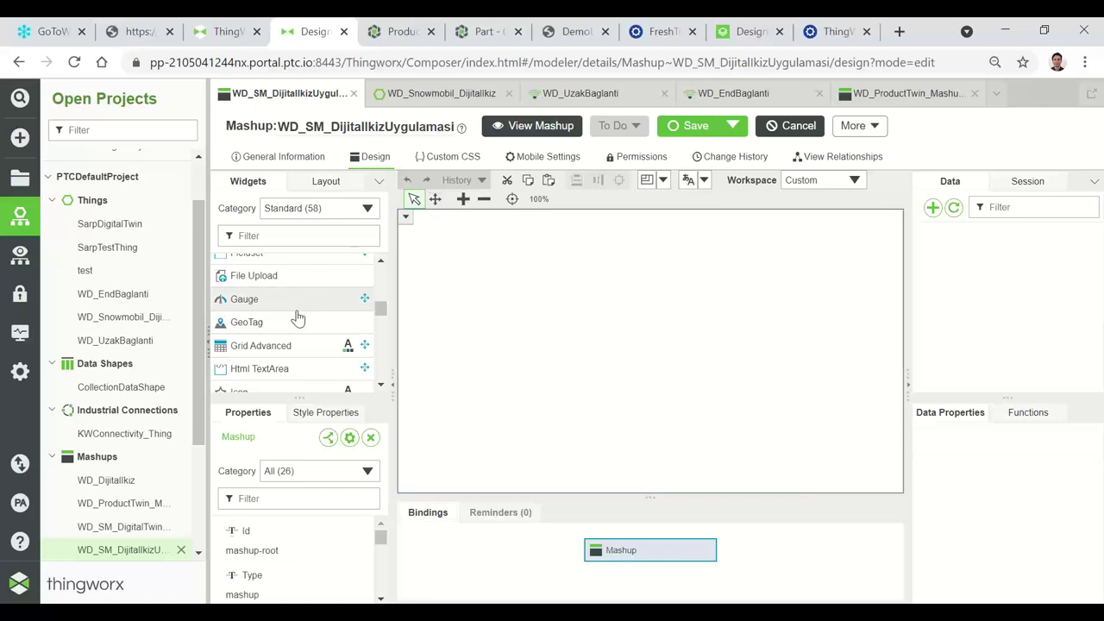
pyautogui.scroll(-5, 297, 319)
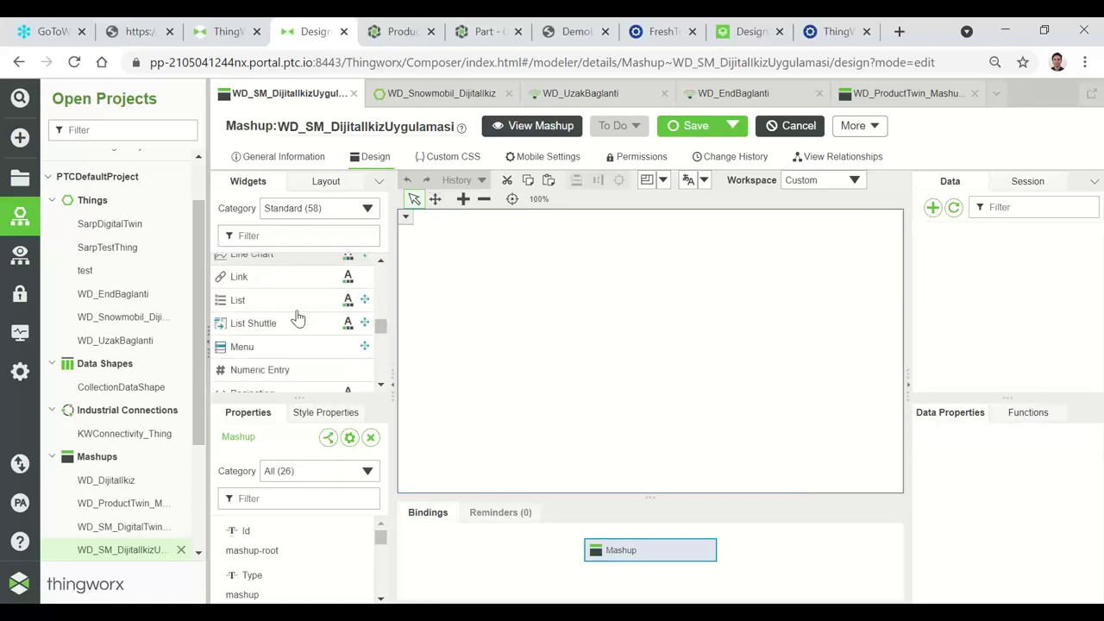
# Step: Add a container at the top of the mashup layout and shrink it to a narrow header strip
pyautogui.click(326, 181)
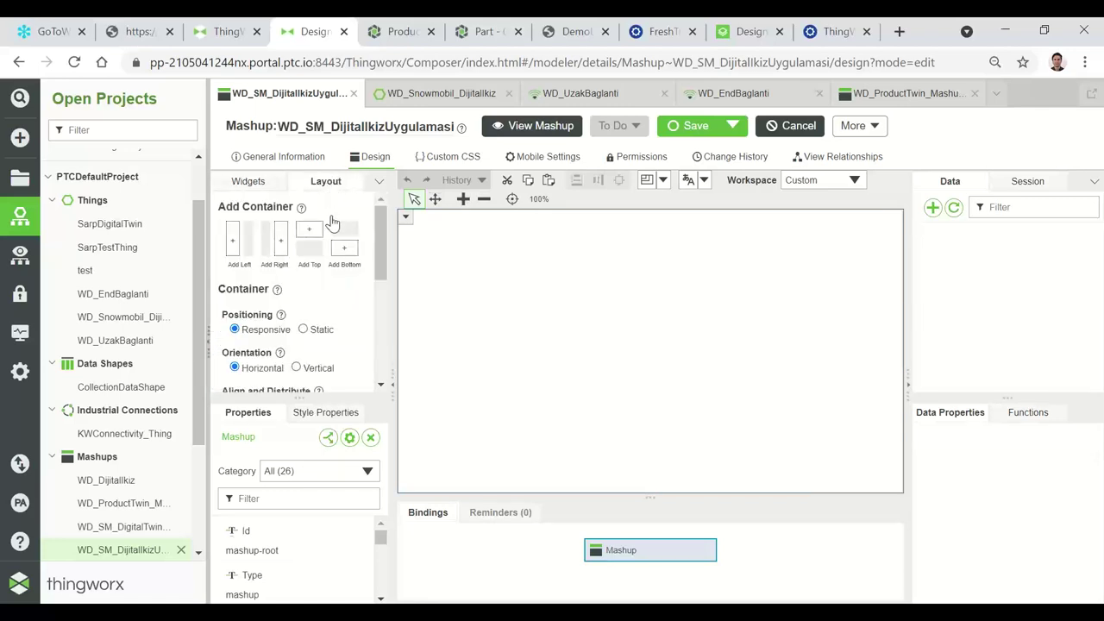
pyautogui.click(309, 230)
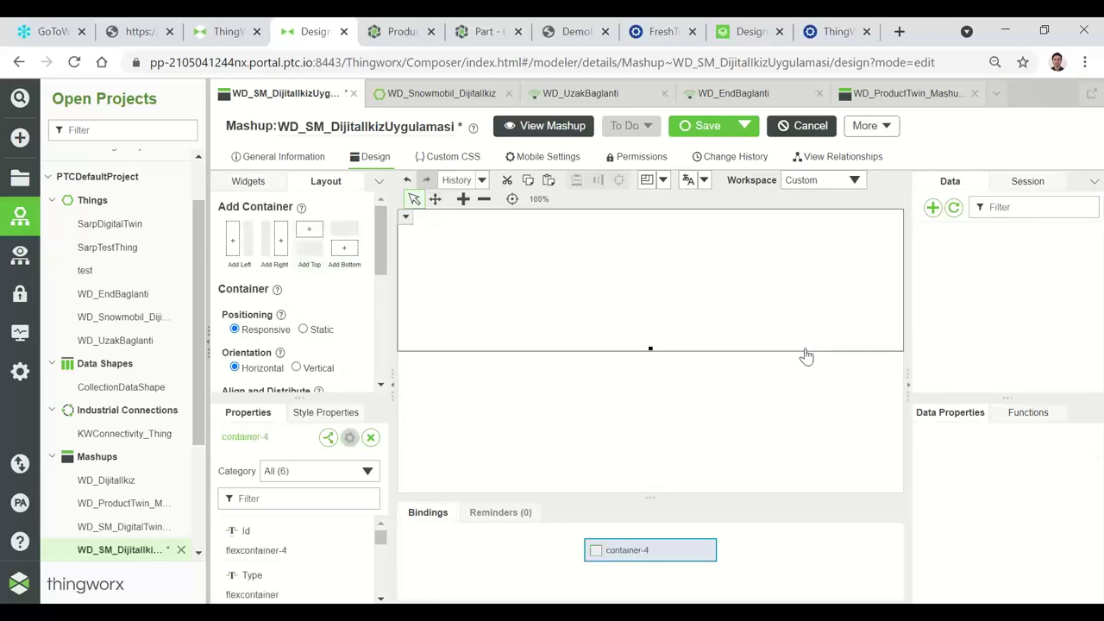
pyautogui.moveTo(650, 349); pyautogui.dragTo(626, 239)
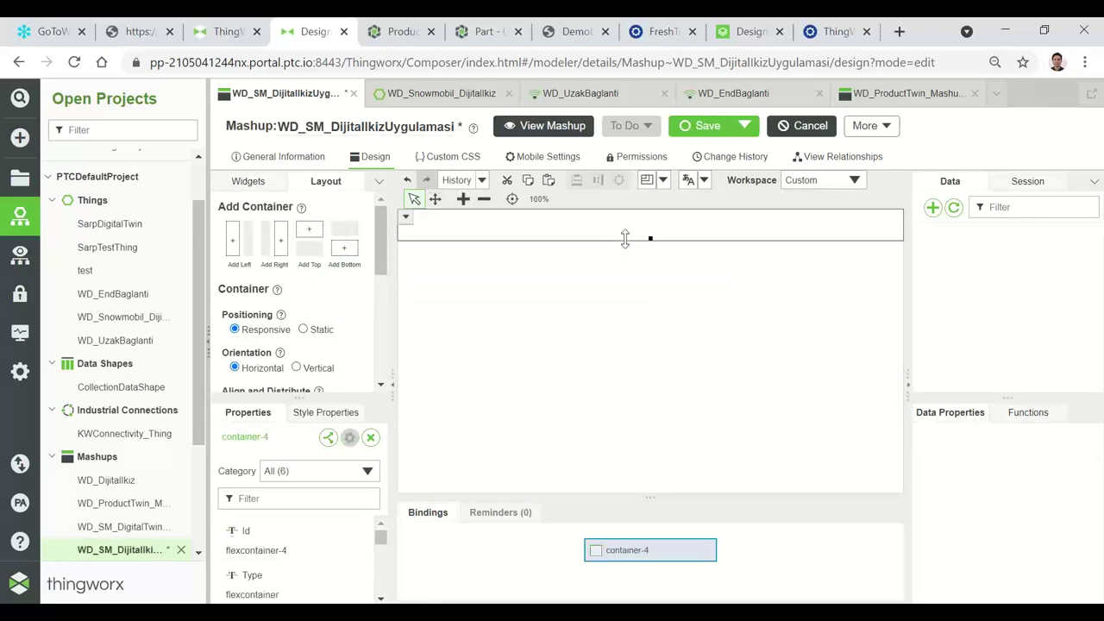
pyautogui.click(625, 239)
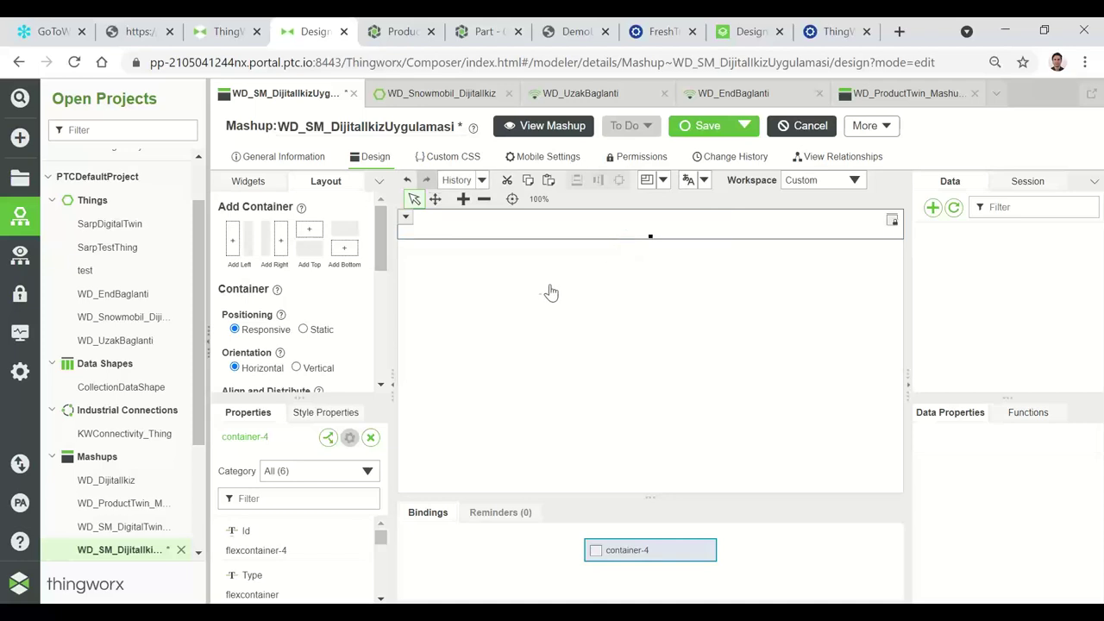
# Step: Split the container below the header into left and right halves, and divide the right half into three stacked containers
pyautogui.click(628, 336)
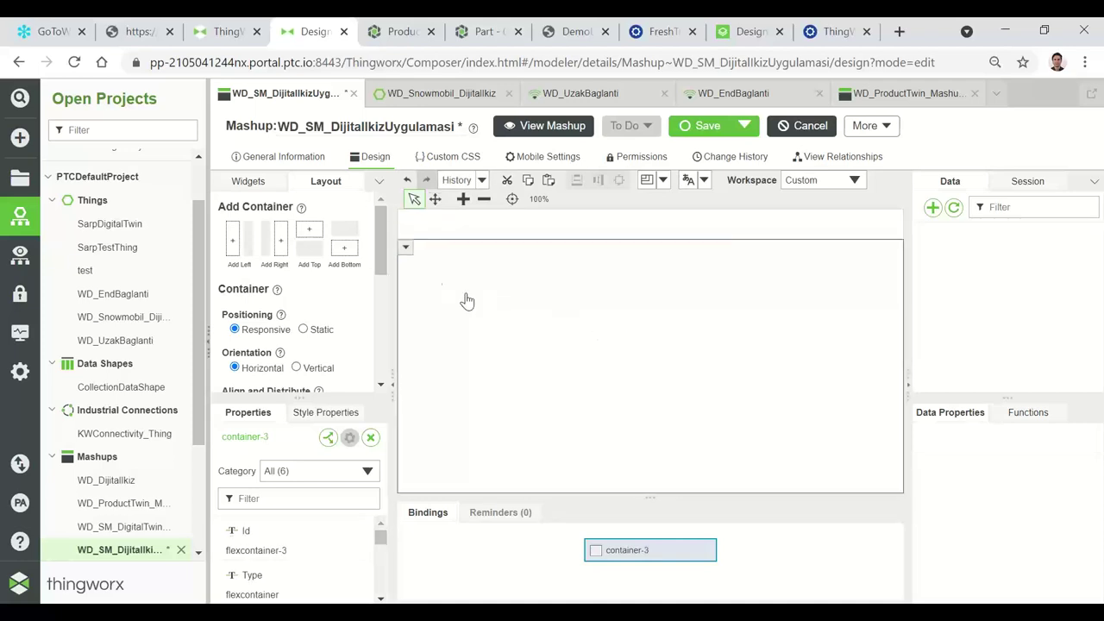
pyautogui.click(281, 240)
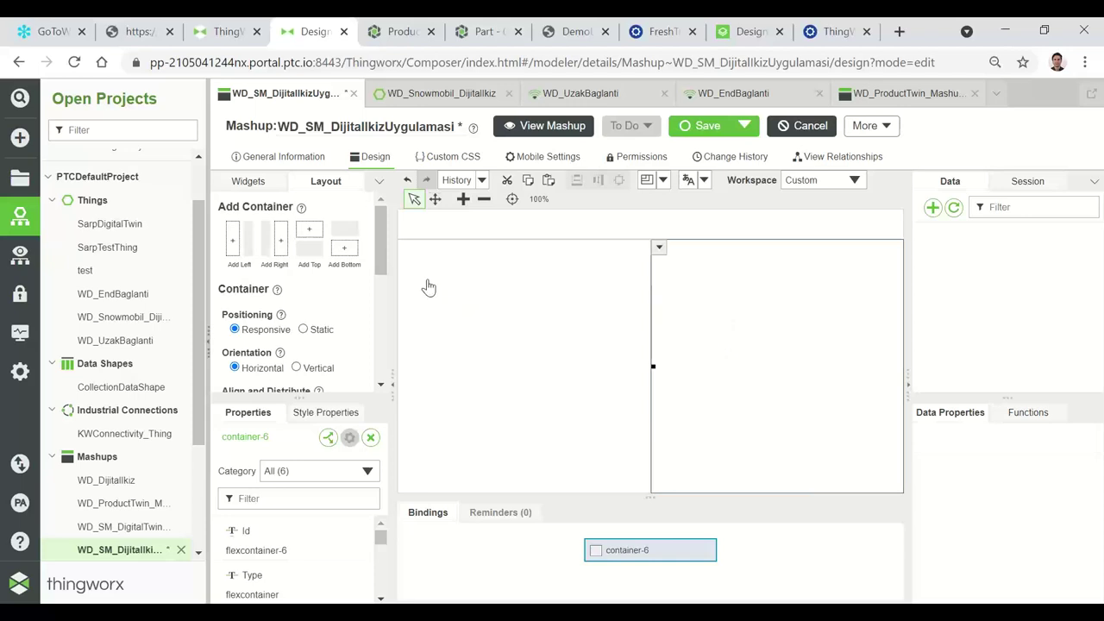
pyautogui.click(345, 249)
pyautogui.click(347, 250)
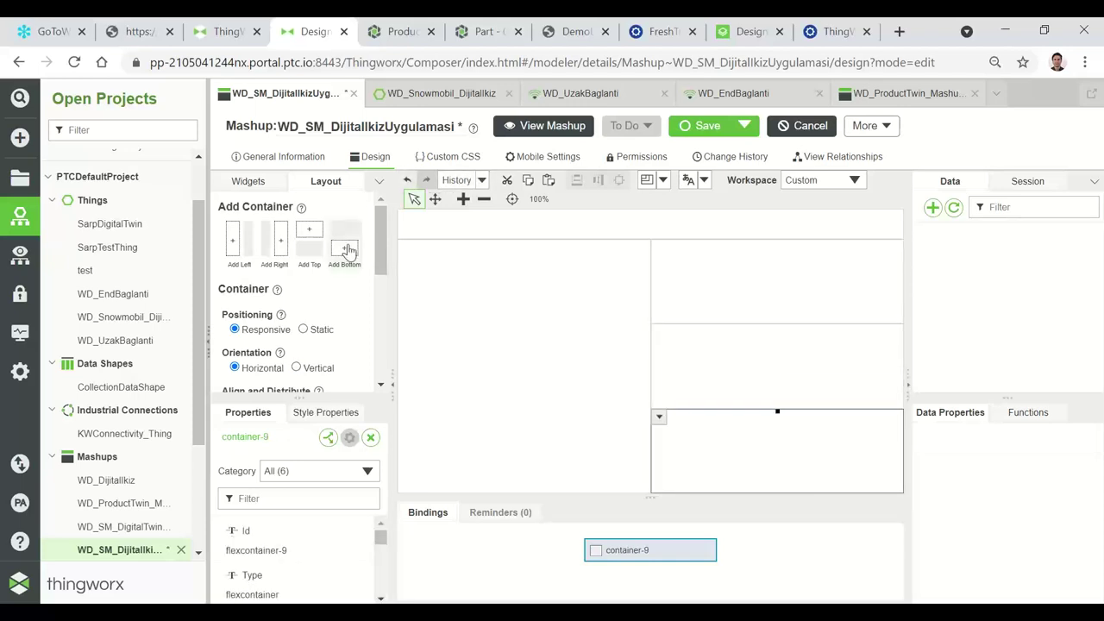
# Step: Split the header strip into two side-by-side containers
pyautogui.click(791, 281)
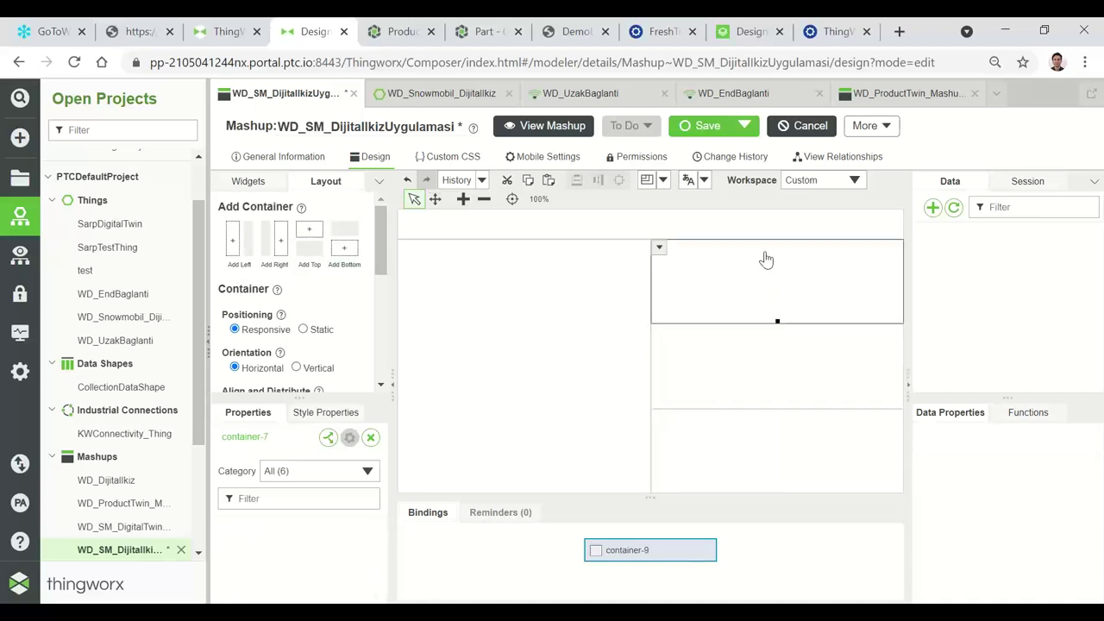
pyautogui.click(757, 353)
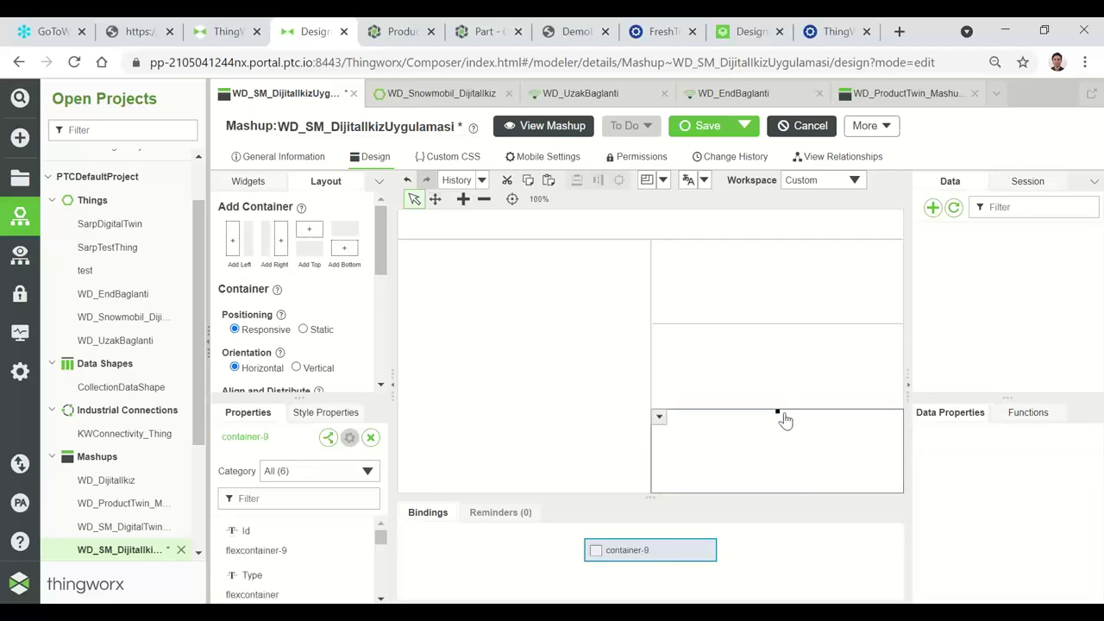
pyautogui.click(579, 300)
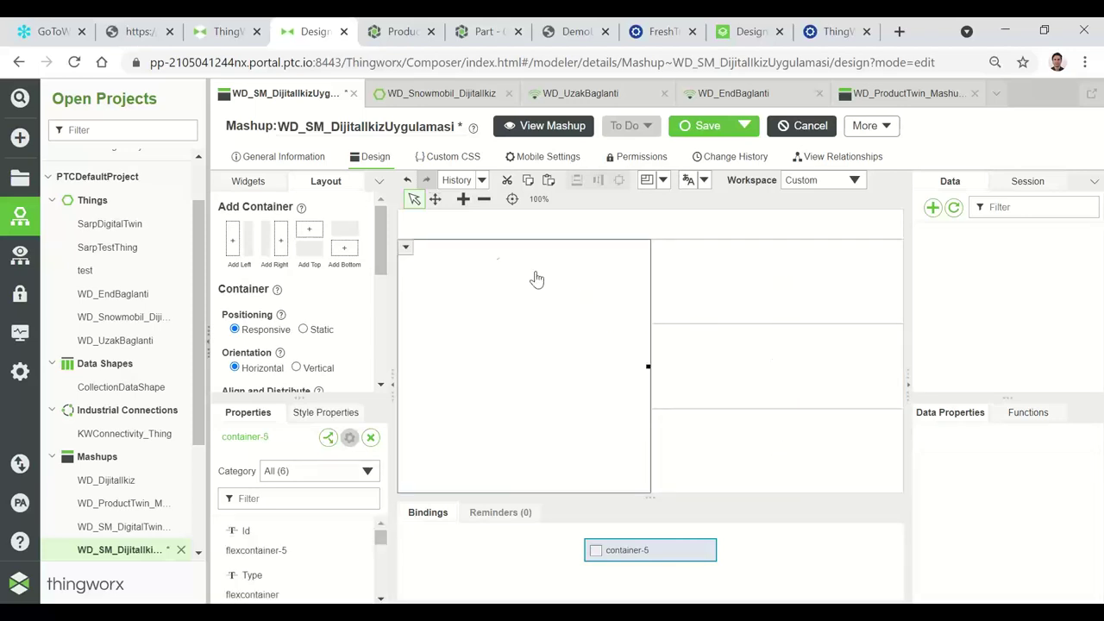
pyautogui.click(590, 231)
pyautogui.click(281, 253)
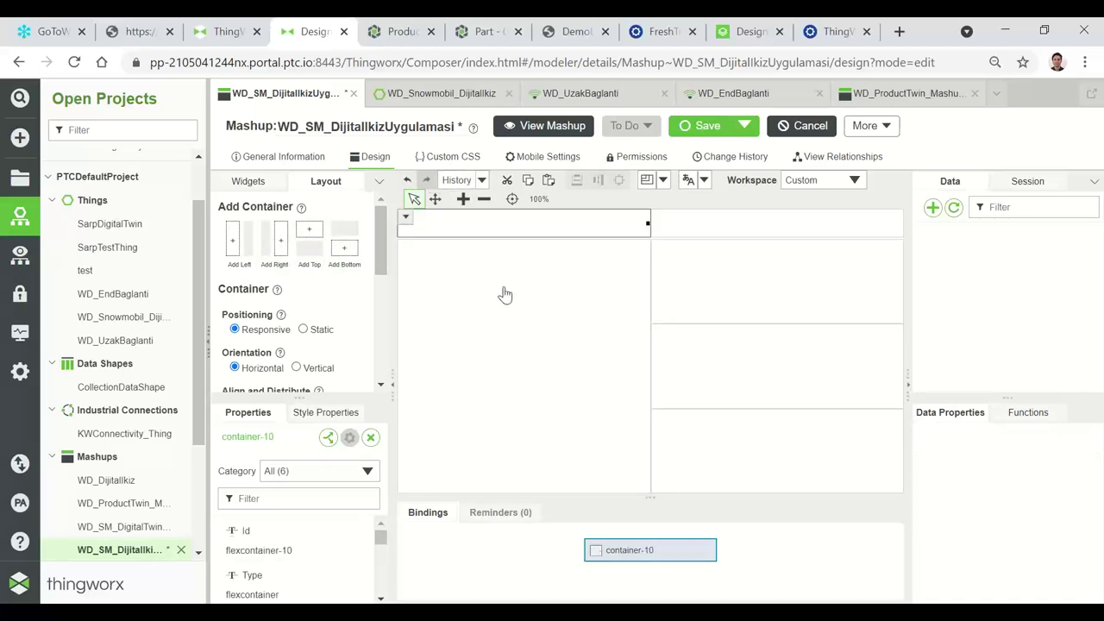
# Step: Find the Image widget and place one in the header's left container and one in the large left container below it
pyautogui.click(252, 182)
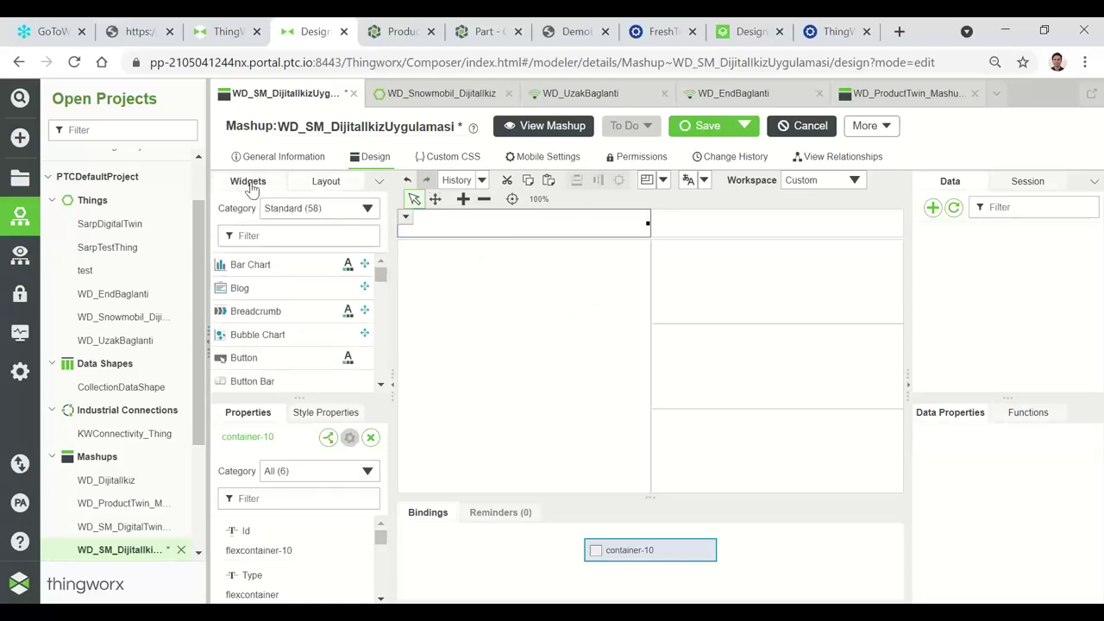
pyautogui.click(293, 235)
pyautogui.write('i')
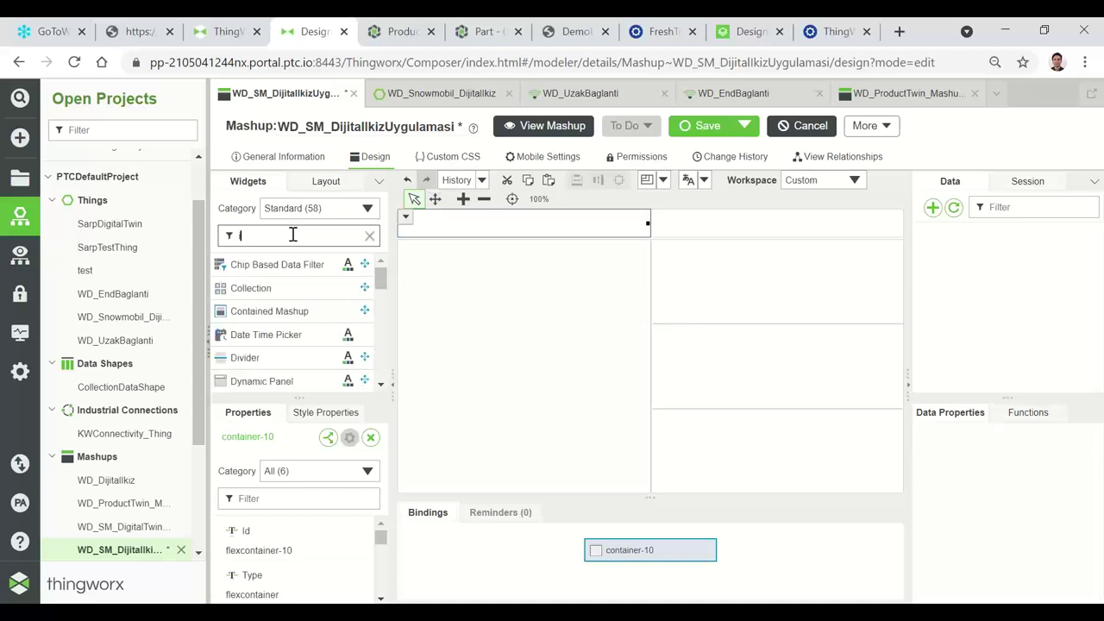
pyautogui.write('mage')
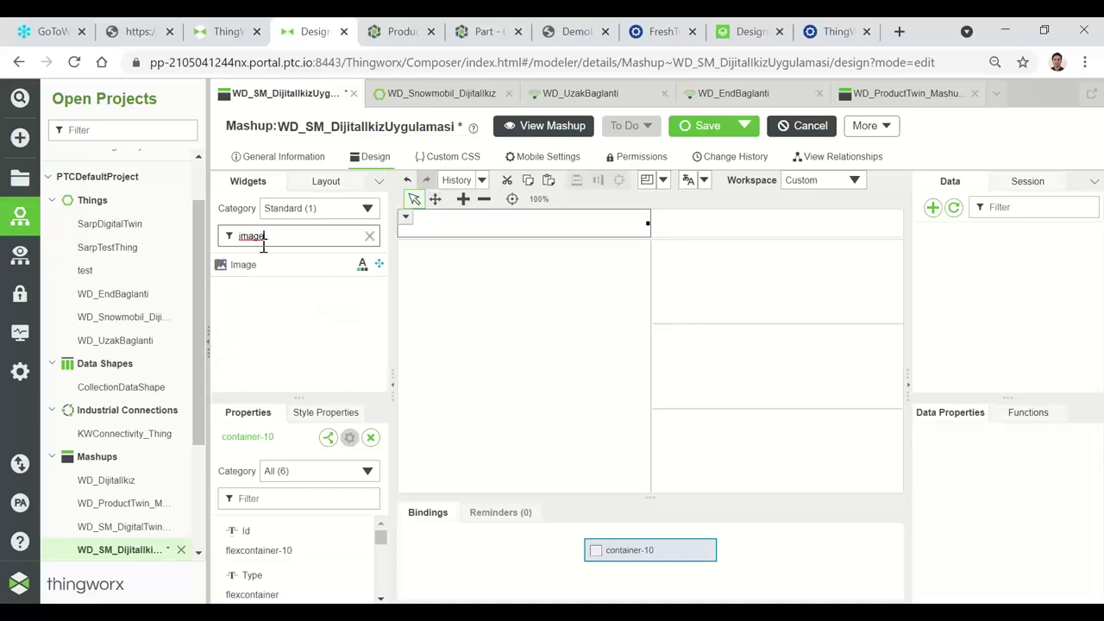
pyautogui.moveTo(241, 270); pyautogui.dragTo(470, 229)
pyautogui.moveTo(253, 267); pyautogui.dragTo(542, 328)
# Step: Find the Label widget and place it in the header's right container
pyautogui.click(730, 231)
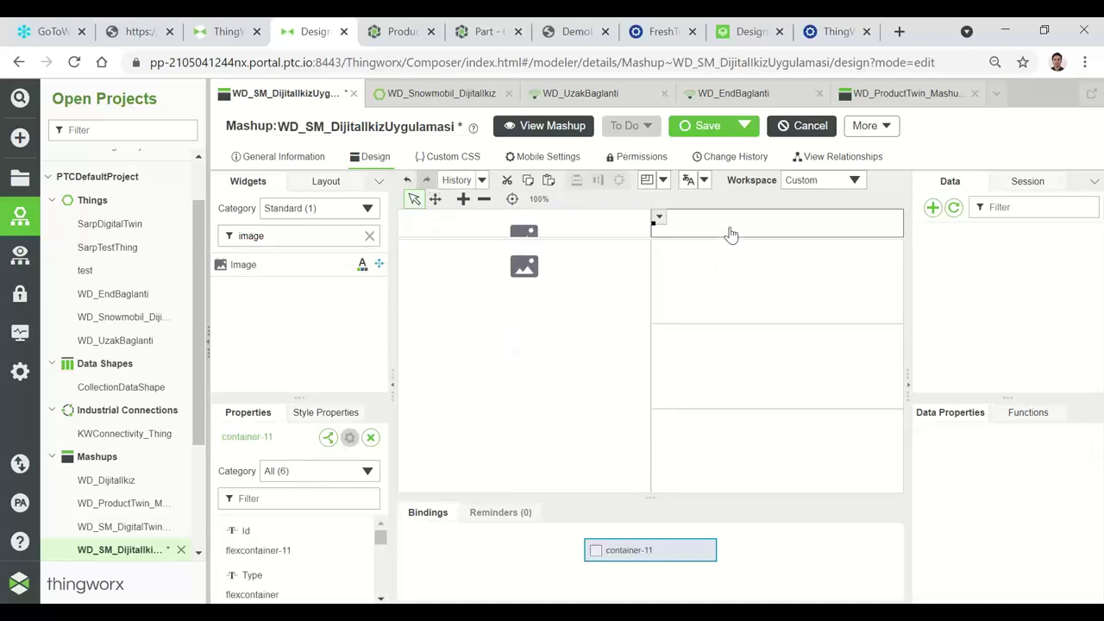
pyautogui.click(369, 237)
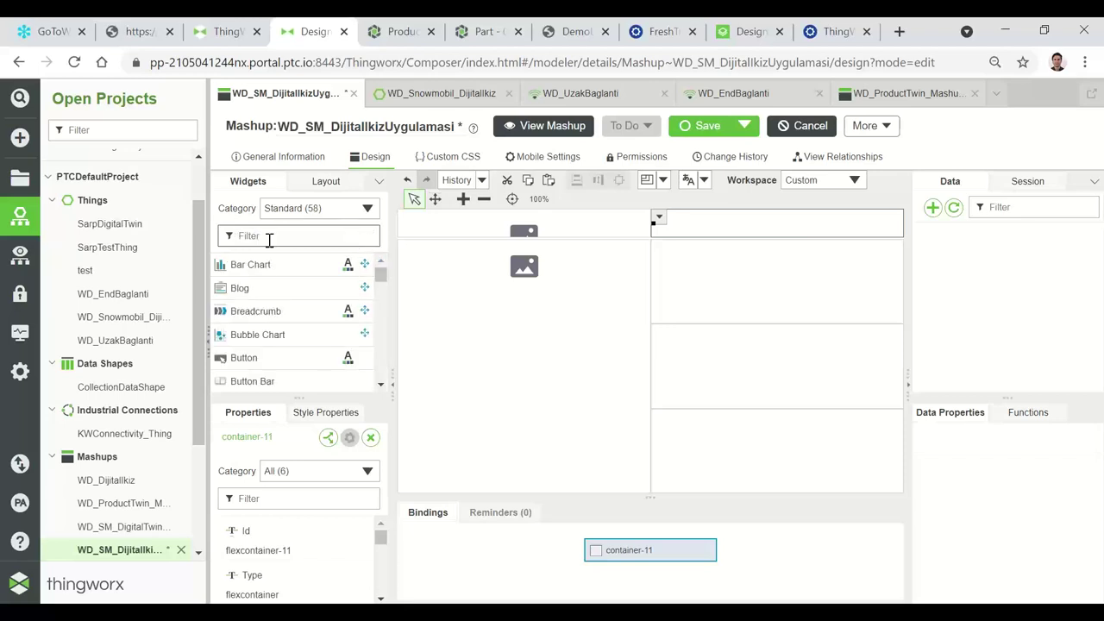
pyautogui.write('label')
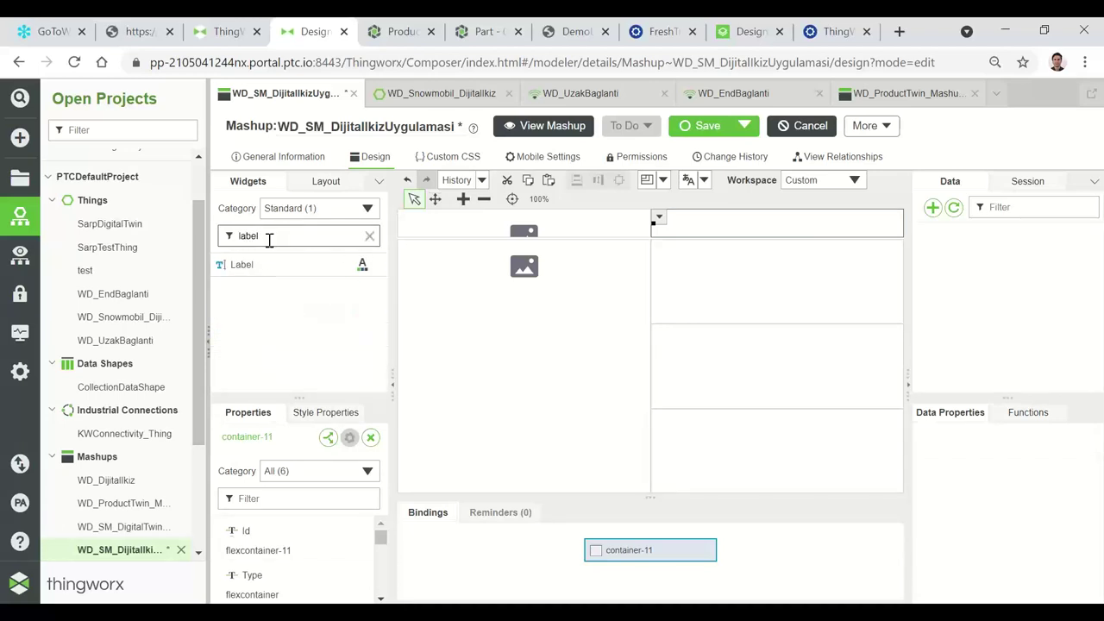
pyautogui.moveTo(240, 265); pyautogui.dragTo(742, 221)
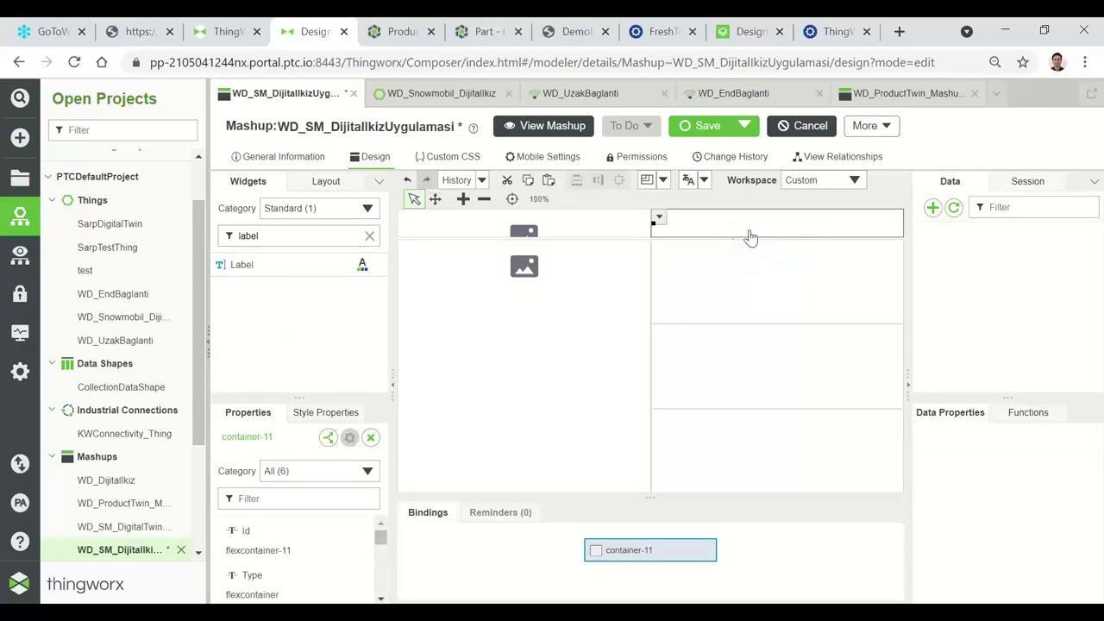
pyautogui.moveTo(240, 267); pyautogui.dragTo(721, 229)
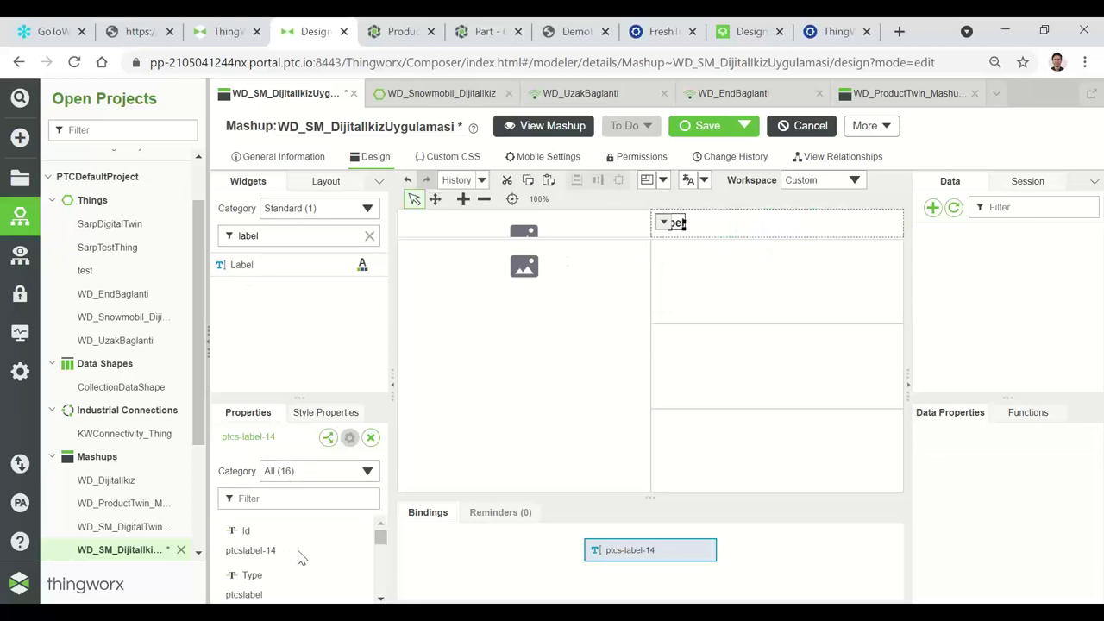
# Step: Set the header label's text to "Snowmobil Dijital İkiz" and change its LabelType to a larger heading style
pyautogui.scroll(-5, 300, 557)
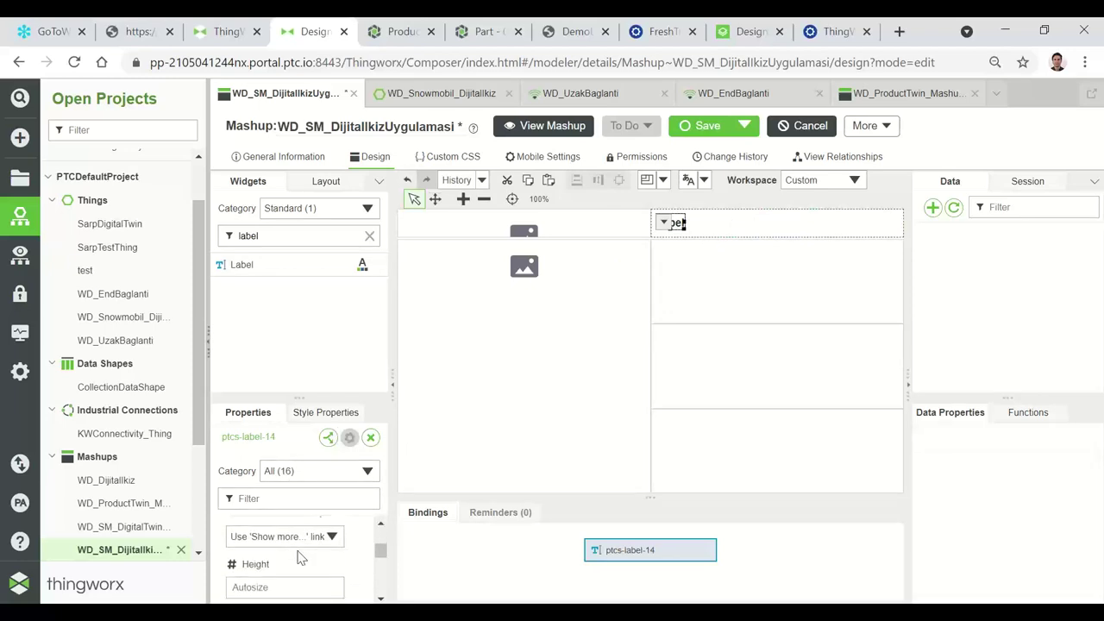
pyautogui.scroll(-2, 294, 558)
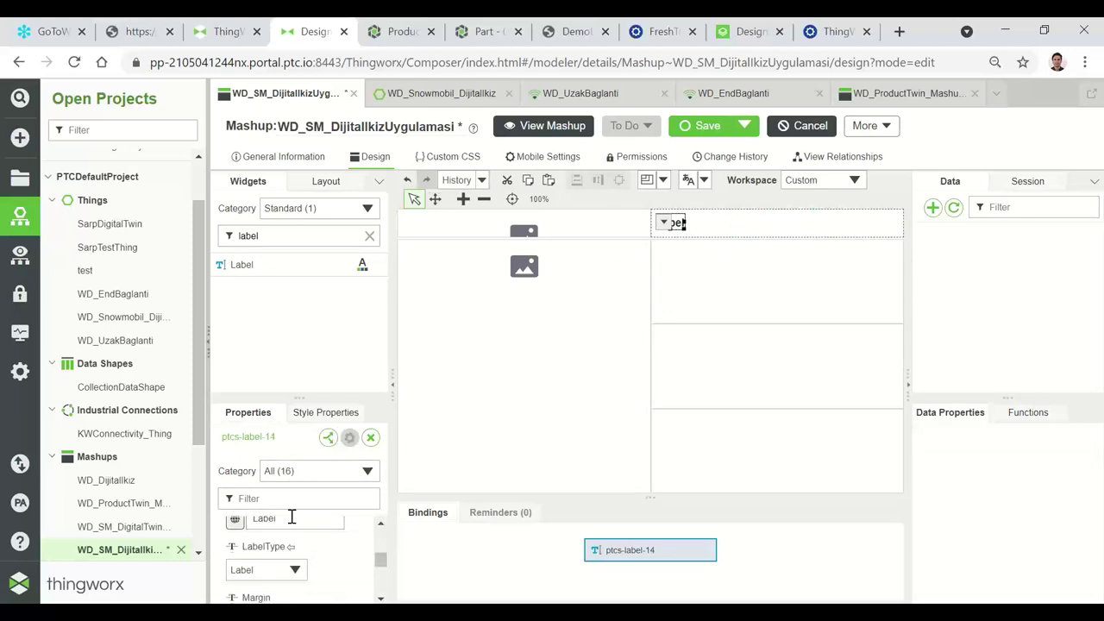
pyautogui.click(291, 518)
pyautogui.hotkey('ctrl', 'a')
pyautogui.press('BackSpace')
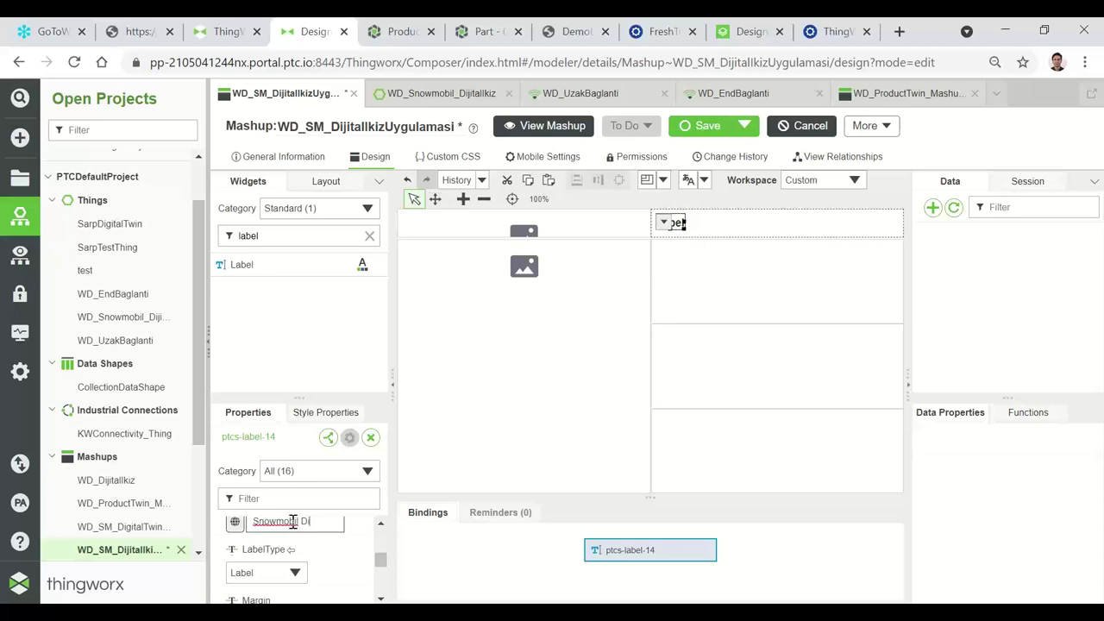
pyautogui.write('Snowmobil Dijital Ikiz')
pyautogui.press('Return')
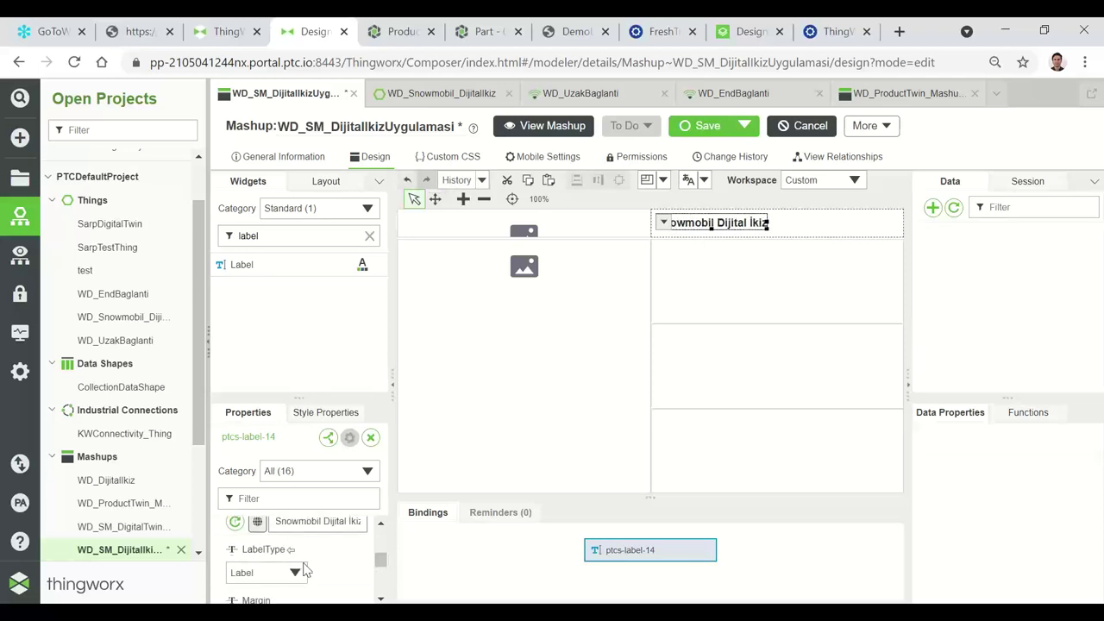
pyautogui.click(291, 572)
pyautogui.click(247, 428)
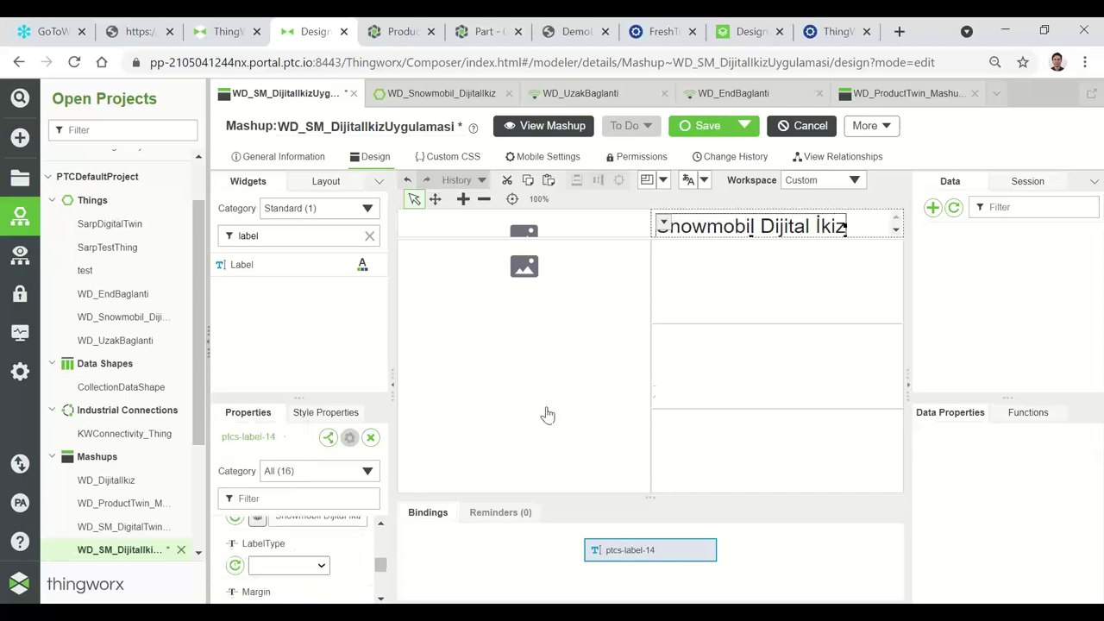
# Step: Set the SourceURL of the header's image widget to the PolarisLogo media entity
pyautogui.click(557, 229)
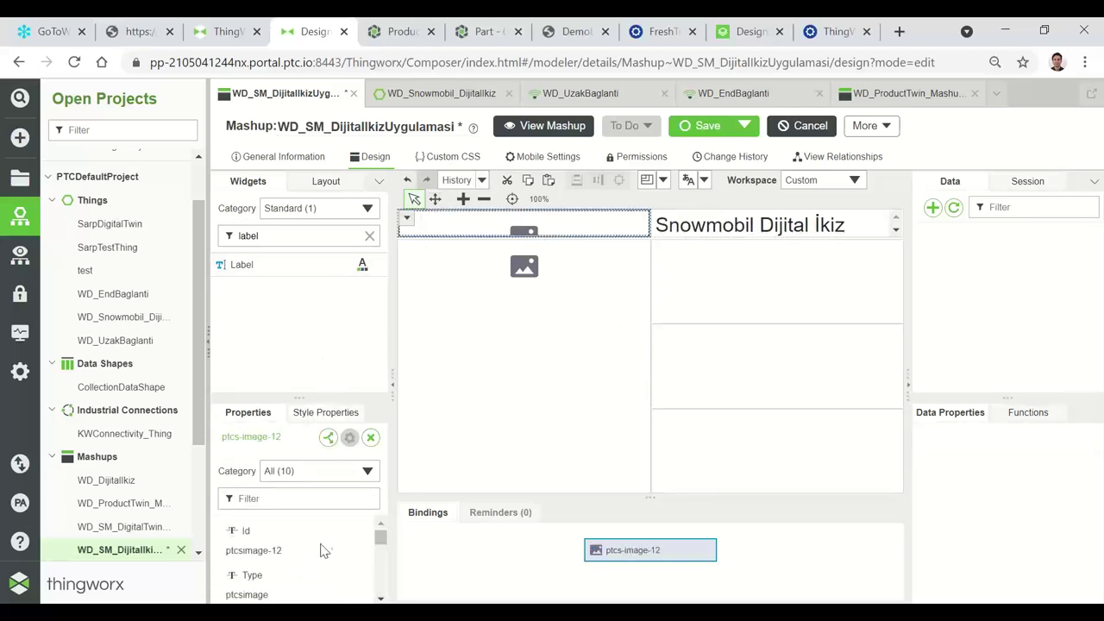
pyautogui.scroll(-3, 321, 550)
pyautogui.scroll(-4, 321, 552)
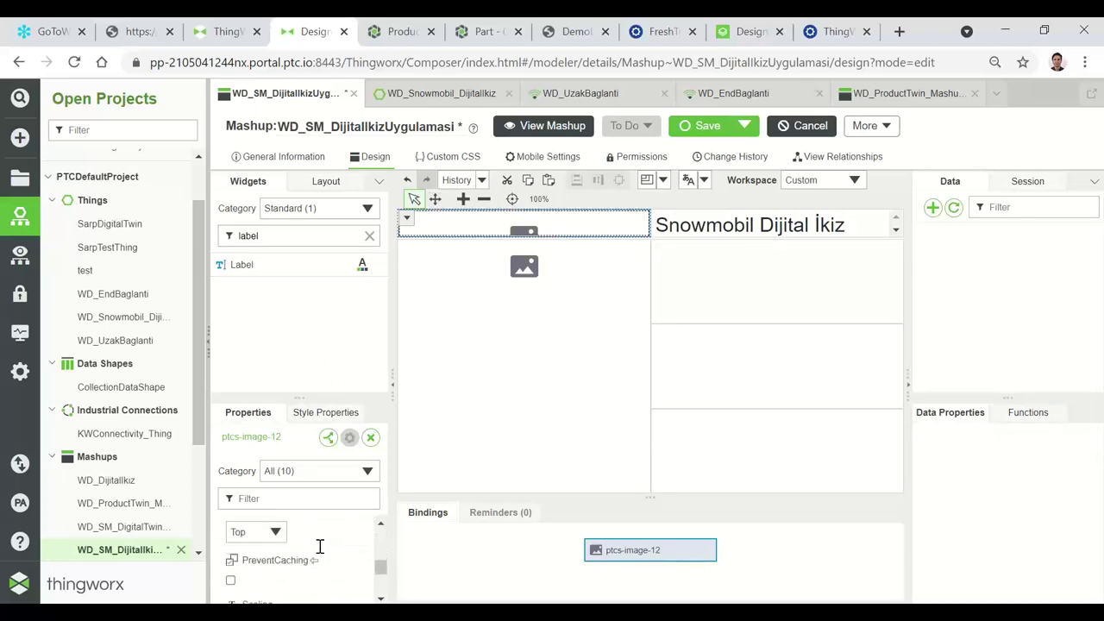
pyautogui.scroll(-2, 321, 553)
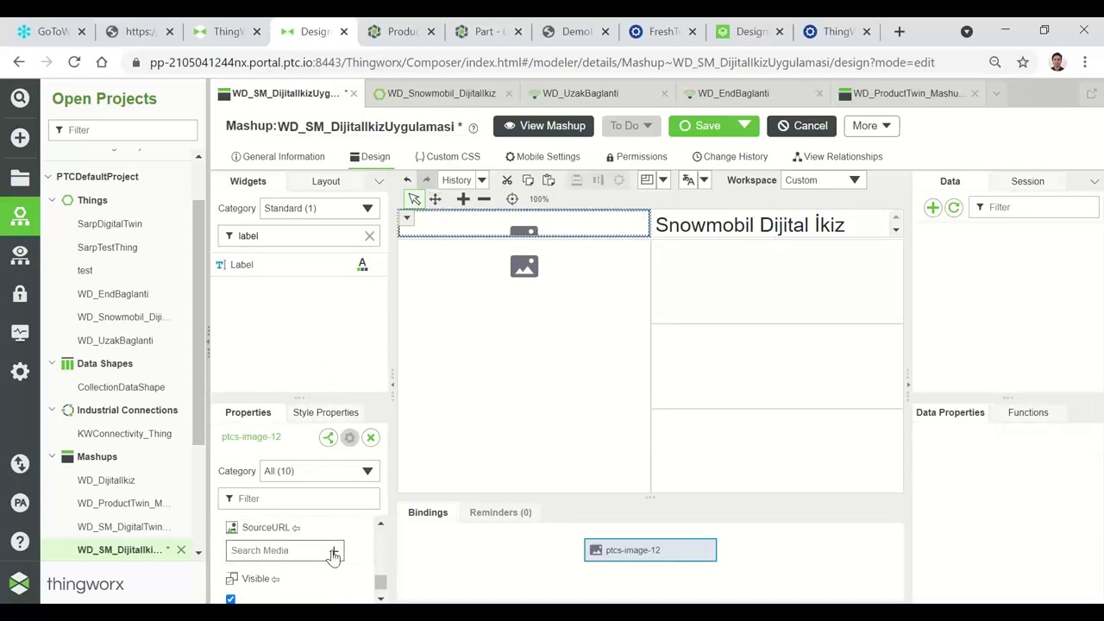
pyautogui.click(333, 553)
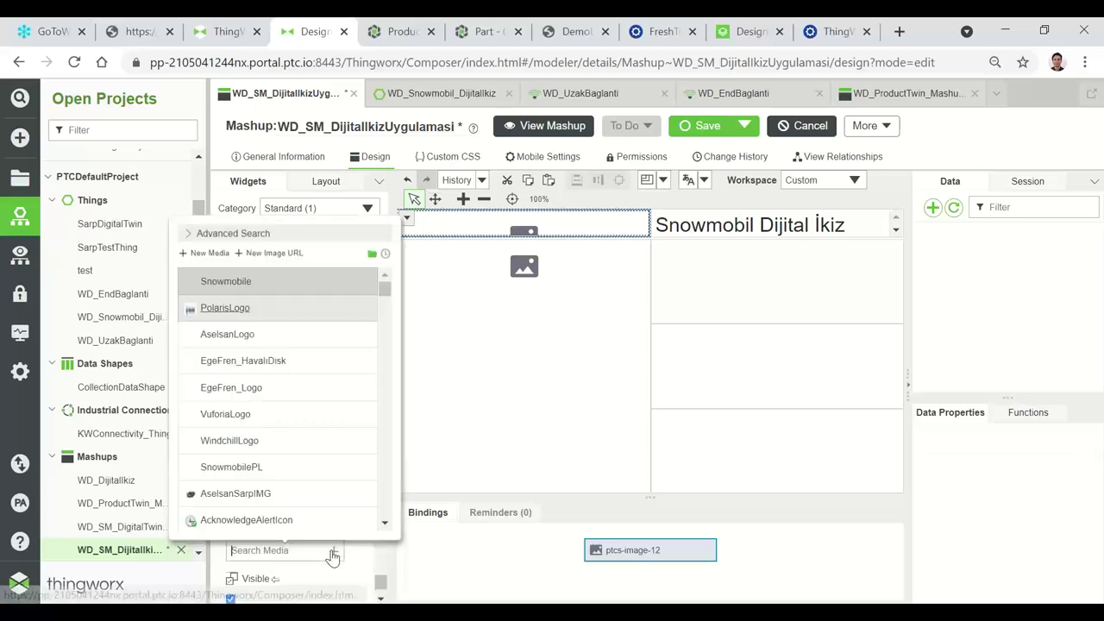
pyautogui.click(226, 308)
# Step: Set the Scaling of the header's Polaris logo image to Height
pyautogui.click(514, 285)
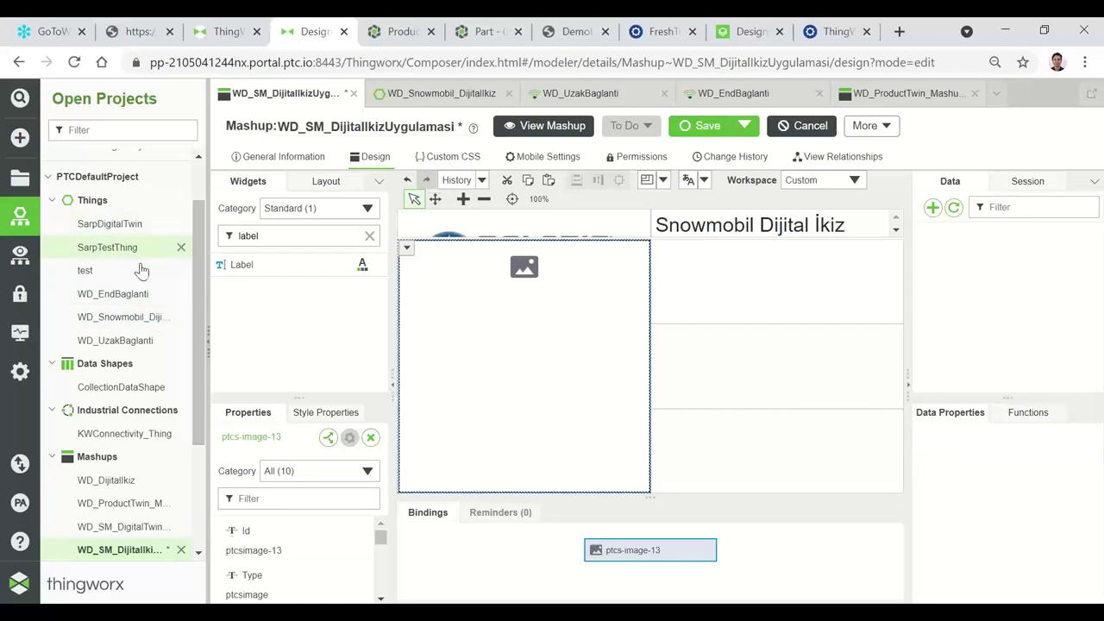
pyautogui.click(490, 231)
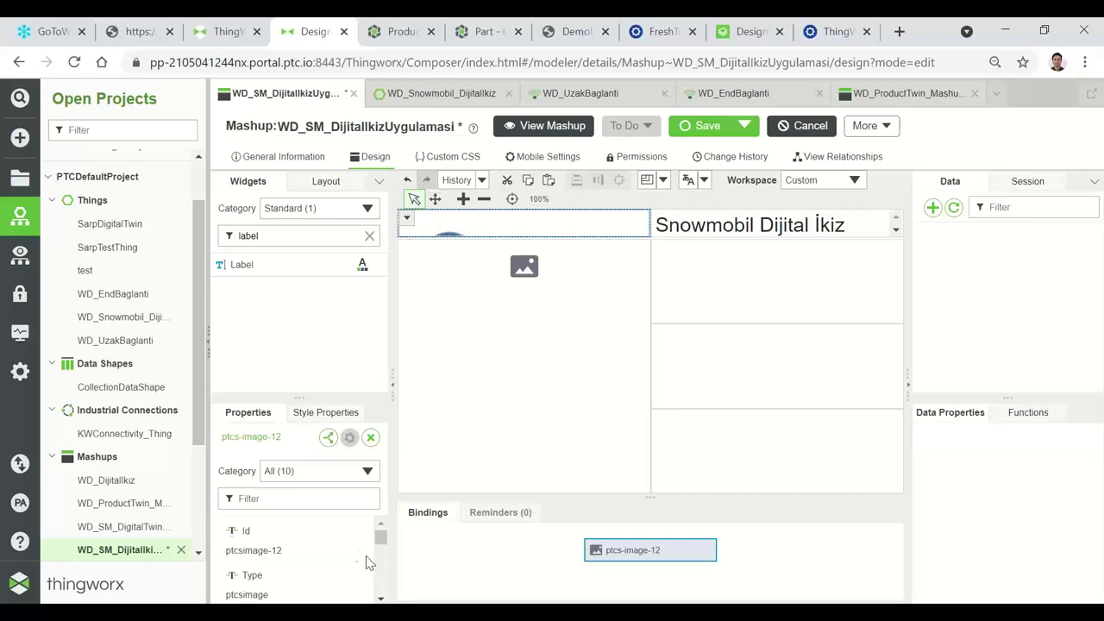
pyautogui.scroll(-2, 357, 547)
pyautogui.scroll(-1, 356, 556)
pyautogui.scroll(-3, 358, 555)
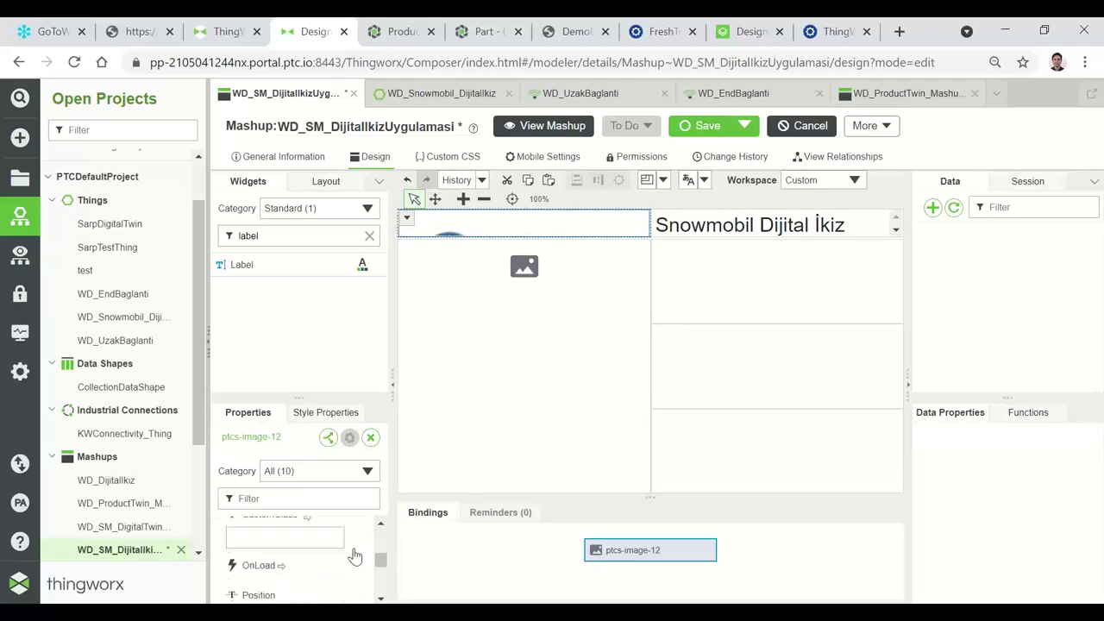
pyautogui.scroll(-2, 324, 542)
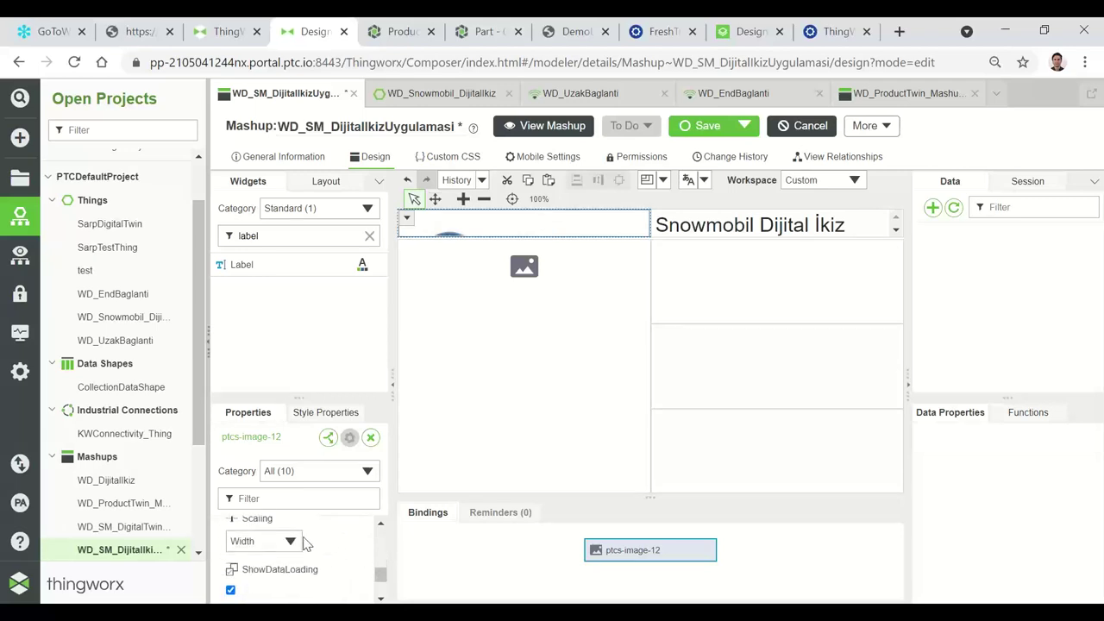
pyautogui.click(289, 541)
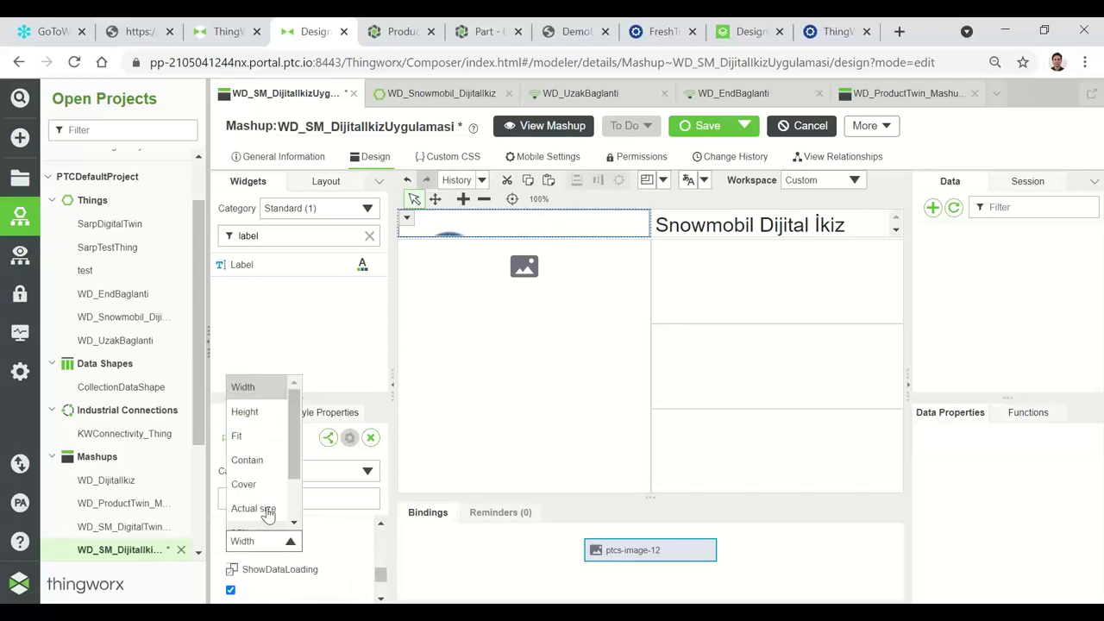
pyautogui.click(236, 414)
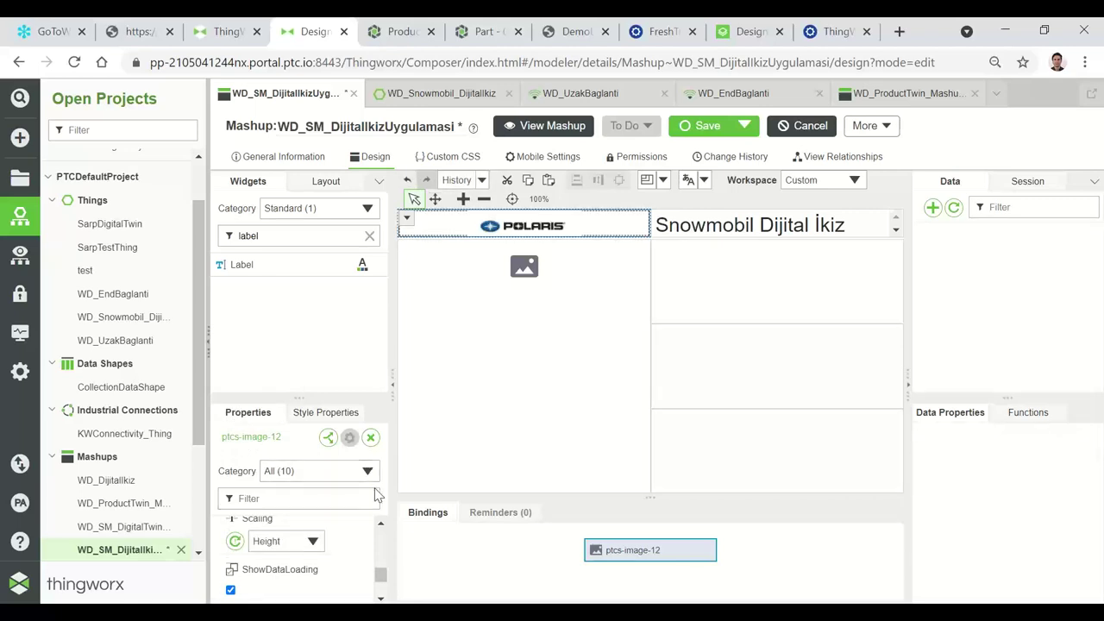
# Step: Set the Position of the header's logo image to Left
pyautogui.scroll(3, 381, 533)
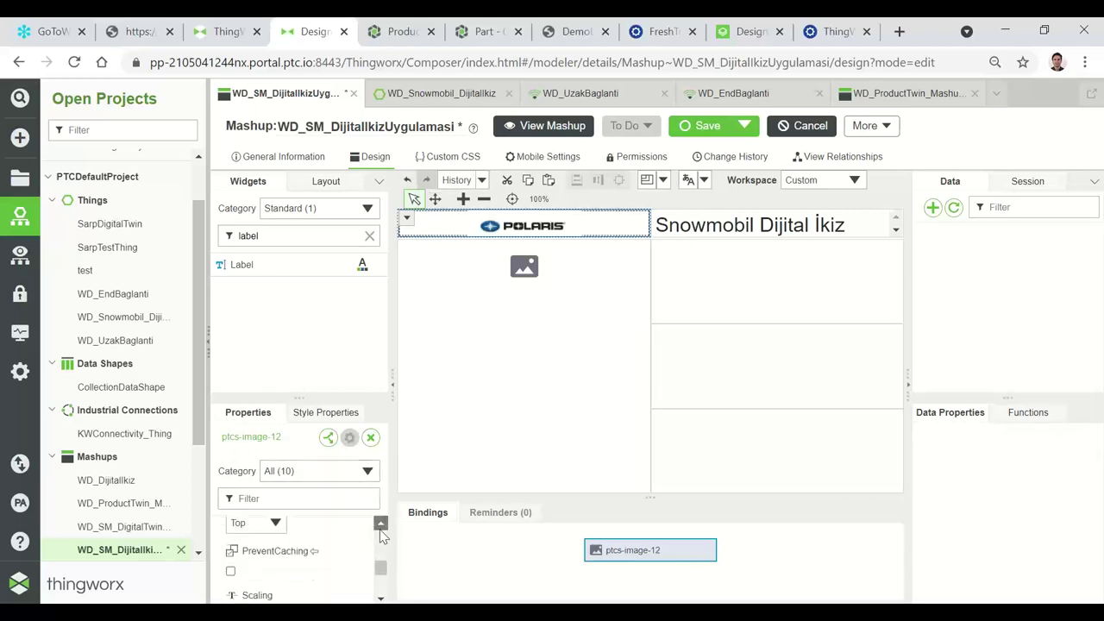
pyautogui.scroll(1, 382, 535)
pyautogui.click(273, 548)
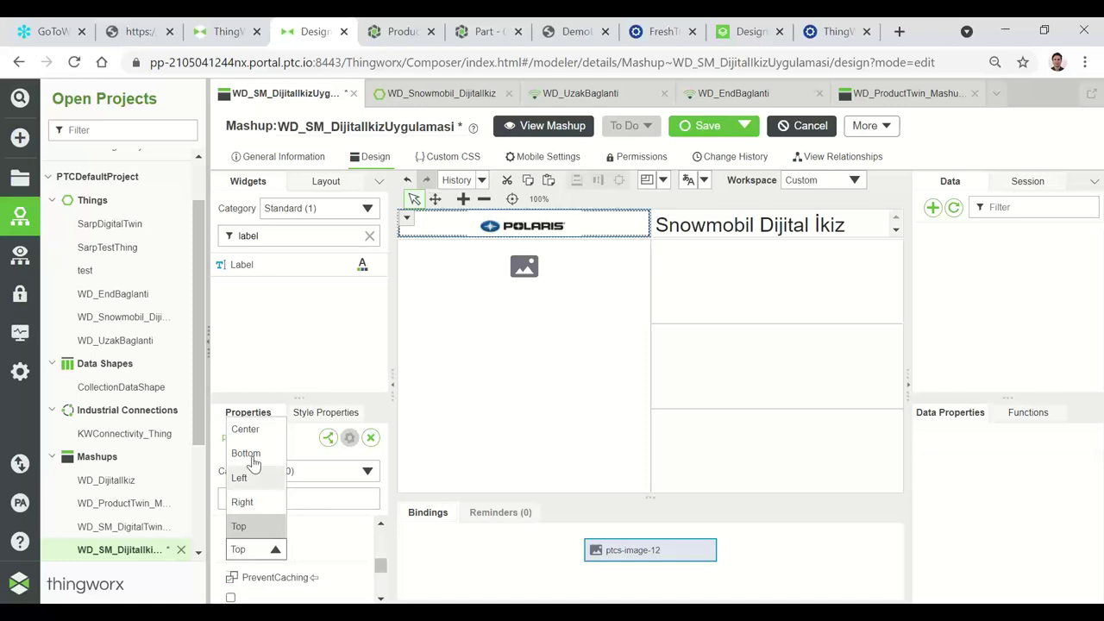
pyautogui.click(241, 478)
# Step: Set the SourceURL of the image widget in the large container below the logo to the Snowmobile media entity
pyautogui.click(524, 267)
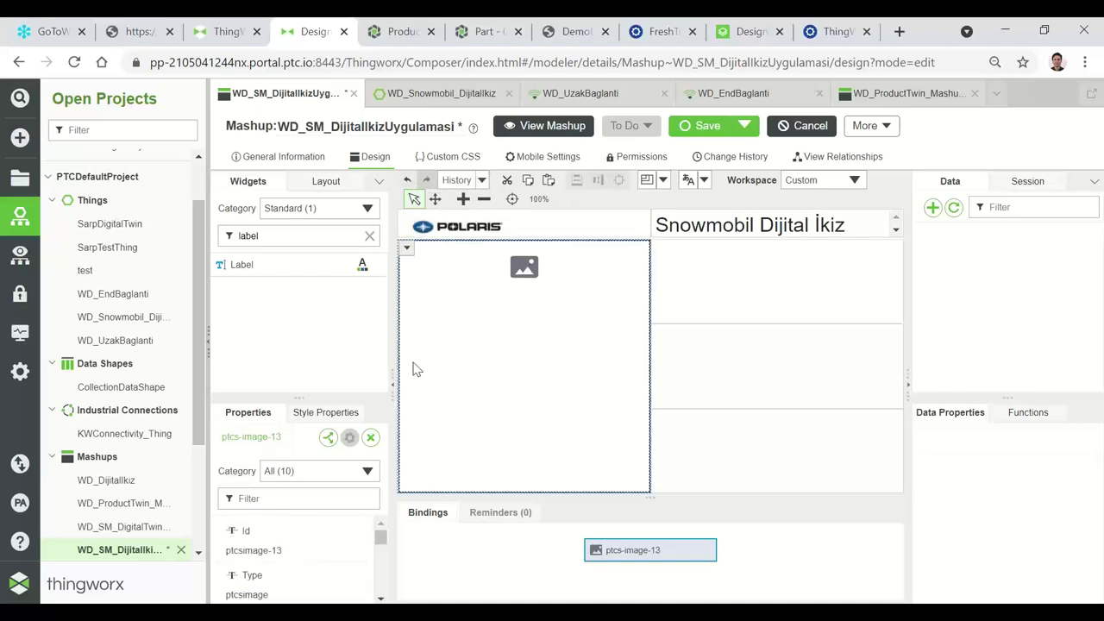
pyautogui.scroll(-3, 354, 535)
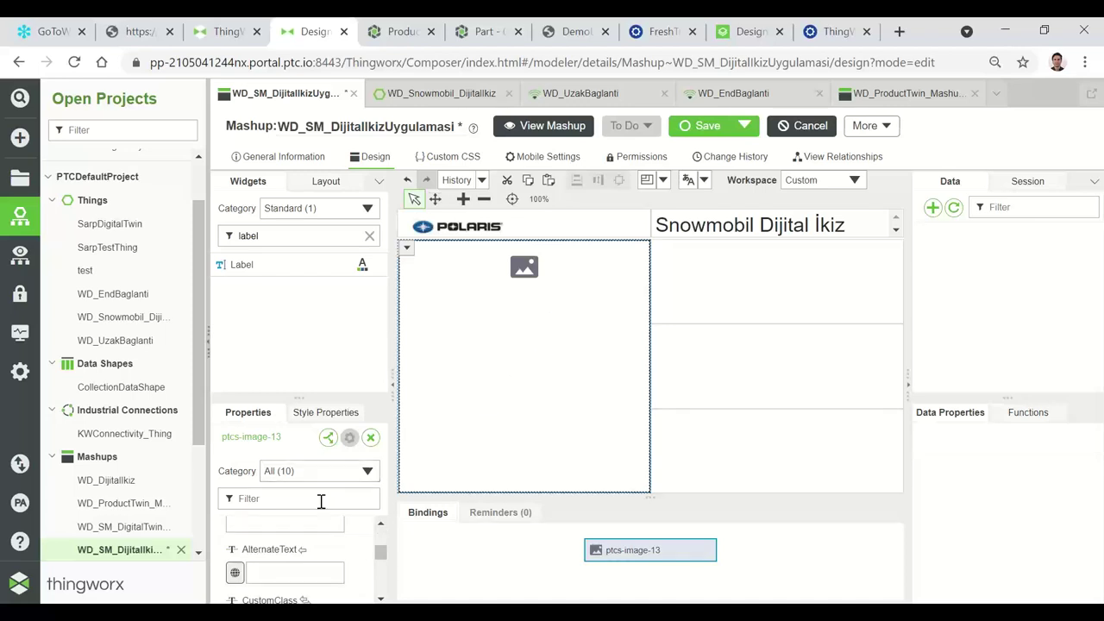
pyautogui.scroll(-2, 343, 547)
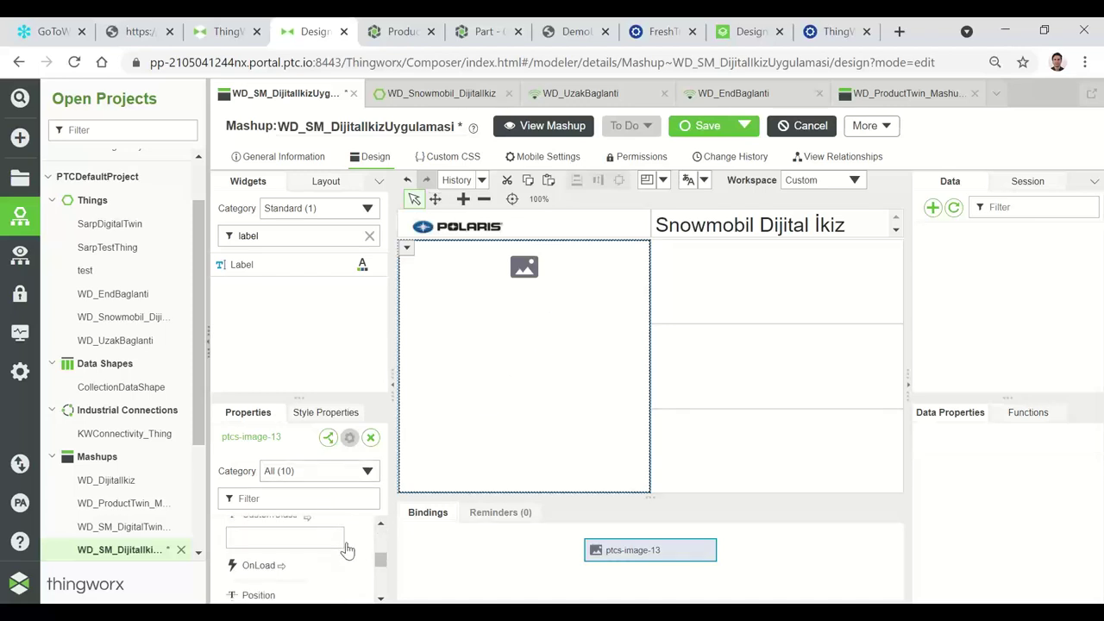
pyautogui.scroll(-2, 349, 550)
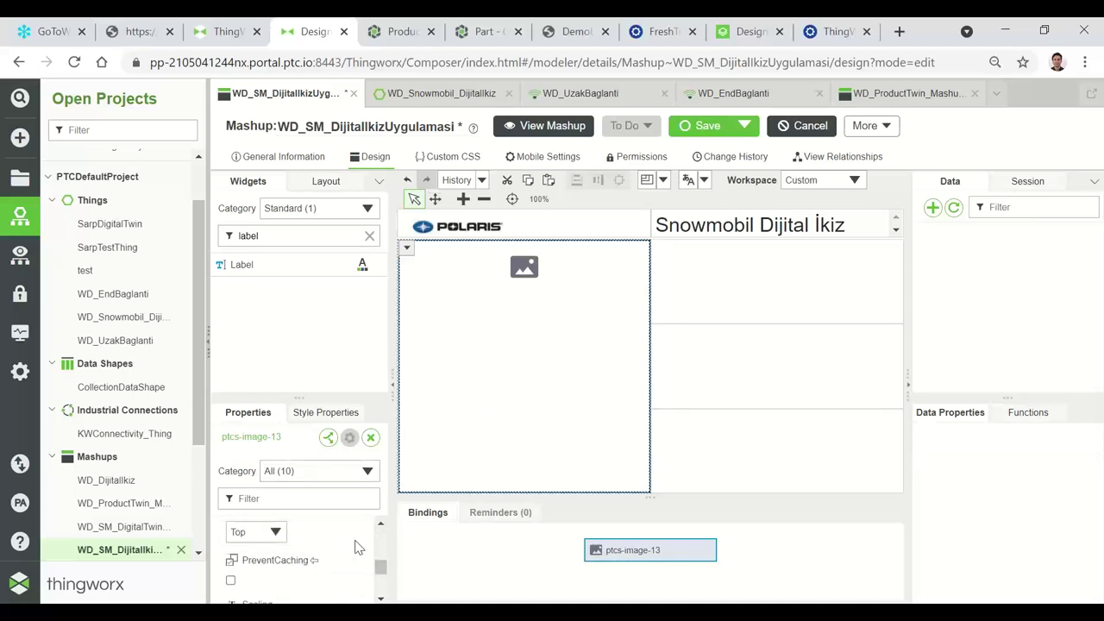
pyautogui.scroll(2, 358, 547)
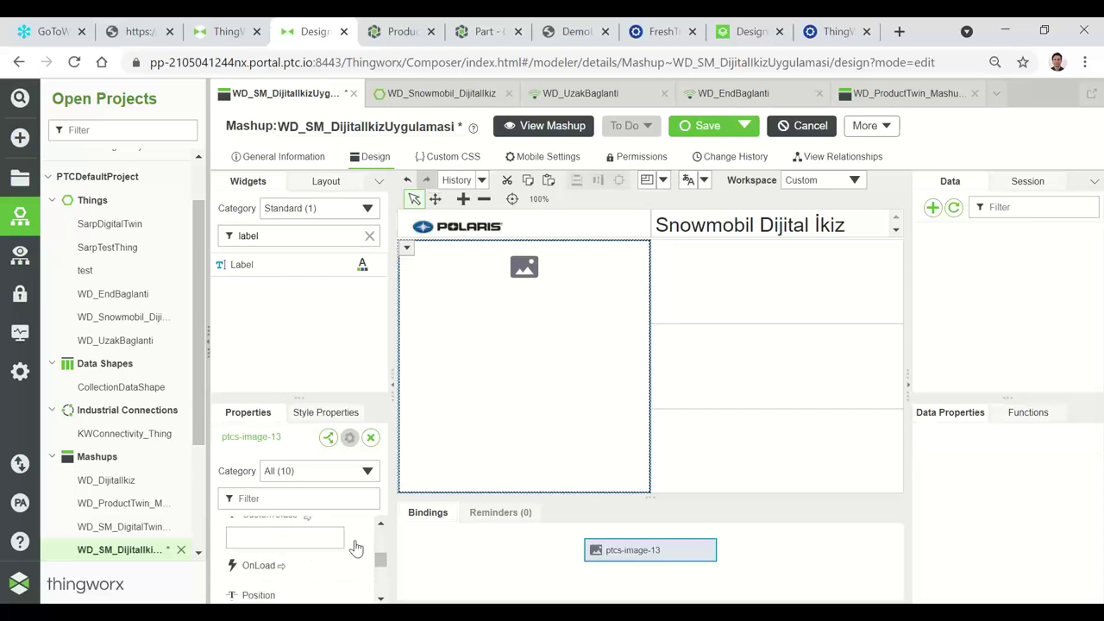
pyautogui.scroll(-2, 345, 538)
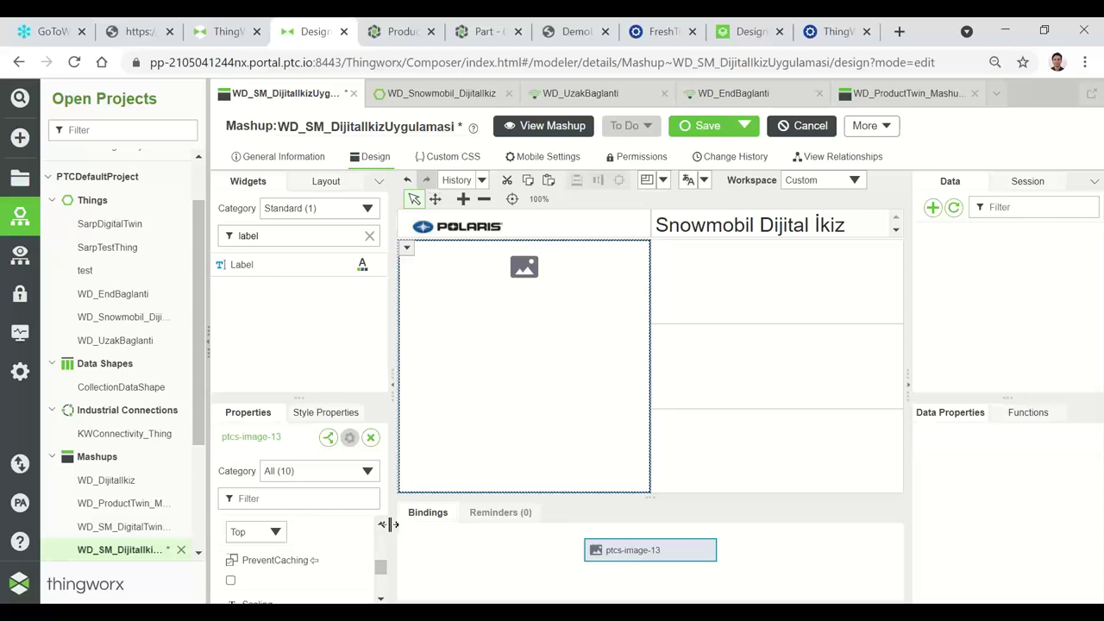
pyautogui.scroll(-1, 367, 557)
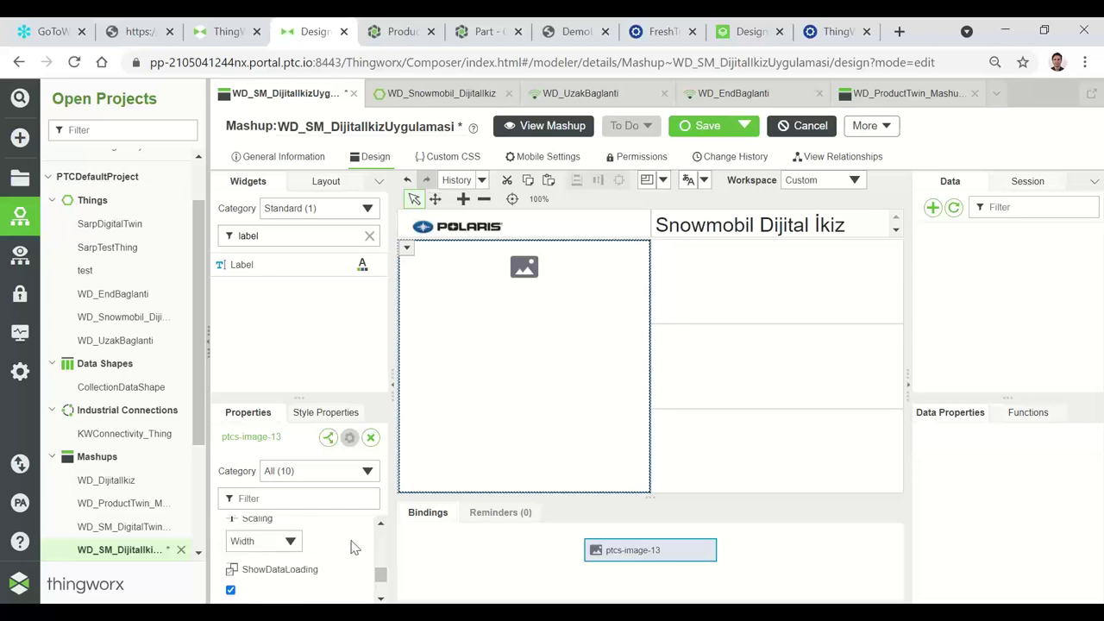
pyautogui.scroll(-1, 345, 552)
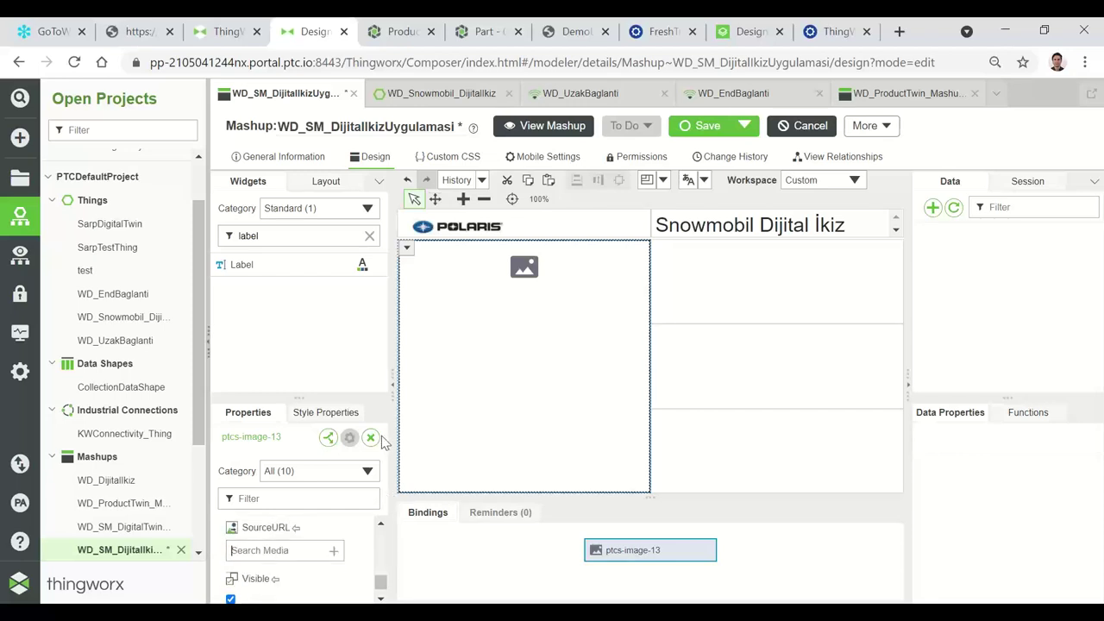
pyautogui.click(276, 550)
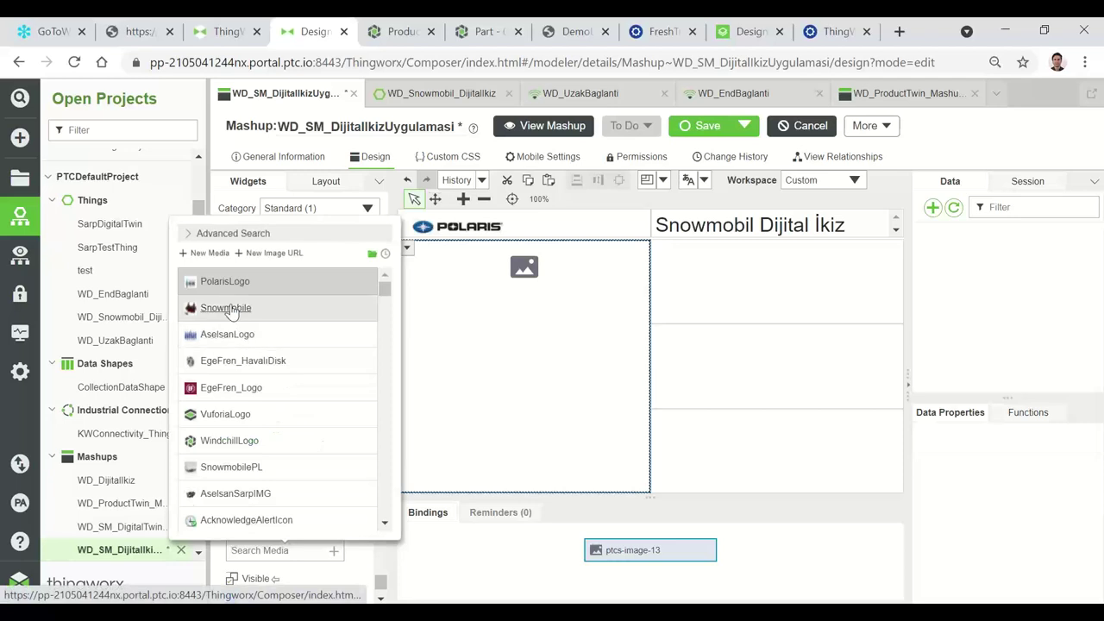
pyautogui.click(229, 309)
# Step: Set the Position of the snowmobile image to Center
pyautogui.click(382, 526)
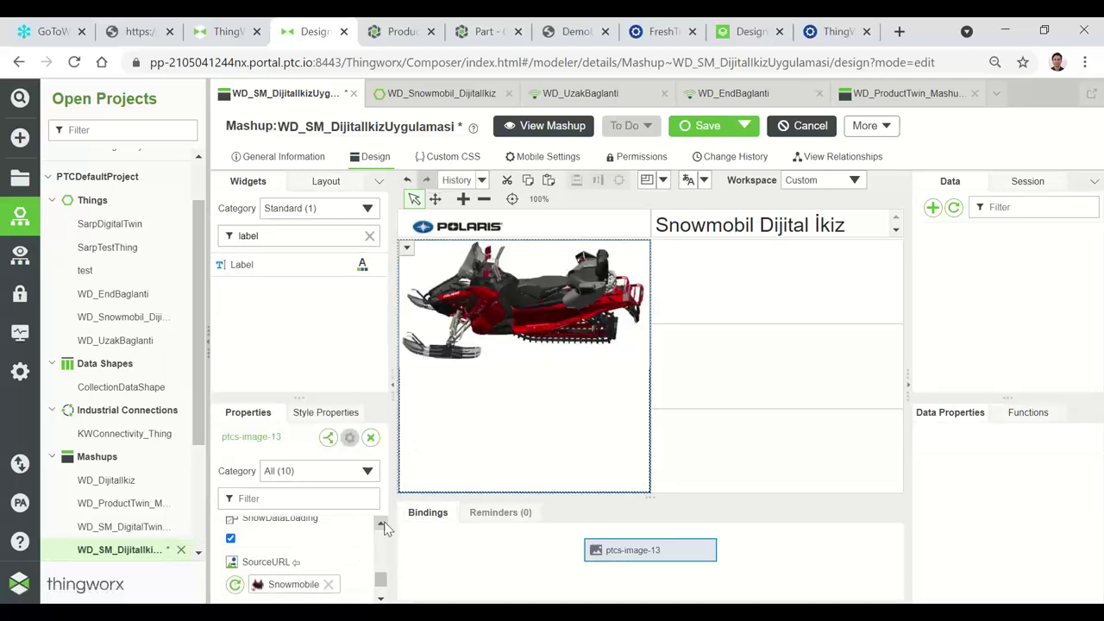
pyautogui.click(382, 525)
pyautogui.click(382, 525)
pyautogui.click(382, 525)
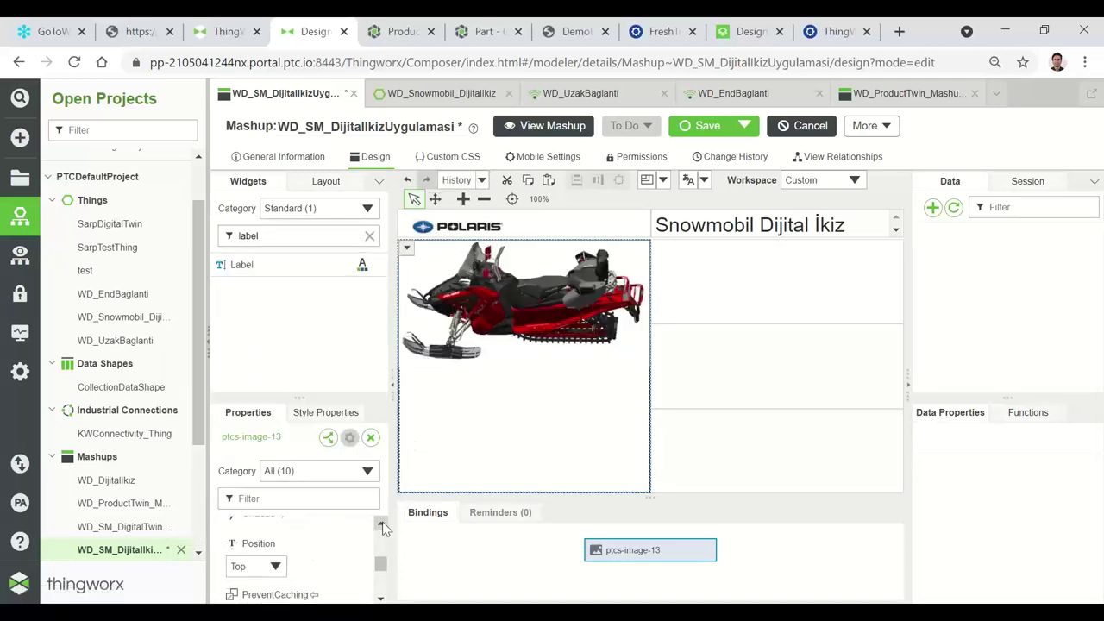
pyautogui.click(275, 567)
pyautogui.click(250, 446)
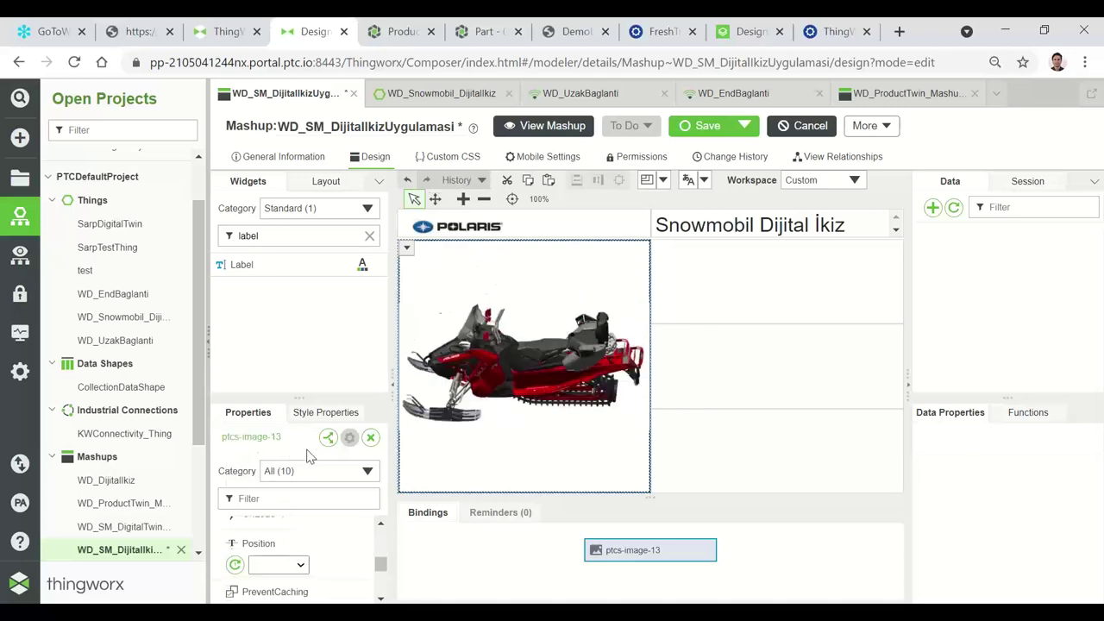
# Step: Find the LED Display widget and place one in each of the three stacked containers beside the snowmobile image
pyautogui.click(705, 293)
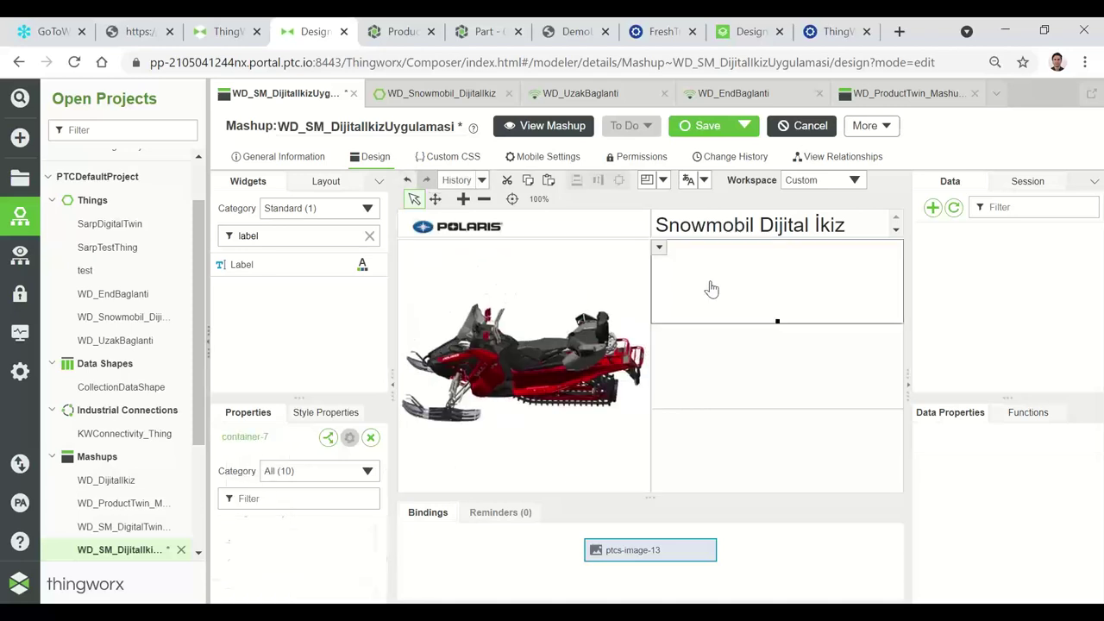
pyautogui.click(369, 236)
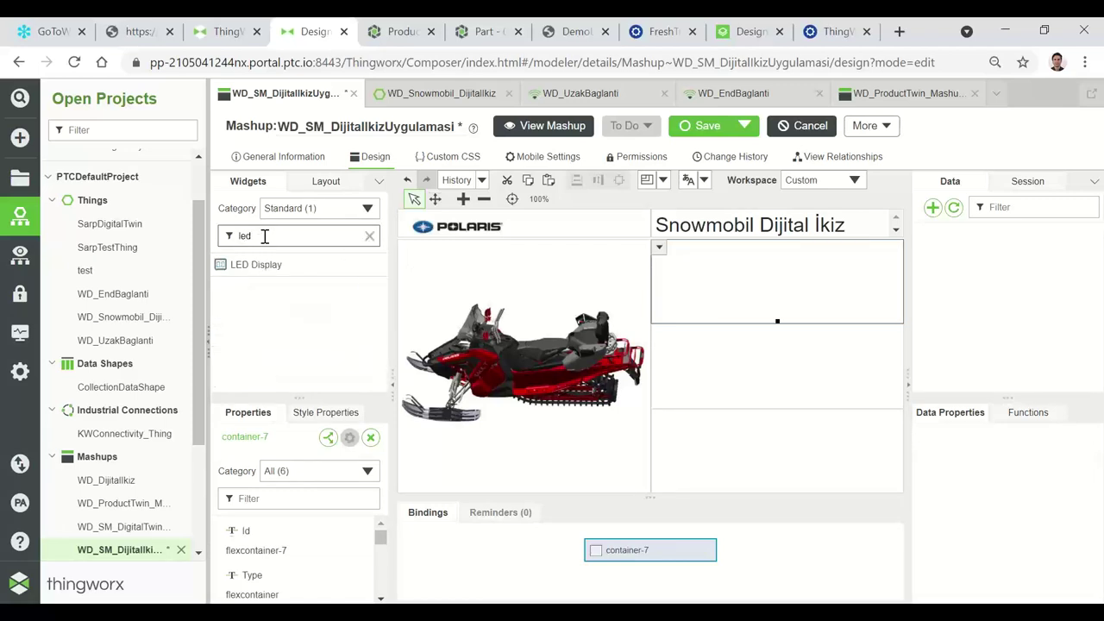
pyautogui.moveTo(274, 274); pyautogui.dragTo(698, 259)
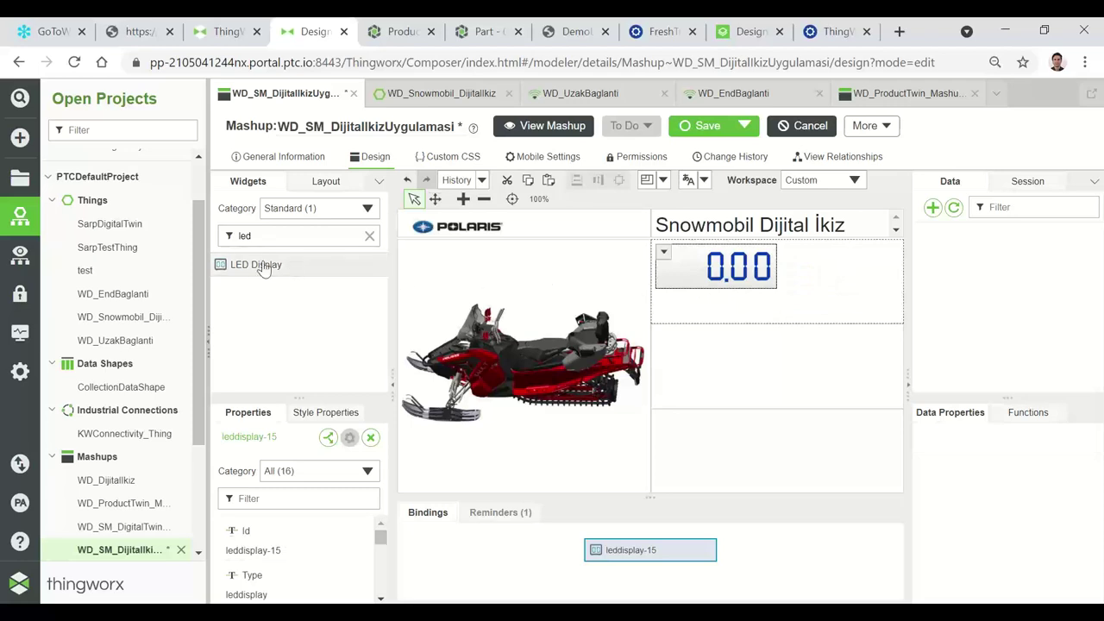
pyautogui.moveTo(250, 265); pyautogui.dragTo(703, 340)
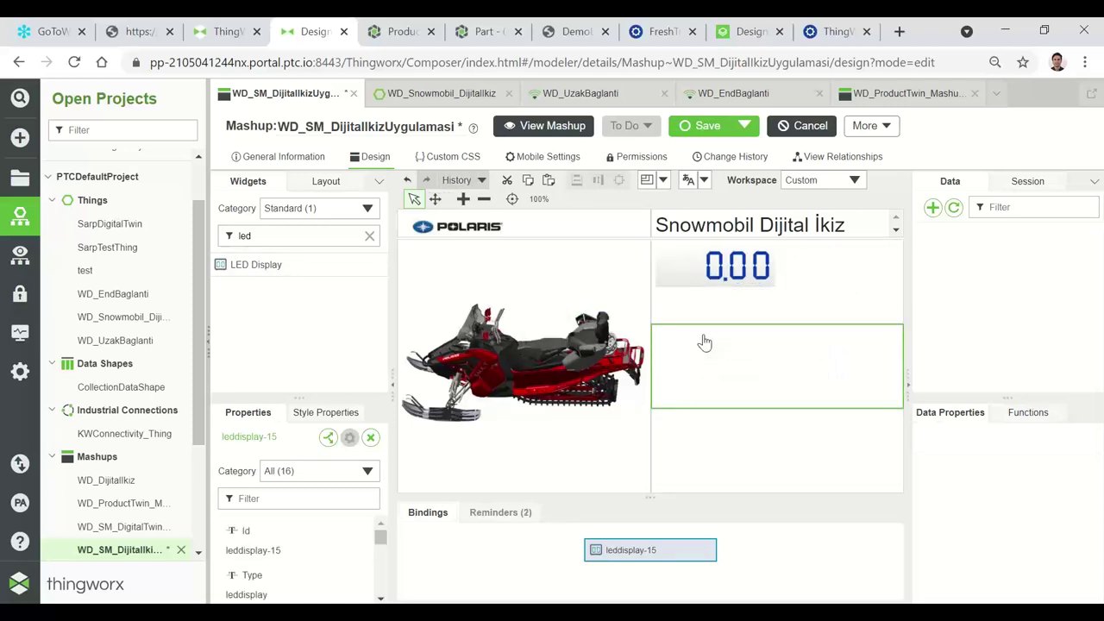
pyautogui.moveTo(254, 276); pyautogui.dragTo(678, 447)
# Step: Find the Label widget and place one next to each of the three LED displays
pyautogui.click(817, 272)
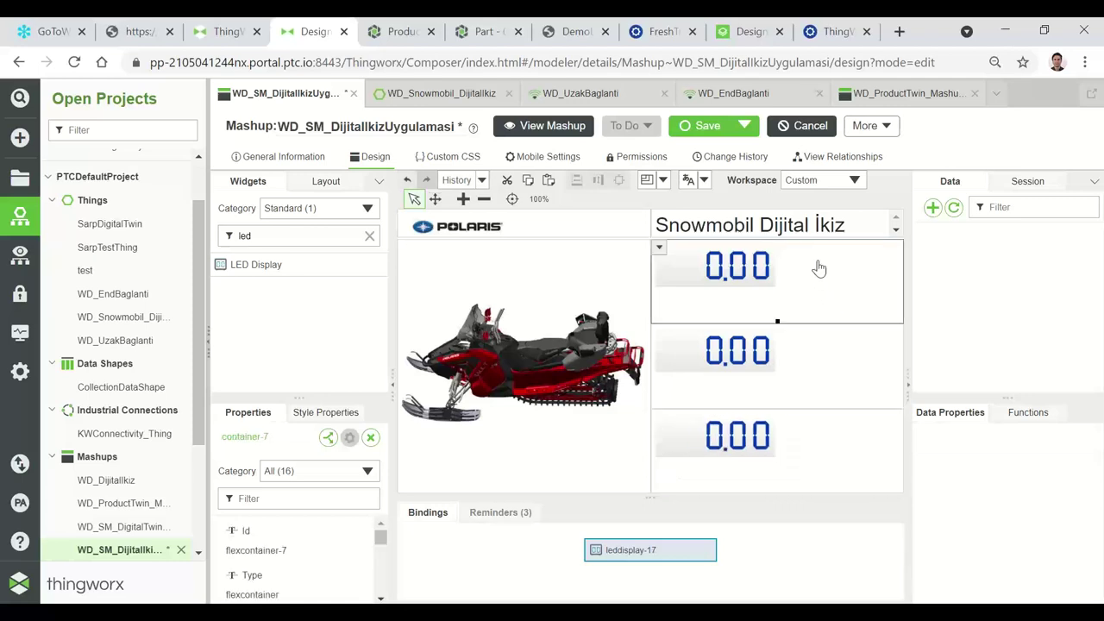
pyautogui.click(369, 236)
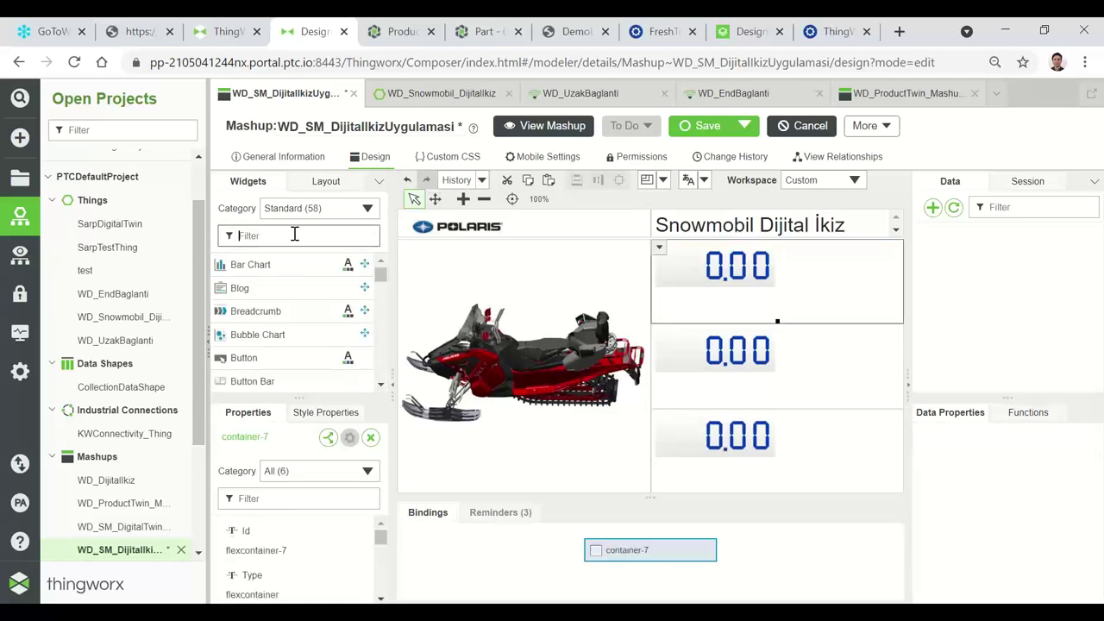
pyautogui.write('label')
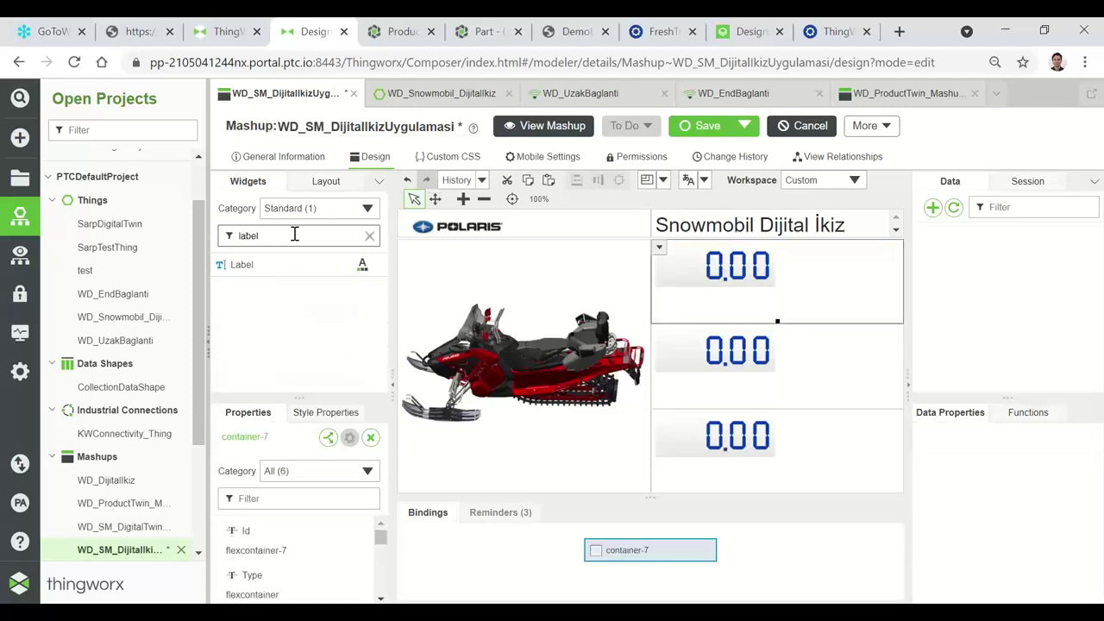
pyautogui.moveTo(246, 266); pyautogui.dragTo(792, 252)
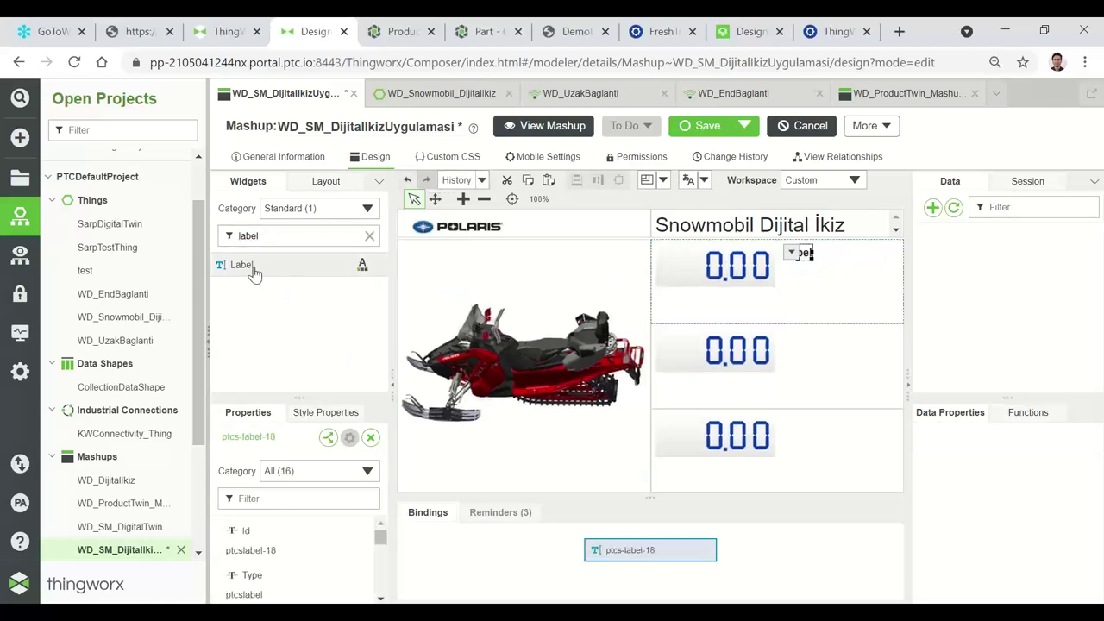
pyautogui.moveTo(250, 271); pyautogui.dragTo(729, 369)
pyautogui.moveTo(241, 266); pyautogui.dragTo(815, 431)
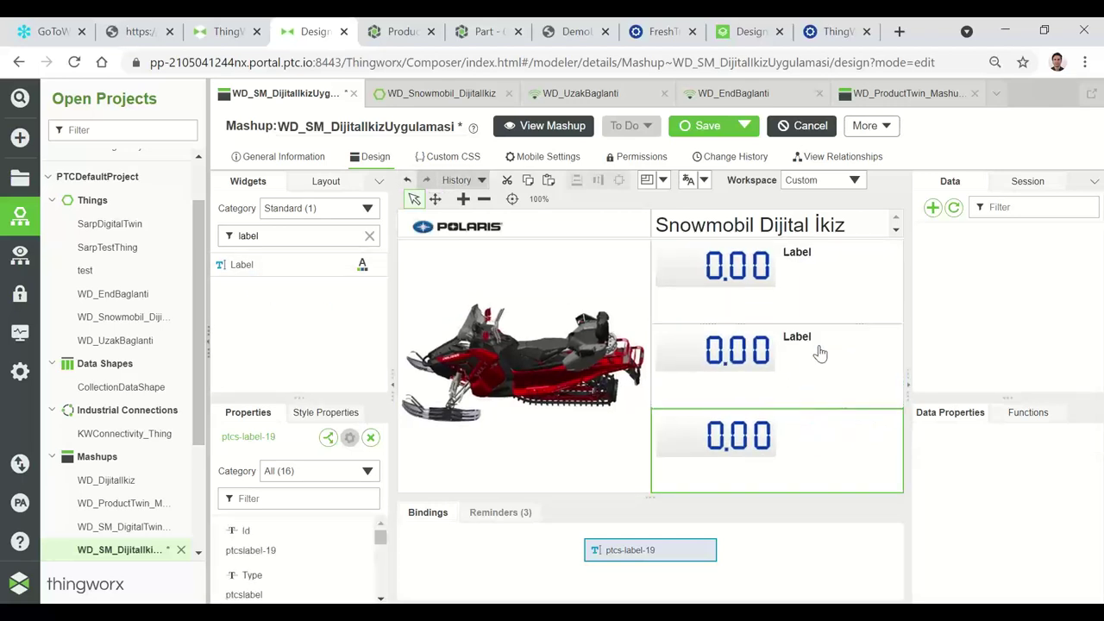
# Step: Set the LabelText of the label beside the uppermost LED display to "Akım"
pyautogui.click(802, 263)
pyautogui.scroll(-5, 296, 570)
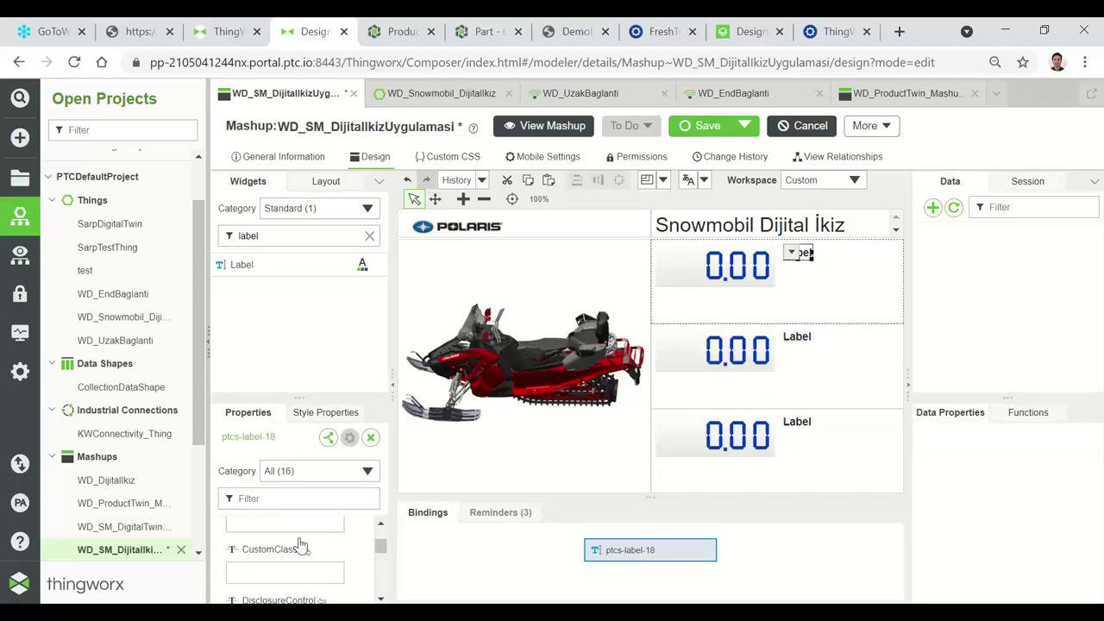
pyautogui.scroll(-4, 296, 566)
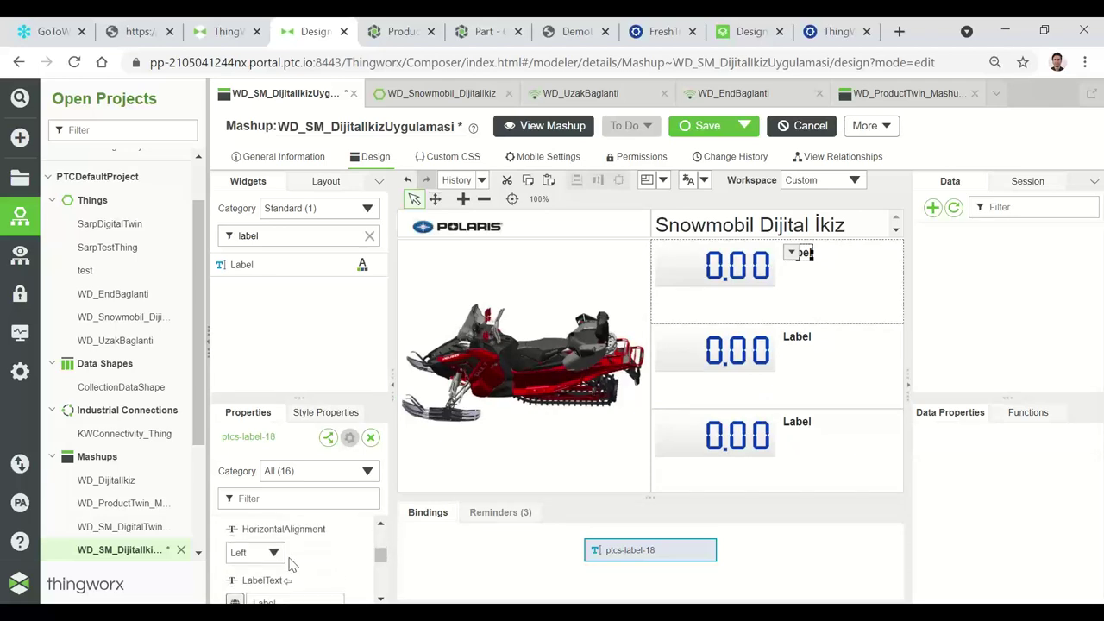
pyautogui.press('BackSpace')
pyautogui.press('BackSpace')
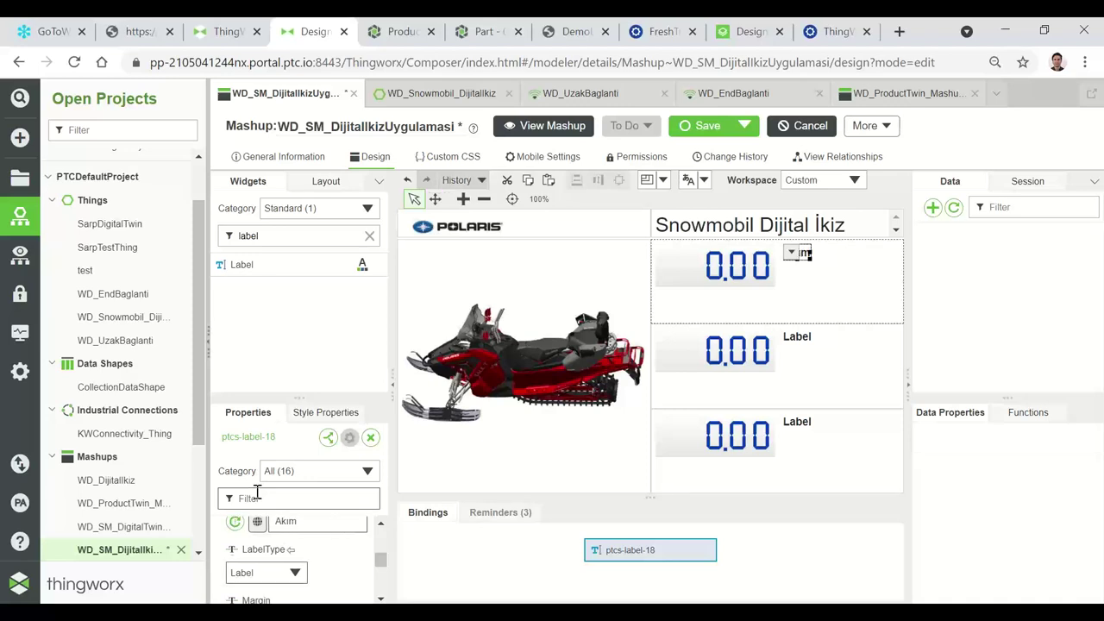
pyautogui.press('Return')
# Step: Set the LabelText of the label beside the middle LED display to "Sıcaklık"
pyautogui.click(805, 343)
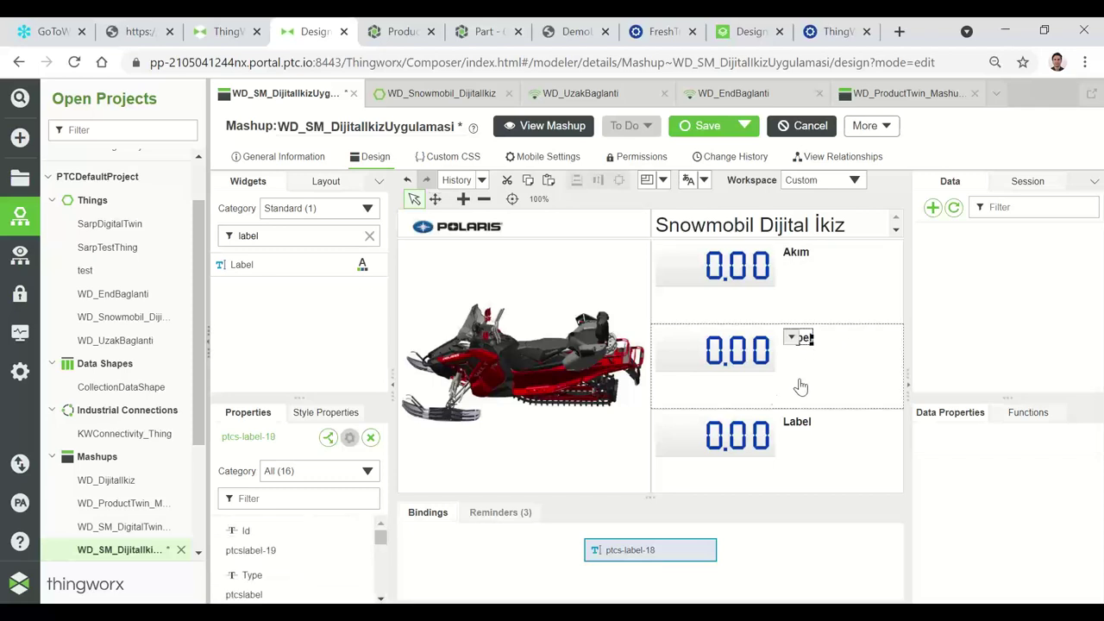
pyautogui.scroll(-1, 340, 540)
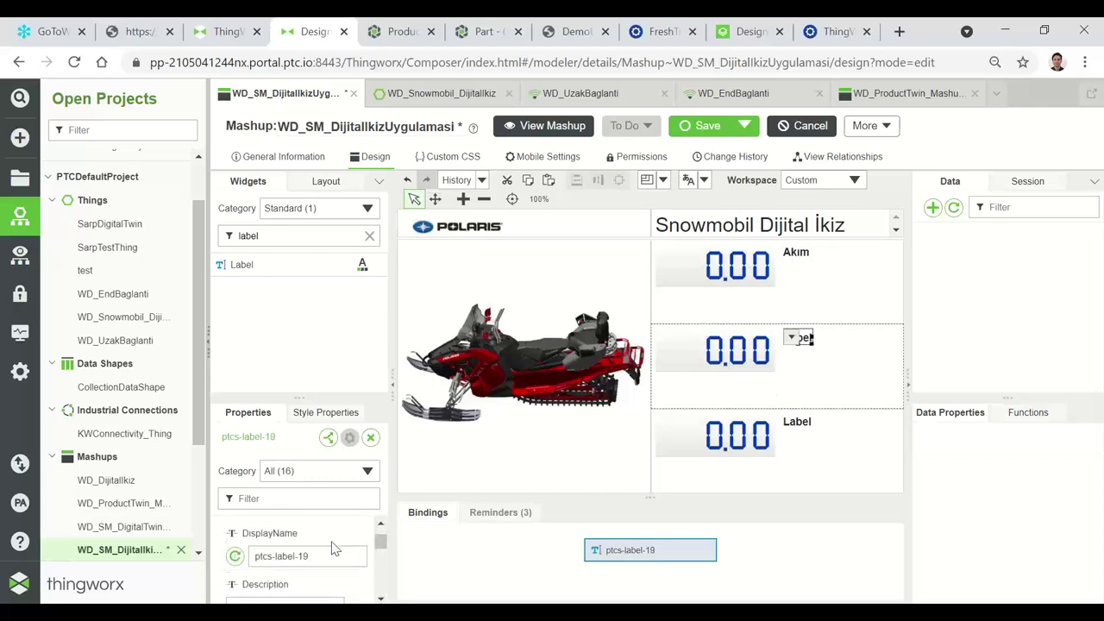
pyautogui.scroll(-5, 335, 549)
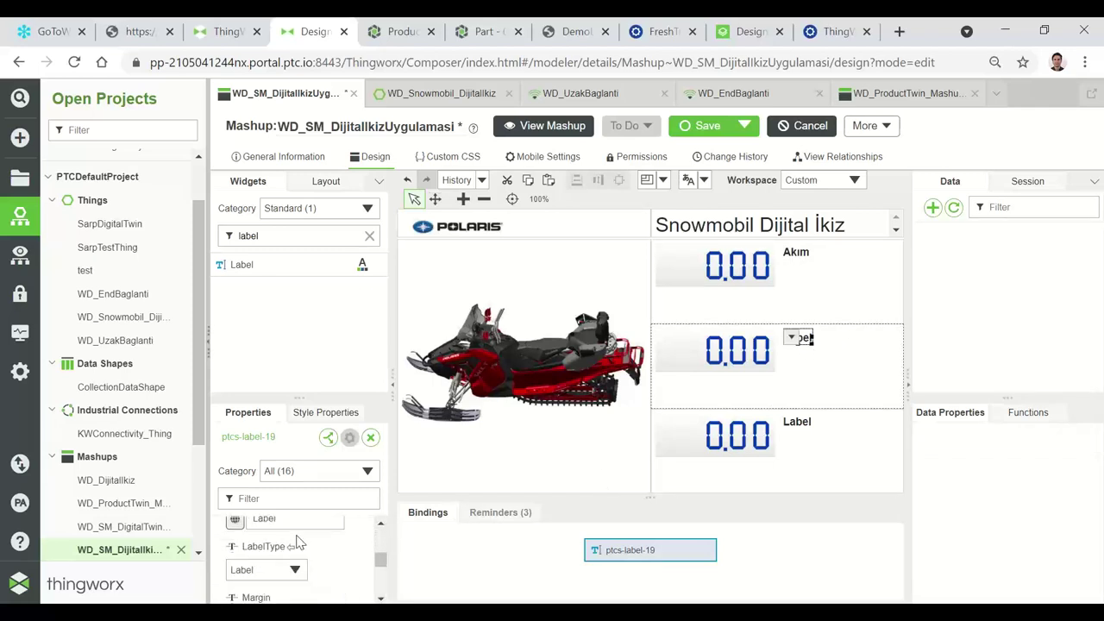
pyautogui.click(289, 521)
pyautogui.press('BackSpace')
pyautogui.press('BackSpace')
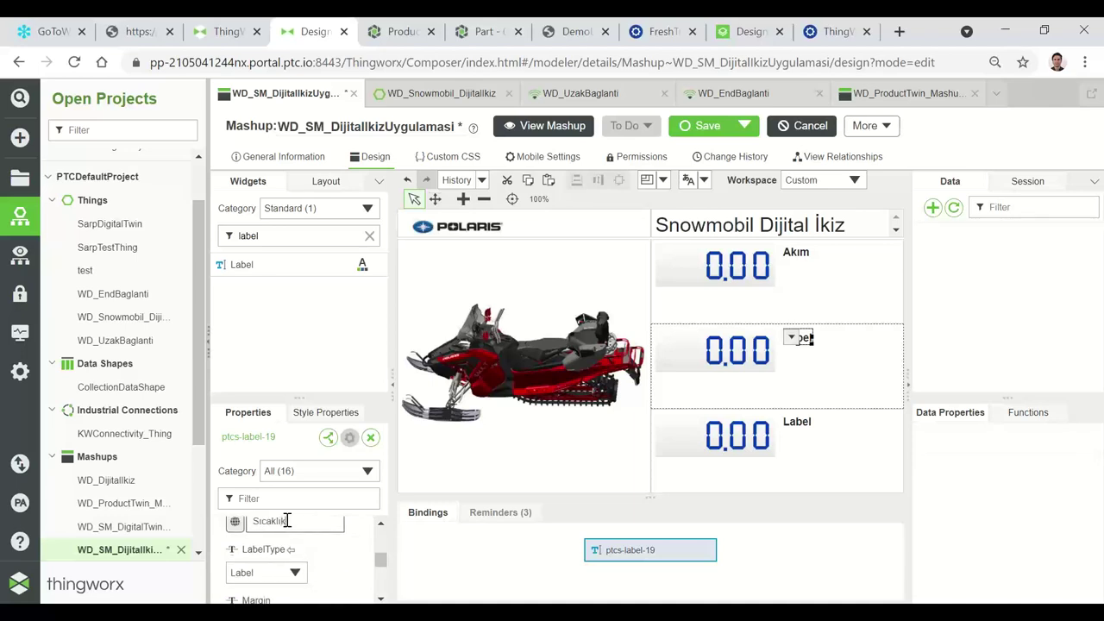
pyautogui.press('Return')
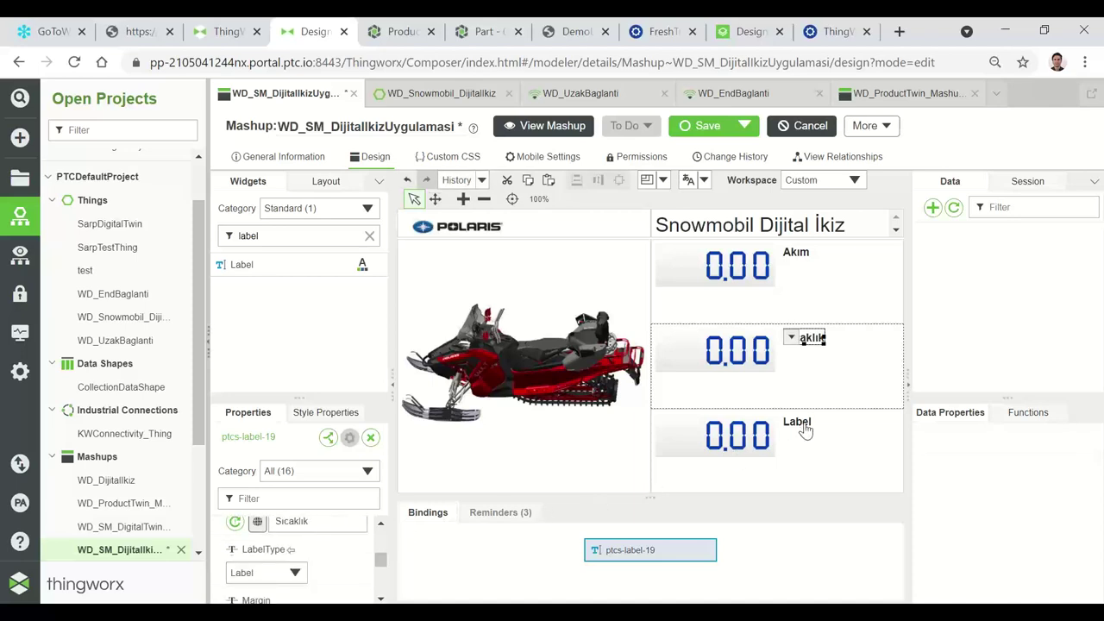
# Step: Set the LabelText of the label beside the lowest LED display to "Voltaj"
pyautogui.click(805, 430)
pyautogui.scroll(-3, 353, 555)
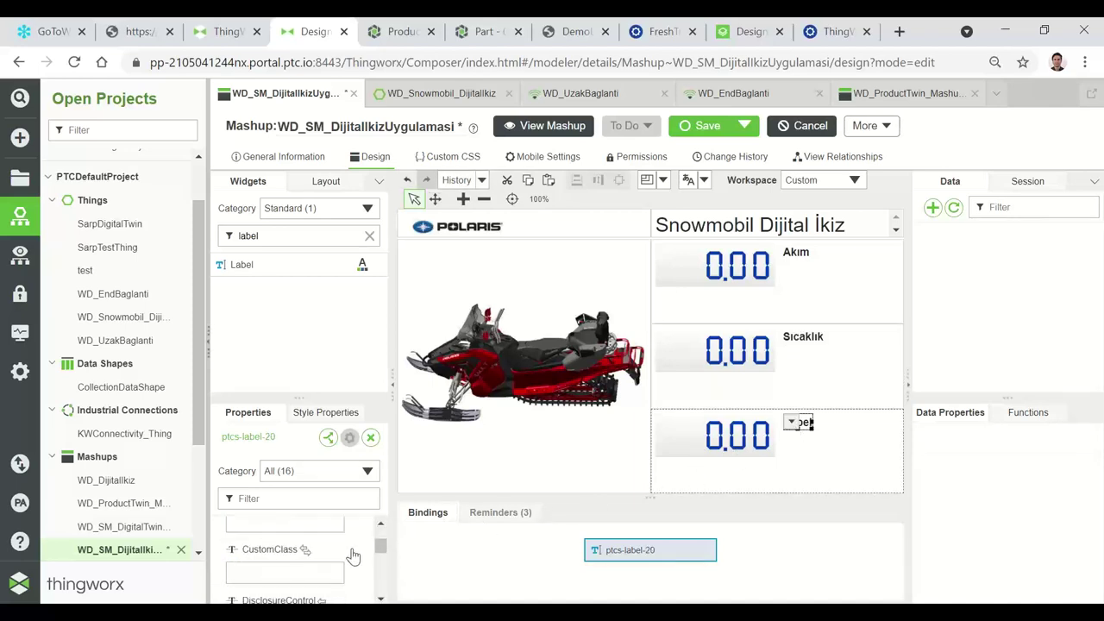
pyautogui.scroll(-5, 352, 547)
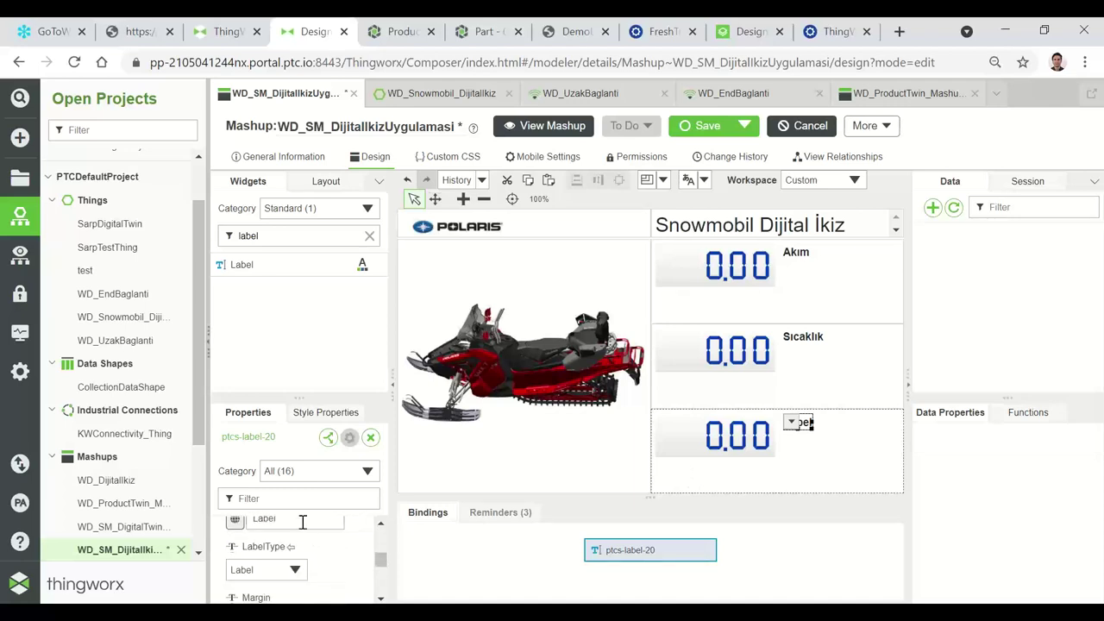
pyautogui.click(302, 521)
pyautogui.press('BackSpace')
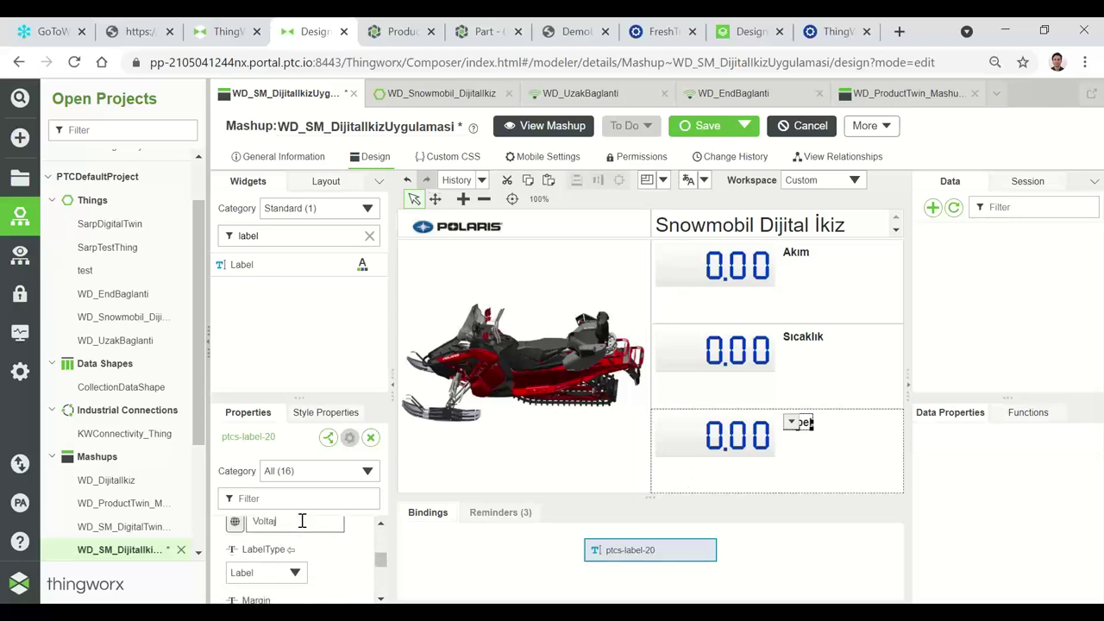
pyautogui.press('Return')
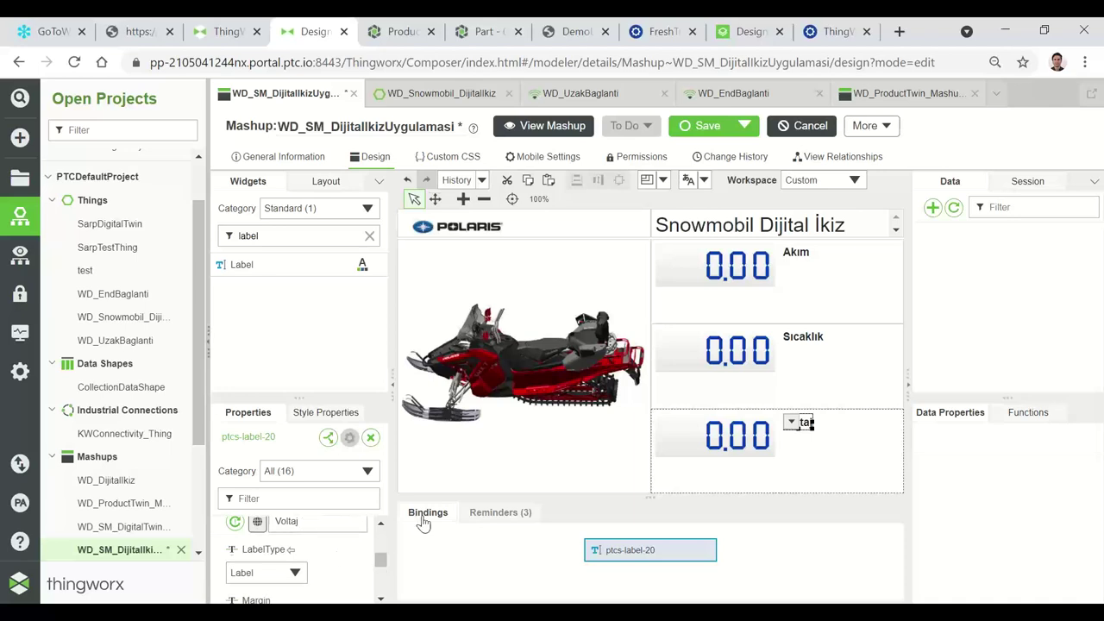
# Step: Start adding data to the mashup and choose the Thing WD_Snowmobil_DijitalIkiz as the source entity
pyautogui.click(740, 281)
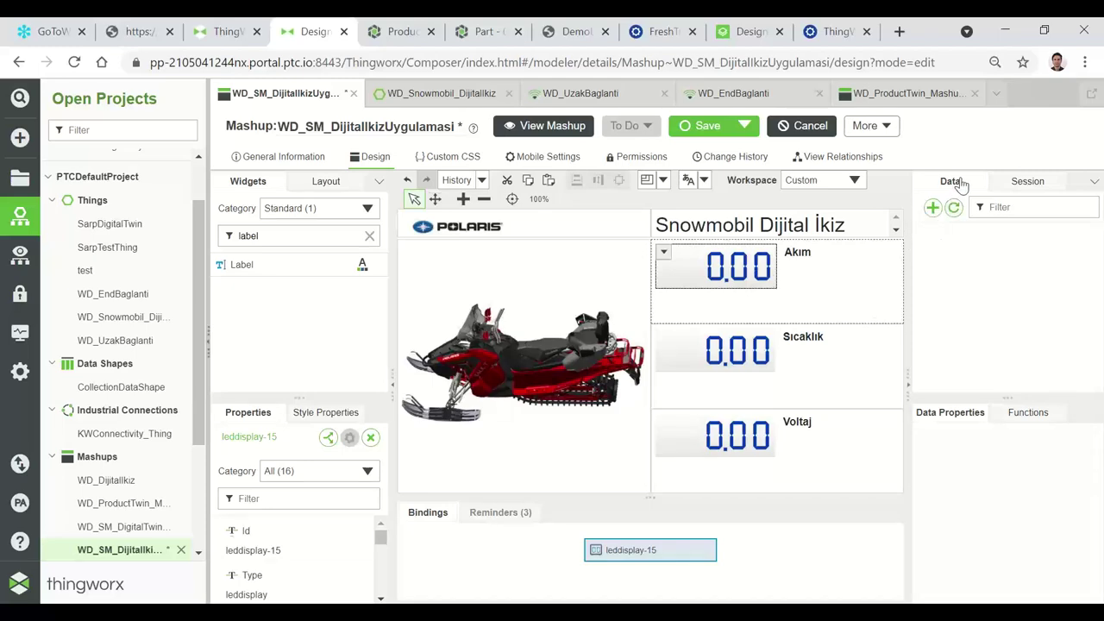
pyautogui.click(933, 208)
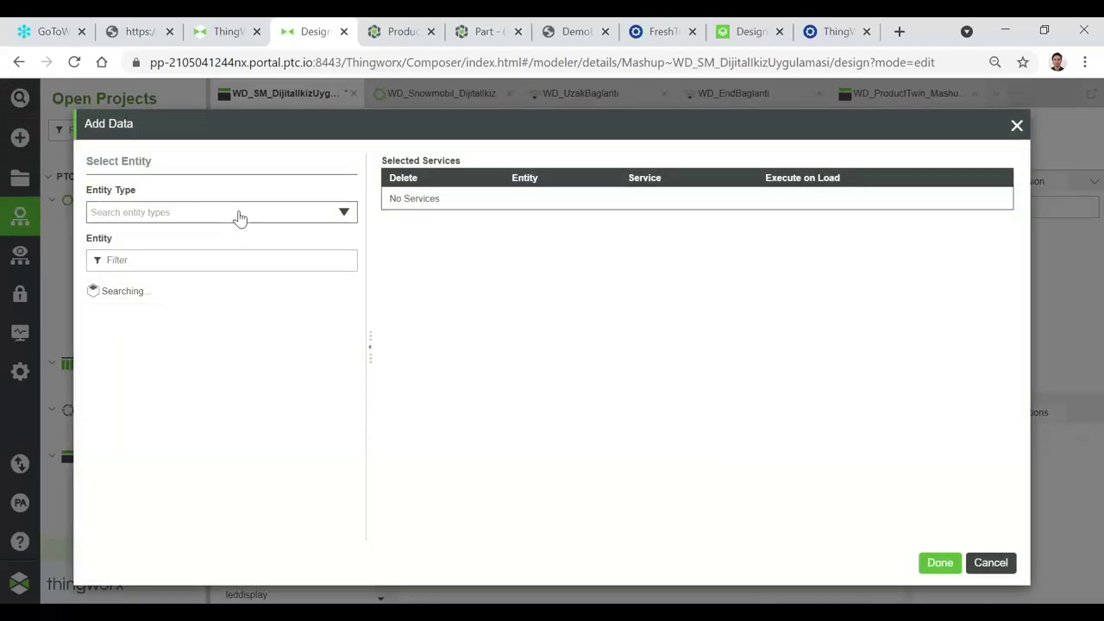
pyautogui.click(177, 214)
pyautogui.click(128, 288)
pyautogui.click(164, 257)
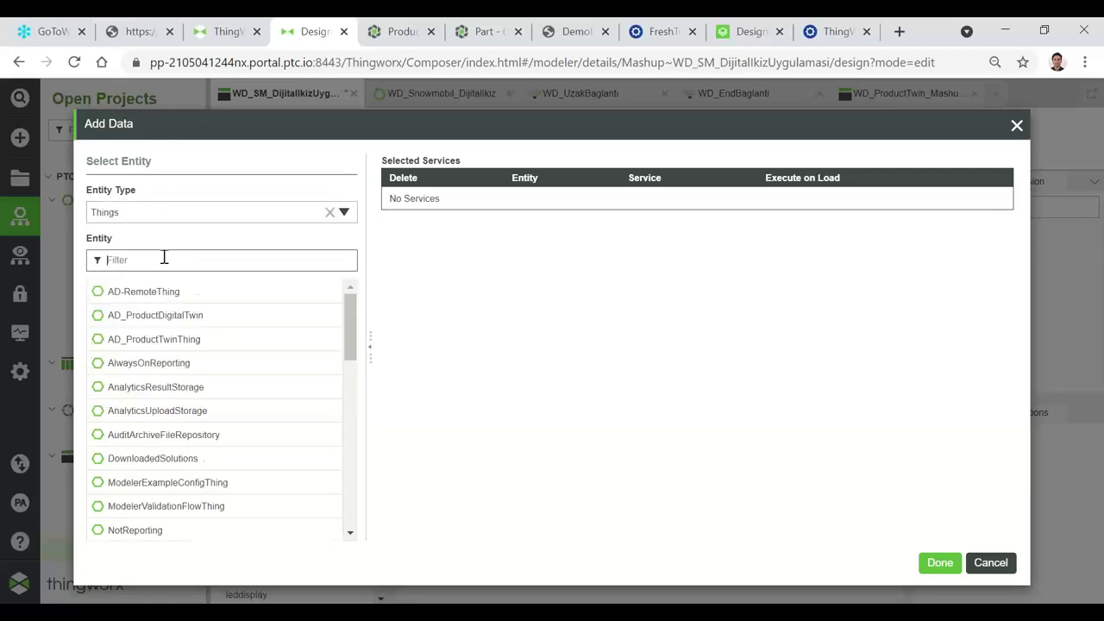
pyautogui.write('WD_Sno')
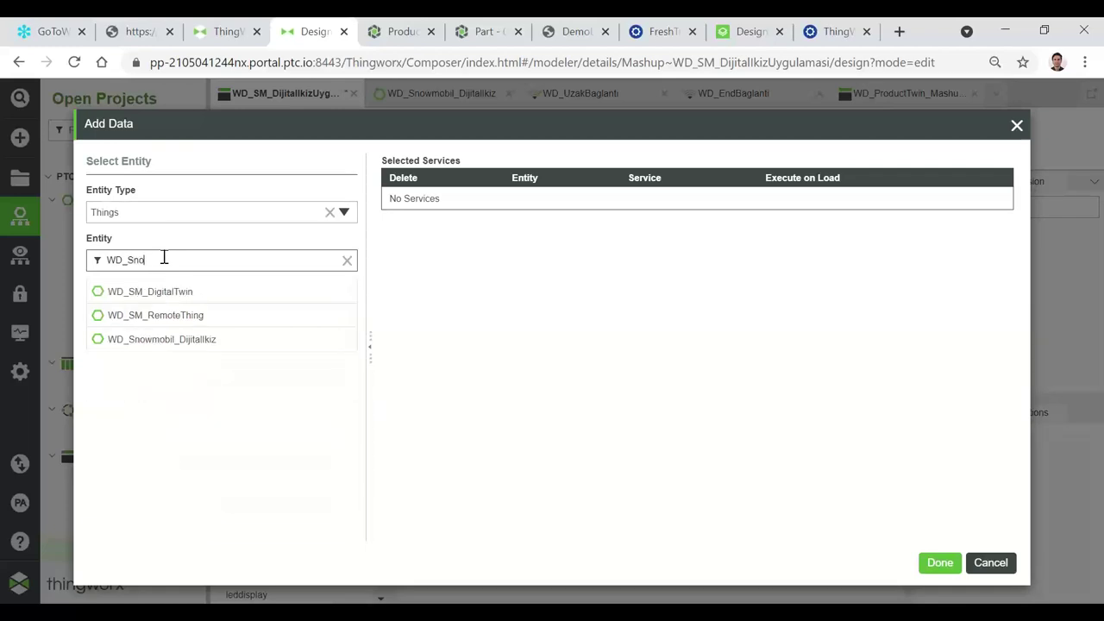
pyautogui.write('wmob')
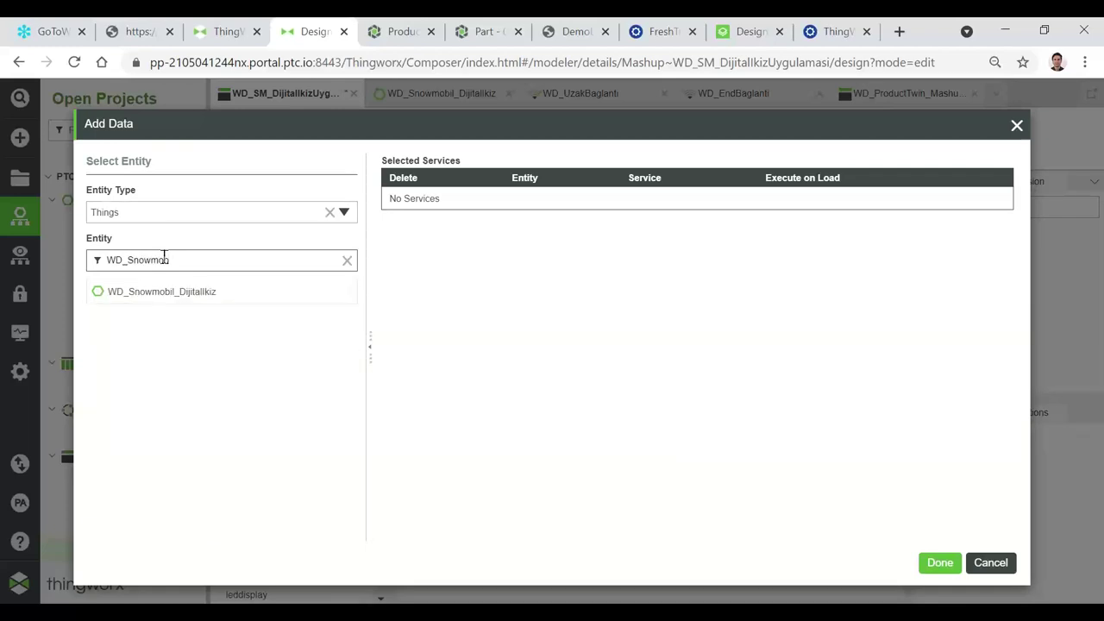
pyautogui.click(162, 292)
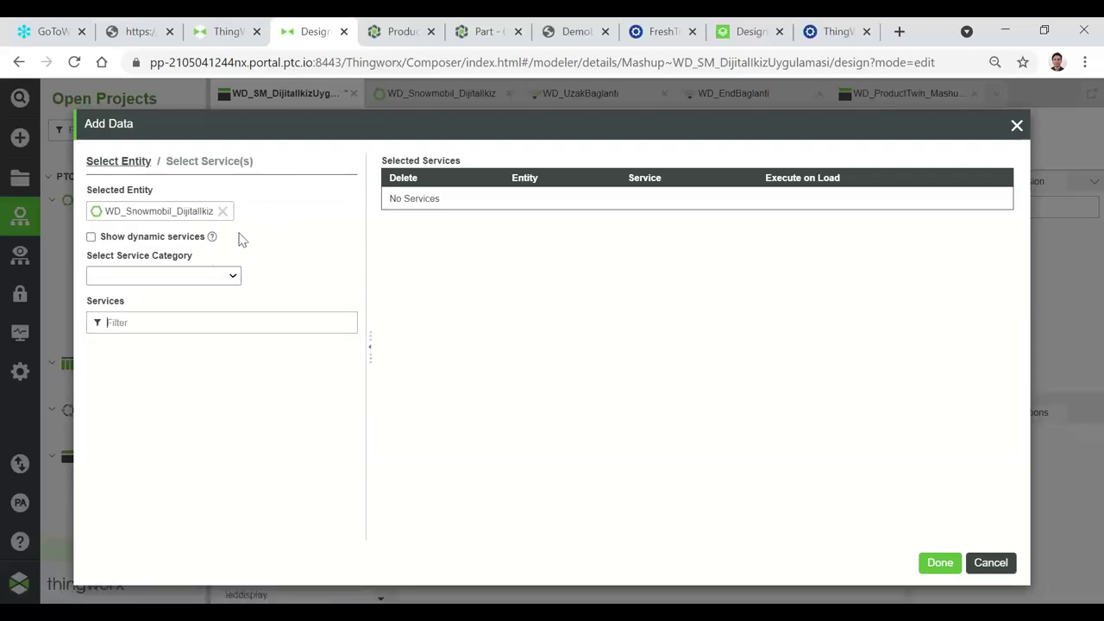
# Step: Add the Thing's GetProperties service to the mashup data with Execute on Load enabled
pyautogui.click(184, 325)
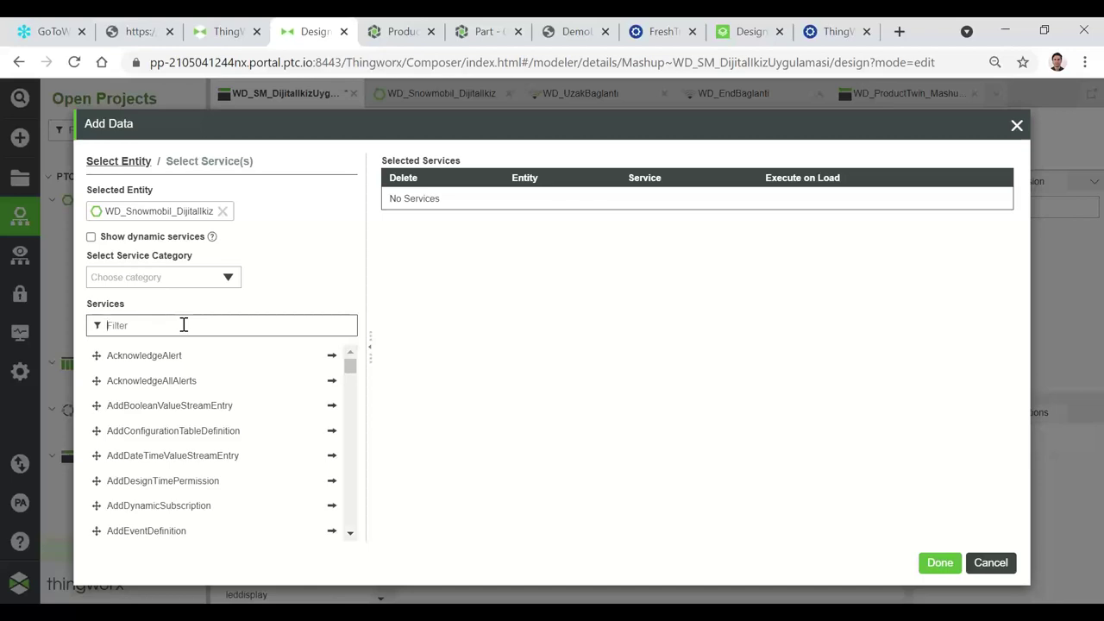
pyautogui.write('getpropert')
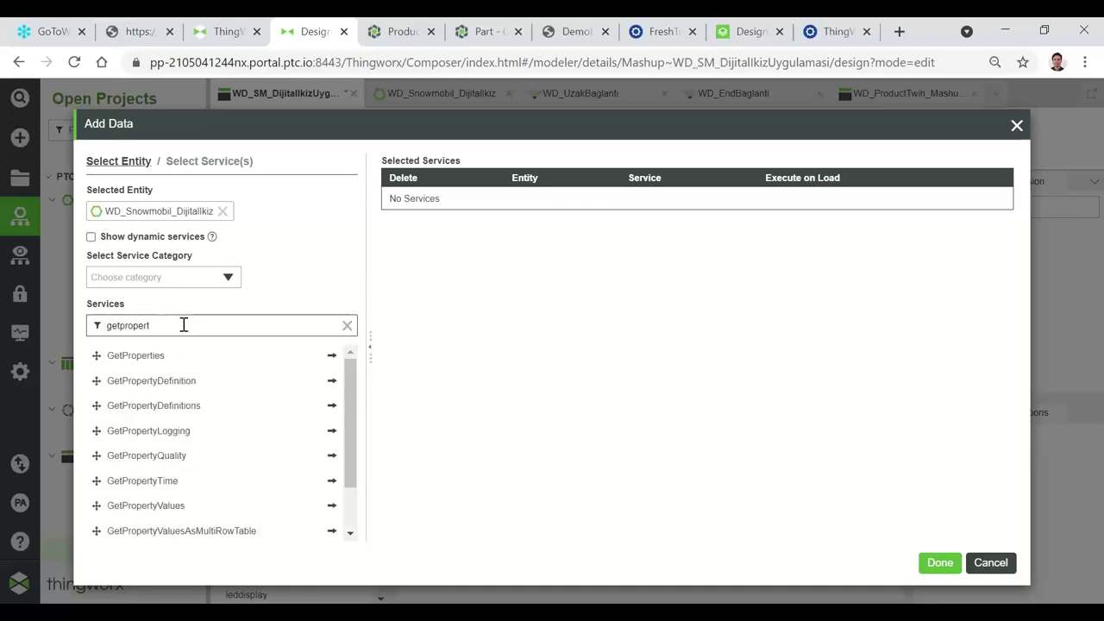
pyautogui.click(332, 361)
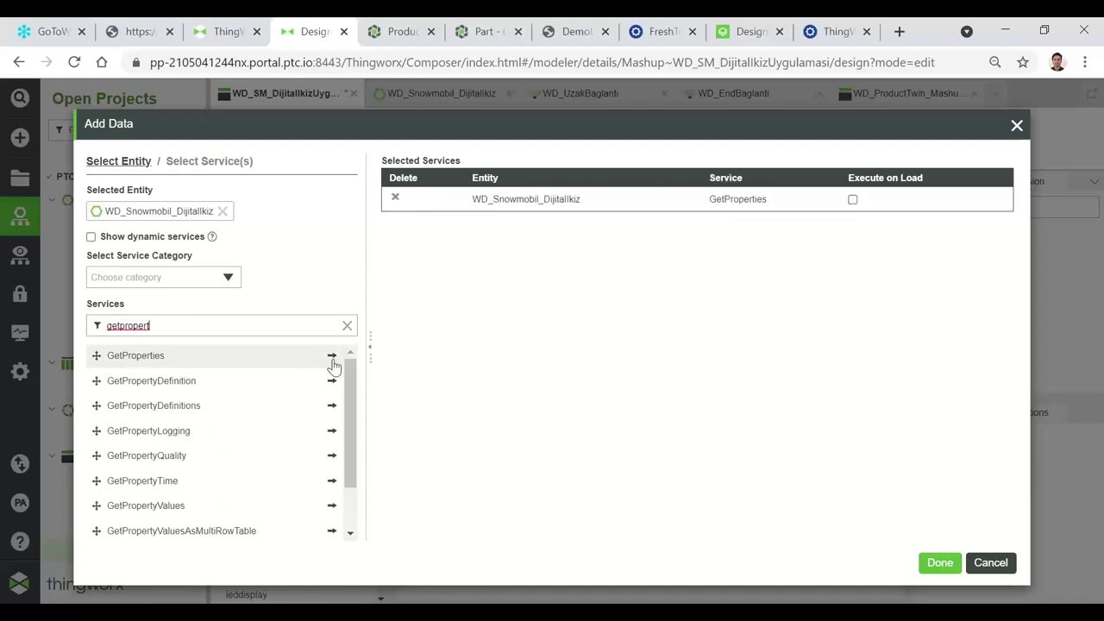
pyautogui.click(852, 199)
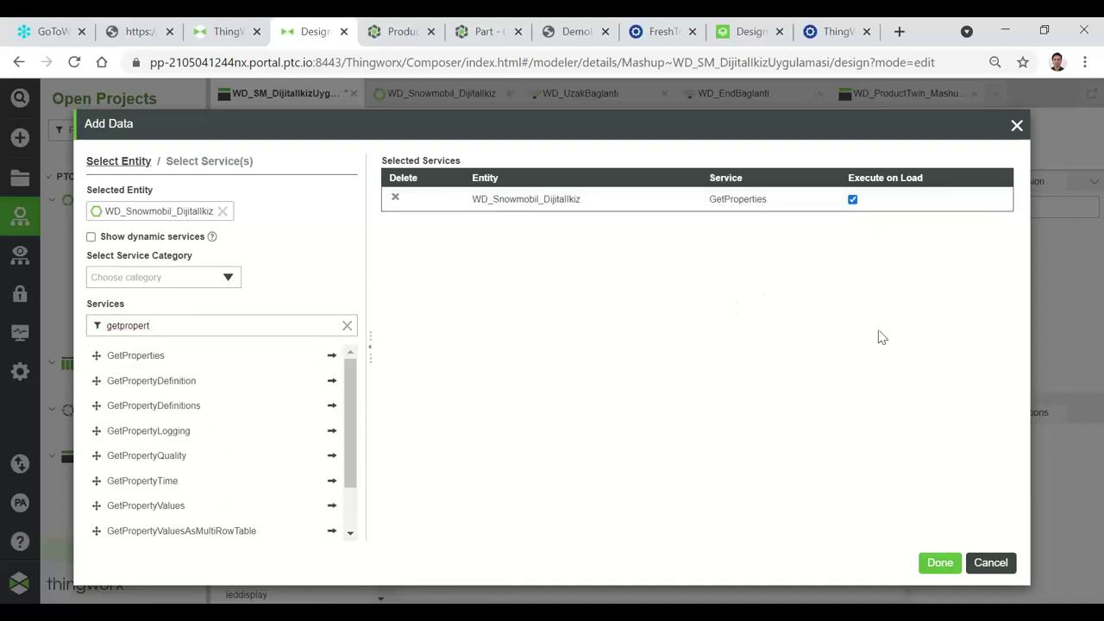
pyautogui.click(940, 561)
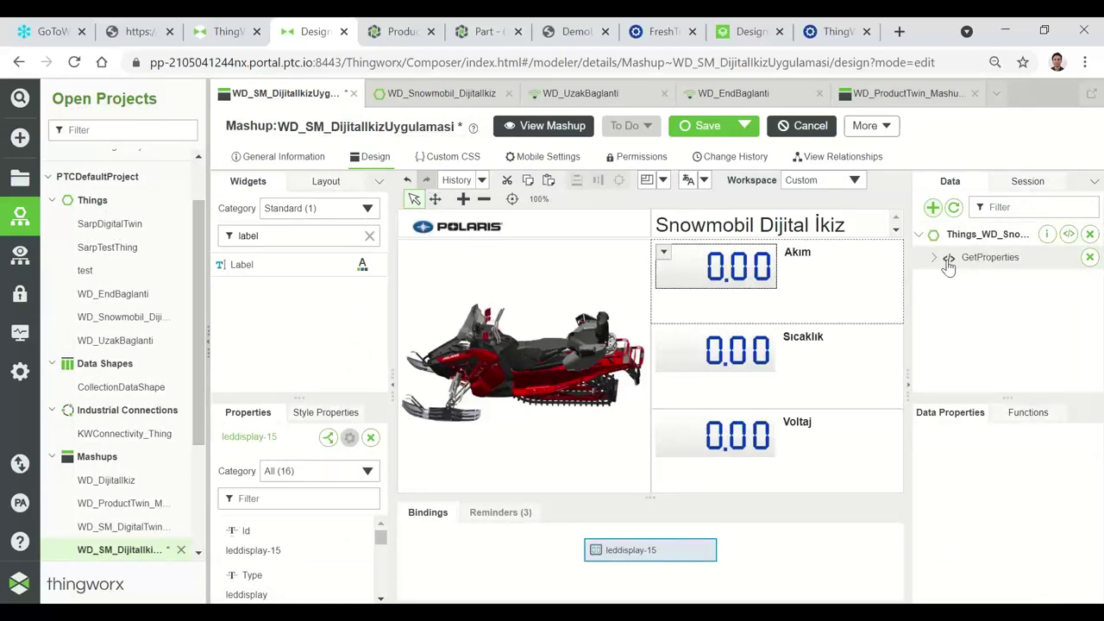
# Step: Bind the MotorAkim property from GetProperties to the Data property of the Akım LED display and review the binding
pyautogui.click(936, 259)
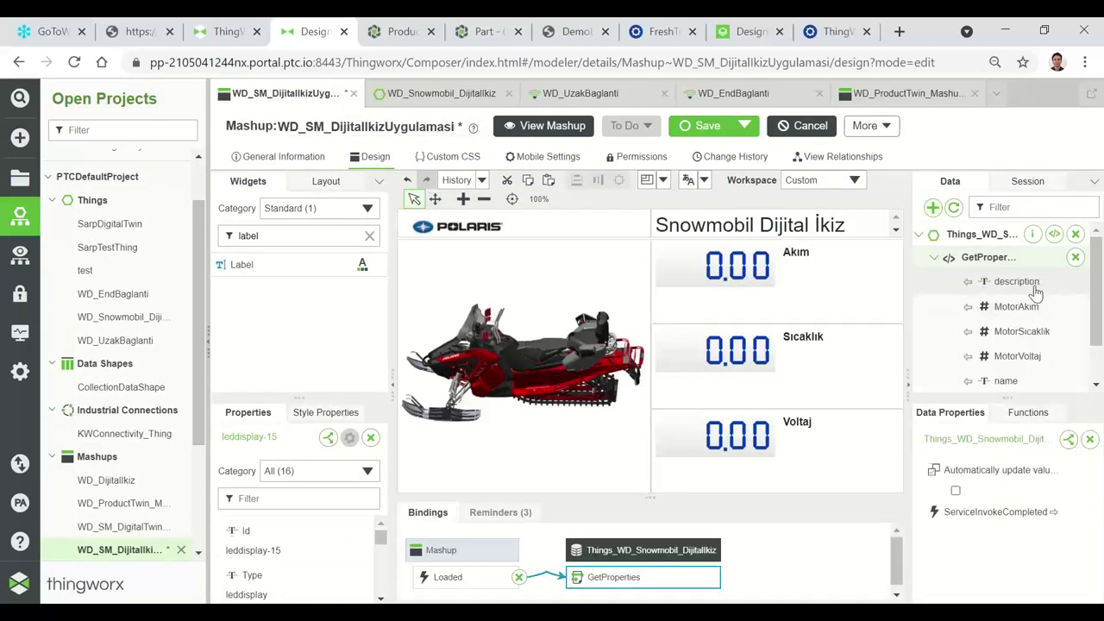
pyautogui.scroll(-1, 1025, 320)
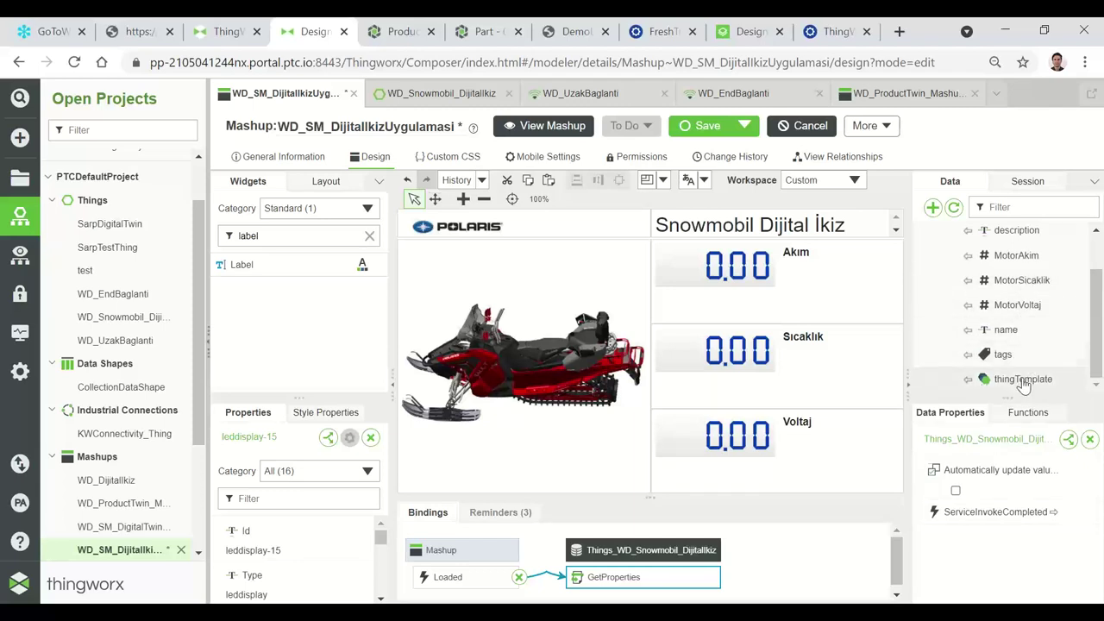
pyautogui.scroll(2, 1027, 366)
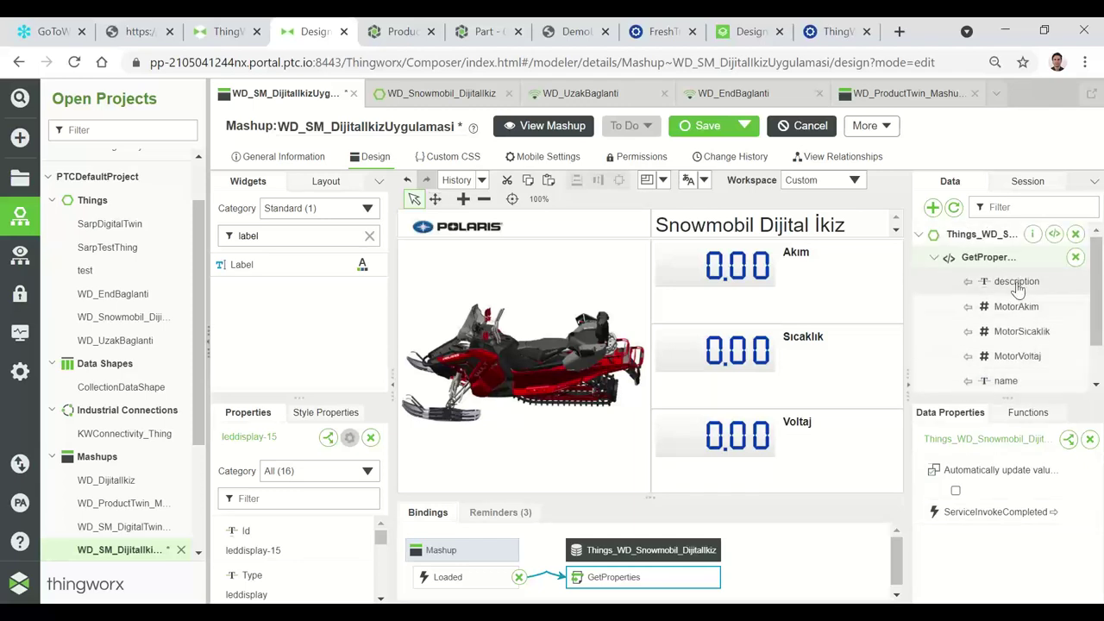
pyautogui.scroll(-2, 1040, 366)
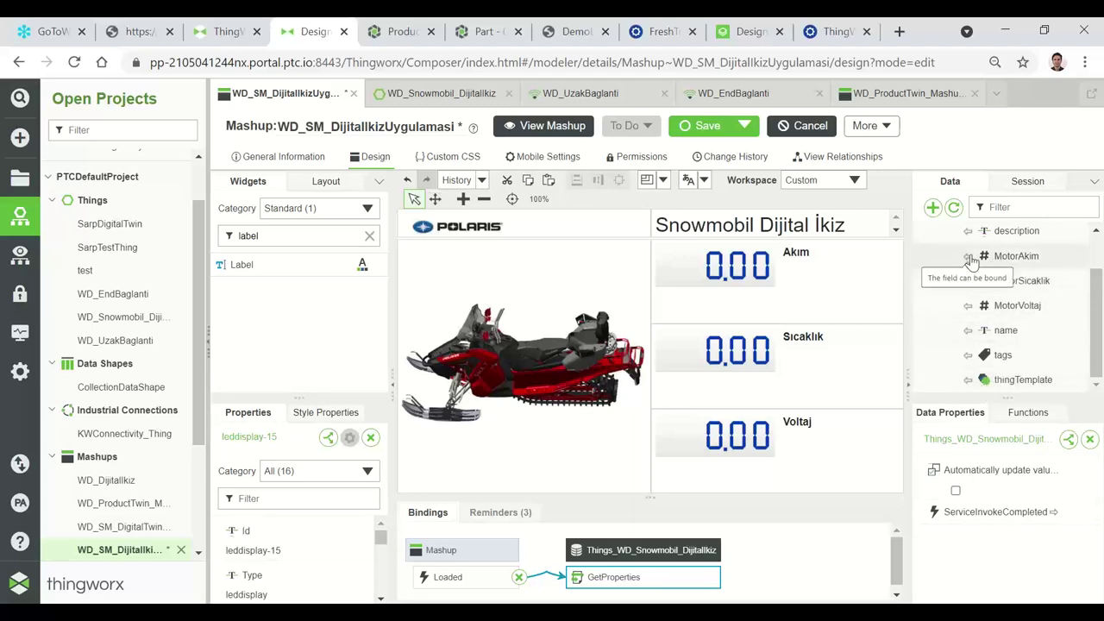
pyautogui.moveTo(971, 259); pyautogui.dragTo(720, 274)
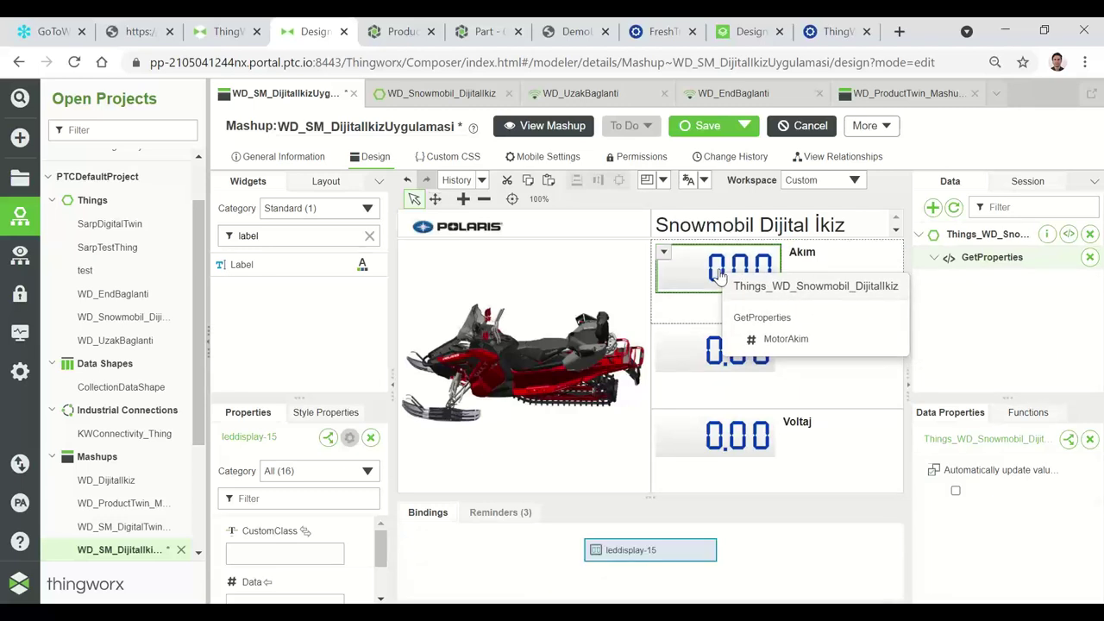
pyautogui.moveTo(720, 274); pyautogui.dragTo(721, 276)
pyautogui.click(671, 340)
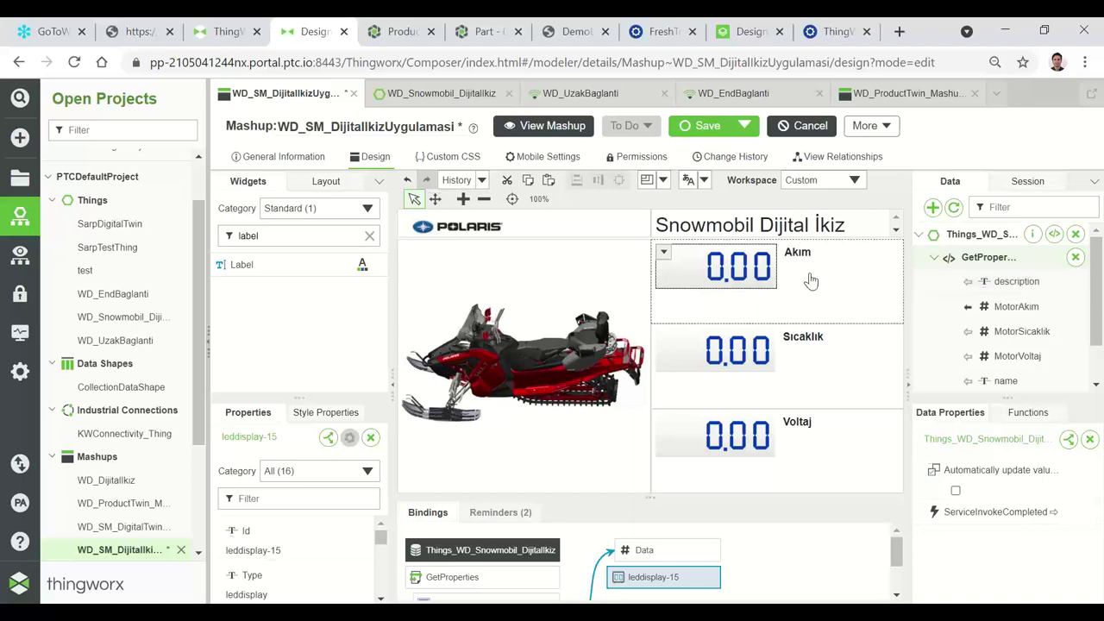
pyautogui.scroll(-2, 706, 562)
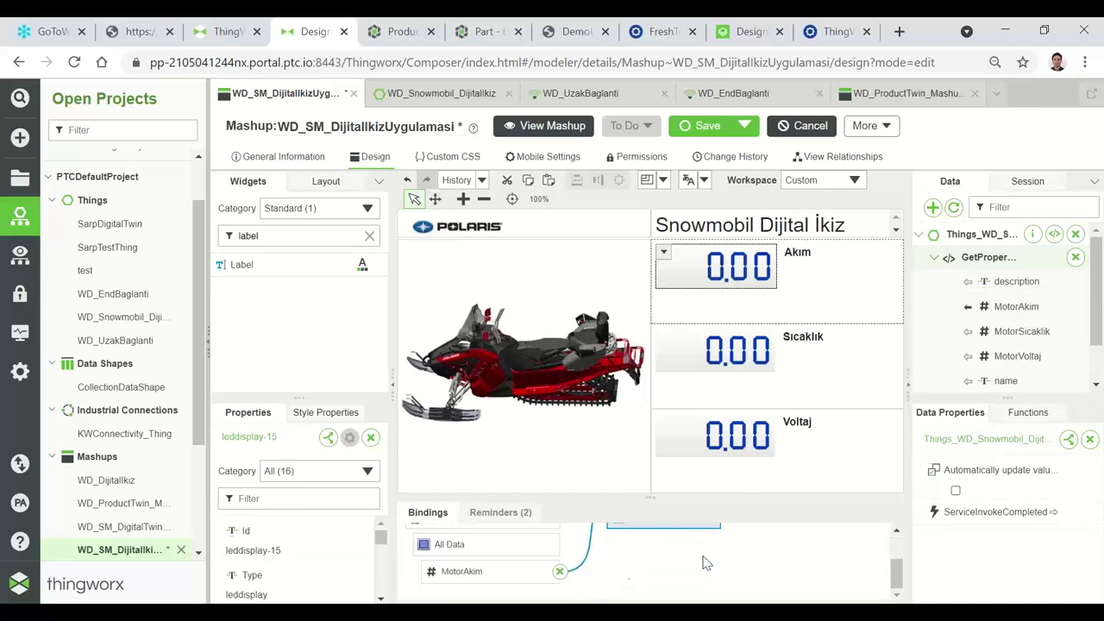
pyautogui.scroll(2, 455, 574)
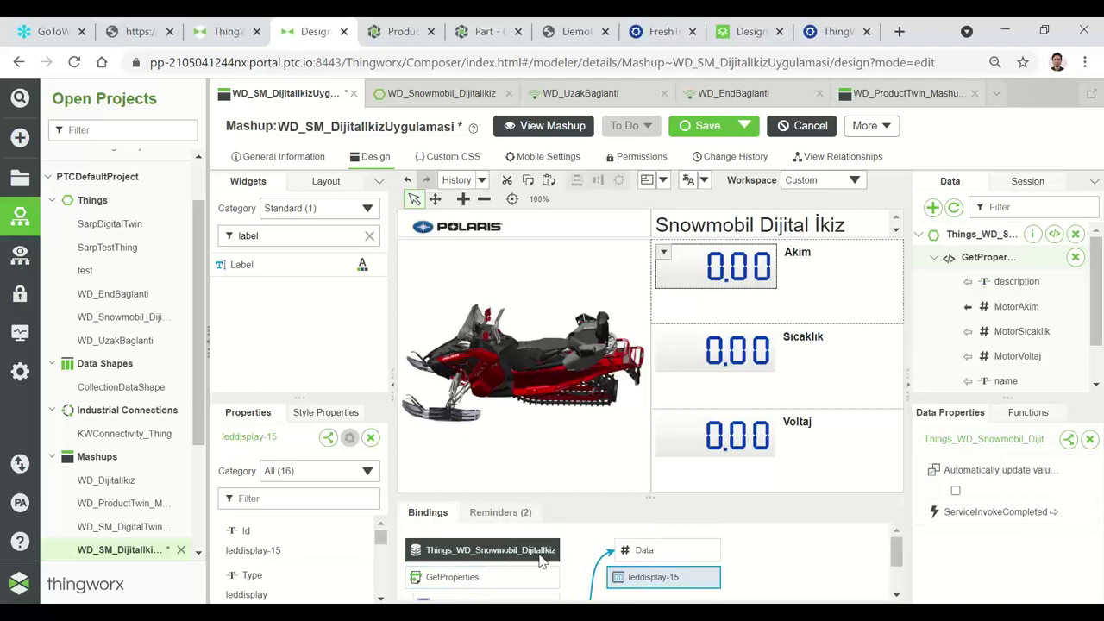
pyautogui.scroll(-2, 528, 559)
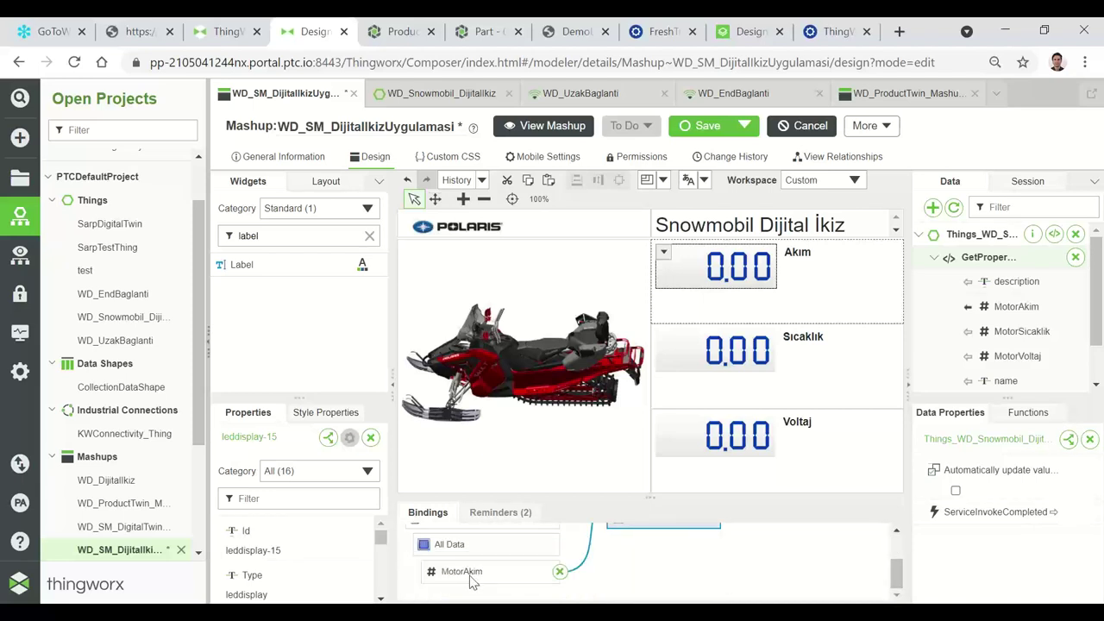
pyautogui.scroll(2, 629, 576)
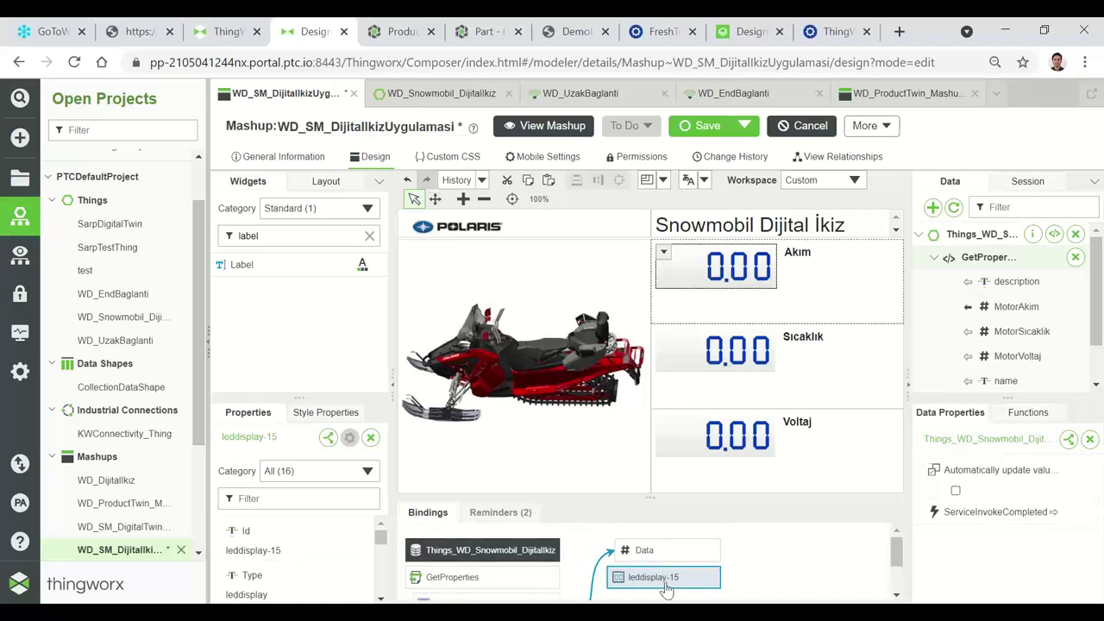
# Step: Bind the MotorSicaklik property to the Data property of the Sıcaklık LED display
pyautogui.click(734, 367)
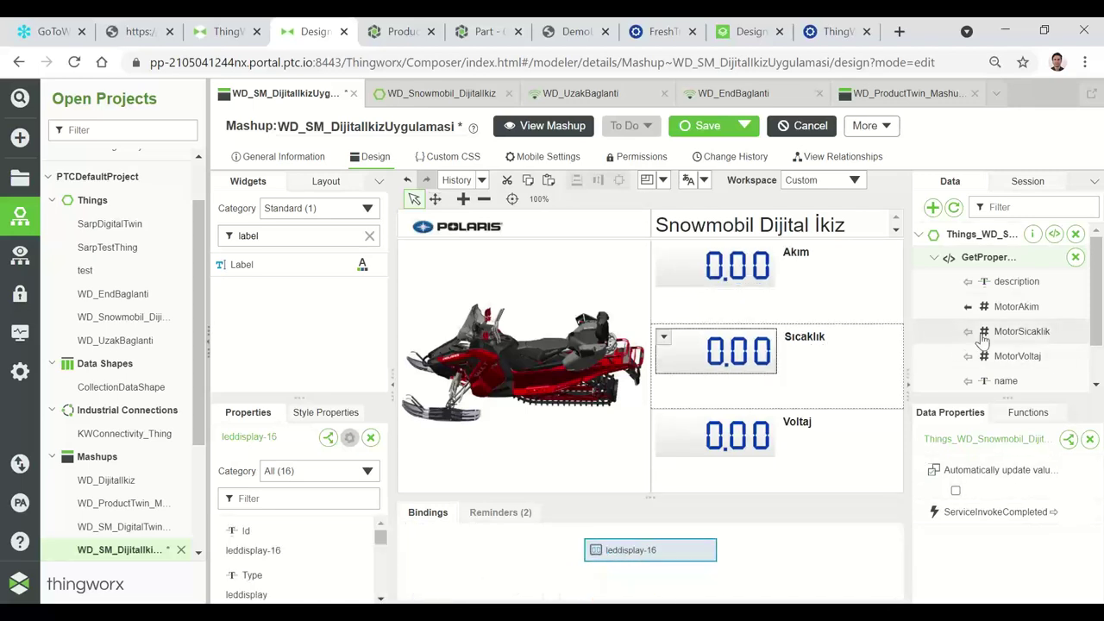
pyautogui.moveTo(984, 339); pyautogui.dragTo(717, 354)
pyautogui.click(759, 423)
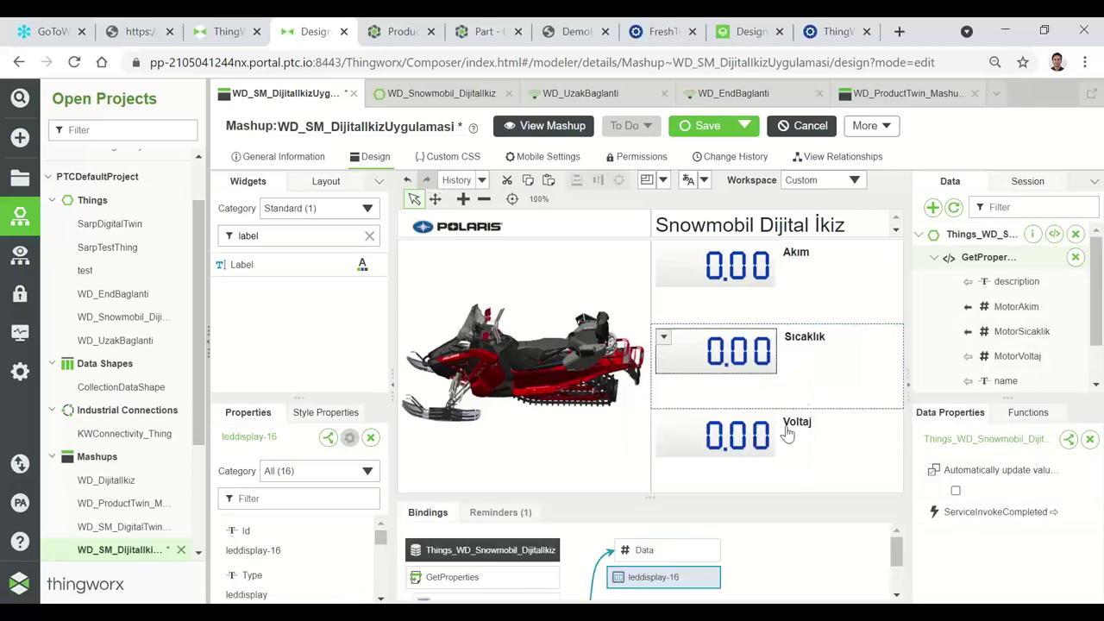
# Step: Bind the MotorVoltaj property to the Data property of the Voltaj LED display
pyautogui.click(751, 445)
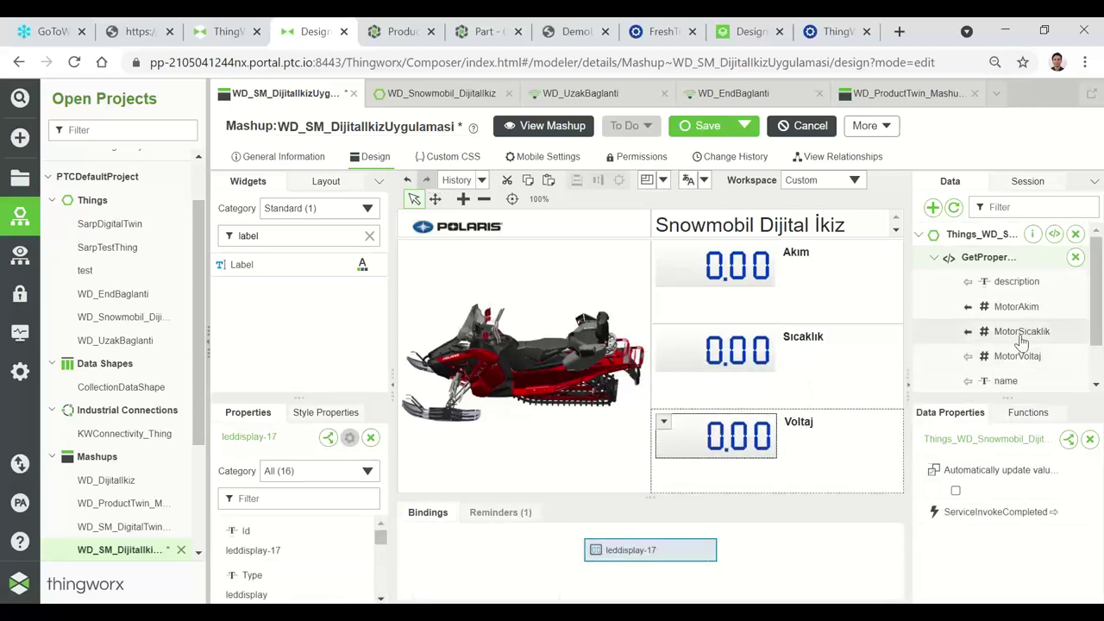
pyautogui.moveTo(1022, 357); pyautogui.dragTo(723, 440)
pyautogui.click(660, 509)
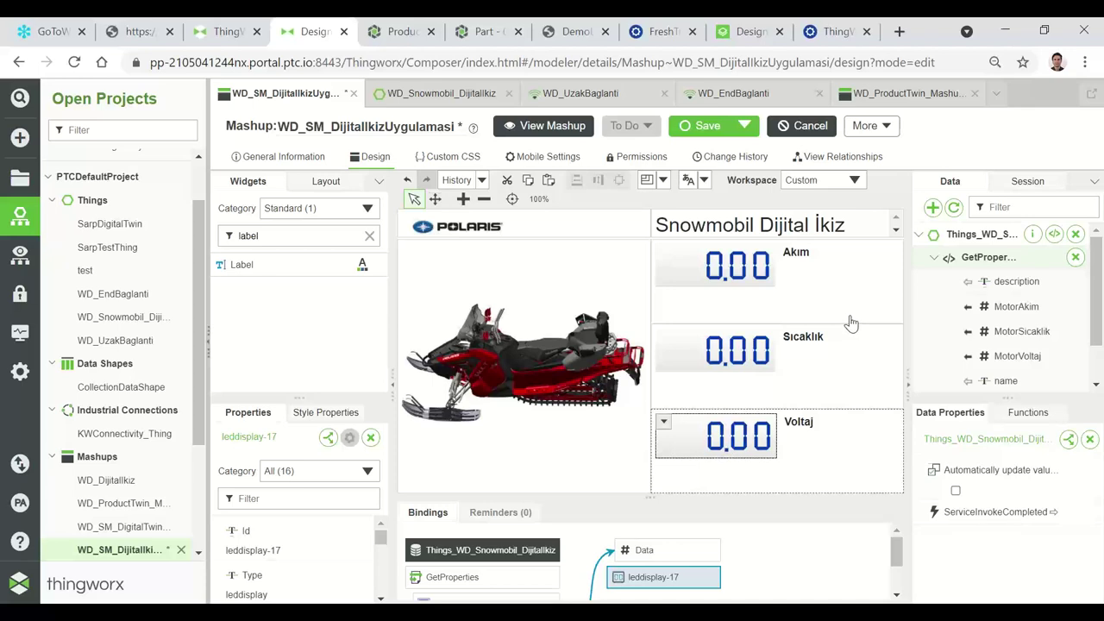
# Step: Save the mashup and check its runtime view before returning to the mashup design
pyautogui.click(709, 126)
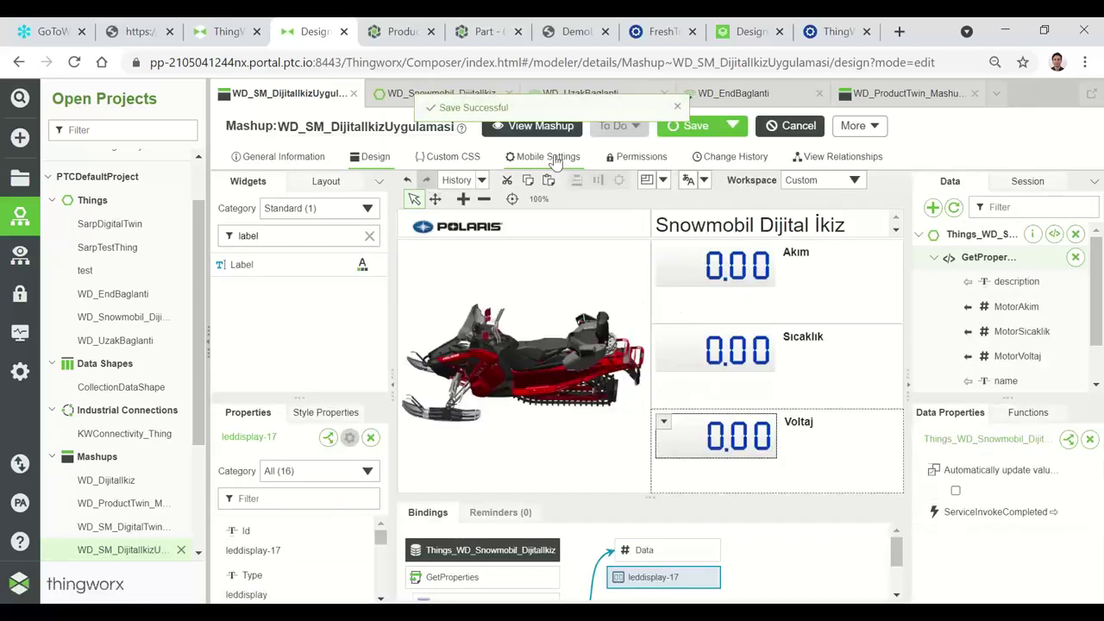
pyautogui.click(541, 127)
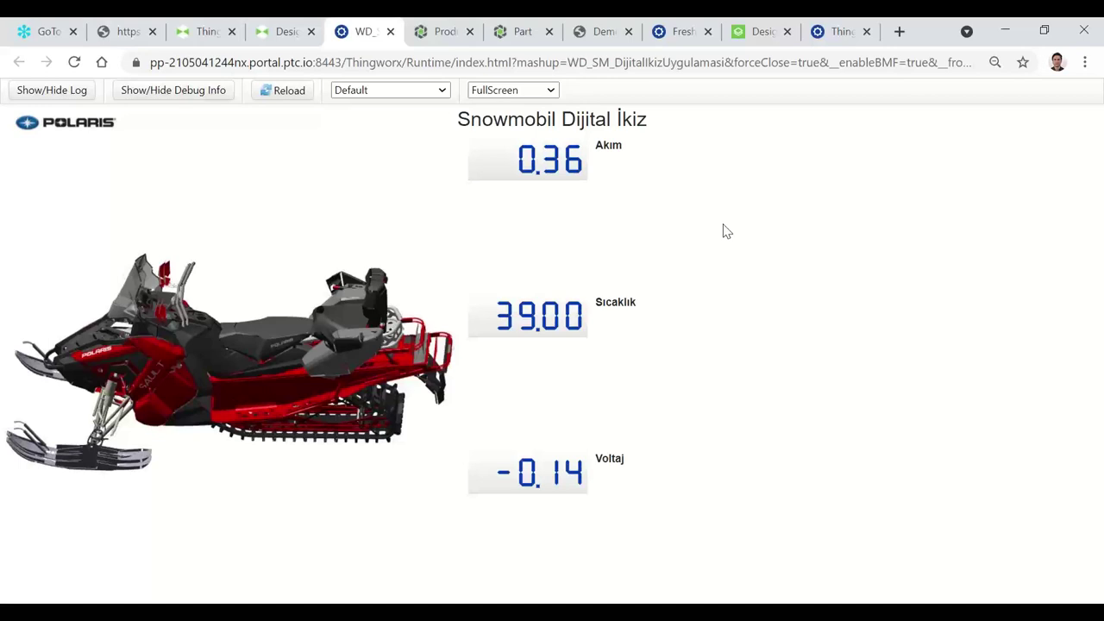
pyautogui.click(267, 33)
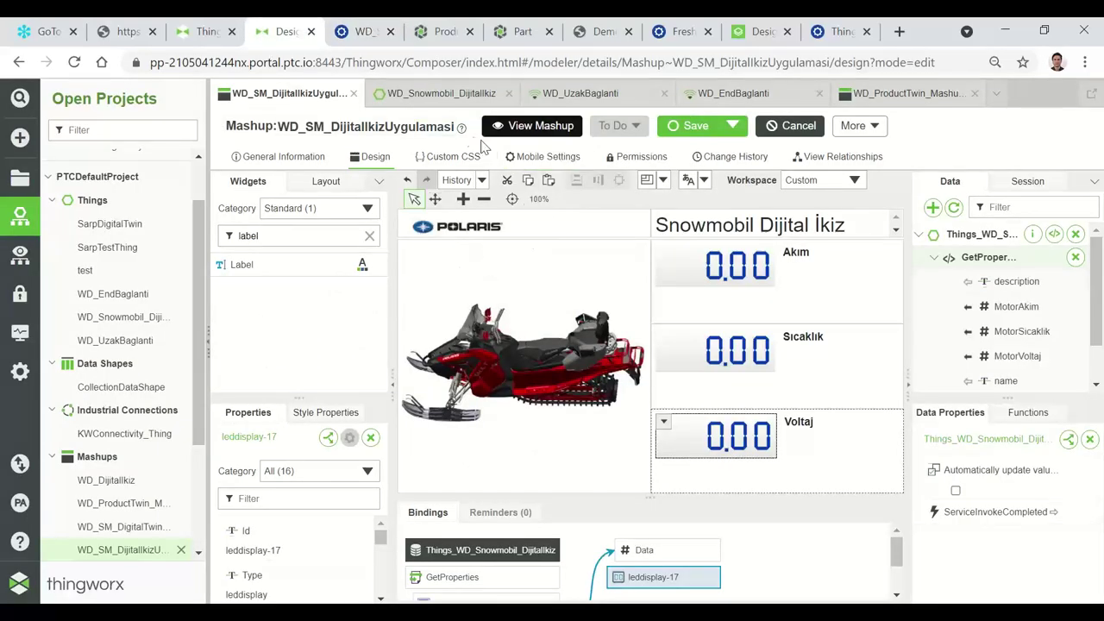
# Step: Open the WD_ProductTwin_MashupWDK mashup from the list of mashups and launch its runtime view
pyautogui.click(20, 178)
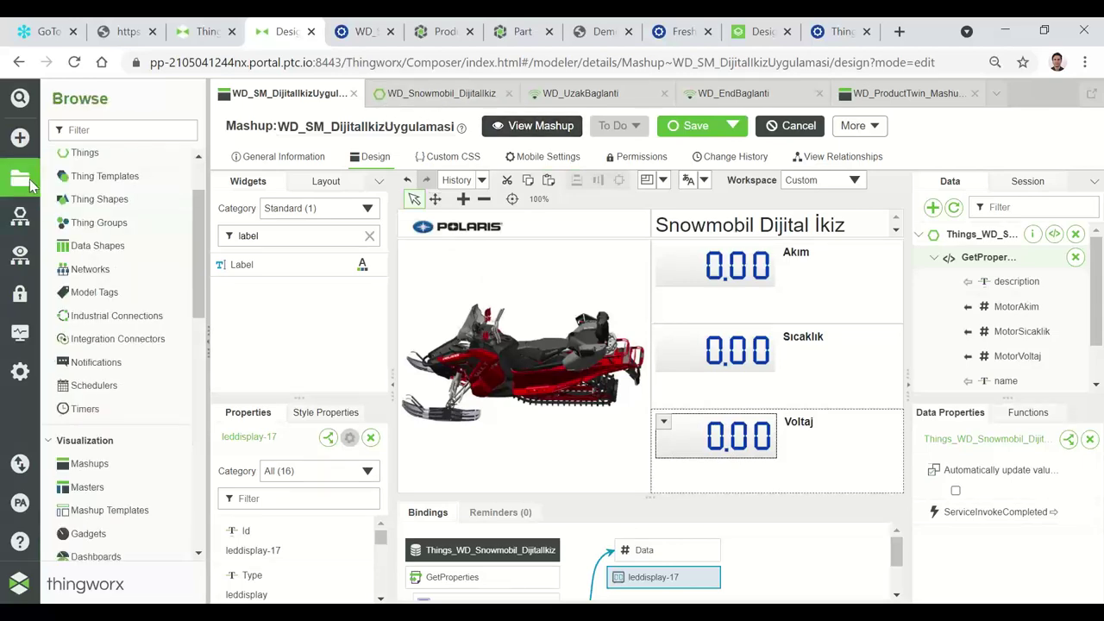
pyautogui.click(90, 465)
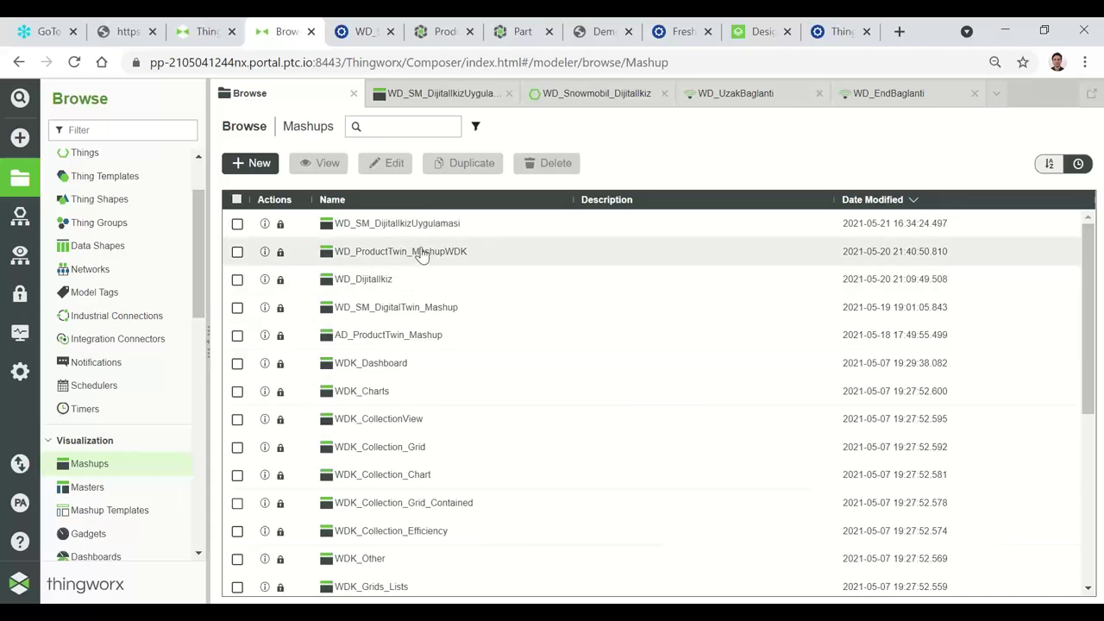
pyautogui.click(421, 252)
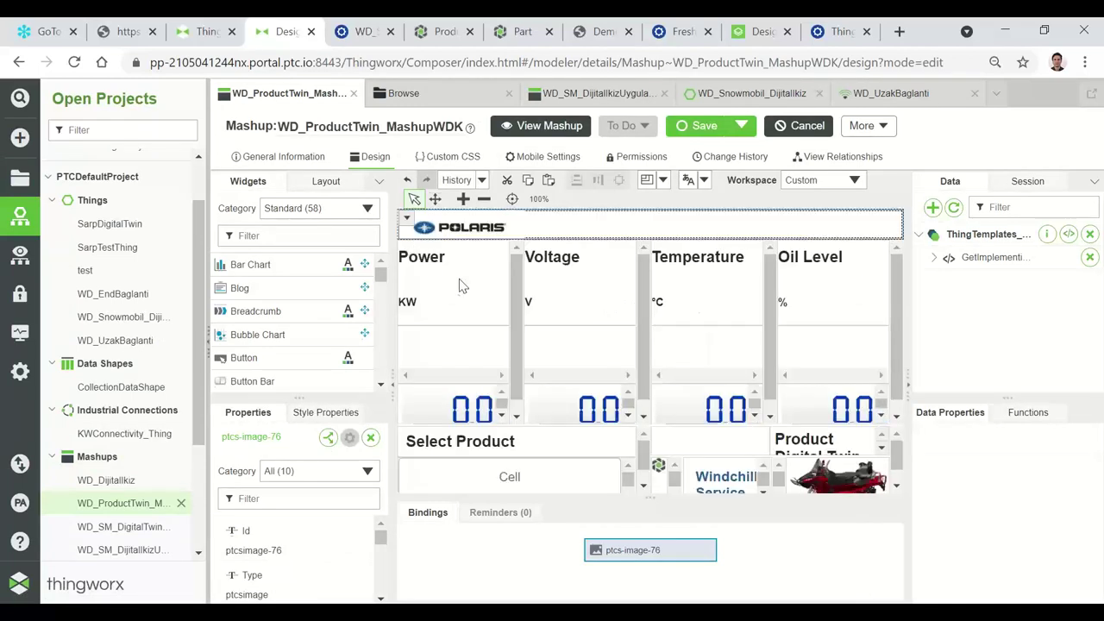
pyautogui.scroll(-1, 670, 369)
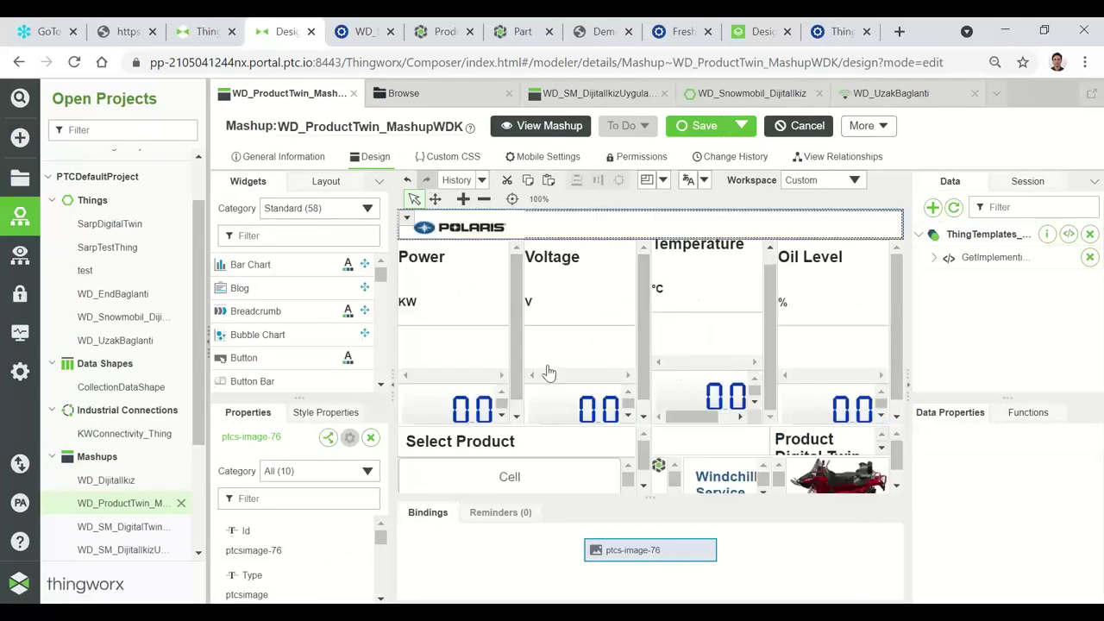
pyautogui.click(555, 126)
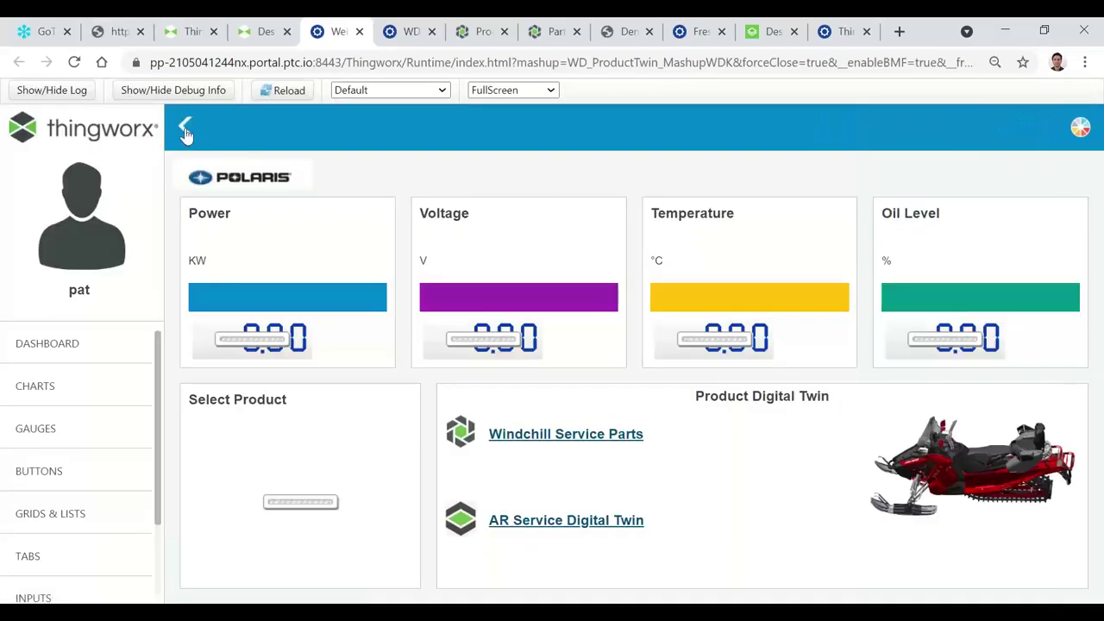
# Step: Collapse the runtime side menu and compare the power, voltage, temperature and oil level readings of Products 1 to 4
pyautogui.click(185, 129)
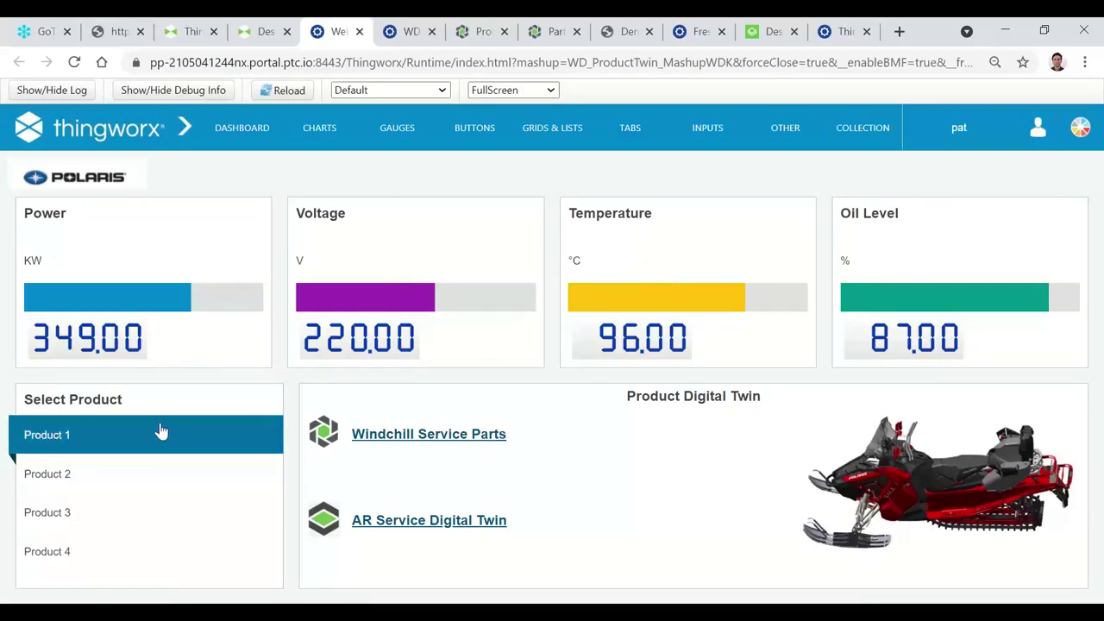
pyautogui.click(73, 483)
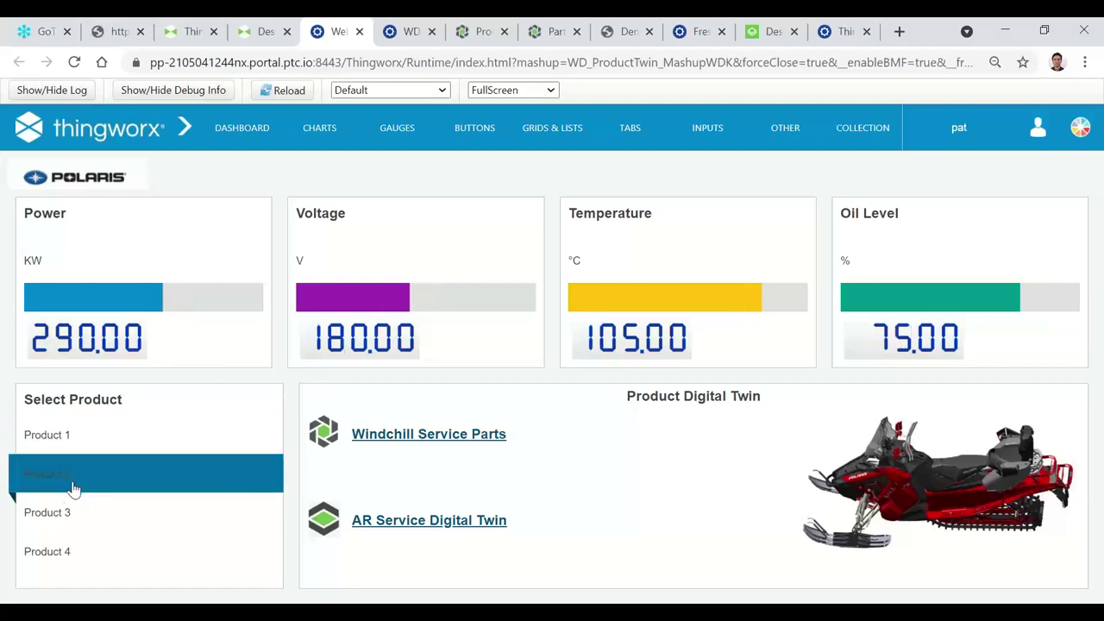
pyautogui.click(66, 515)
pyautogui.click(57, 552)
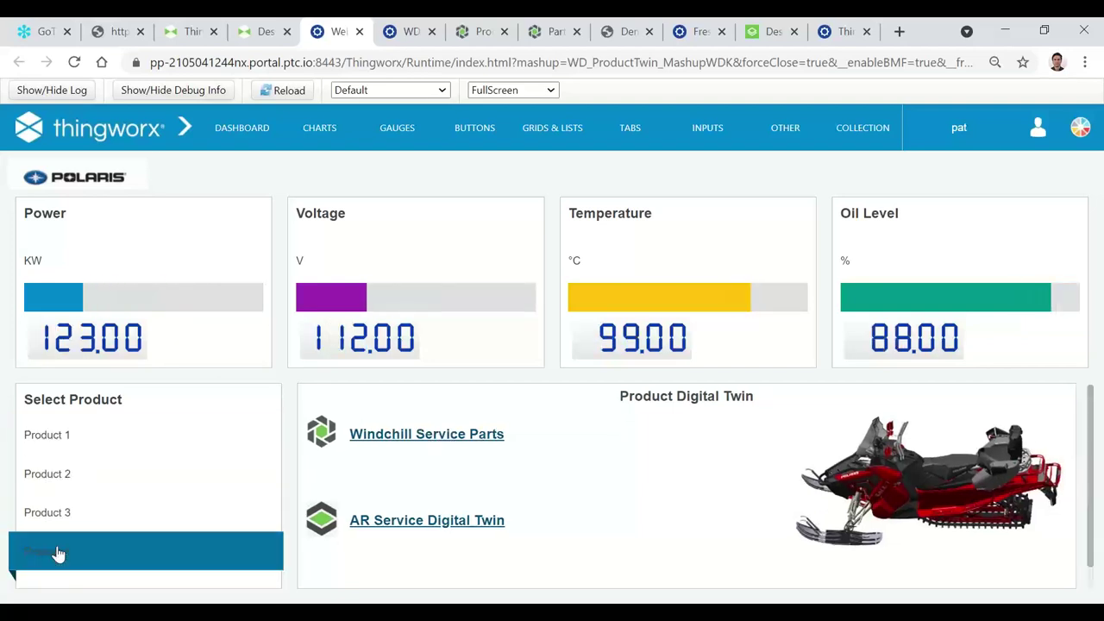
pyautogui.click(73, 483)
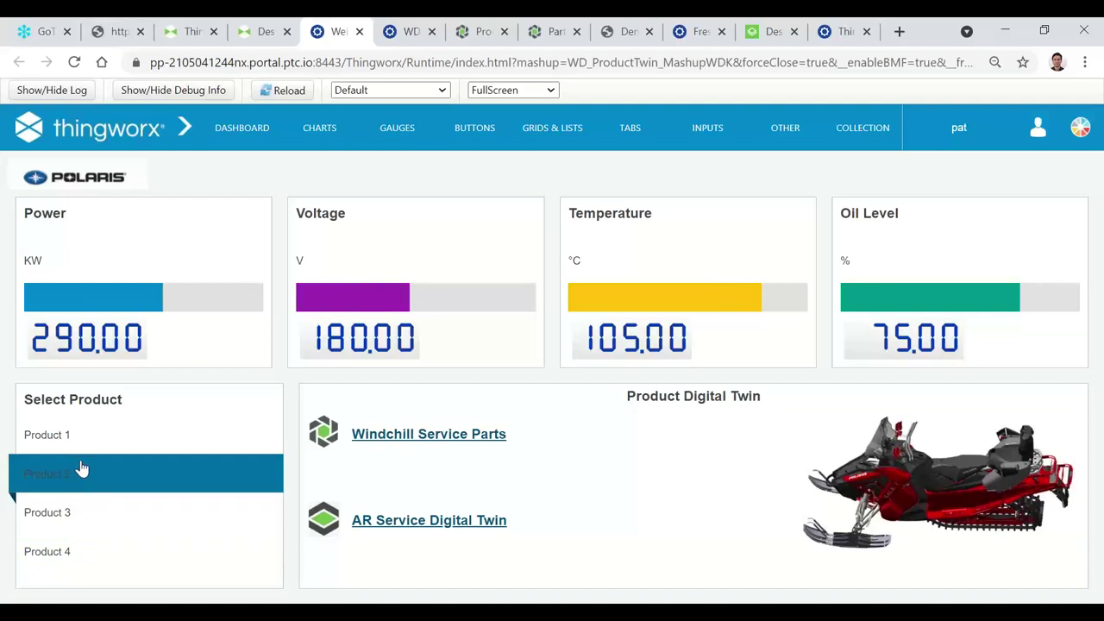
pyautogui.click(76, 444)
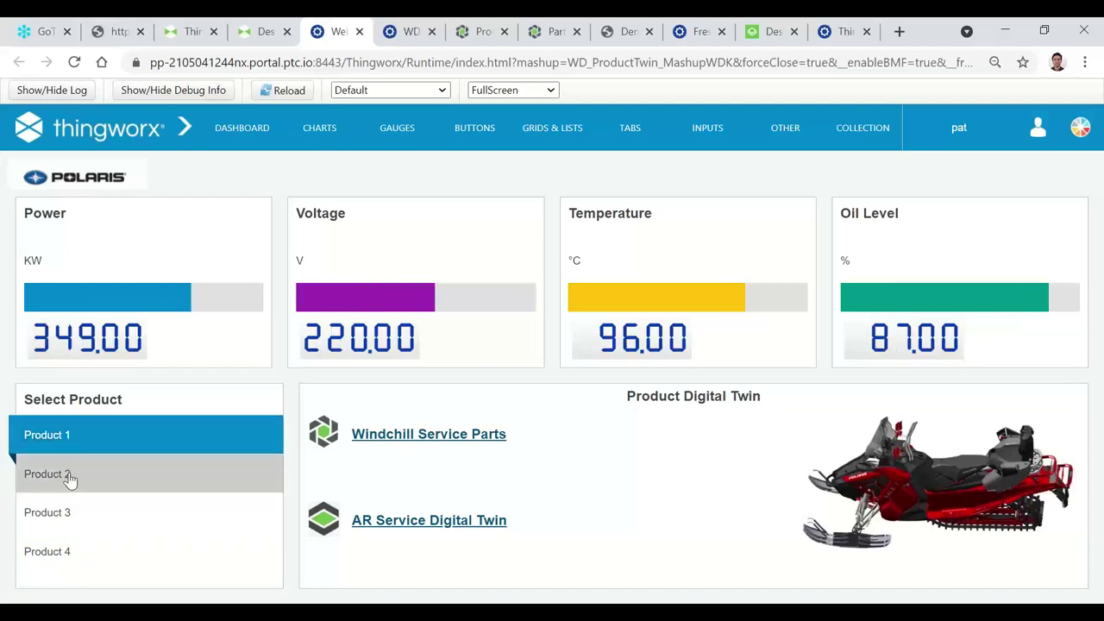
pyautogui.click(72, 480)
pyautogui.click(71, 514)
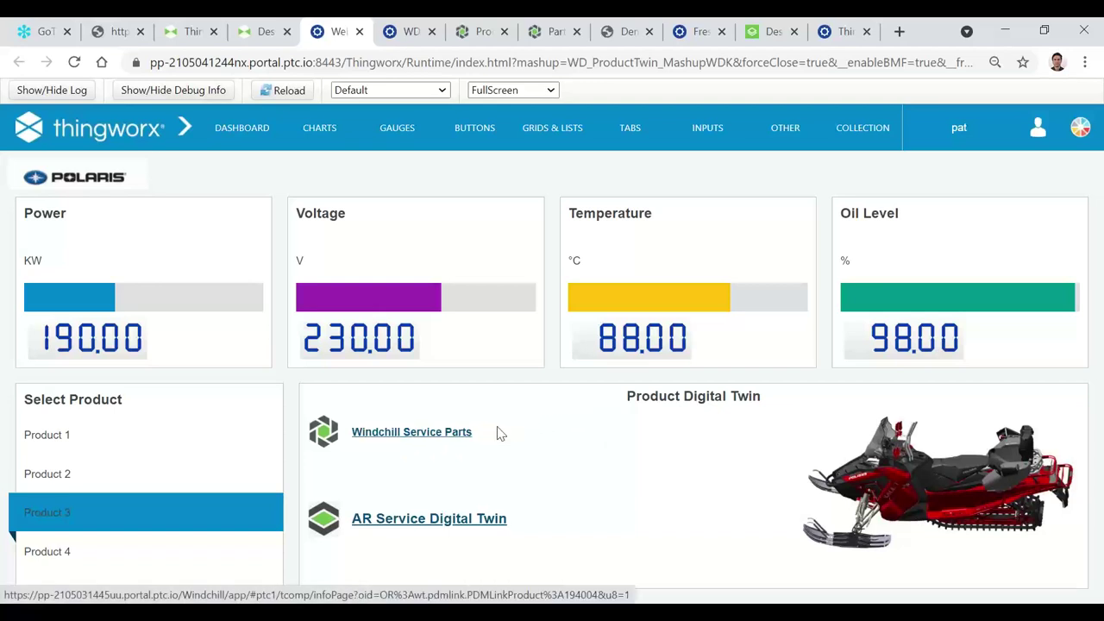
# Step: Open the Windchill Service Parts link to view the Snowmobile product page, and close that page again
pyautogui.click(417, 442)
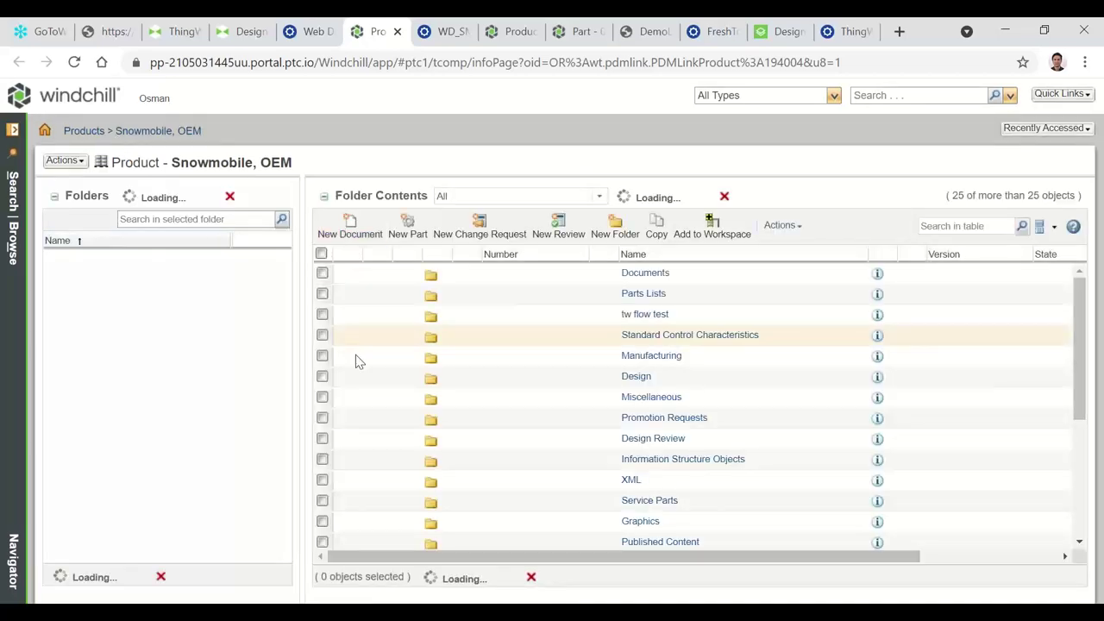
pyautogui.click(397, 32)
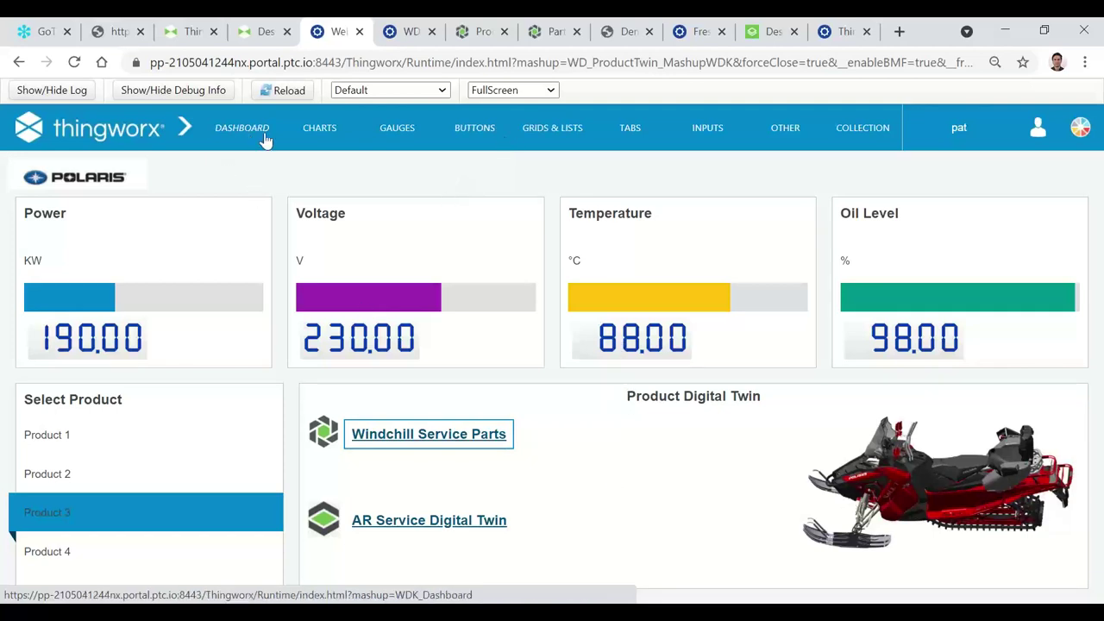
# Step: Look through the example pages for charts, gauges, buttons and tabs in the runtime application
pyautogui.click(317, 139)
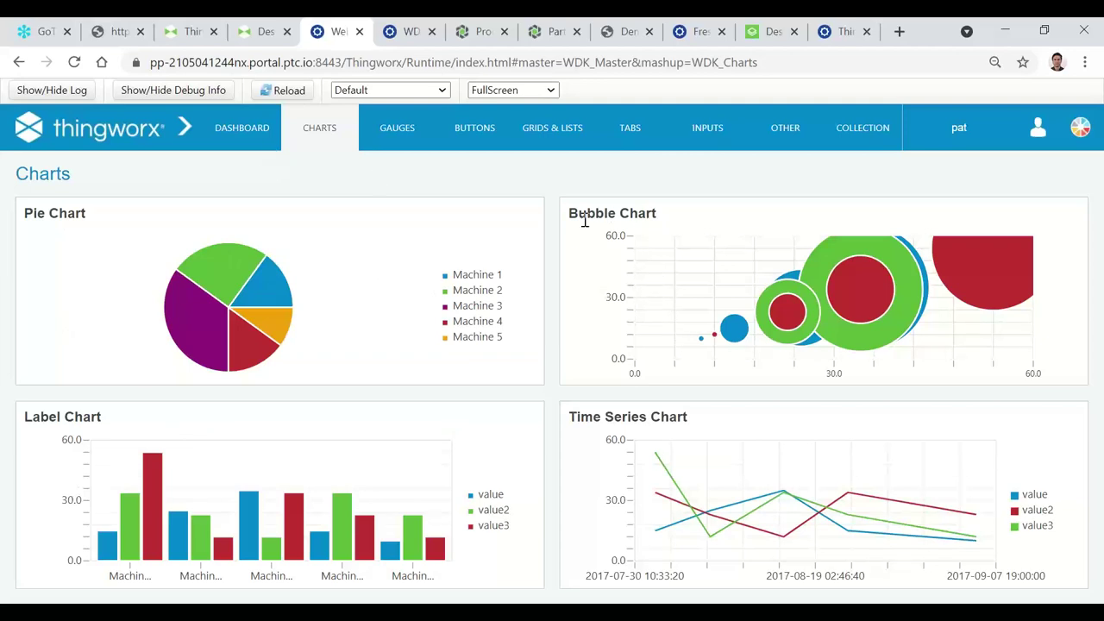
pyautogui.click(409, 138)
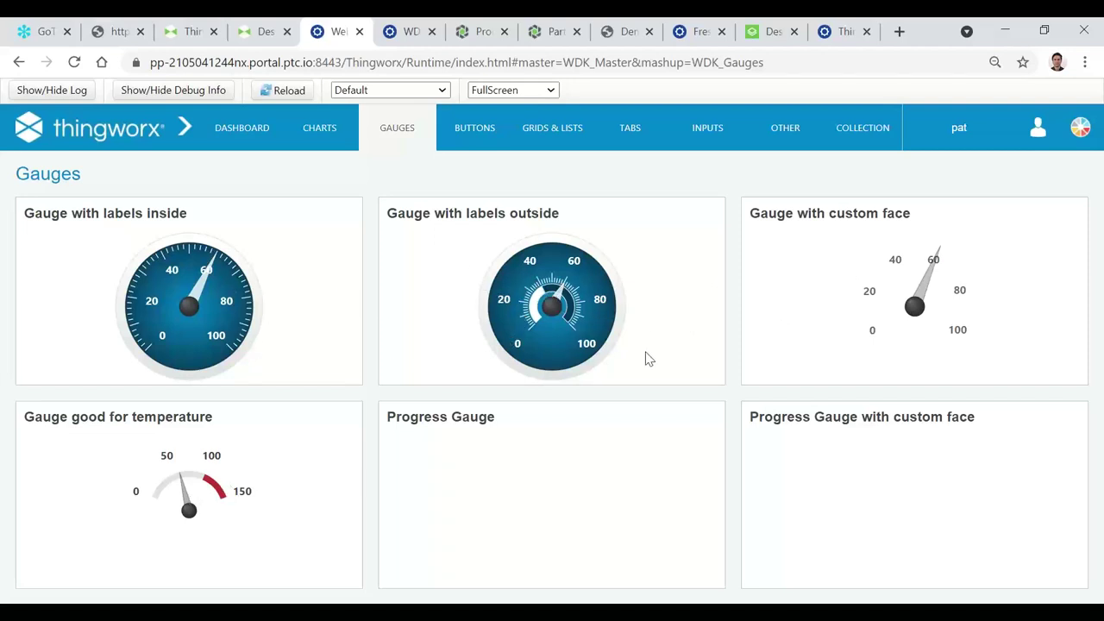
pyautogui.click(477, 131)
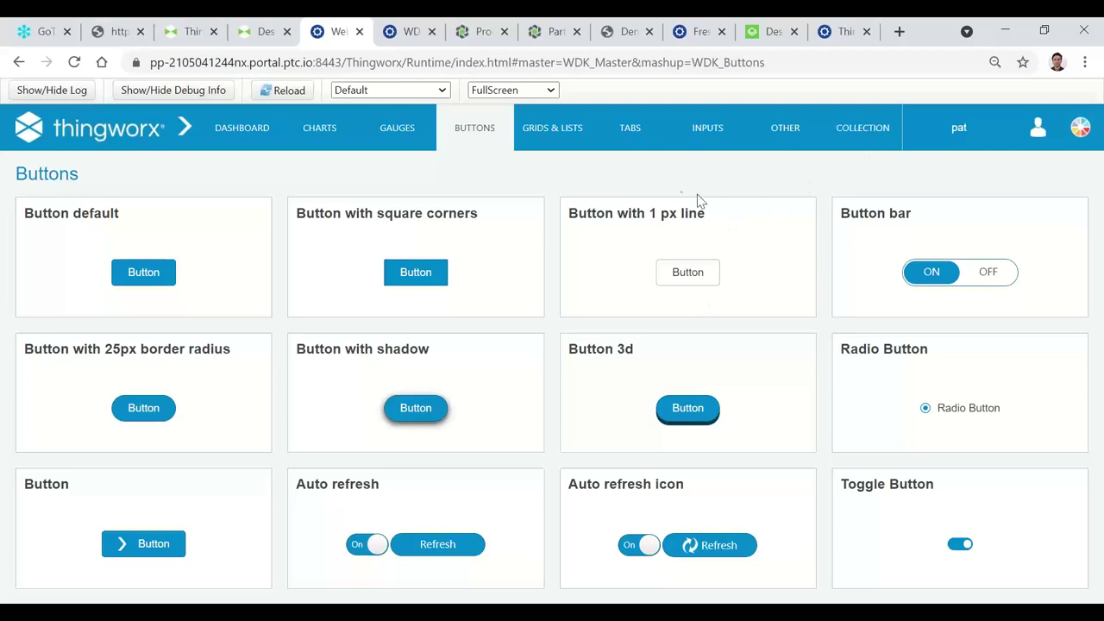
pyautogui.click(635, 138)
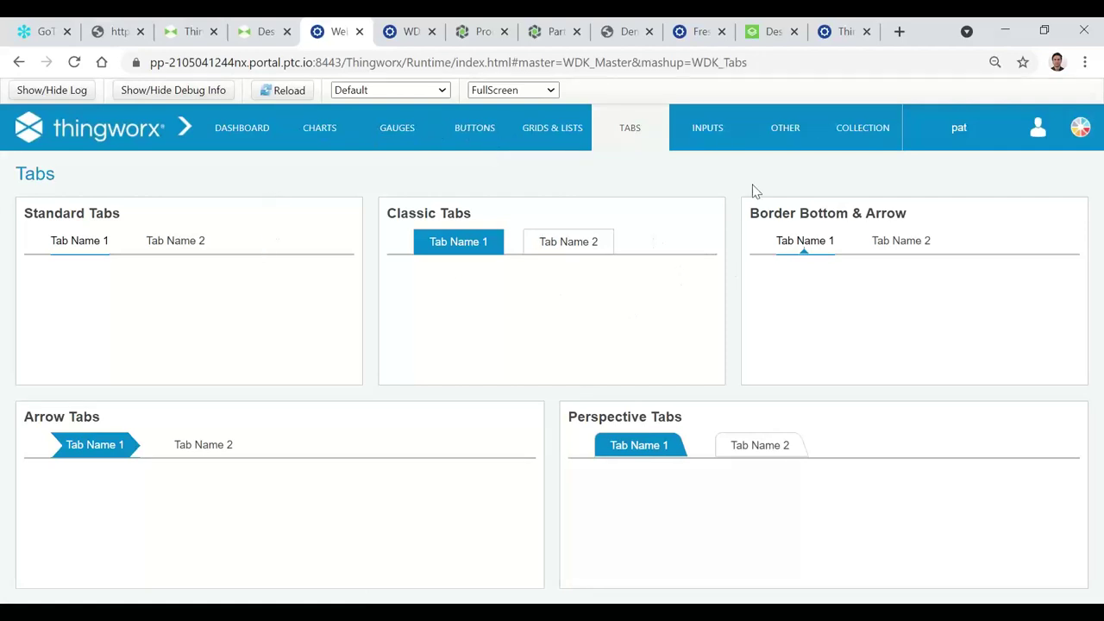
# Step: Open the Collection View Dashboard and examine its product statistics, chart and collection grid
pyautogui.click(853, 130)
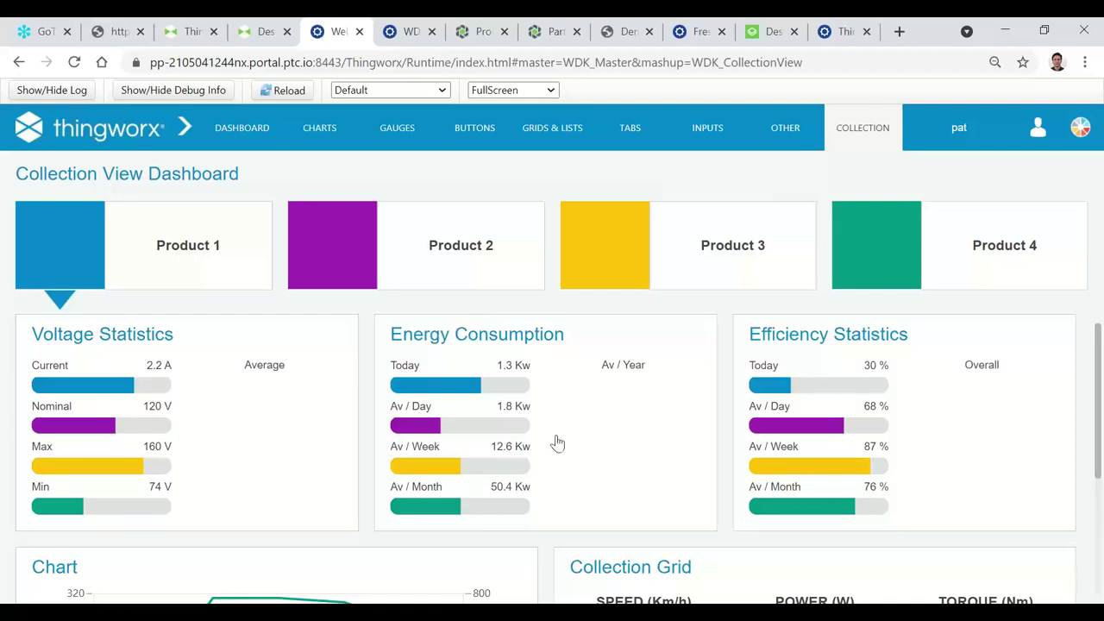
pyautogui.scroll(-1, 891, 404)
pyautogui.scroll(-5, 751, 457)
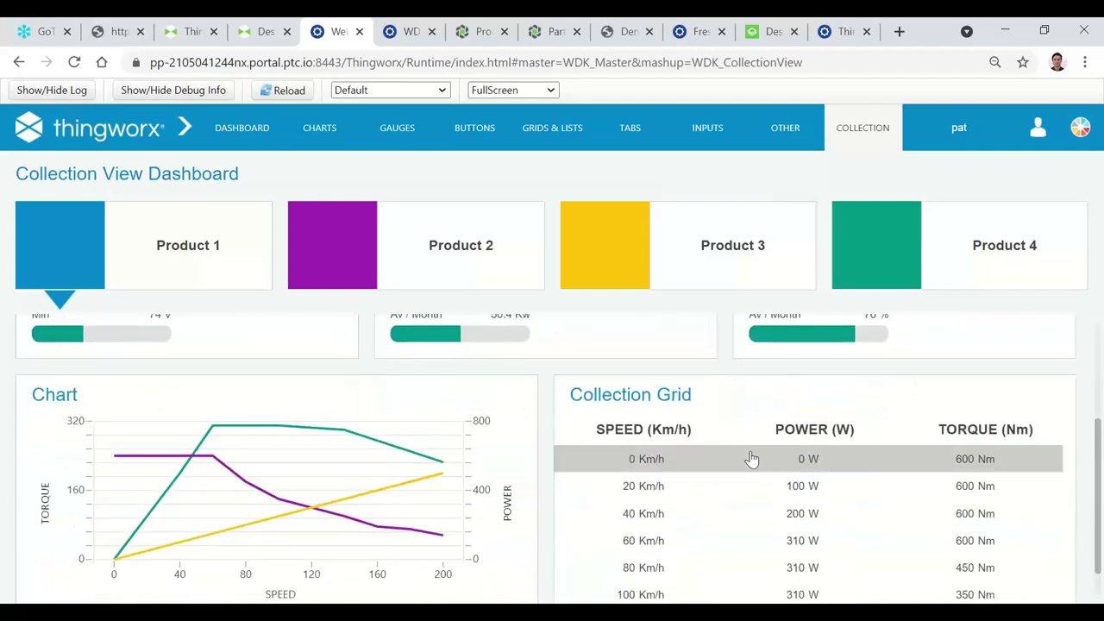
pyautogui.scroll(-3, 729, 485)
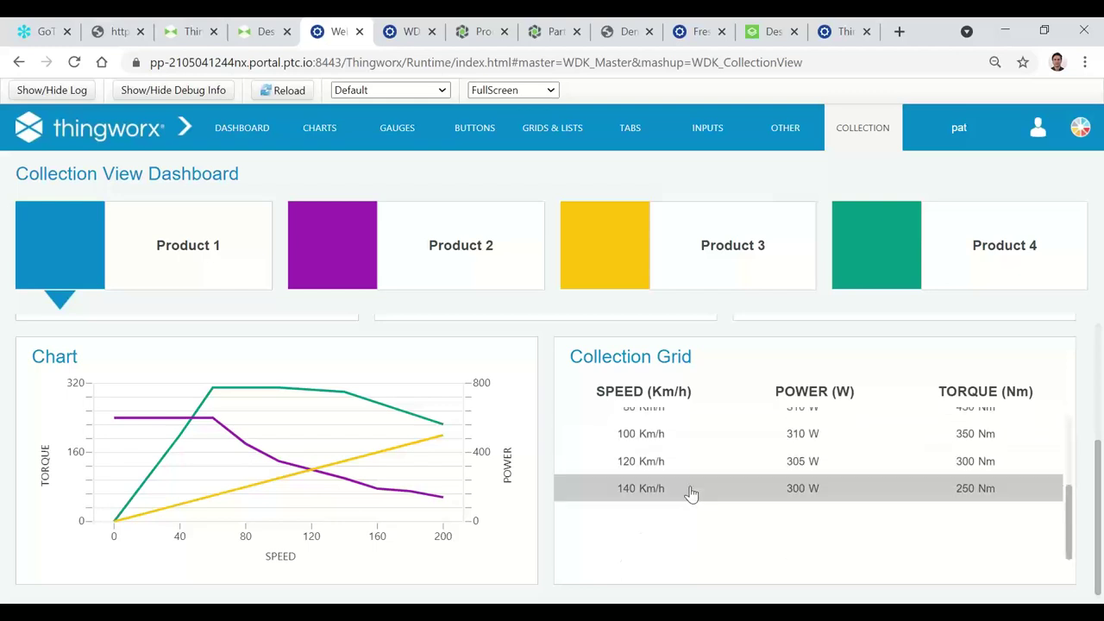
pyautogui.scroll(3, 690, 493)
pyautogui.scroll(1, 362, 475)
pyautogui.scroll(1, 351, 477)
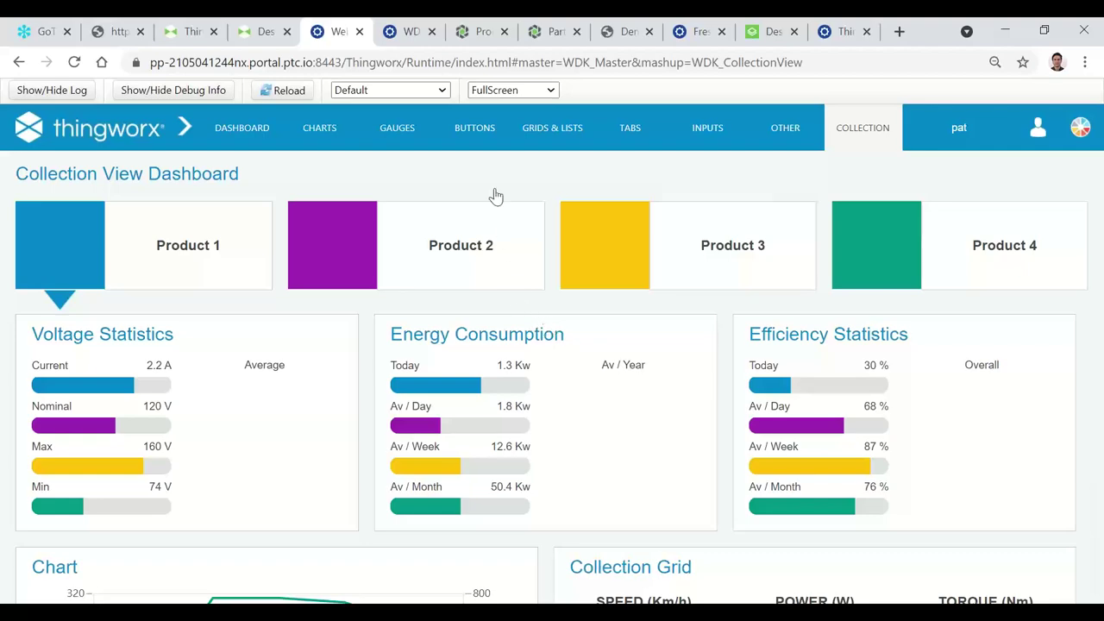
# Step: Switch to the PowerPoint presentation, start the slide show at the ThingWorx Demo slide and advance to the following slide
pyautogui.click(259, 33)
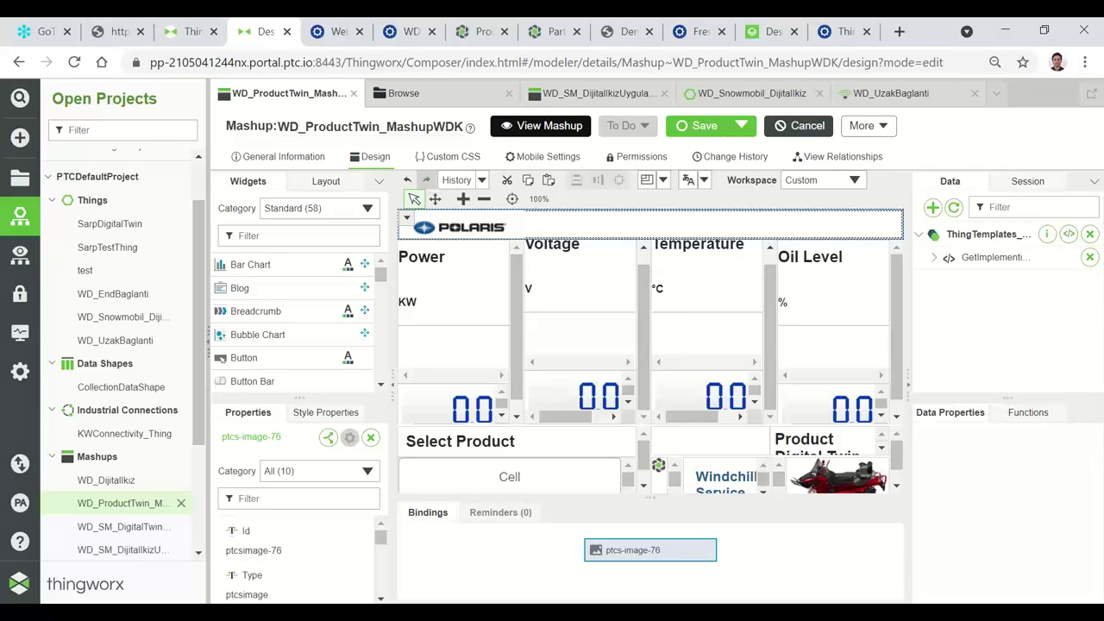
pyautogui.hotkey('alt', 'Tab')
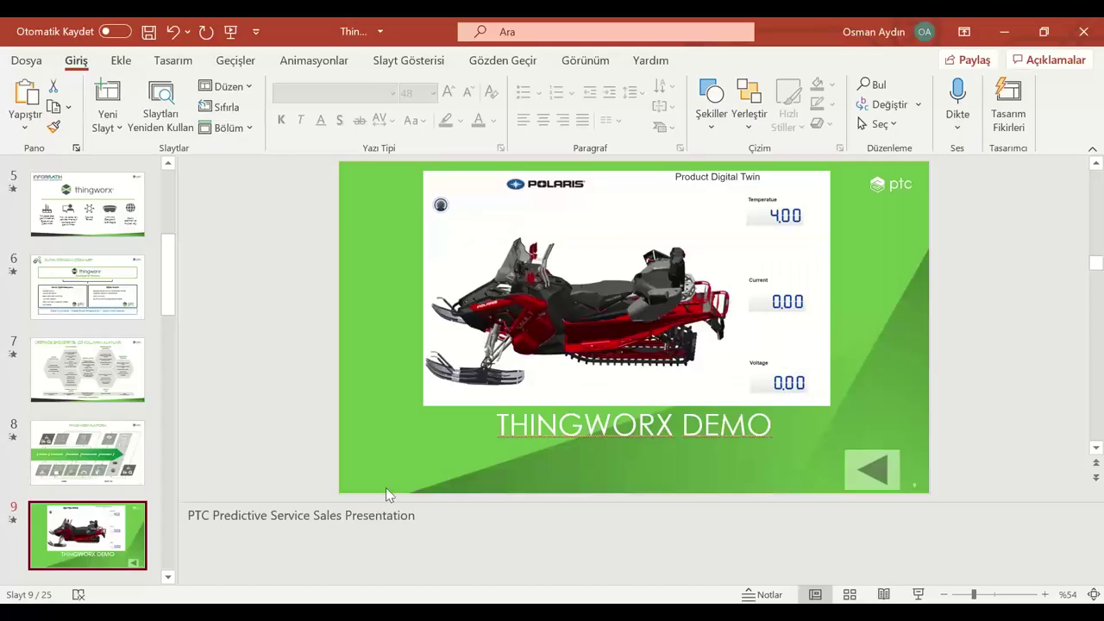
pyautogui.click(927, 595)
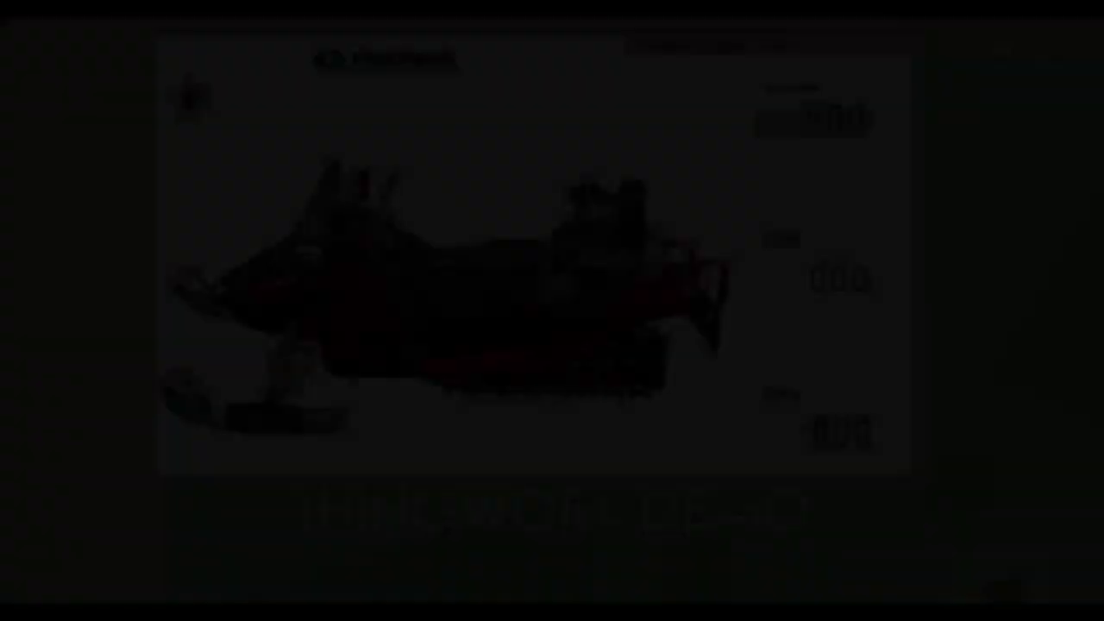
pyautogui.press('Right')
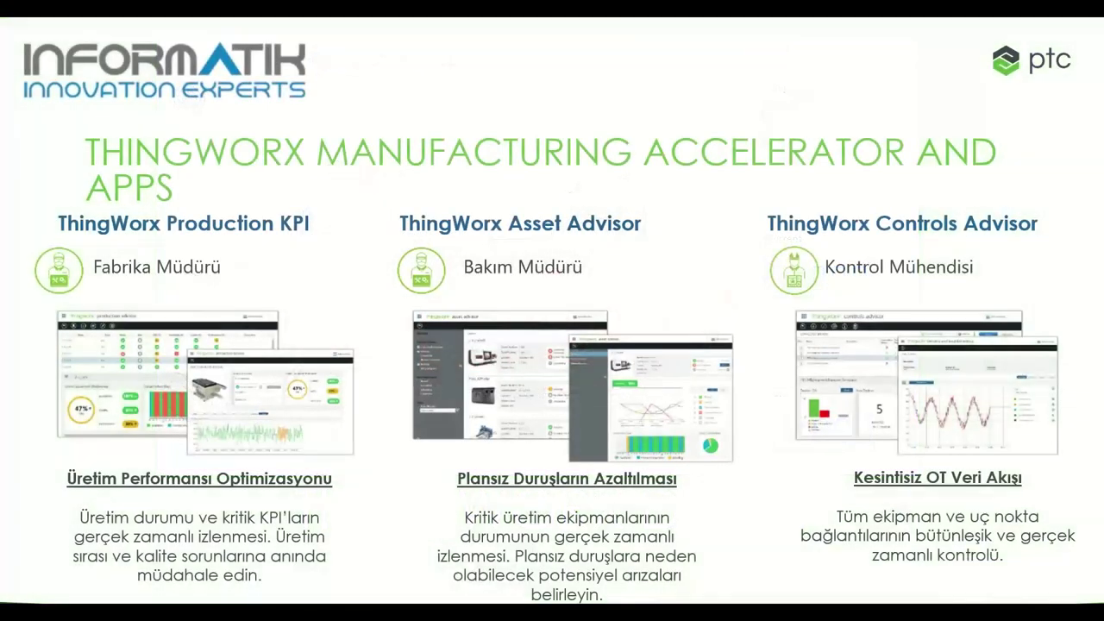
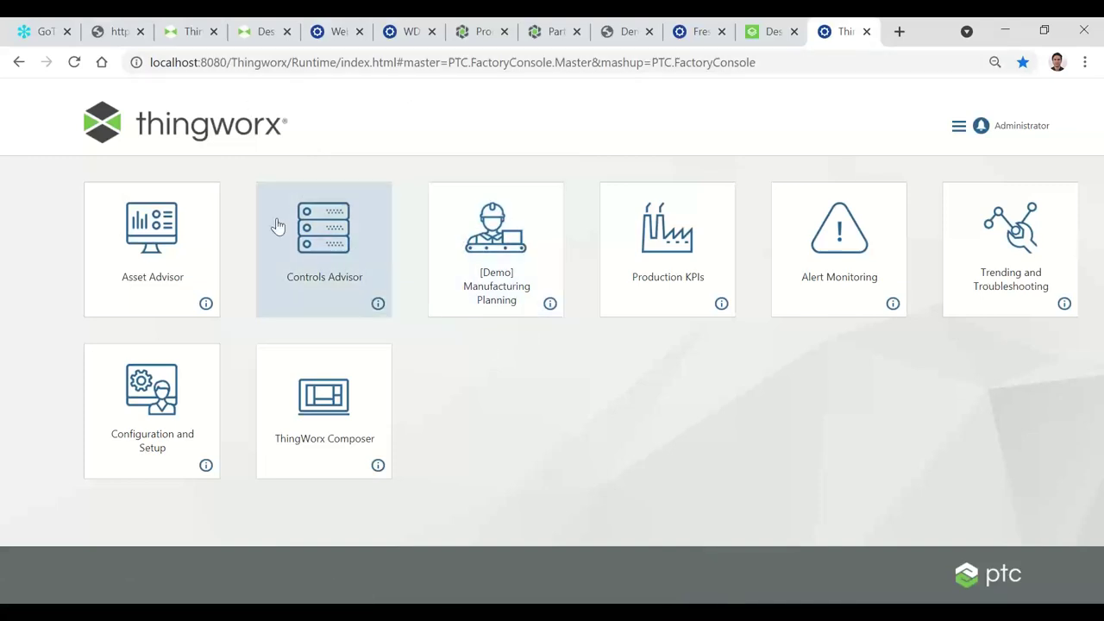
# Step: Open Controls Advisor and start creating a new connection named WD_UretimBaglanti
pyautogui.click(322, 236)
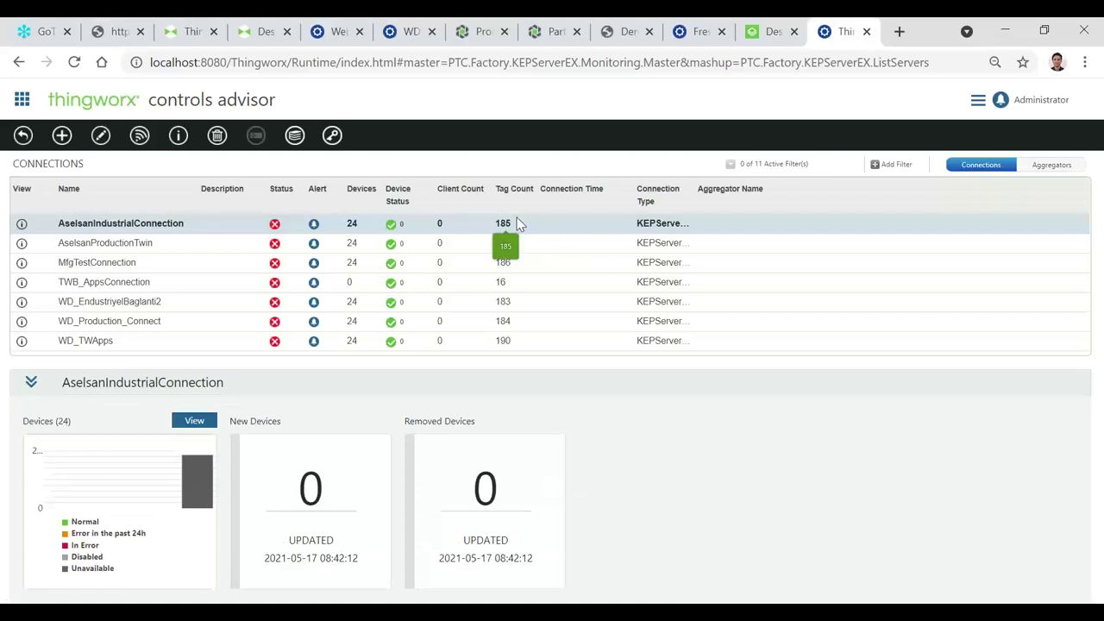
pyautogui.click(516, 222)
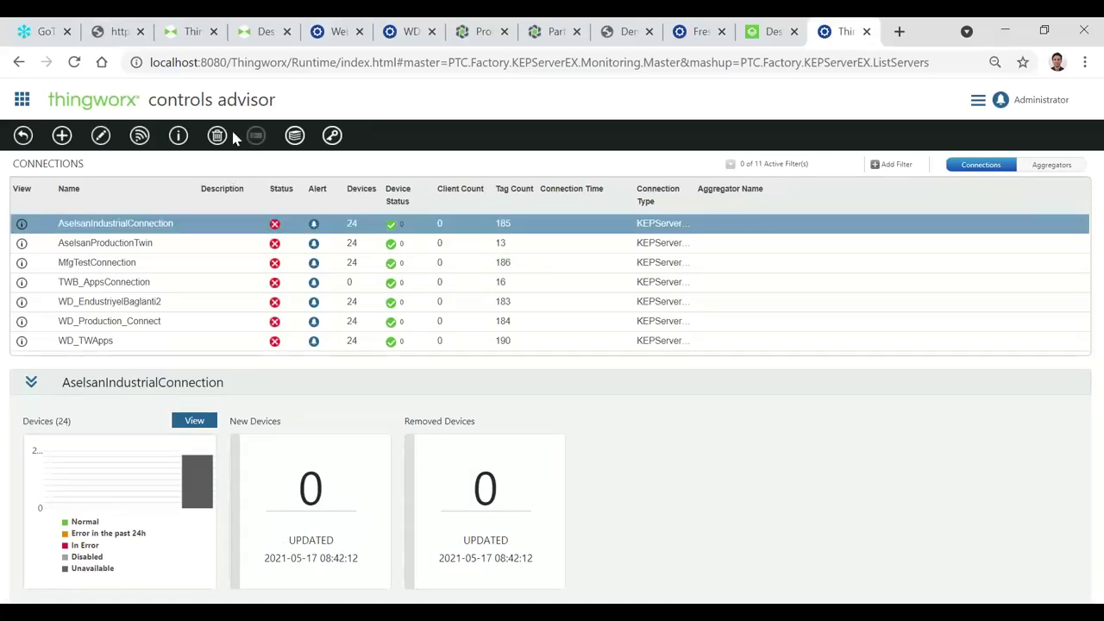
pyautogui.click(62, 135)
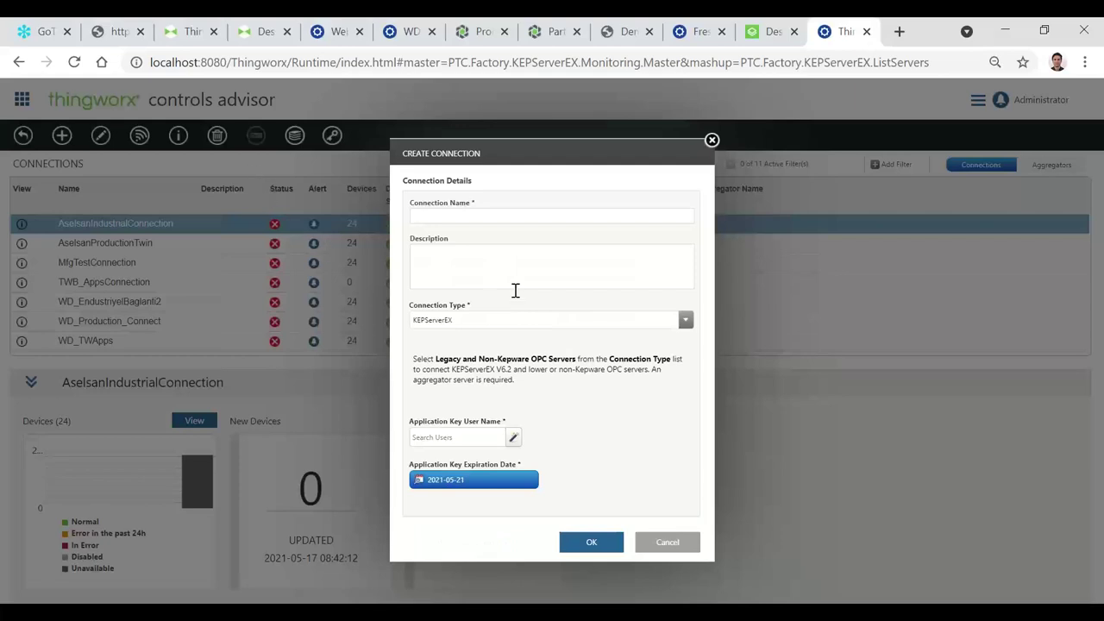
pyautogui.click(475, 216)
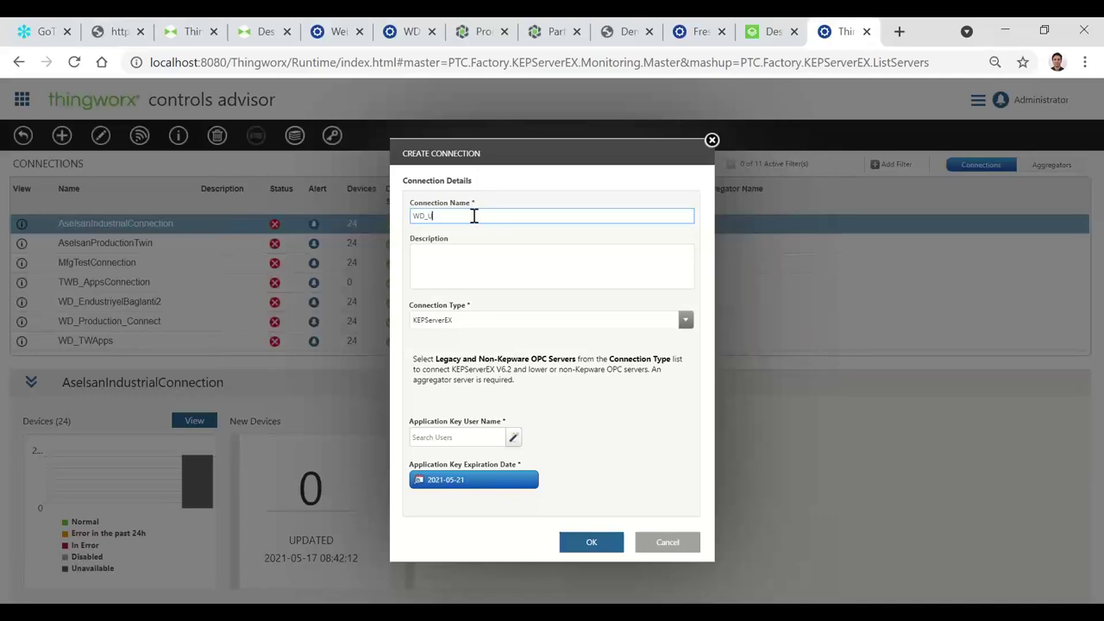
pyautogui.write('WD_UretimBaglanti')
# Step: Assign Administrator as the application key user for the new connection
pyautogui.click(487, 435)
pyautogui.write('Ad')
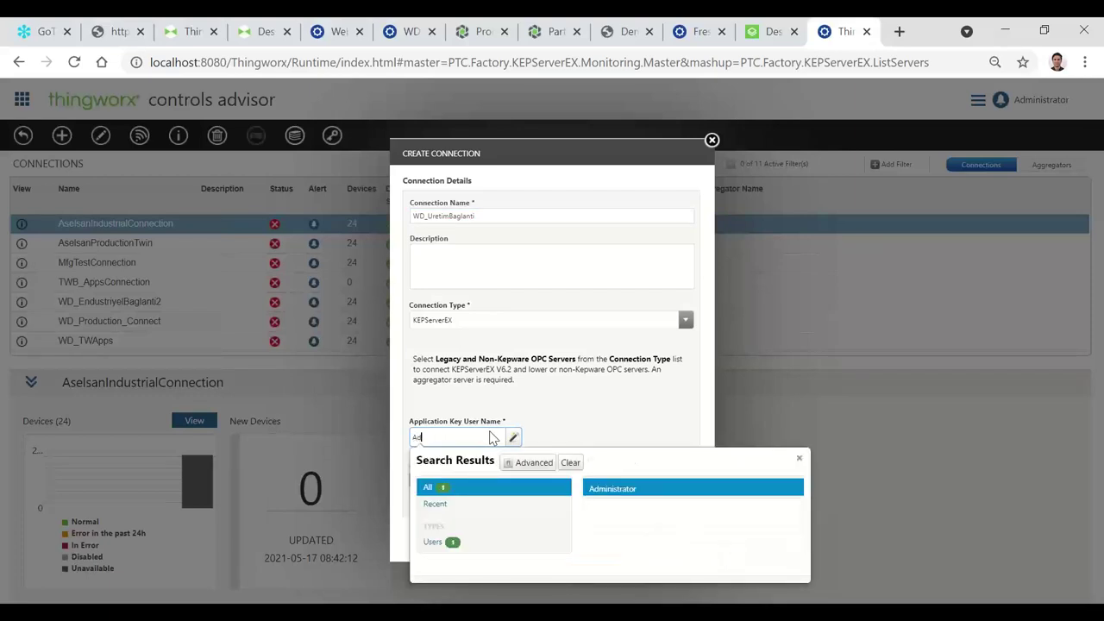
pyautogui.click(618, 489)
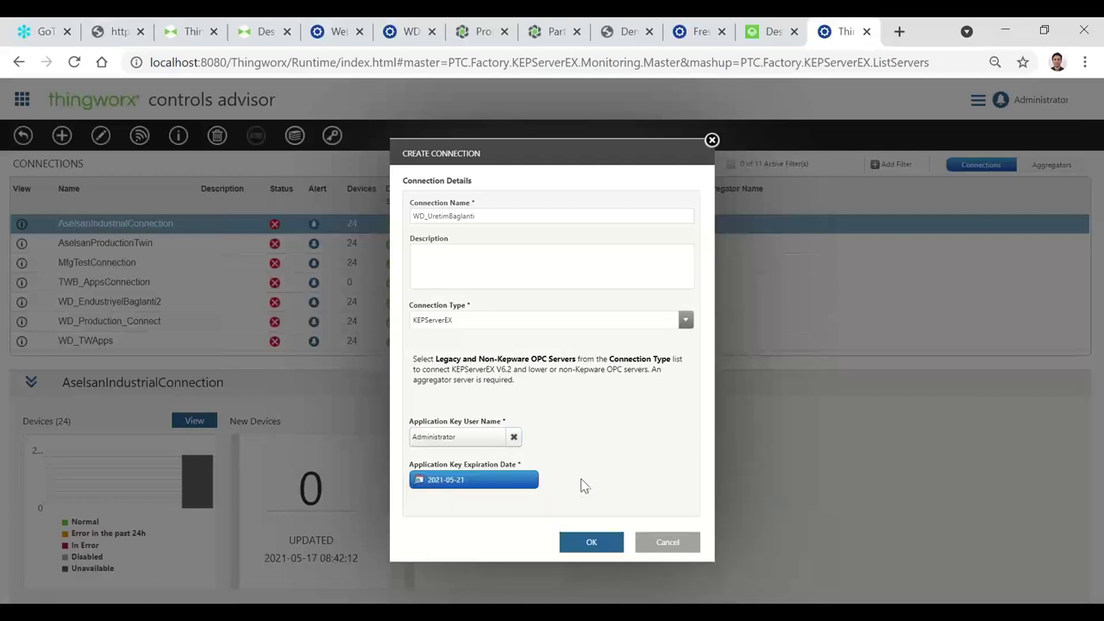
# Step: Set the application key expiration date to 2022-05-11 and create the connection
pyautogui.click(523, 480)
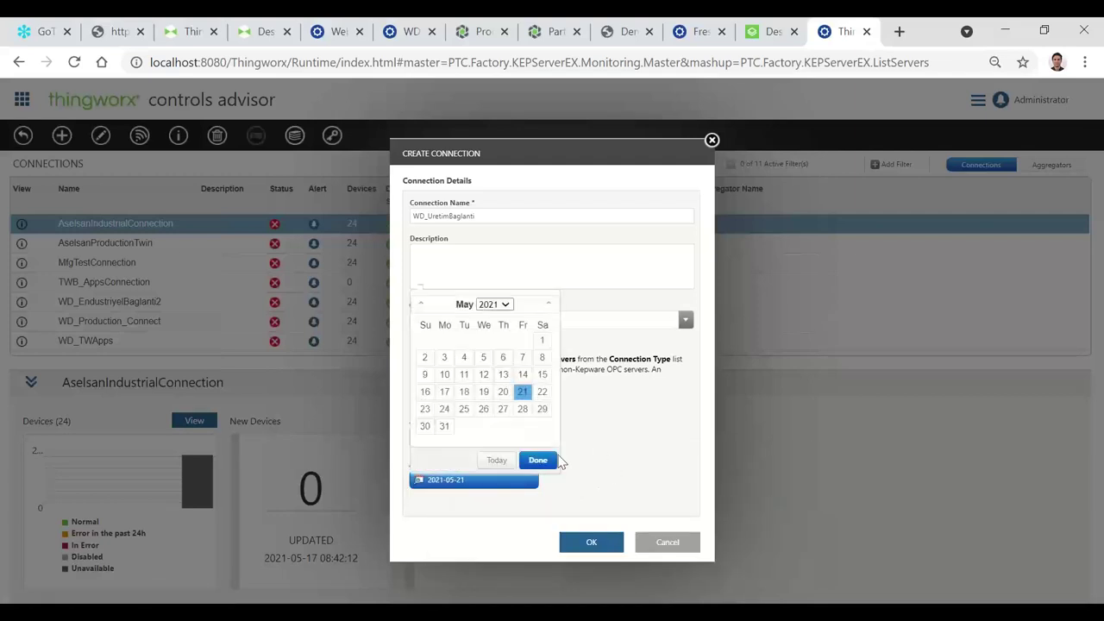
pyautogui.click(505, 304)
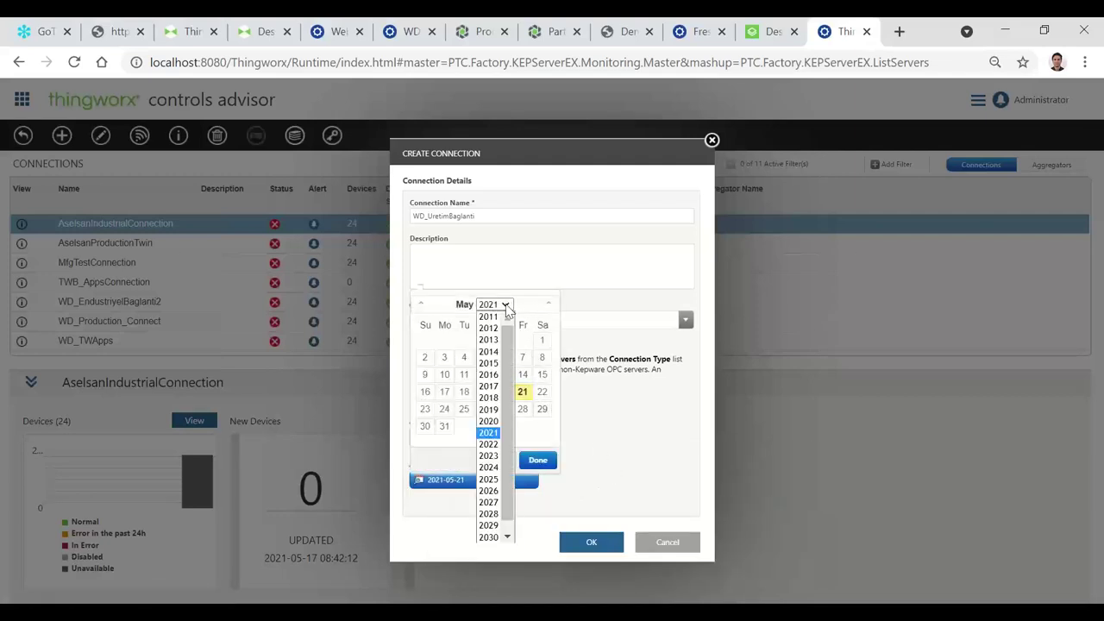
pyautogui.click(489, 444)
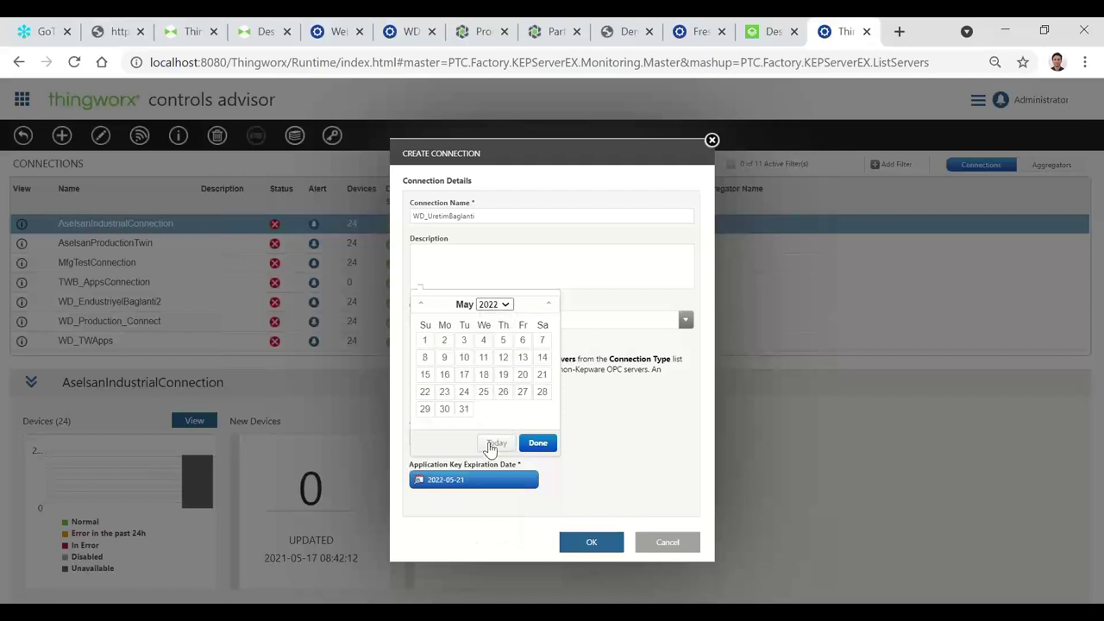
pyautogui.click(485, 359)
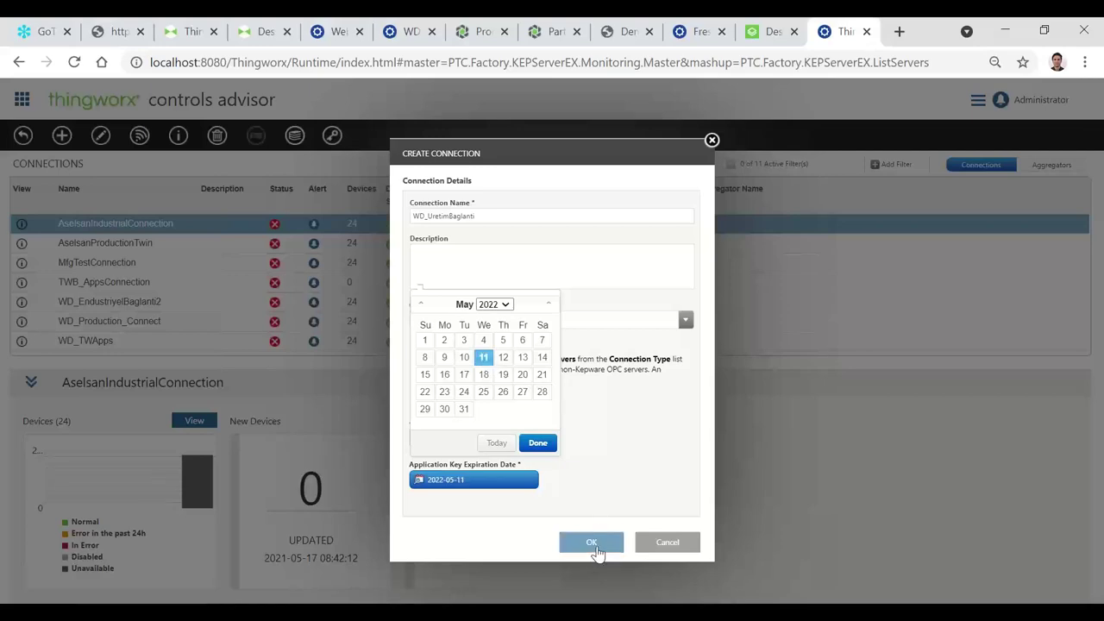
pyautogui.click(536, 443)
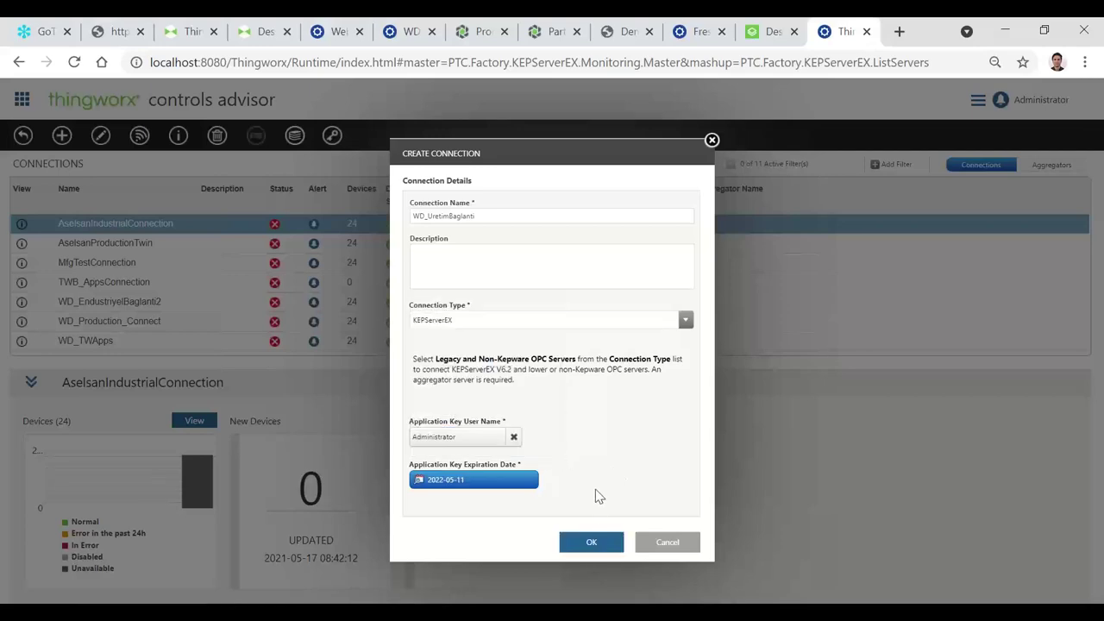
pyautogui.click(591, 542)
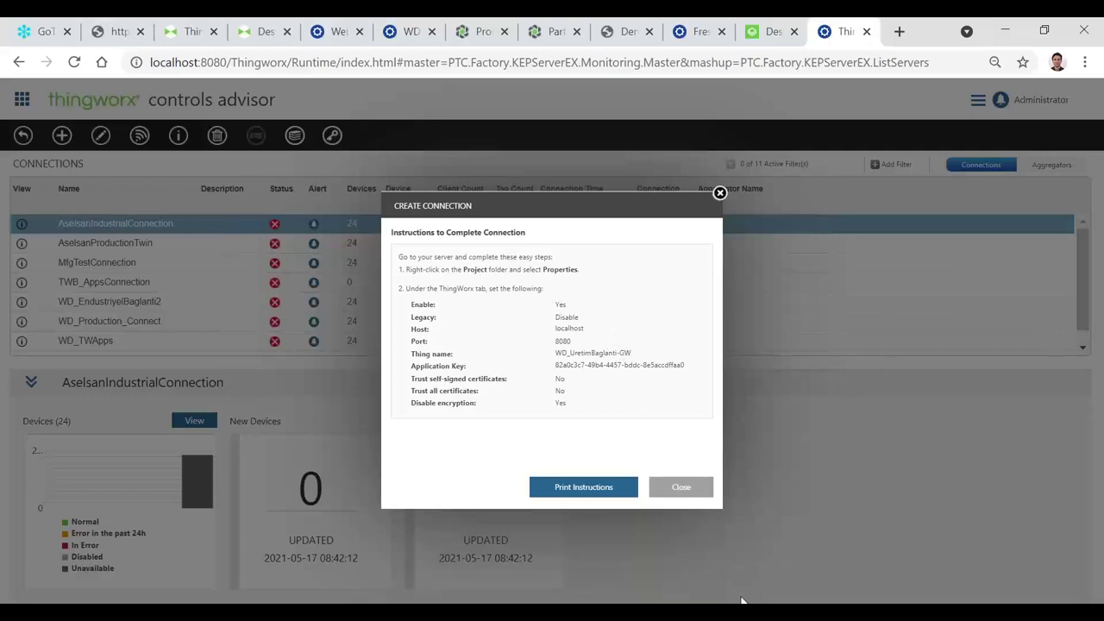
# Step: Switch to ThingWorx Kepware Server 6 Configuration and open the ThingWorx property group of the Project
pyautogui.hotkey('alt', 'Tab')
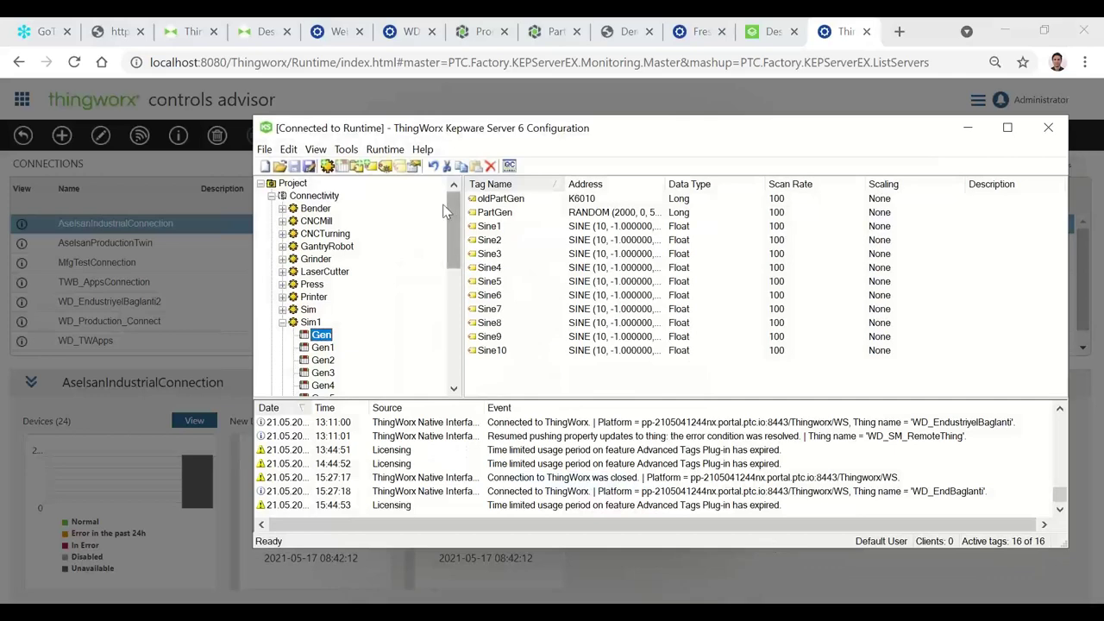
pyautogui.click(293, 184)
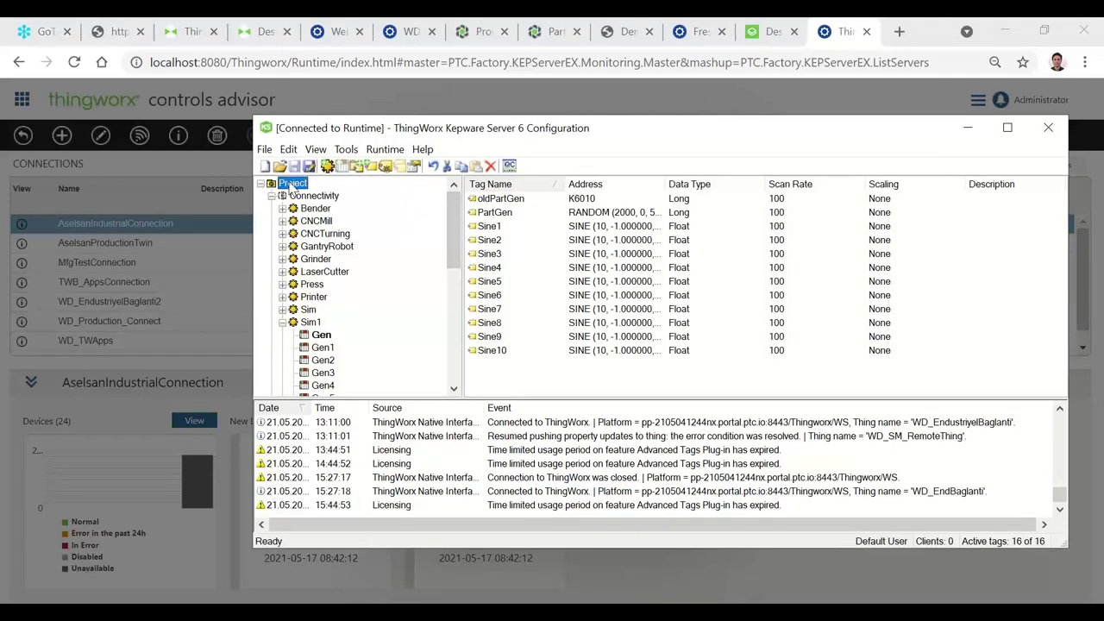
pyautogui.rightClick(294, 184)
pyautogui.click(335, 191)
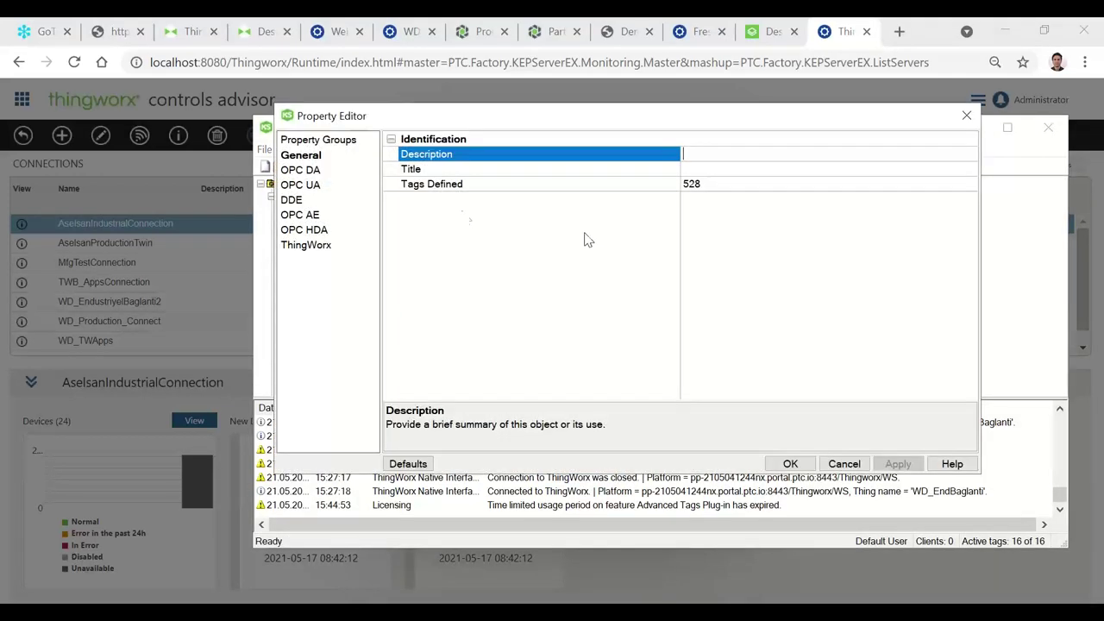
pyautogui.click(321, 246)
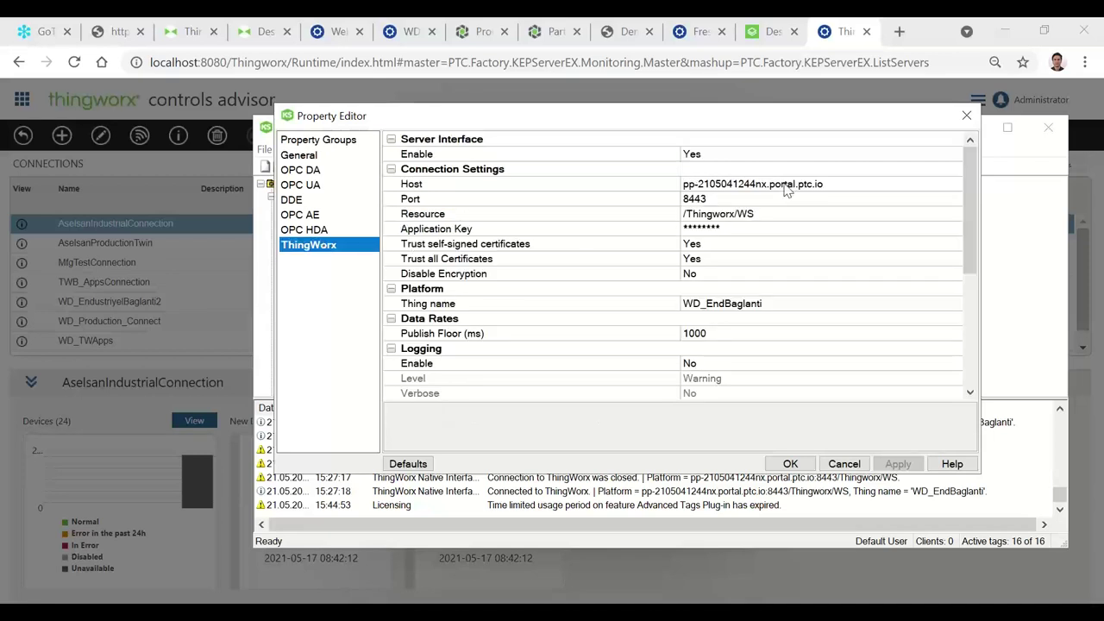
# Step: Replace the ThingWorx connection host with 198.165.1.5
pyautogui.click(846, 186)
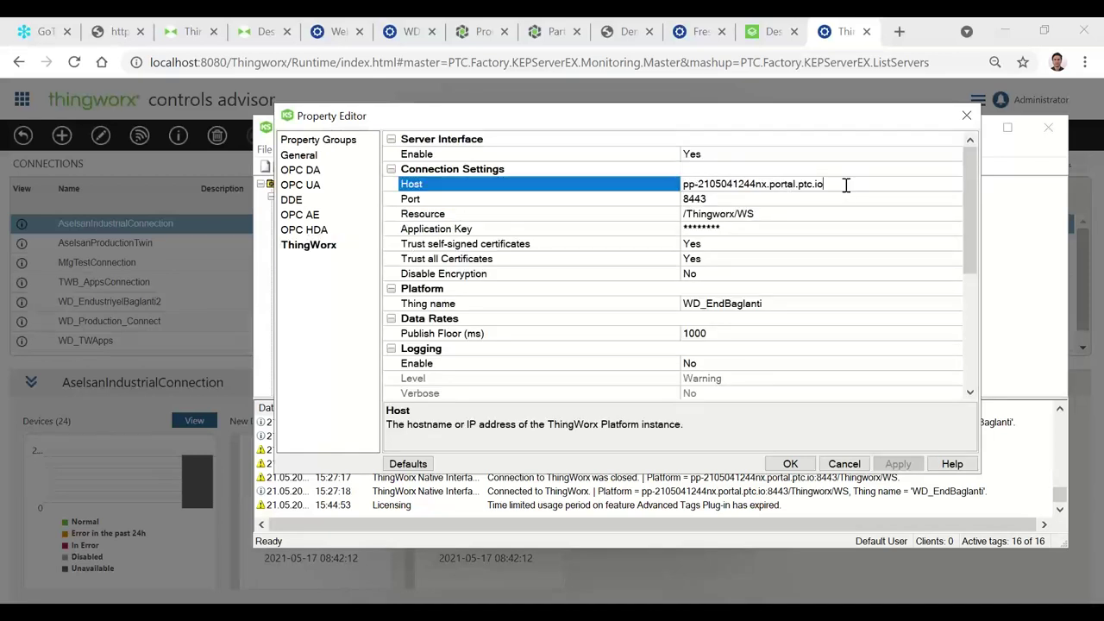
pyautogui.moveTo(847, 185); pyautogui.dragTo(677, 194)
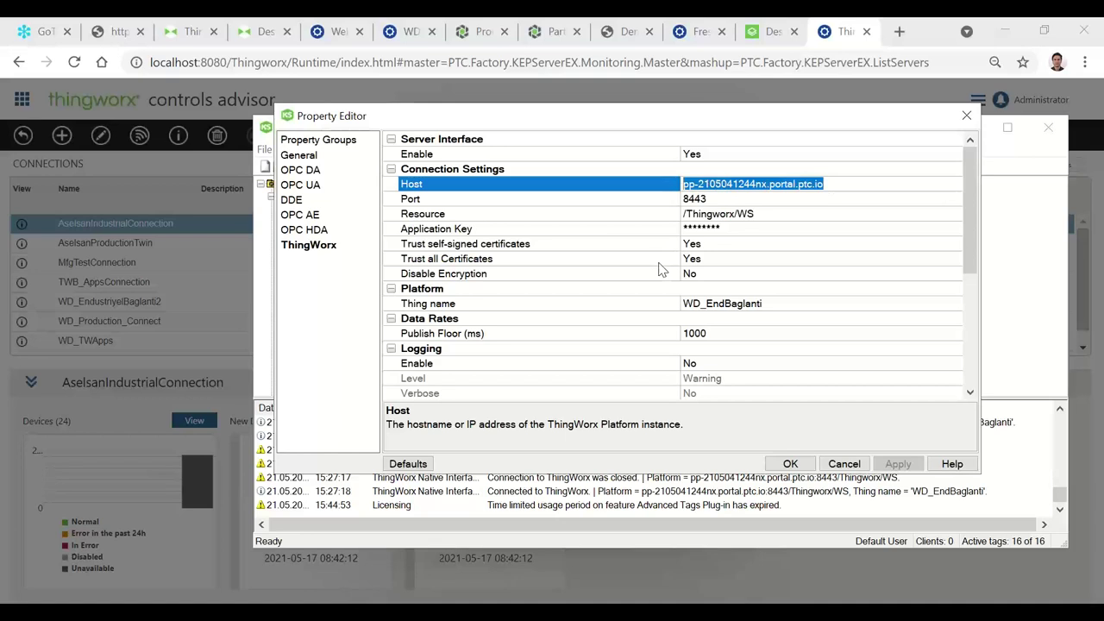
pyautogui.write('198.165.1.5')
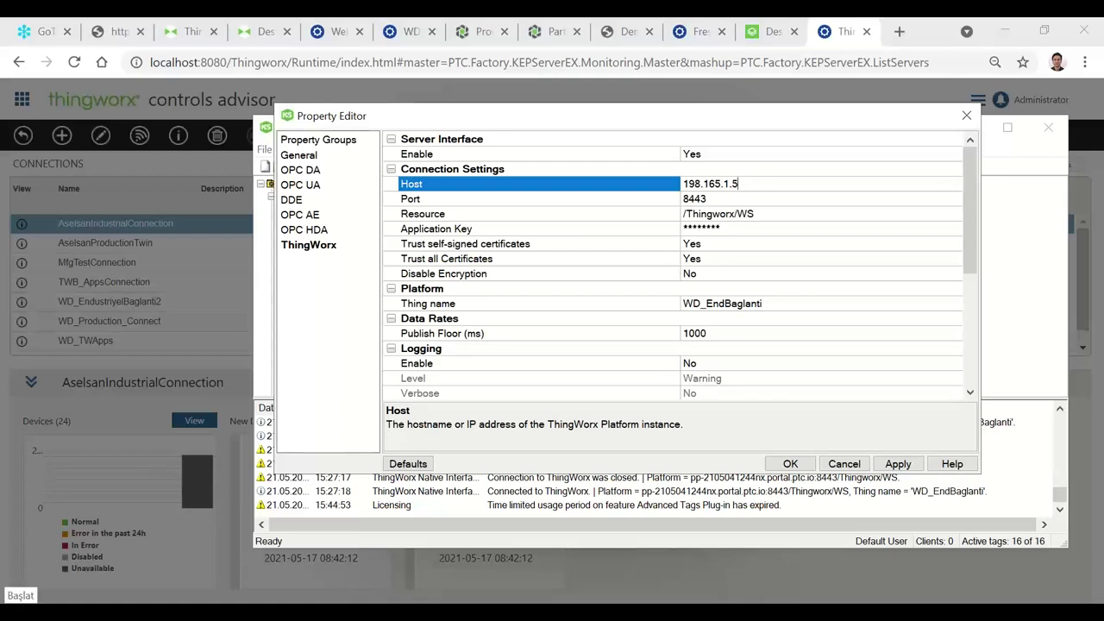
# Step: Open the Windows Command Prompt (Komut İstemi) and run ipconfig to look up the computer's IPv4 address
pyautogui.click(19, 613)
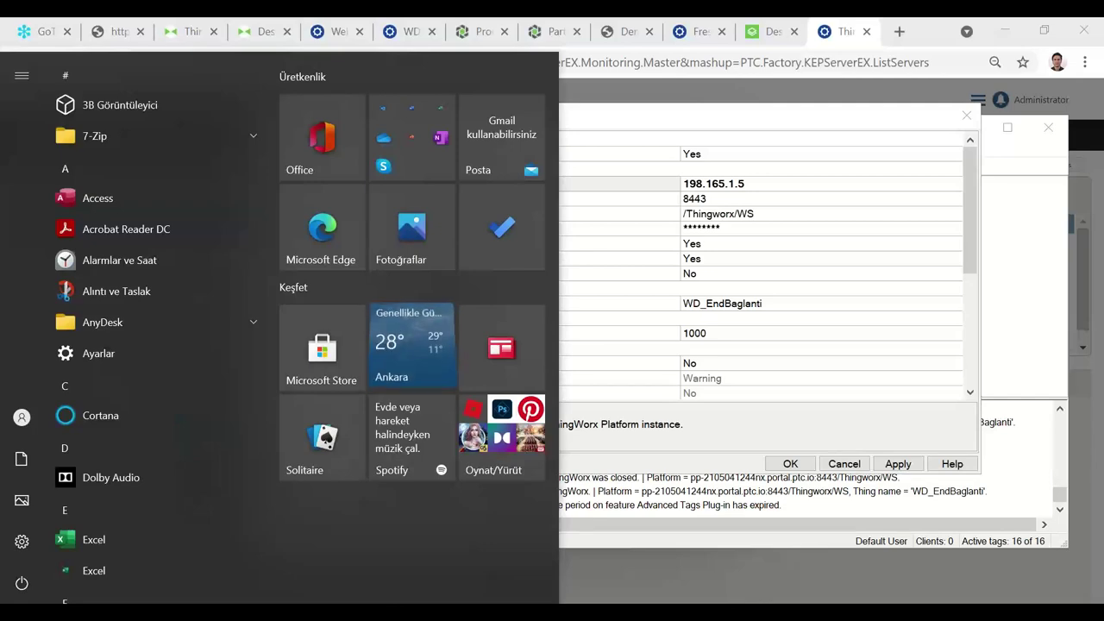
pyautogui.write('kom')
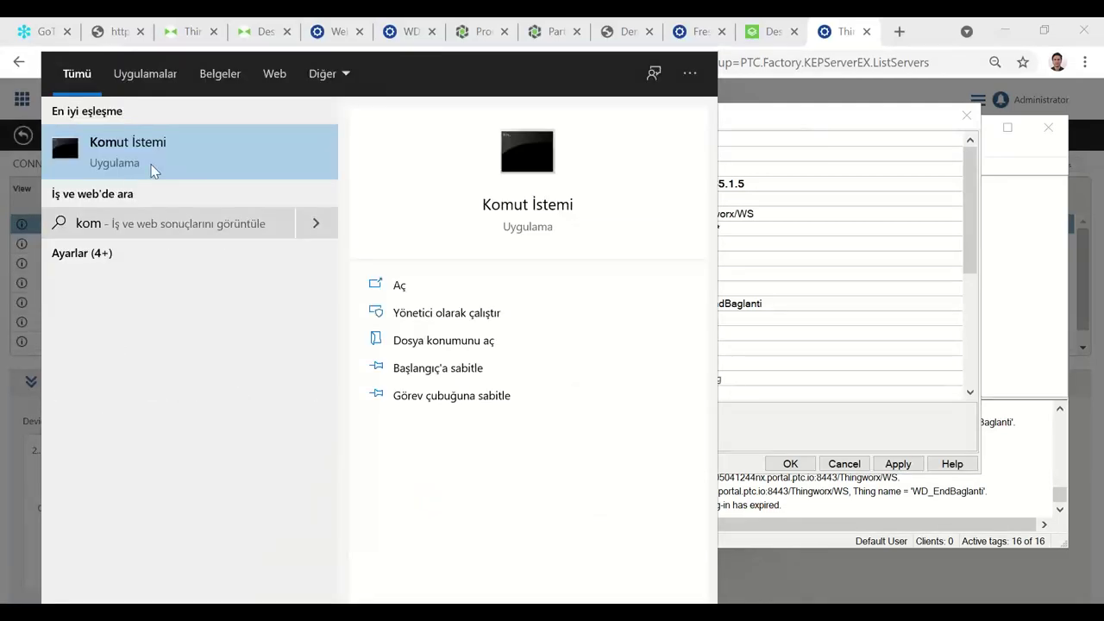
pyautogui.click(153, 170)
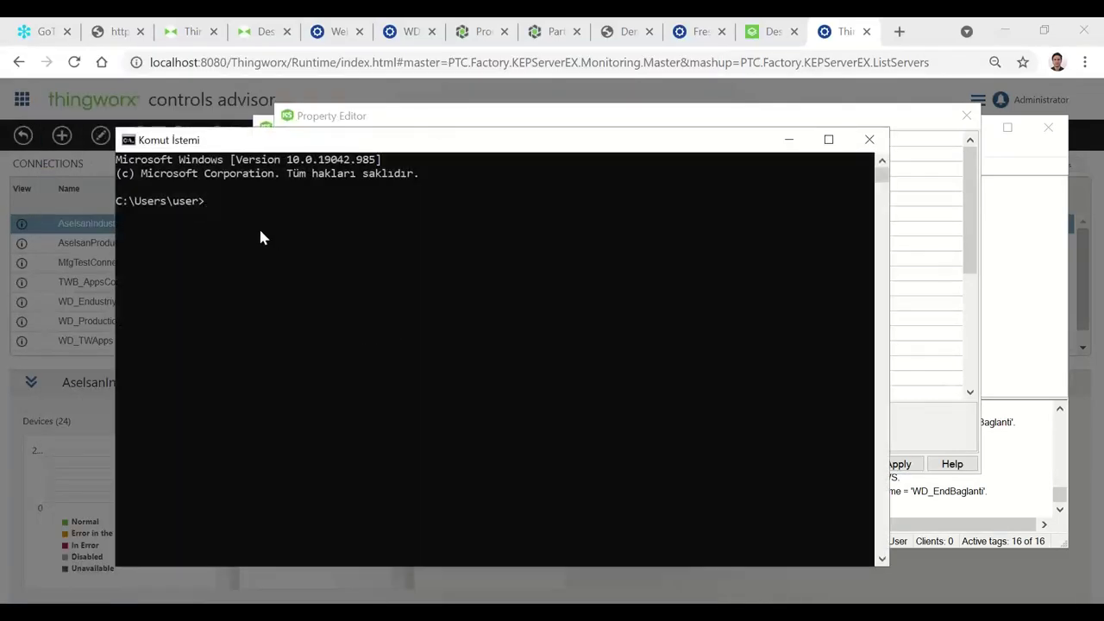
pyautogui.write('ipcon')
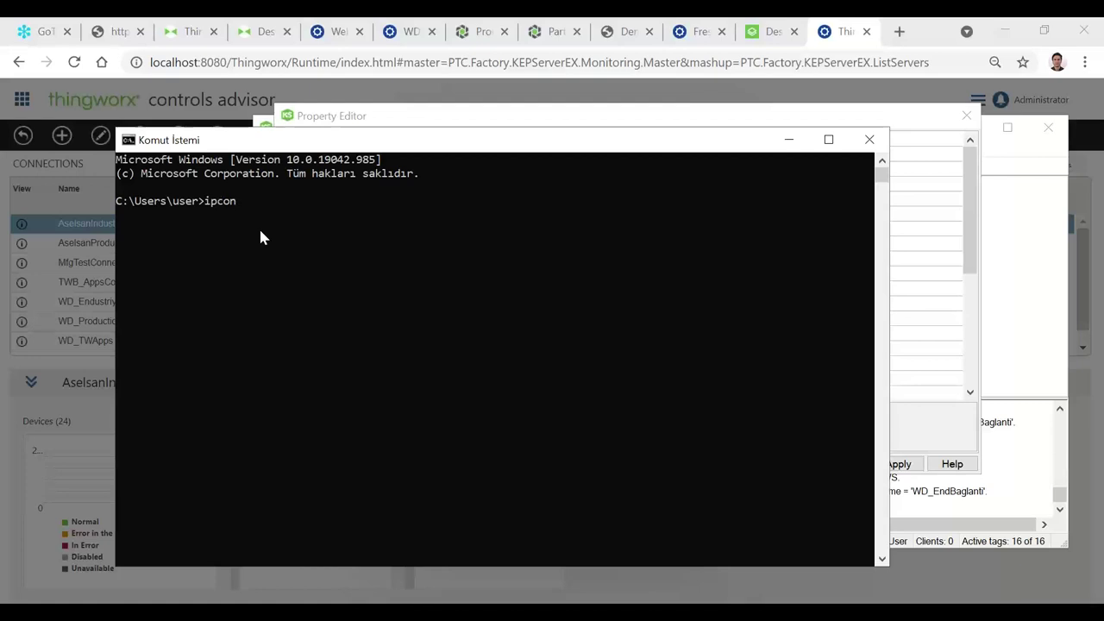
pyautogui.write('fig')
pyautogui.press('Return')
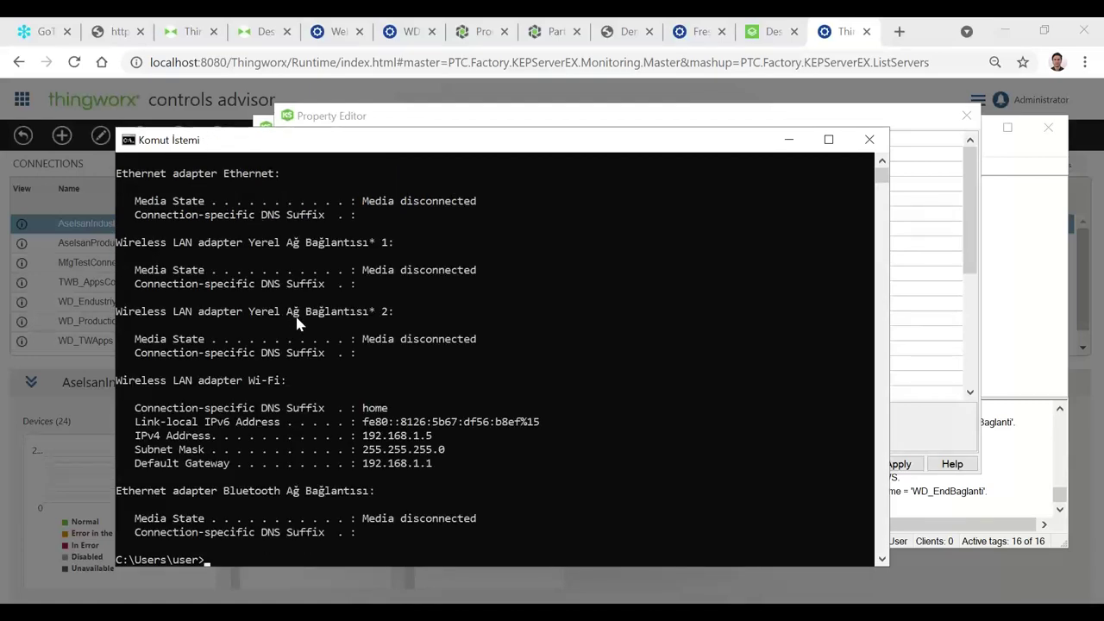
# Step: Back in the Kepware Property Editor, correct the connection host to 192.168.1.5 and set the port to 8080
pyautogui.click(926, 189)
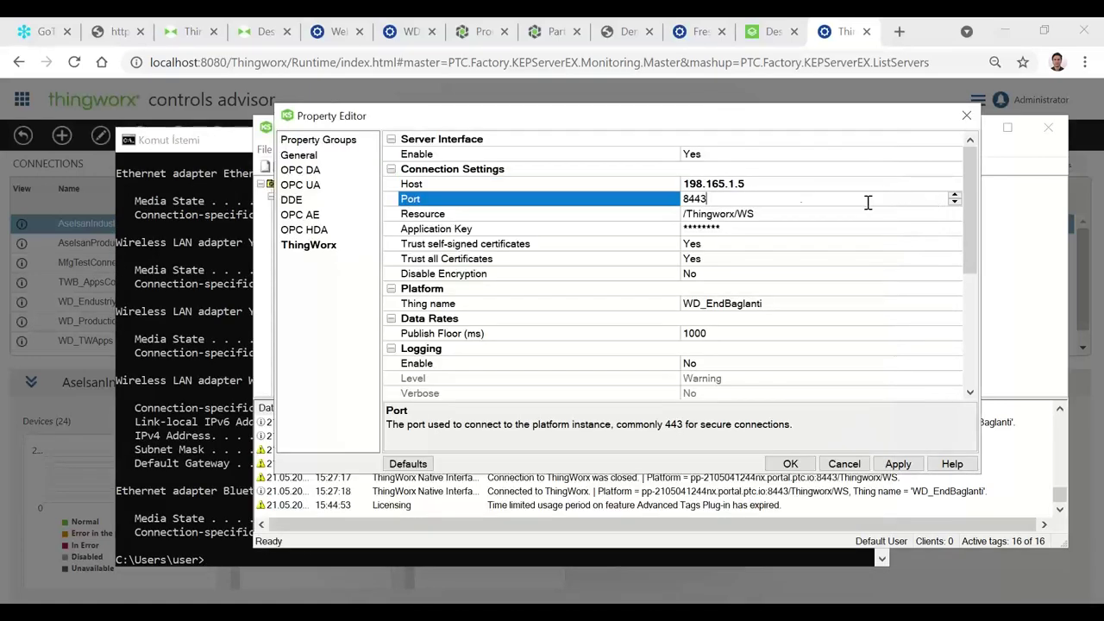
pyautogui.click(753, 184)
pyautogui.moveTo(754, 184); pyautogui.dragTo(693, 176)
pyautogui.write('2.1')
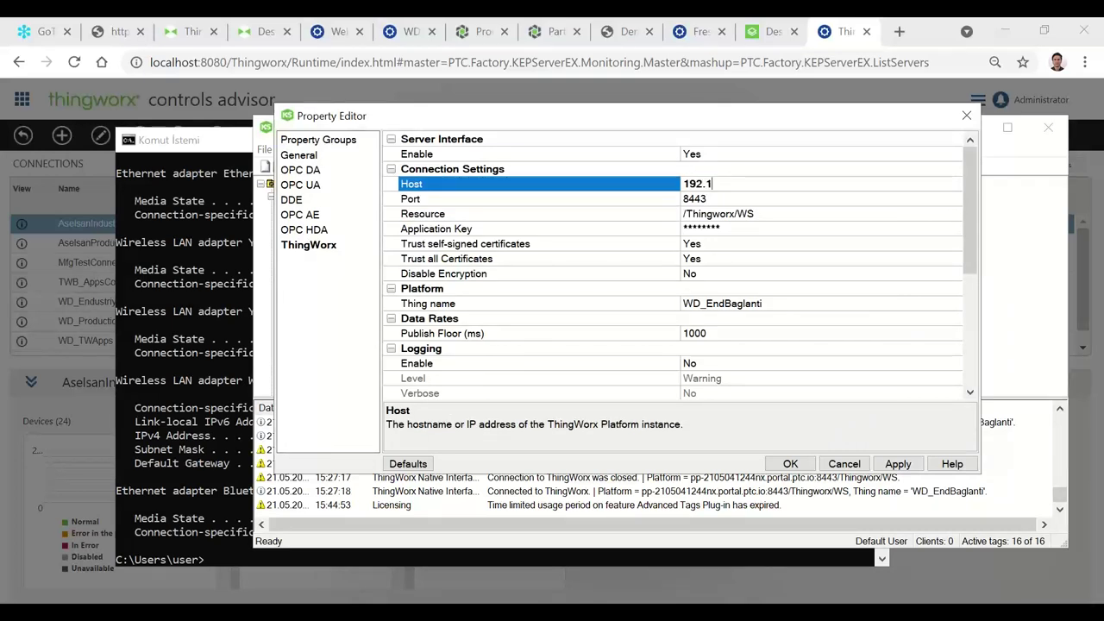
pyautogui.press('Return')
pyautogui.write('5')
pyautogui.click(781, 198)
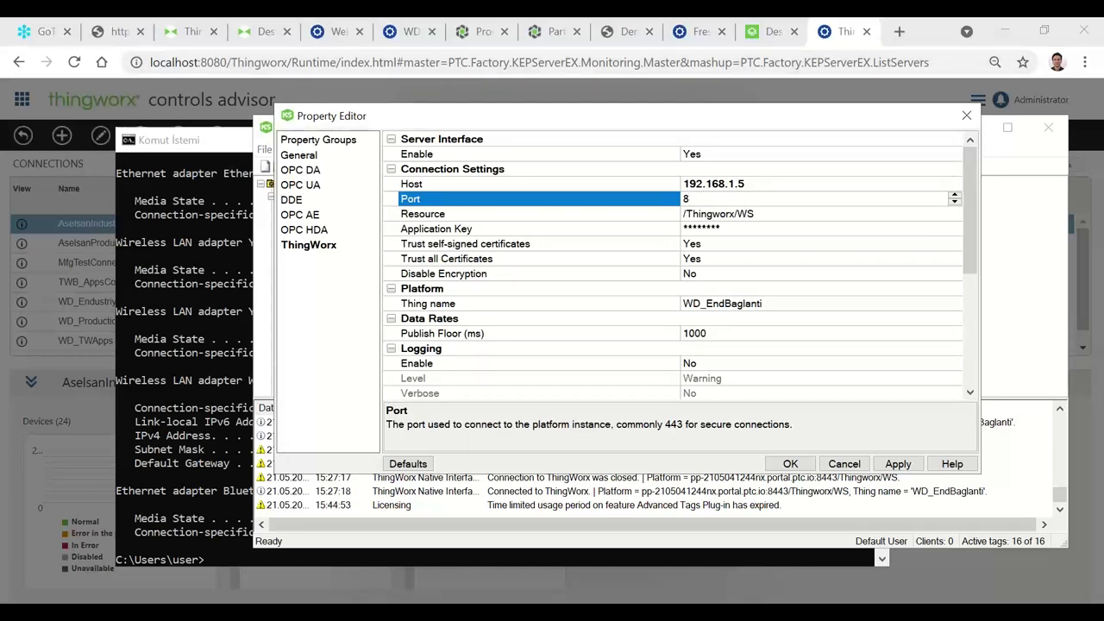
pyautogui.write('8080')
# Step: Copy the application key from the Controls Advisor connection instructions and paste it as the Application Key in the Kepware project properties
pyautogui.click(606, 577)
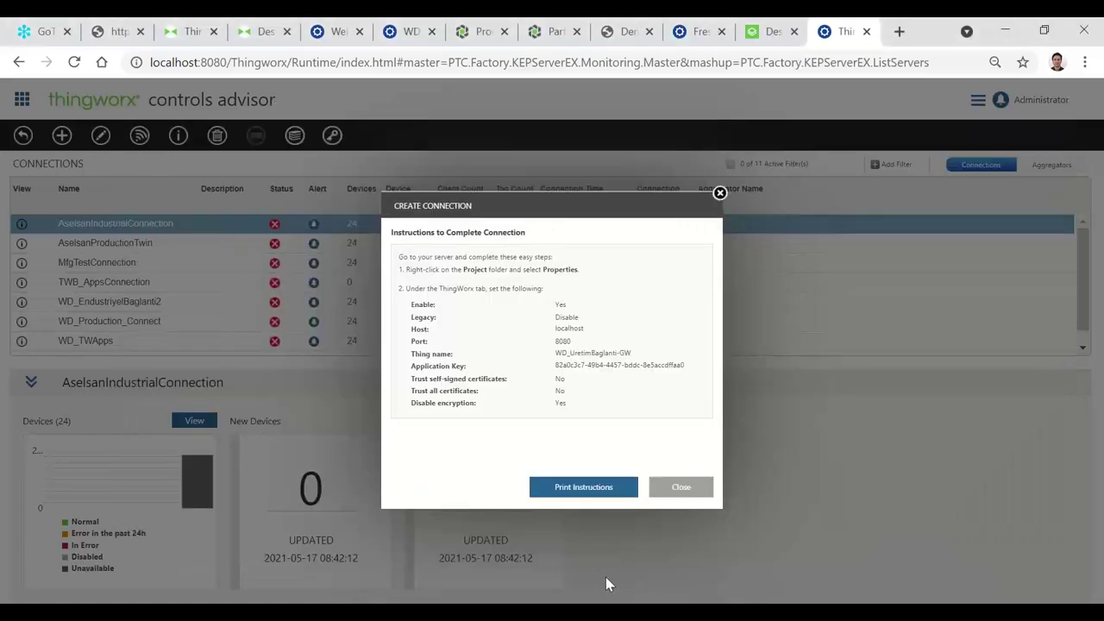
pyautogui.click(682, 368)
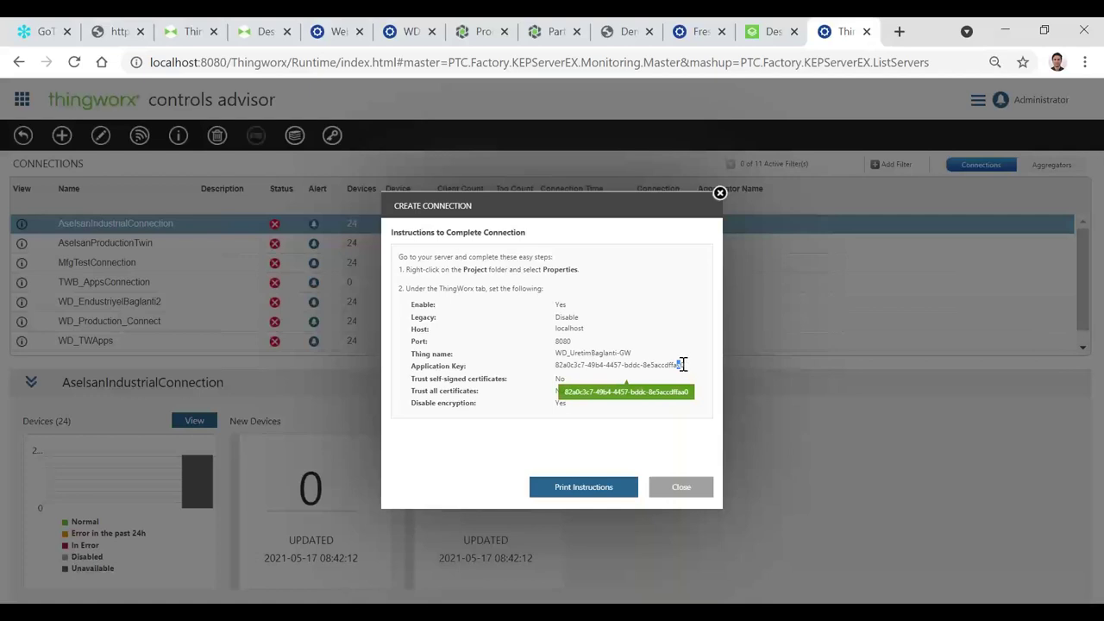
pyautogui.moveTo(686, 370); pyautogui.dragTo(558, 371)
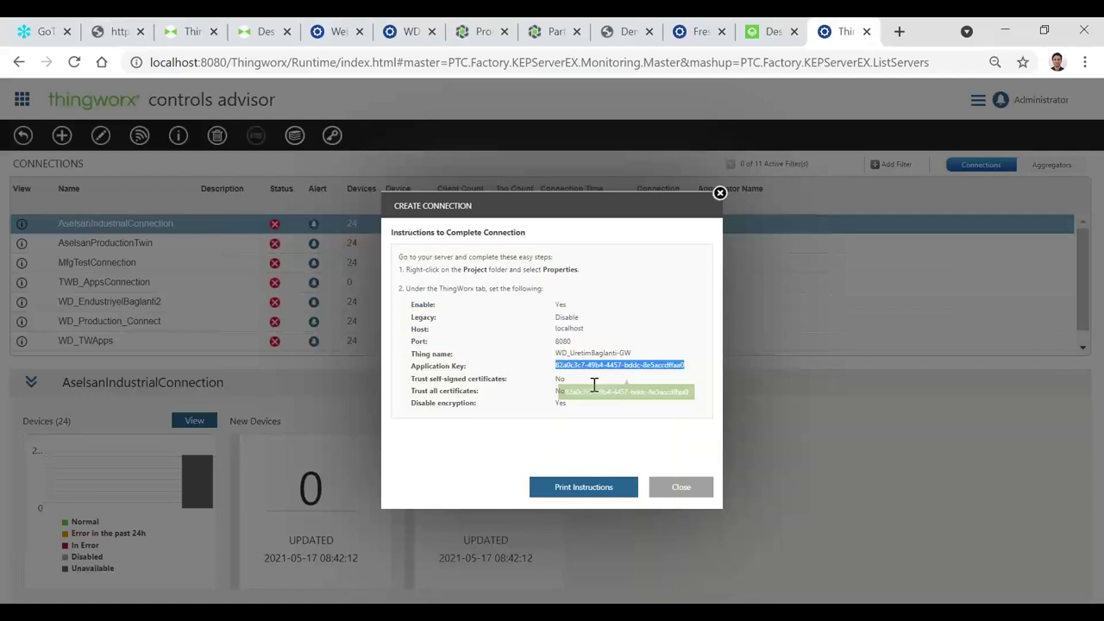
pyautogui.hotkey('alt', 'Tab')
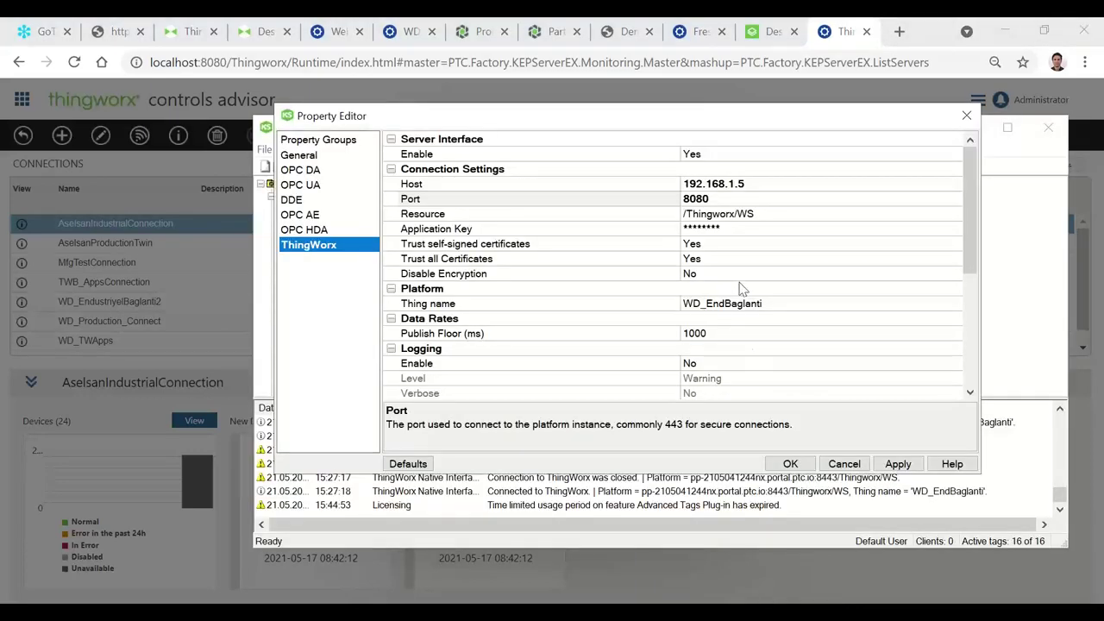
pyautogui.click(733, 229)
pyautogui.moveTo(944, 229); pyautogui.dragTo(667, 244)
pyautogui.hotkey('ctrl', 'v')
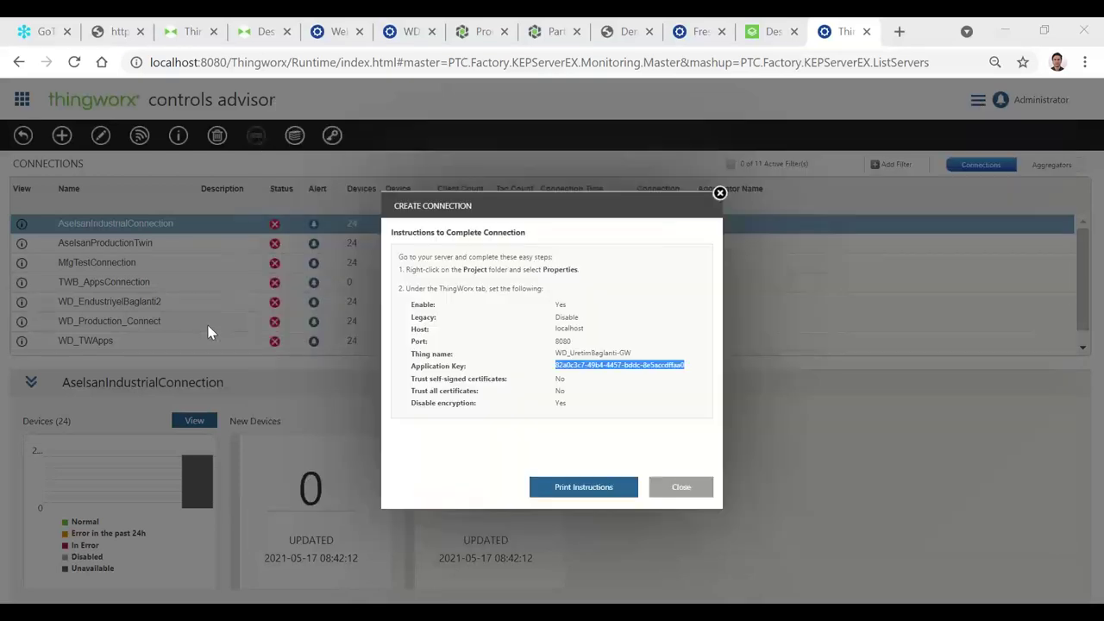
# Step: Copy the thing name WD_UretimBaglanti-GW from the connection instructions and set it as the Thing name in the Kepware project properties
pyautogui.click(210, 328)
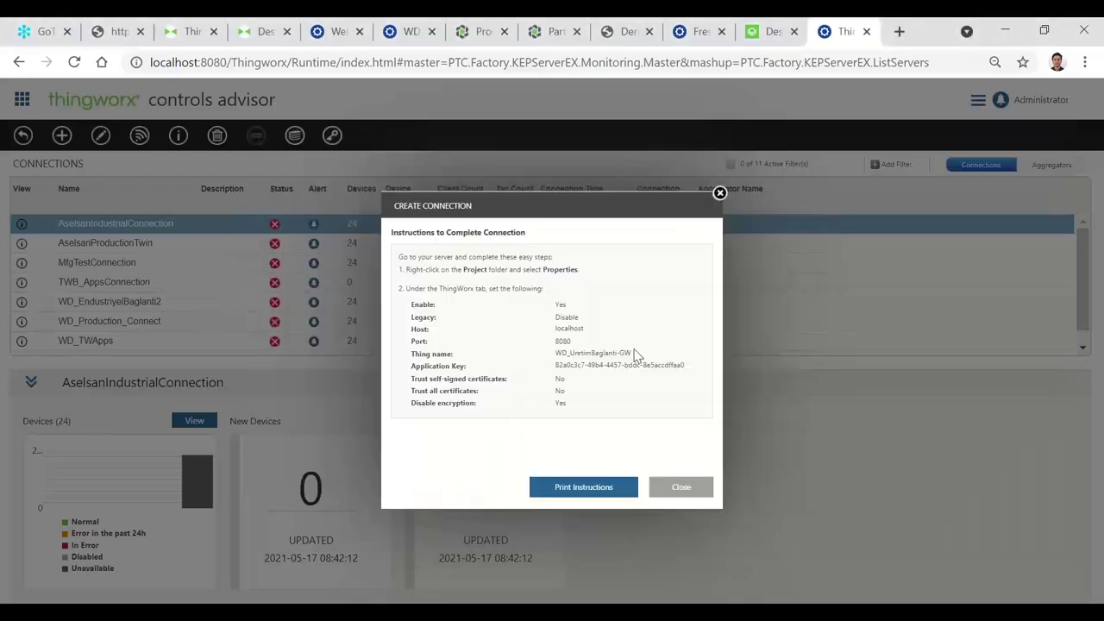
pyautogui.moveTo(635, 354); pyautogui.dragTo(557, 354)
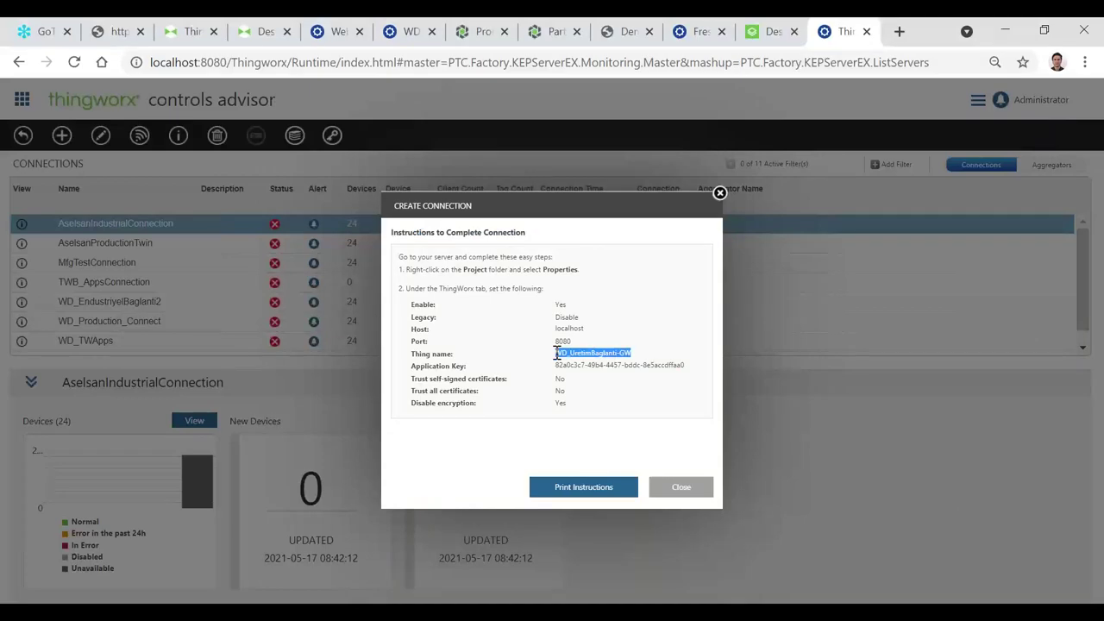
pyautogui.hotkey('ctrl', 'c')
pyautogui.hotkey('alt', 'Tab')
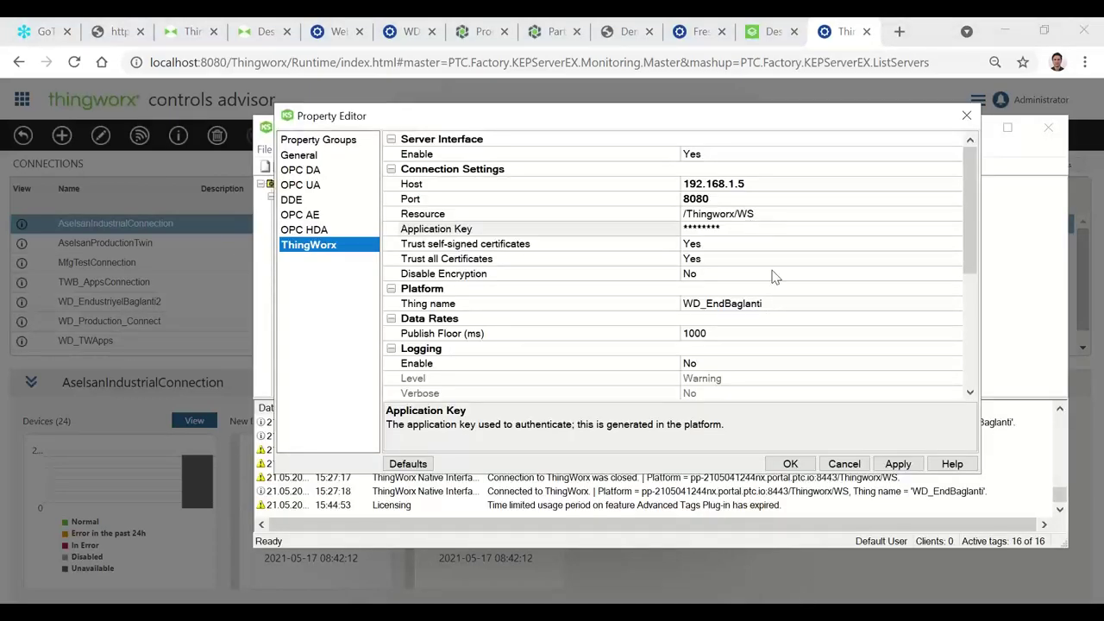
pyautogui.click(775, 305)
pyautogui.moveTo(788, 302); pyautogui.dragTo(661, 298)
pyautogui.hotkey('ctrl', 'v')
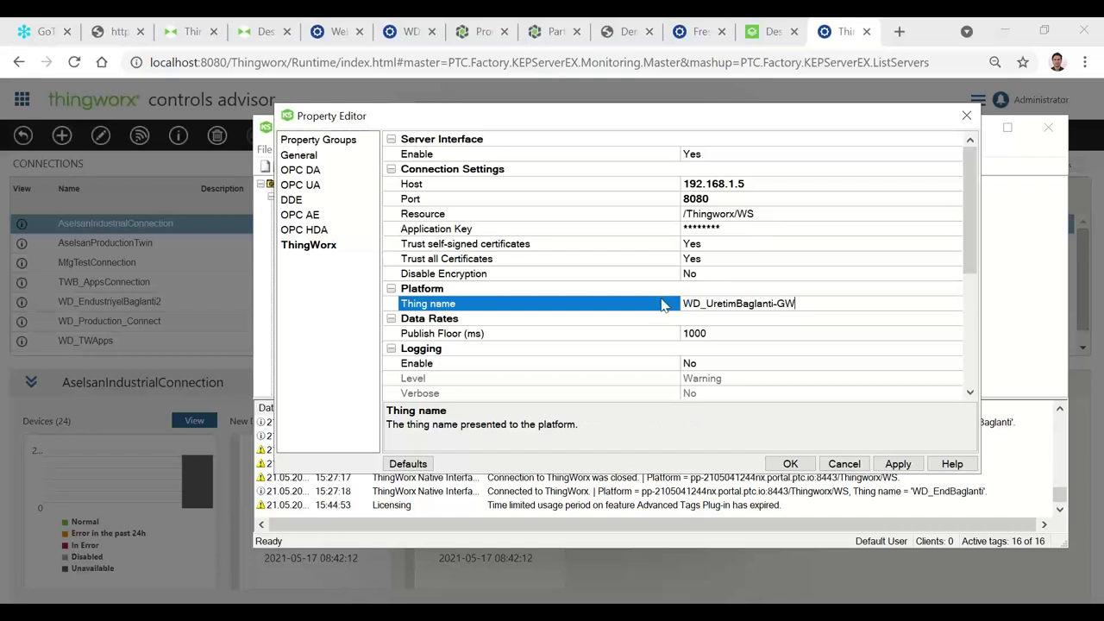
# Step: Set both Trust self-signed certificates and Trust all Certificates to No in the Kepware project's ThingWorx properties
pyautogui.click(750, 244)
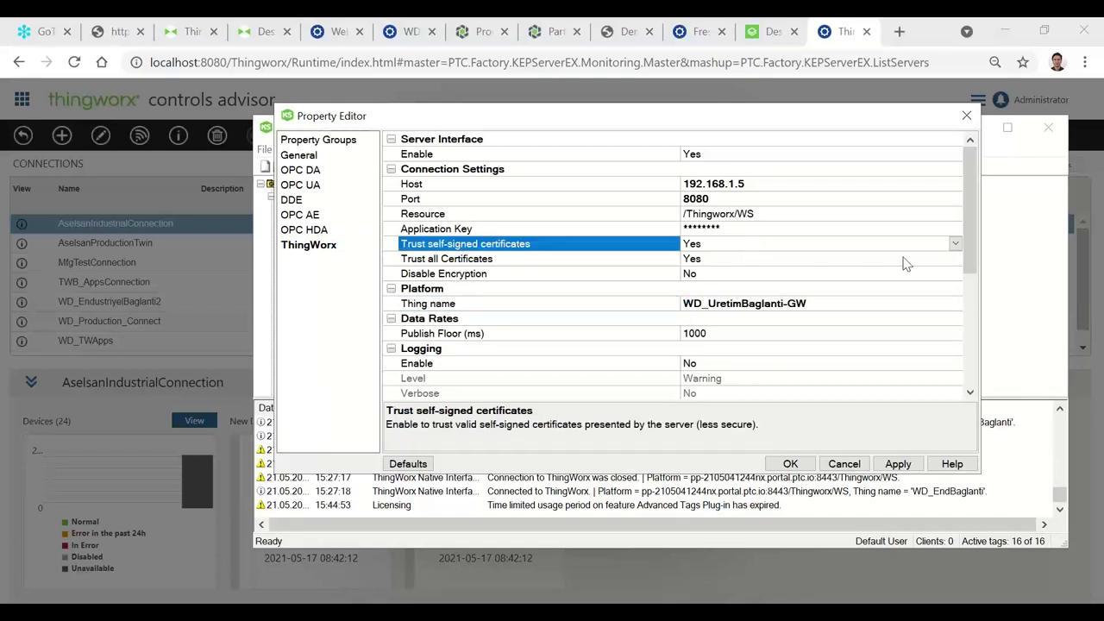
pyautogui.click(956, 245)
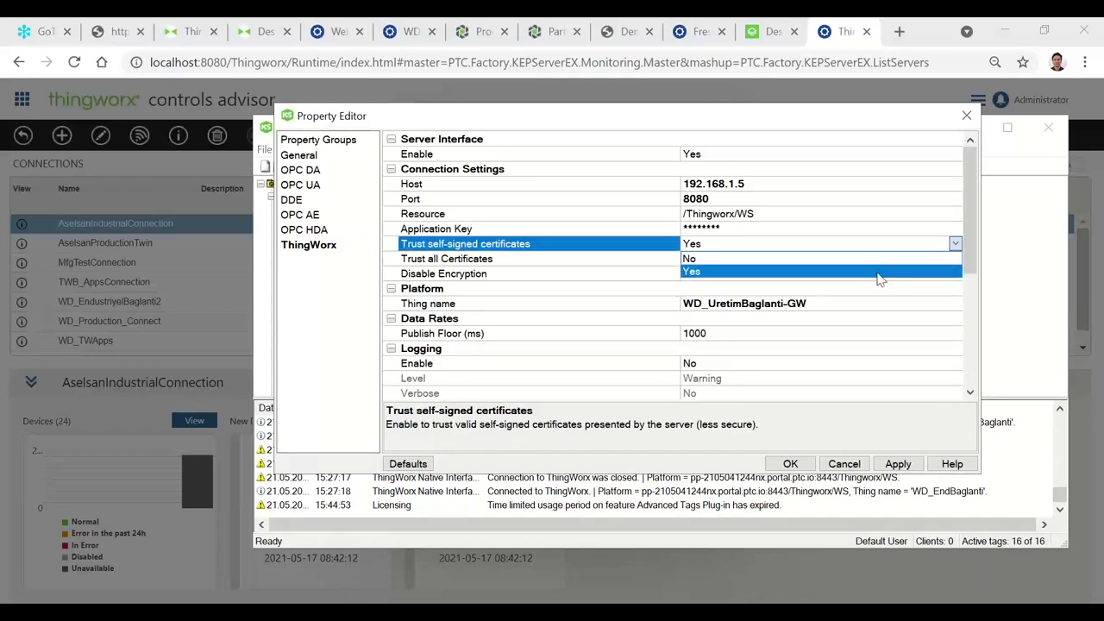
pyautogui.click(870, 272)
pyautogui.click(954, 258)
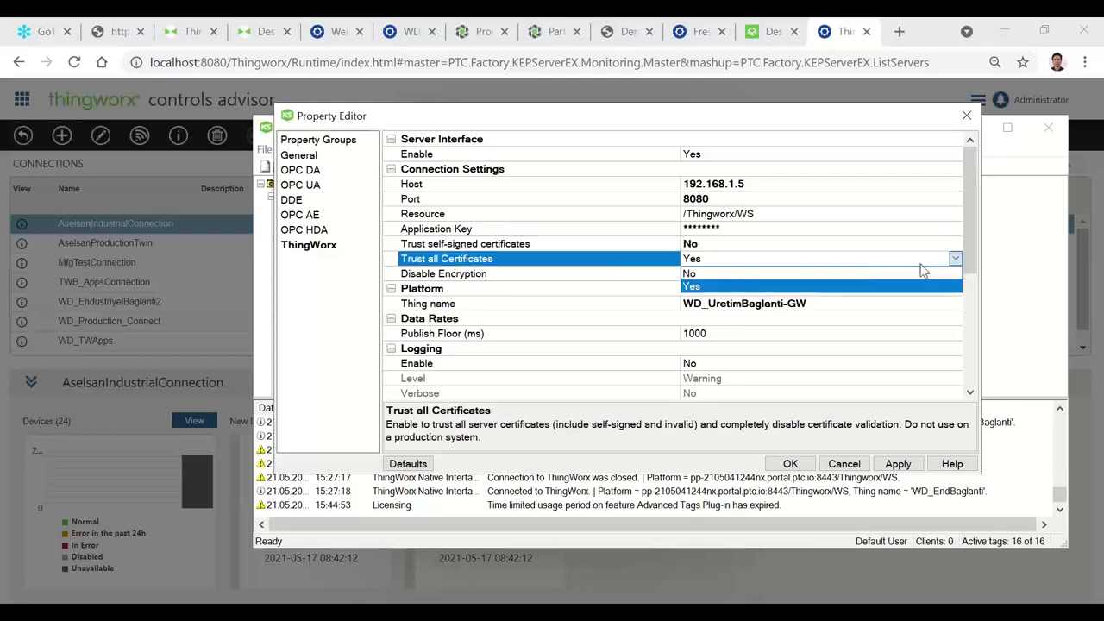
pyautogui.click(896, 284)
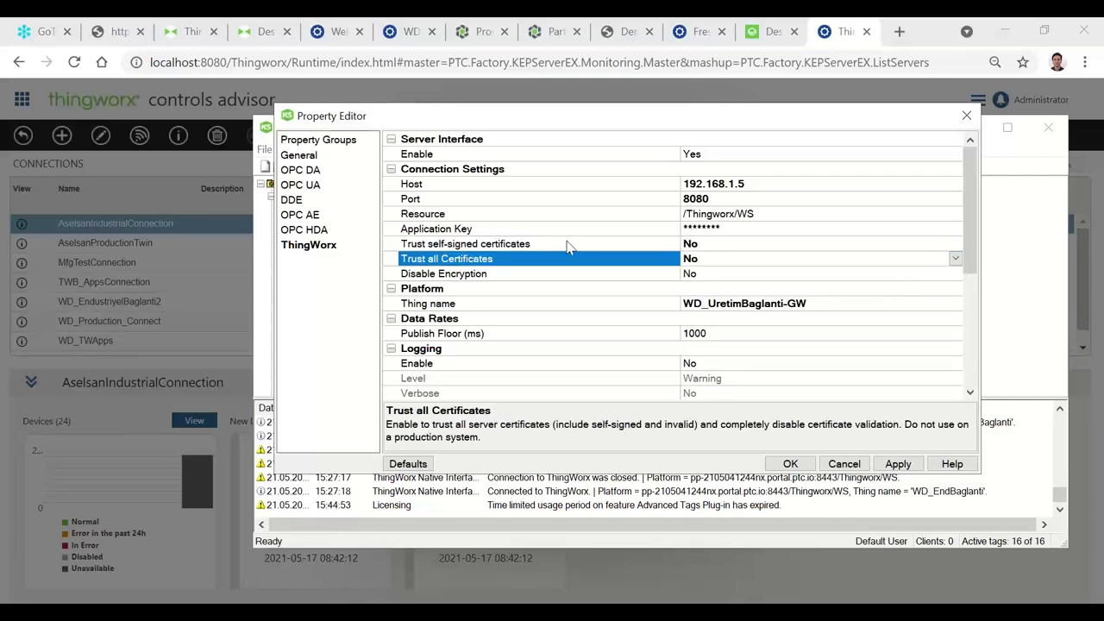
# Step: Set Disable Encryption to Yes and apply the ThingWorx connection settings to the Kepware project
pyautogui.click(956, 273)
pyautogui.click(956, 273)
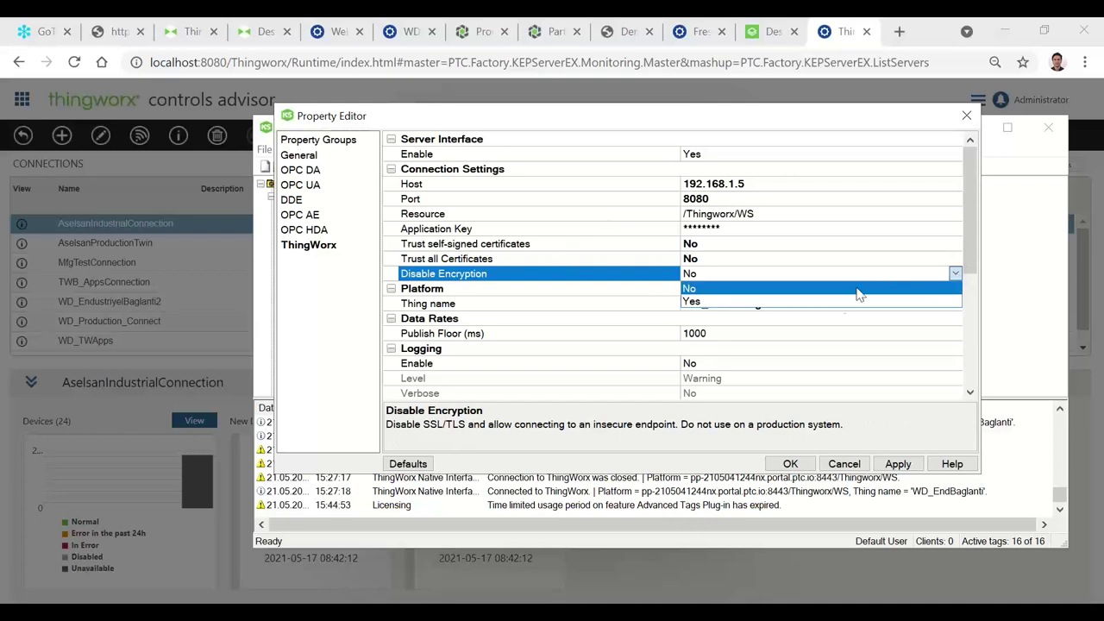
pyautogui.click(816, 302)
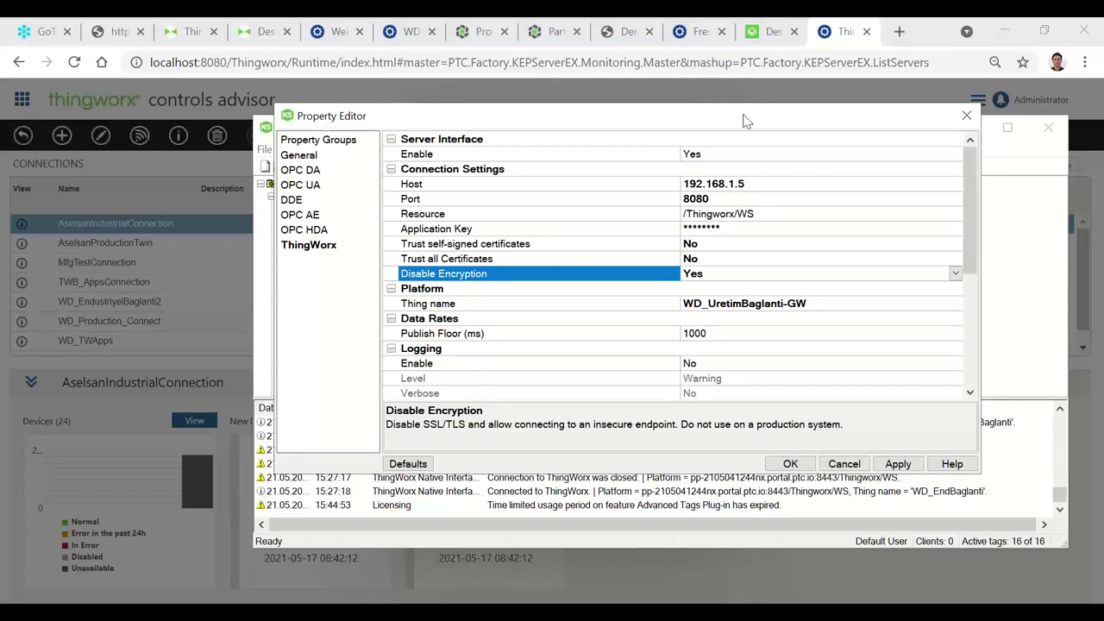
pyautogui.click(899, 466)
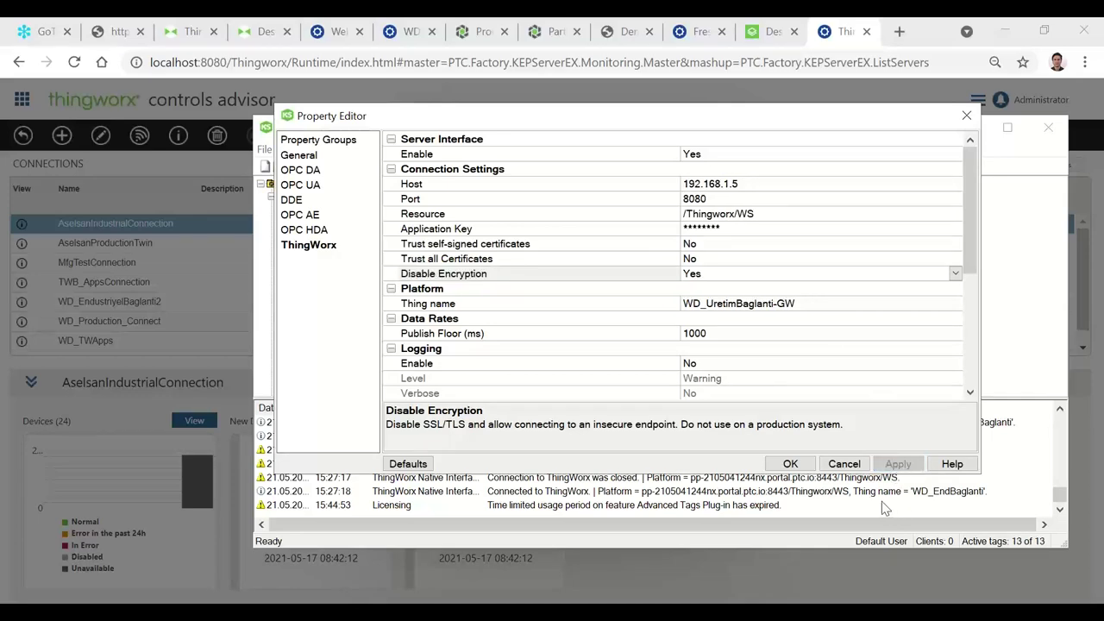
pyautogui.click(791, 464)
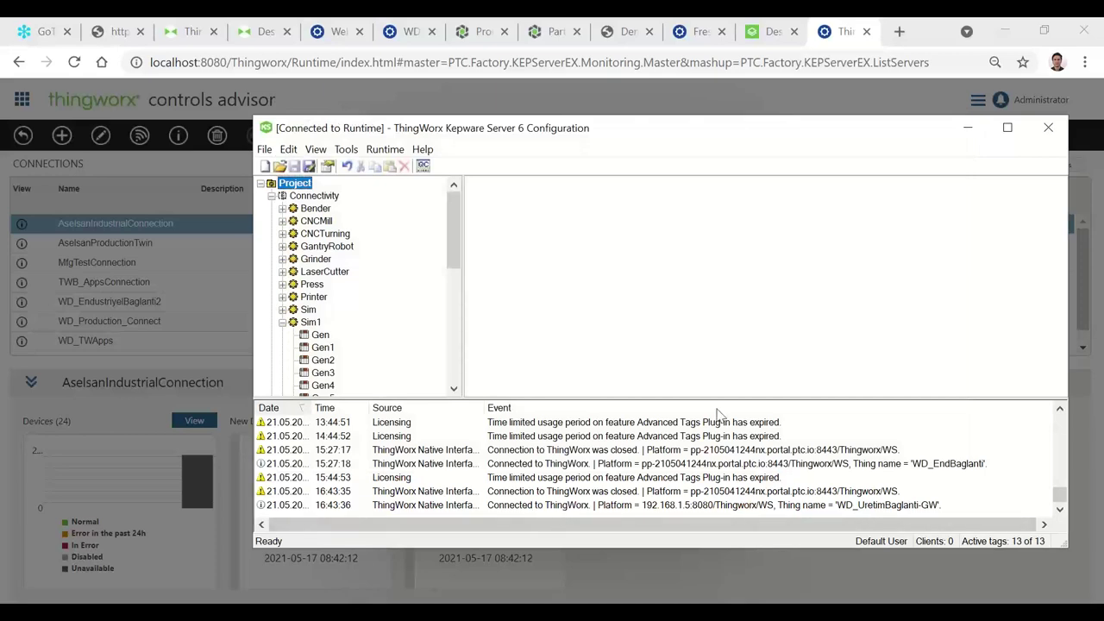
# Step: Return to Controls Advisor, close the connection instructions and check the status of WD_UretimBaglanti in the connections list
pyautogui.click(970, 131)
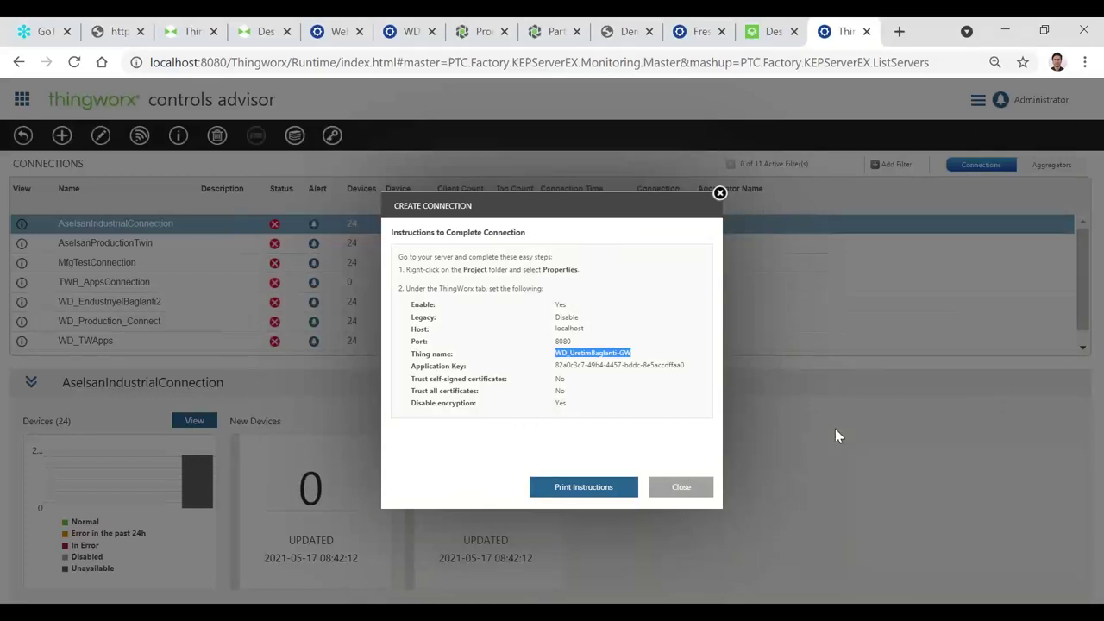
pyautogui.click(703, 488)
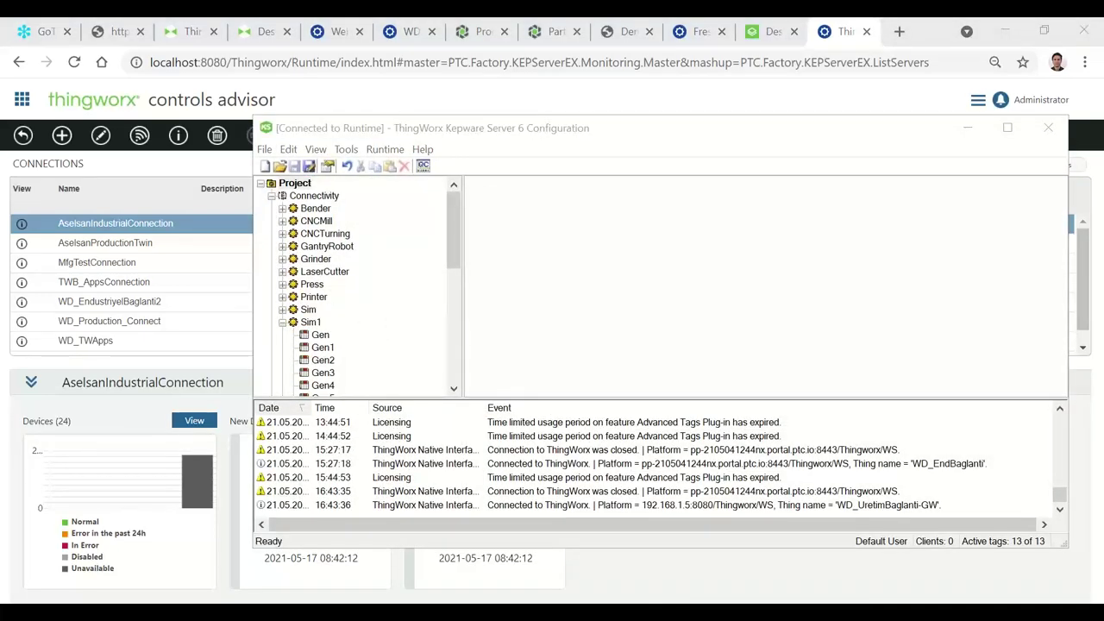
pyautogui.scroll(-1, 402, 296)
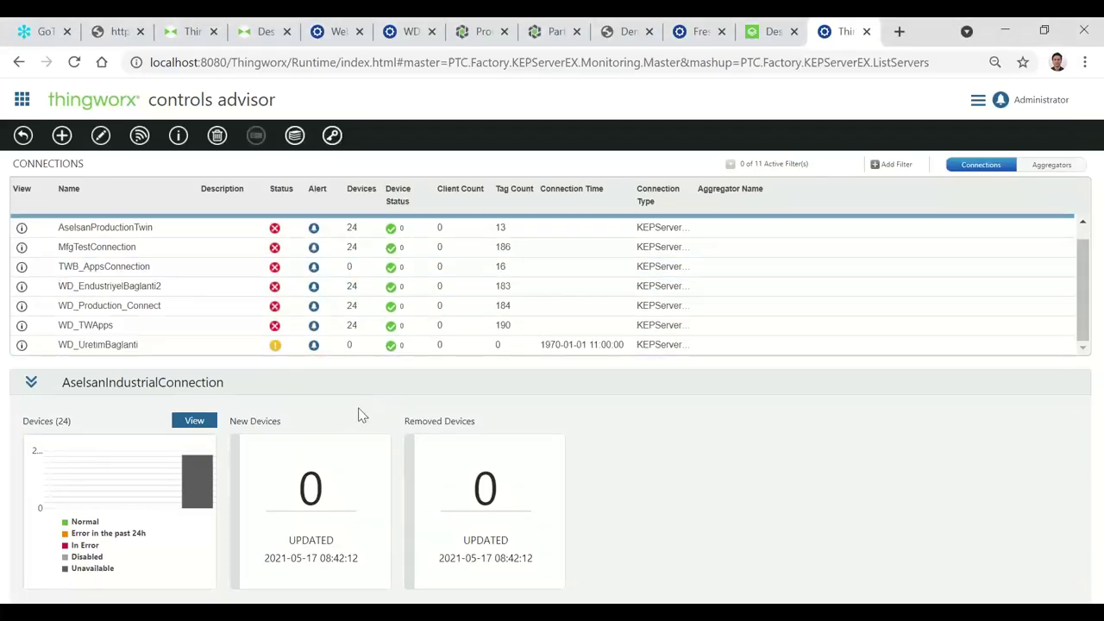
pyautogui.click(275, 345)
# Step: Switch to Kepware Server and review the ThingWorx connection settings in the project properties
pyautogui.hotkey('alt', 'Tab')
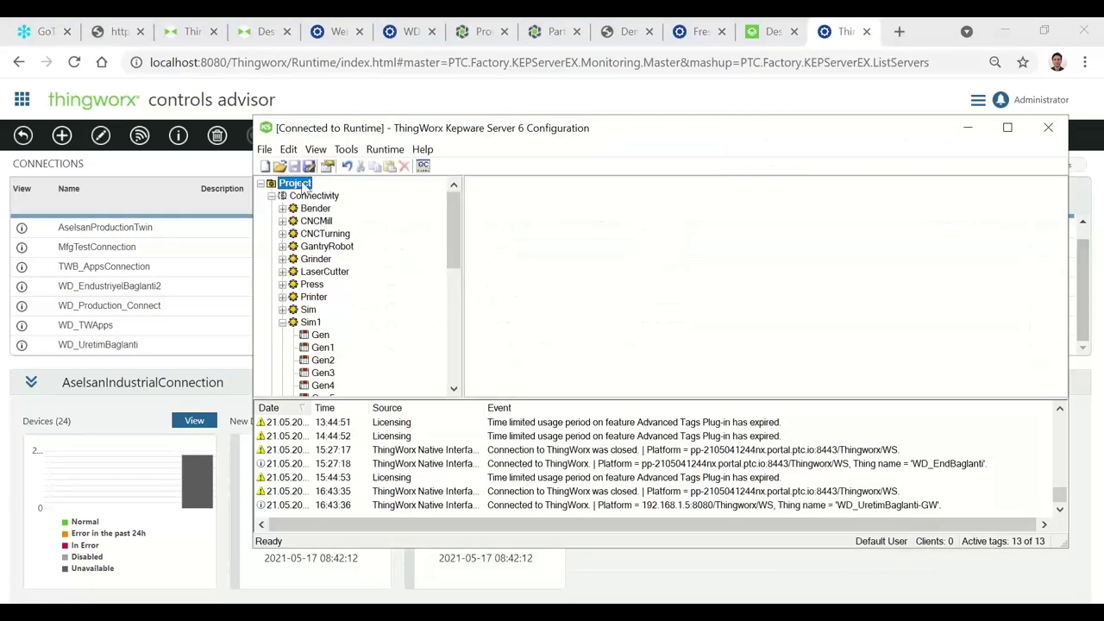
pyautogui.rightClick(302, 188)
pyautogui.click(341, 191)
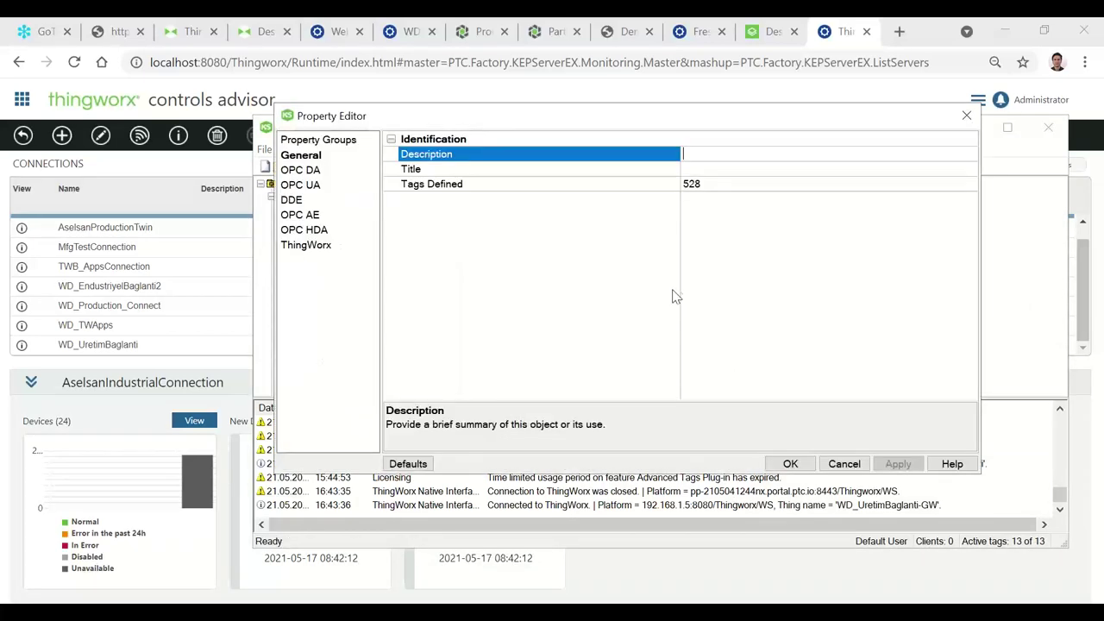
pyautogui.click(324, 246)
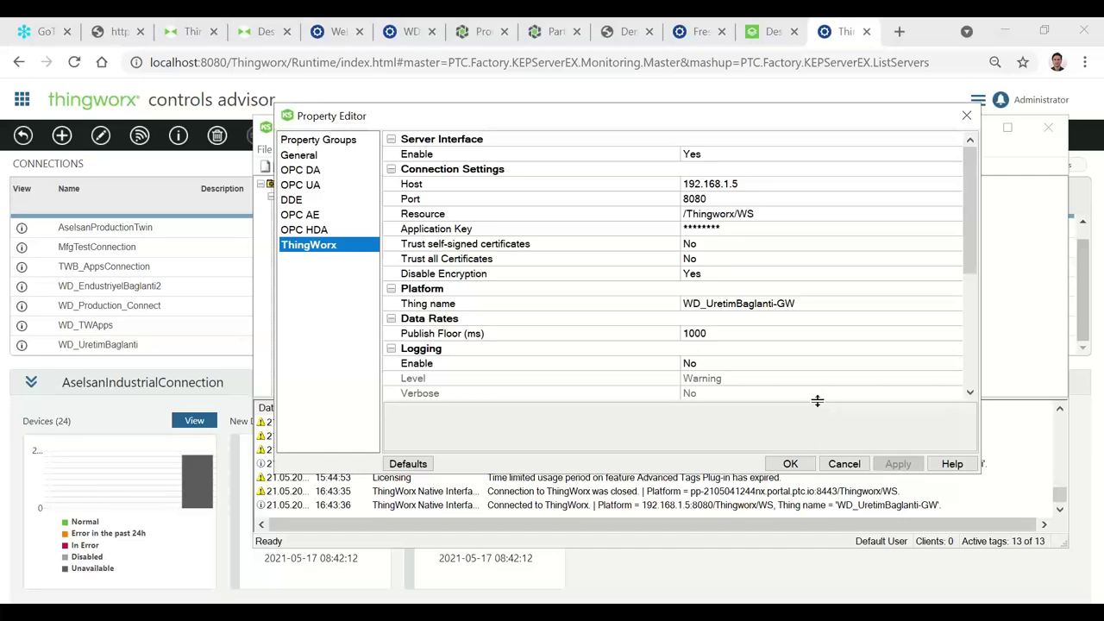
pyautogui.click(803, 463)
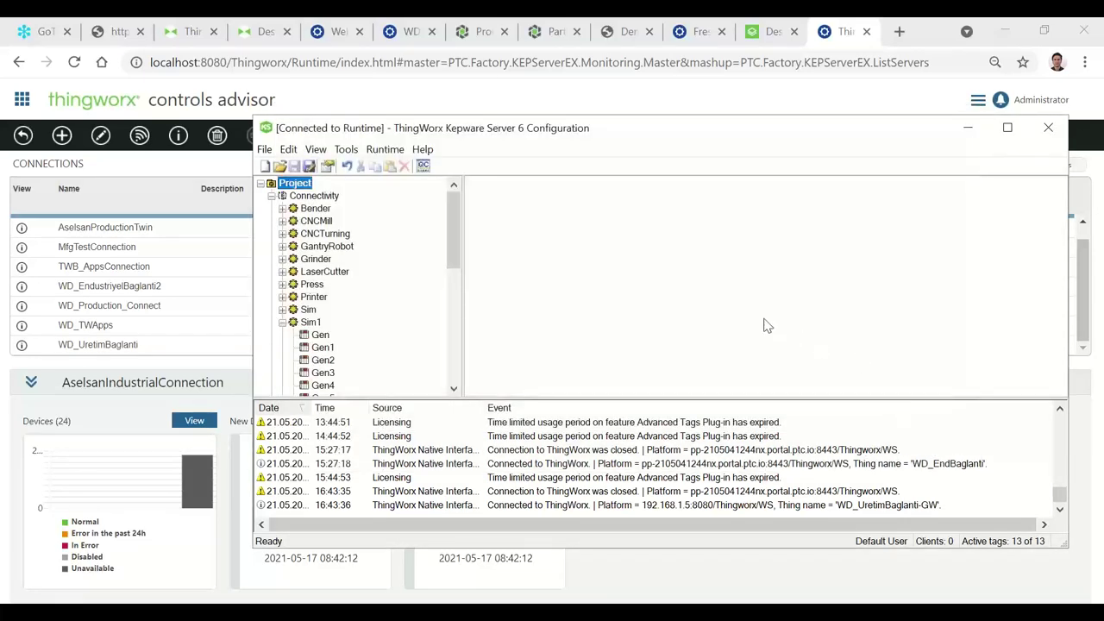
# Step: Leave Kepware Server and open Configuration and Setup from the ThingWorx application overview
pyautogui.click(968, 128)
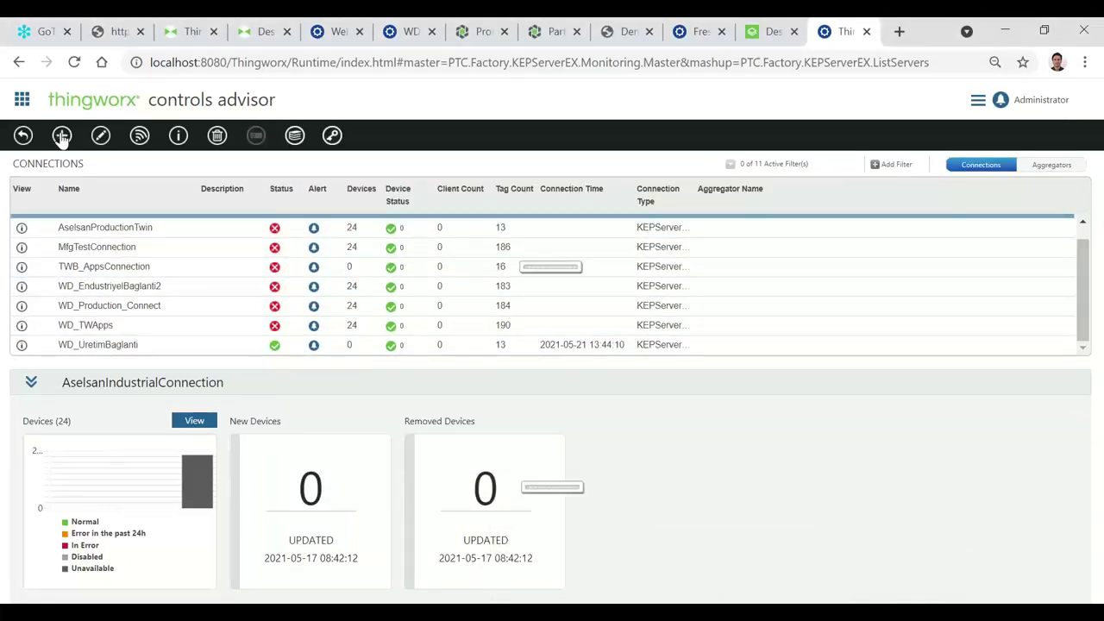
pyautogui.click(22, 101)
pyautogui.click(559, 458)
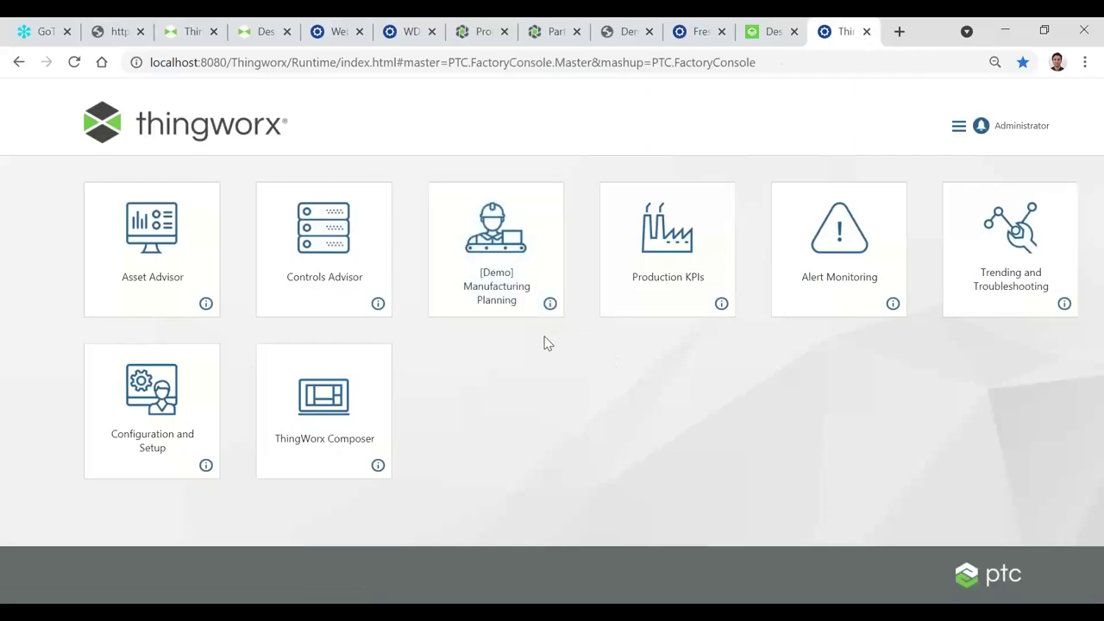
pyautogui.click(173, 384)
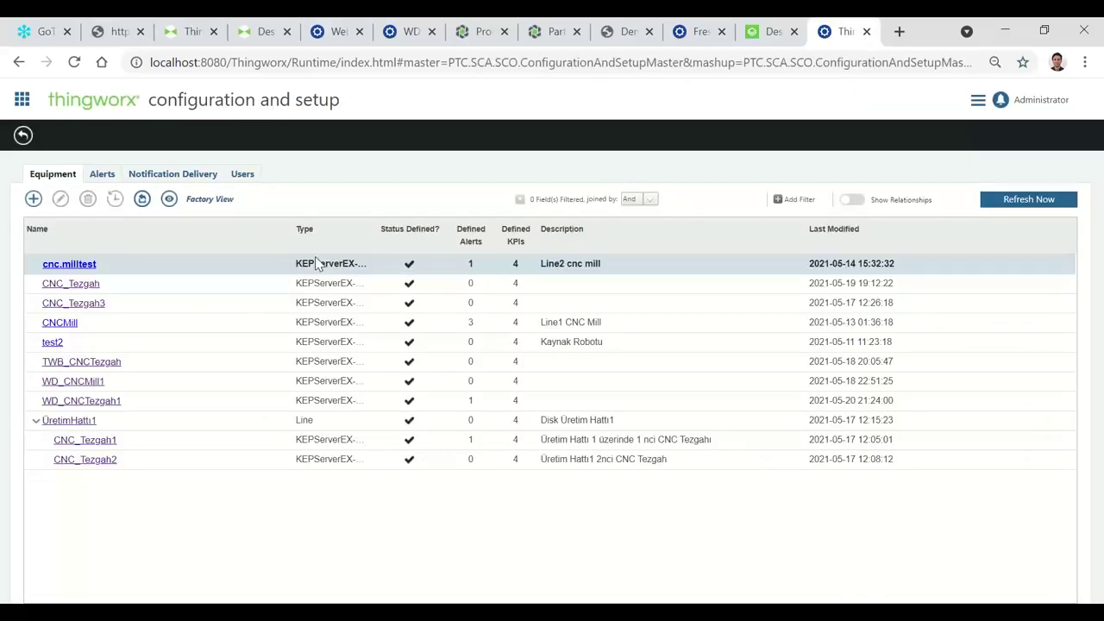
# Step: Create a new equipment item named WD_CNCTezgah2 of type KEPServerEX-Based Asset
pyautogui.click(33, 198)
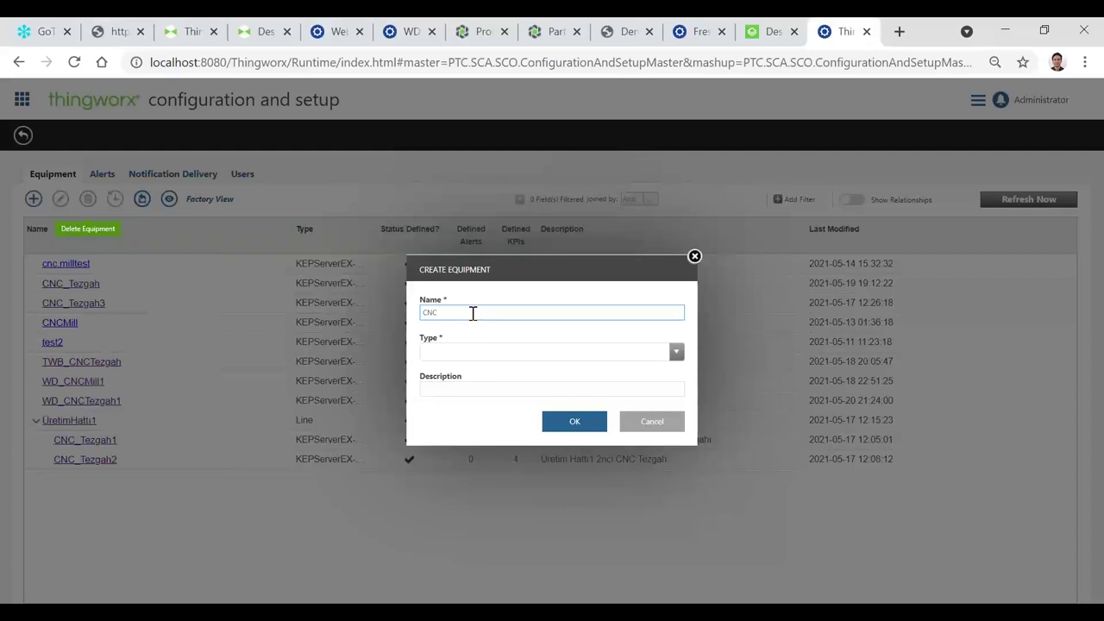
pyautogui.press('BackSpace')
pyautogui.write('2')
pyautogui.click(480, 354)
pyautogui.click(481, 388)
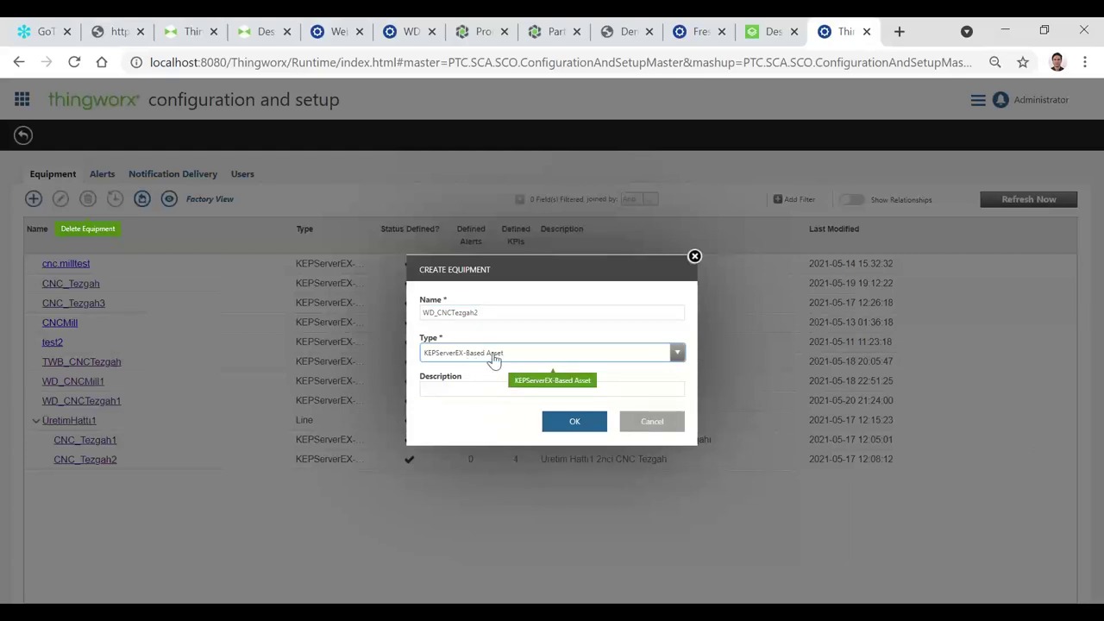
pyautogui.click(571, 430)
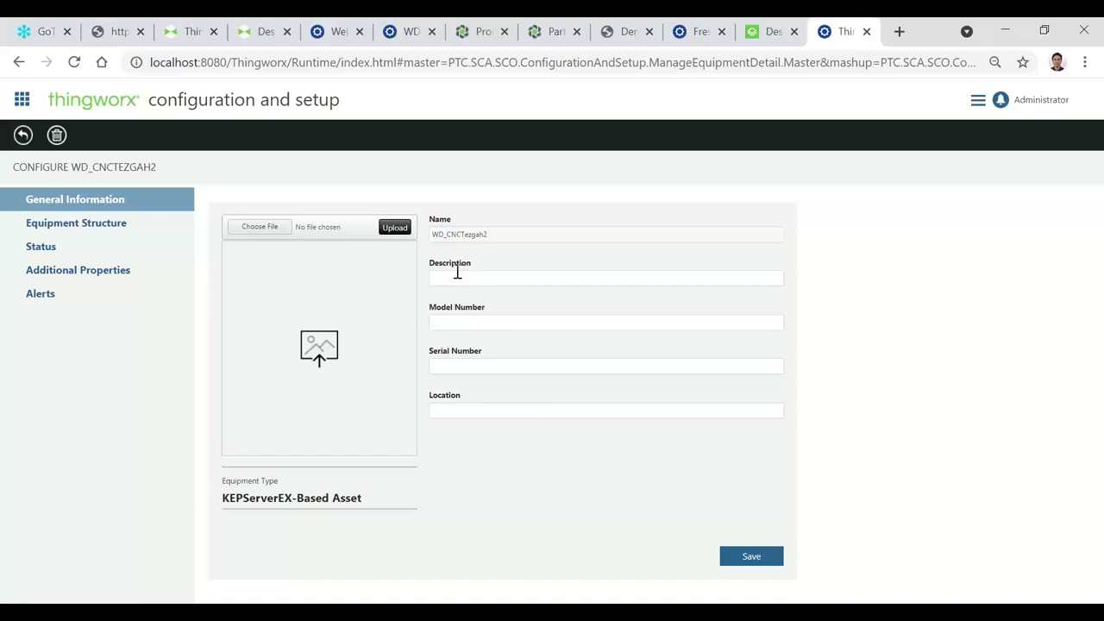
# Step: Upload cnc.png from the AssetImages folder in IoT Webinar as the picture of WD_CNCTezgah2
pyautogui.click(260, 228)
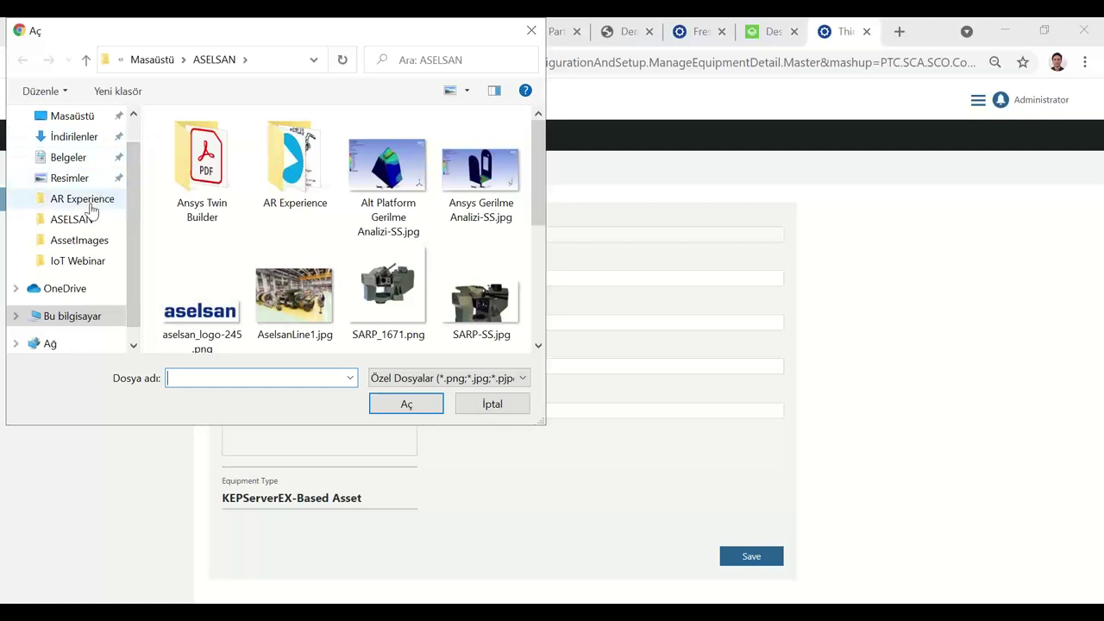
pyautogui.click(76, 261)
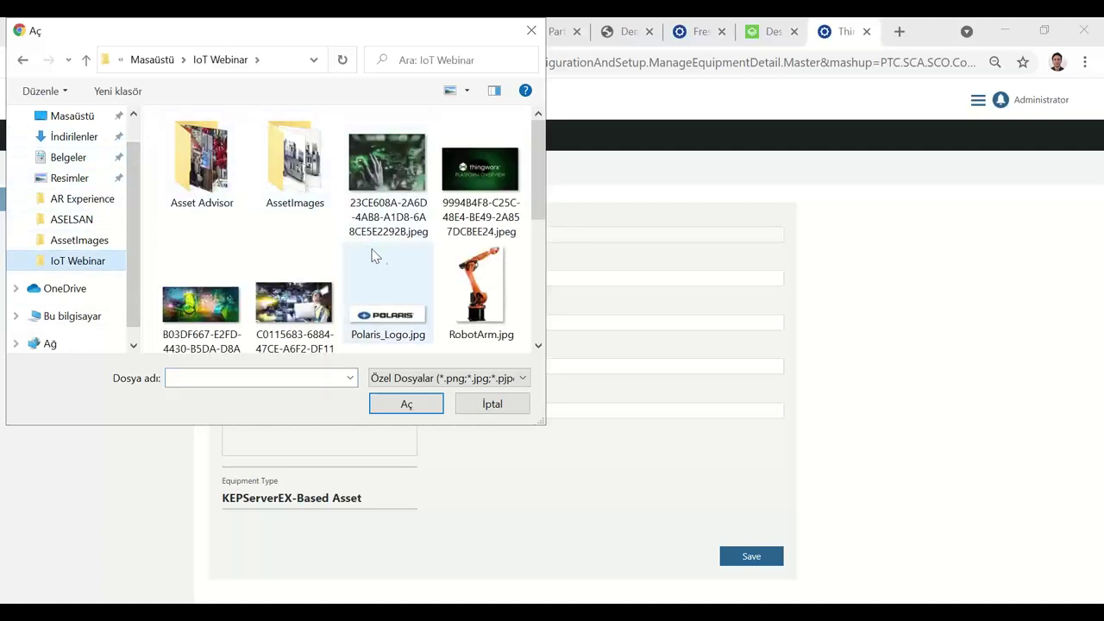
pyautogui.doubleClick(295, 166)
pyautogui.click(205, 171)
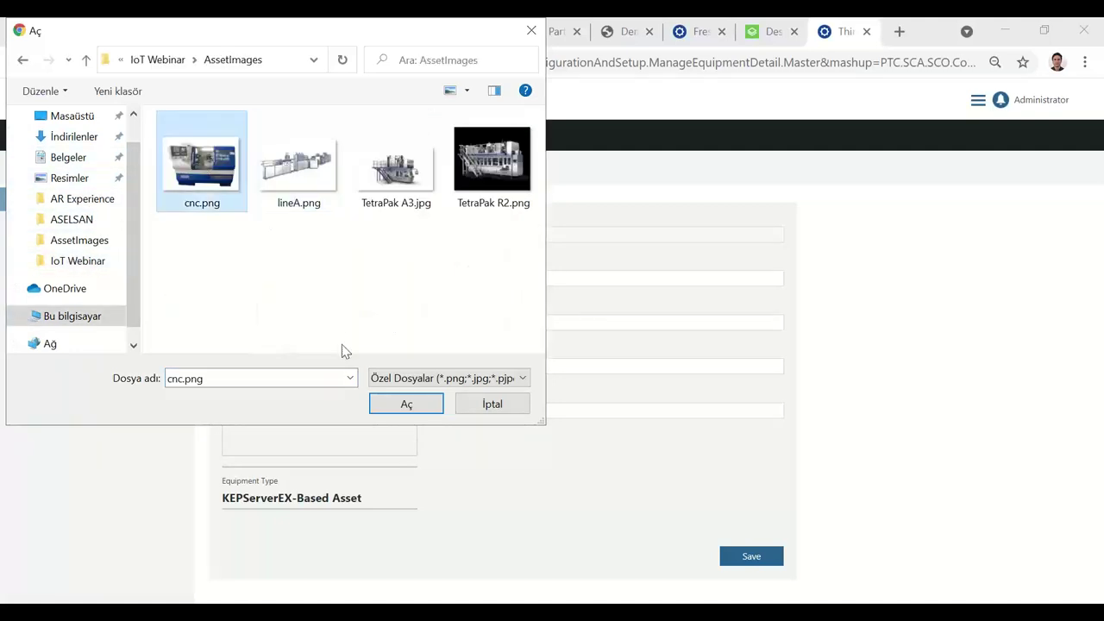
pyautogui.click(418, 407)
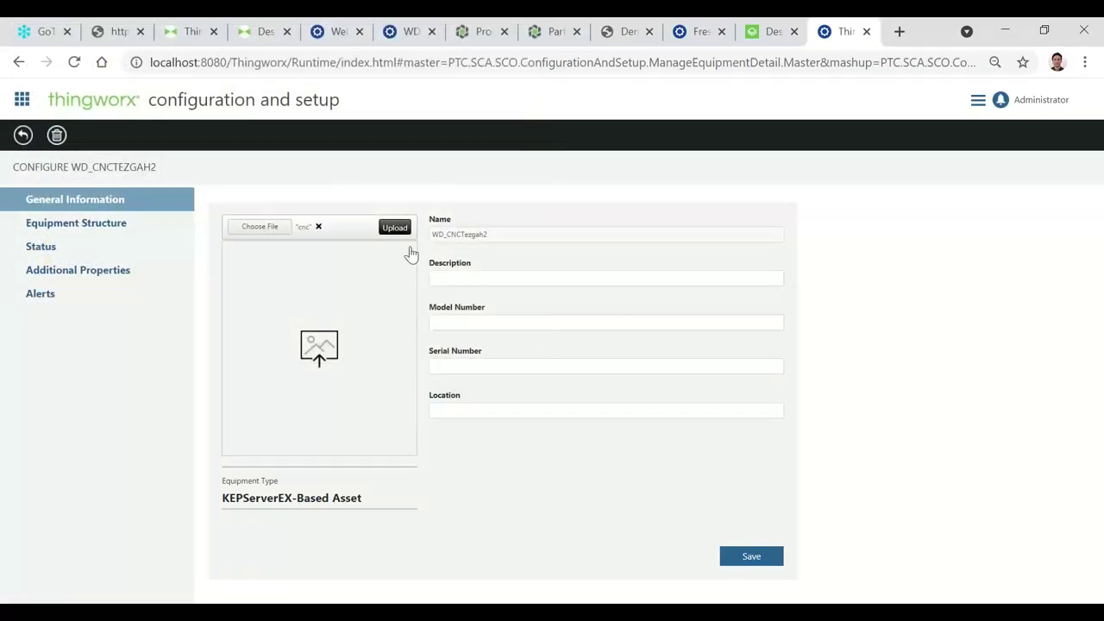
pyautogui.click(394, 227)
# Step: Enter model number 3424 and serial number 3253546 for WD_CNCTezgah2 and save its general information
pyautogui.click(515, 322)
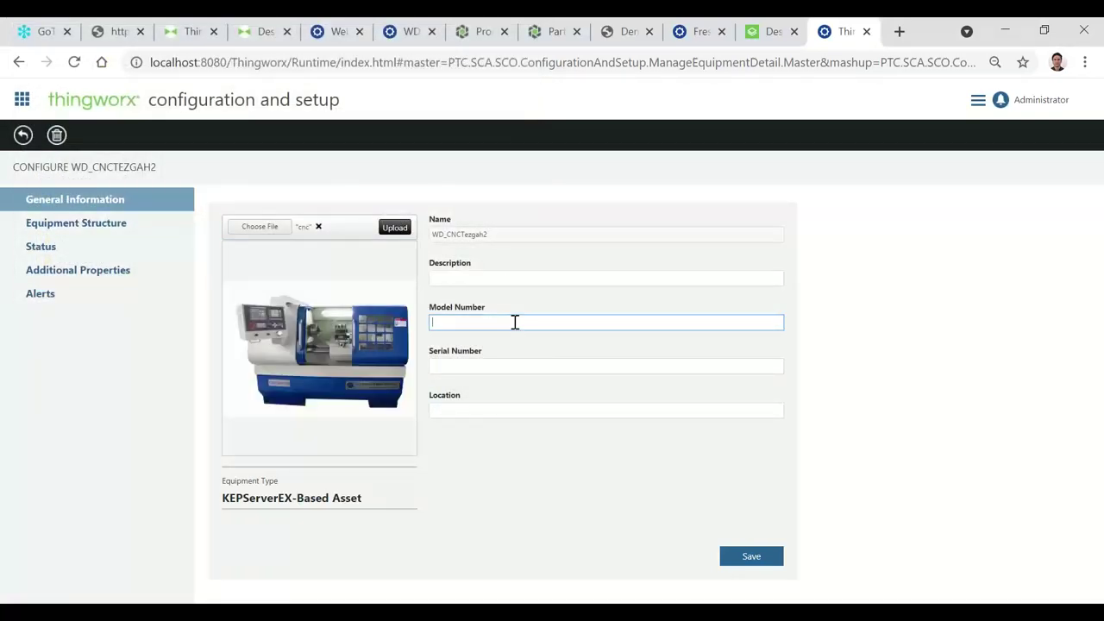
pyautogui.click(508, 277)
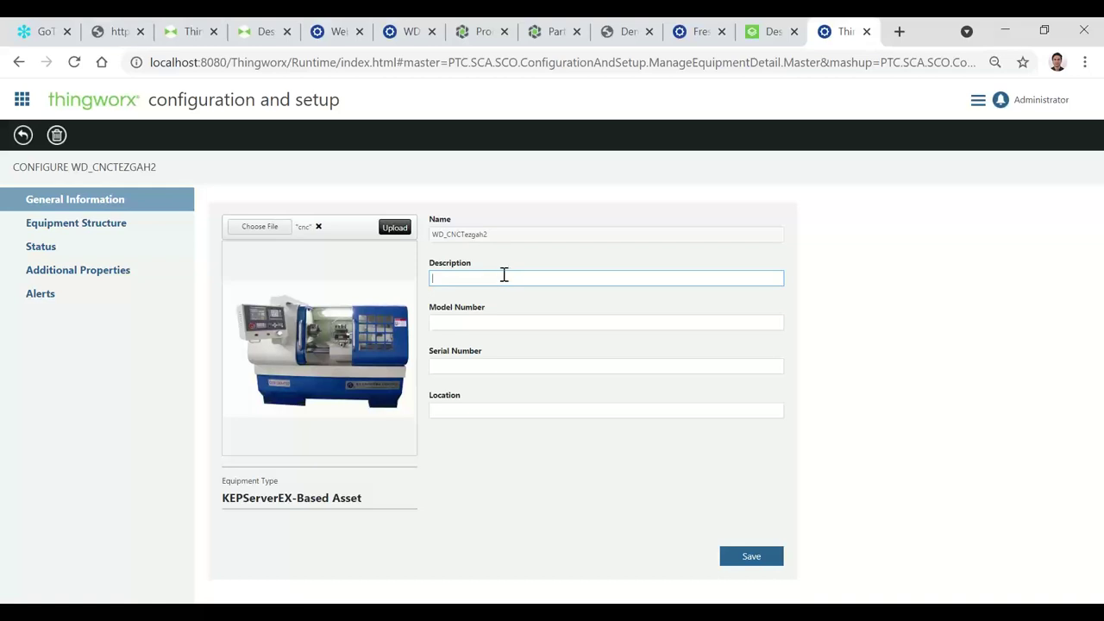
pyautogui.click(506, 322)
pyautogui.write('342')
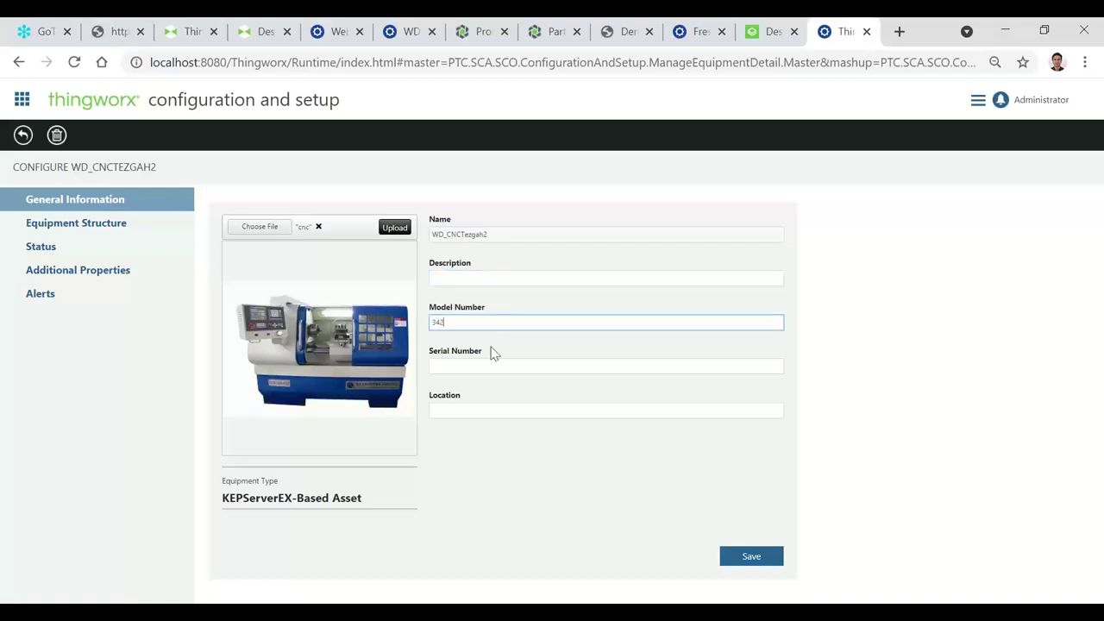
pyautogui.write('4')
pyautogui.click(480, 365)
pyautogui.write('325354')
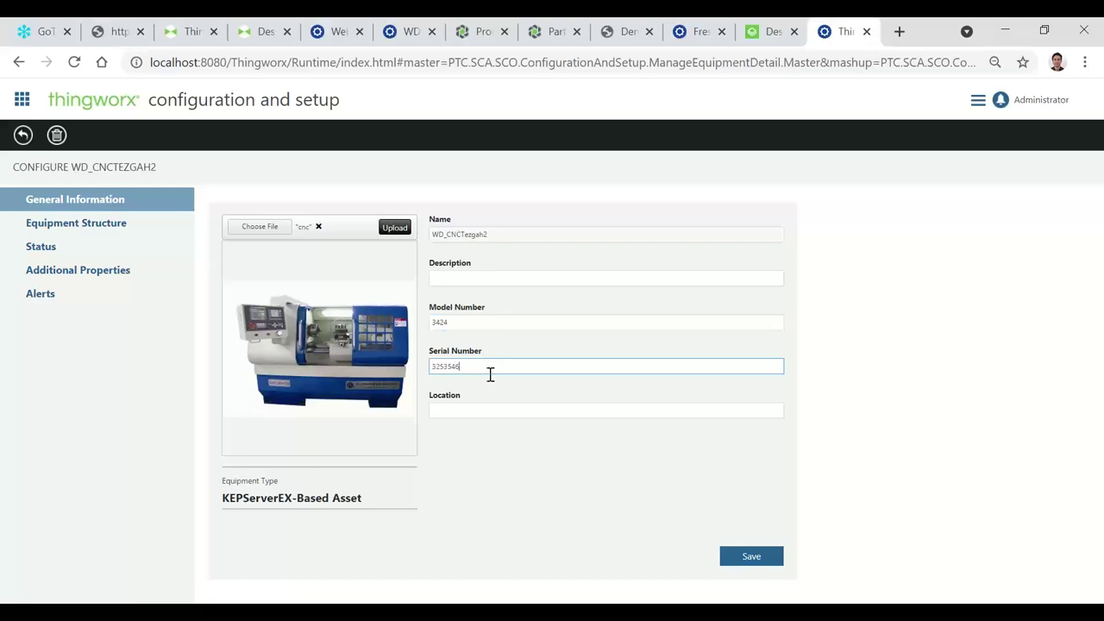
pyautogui.click(495, 411)
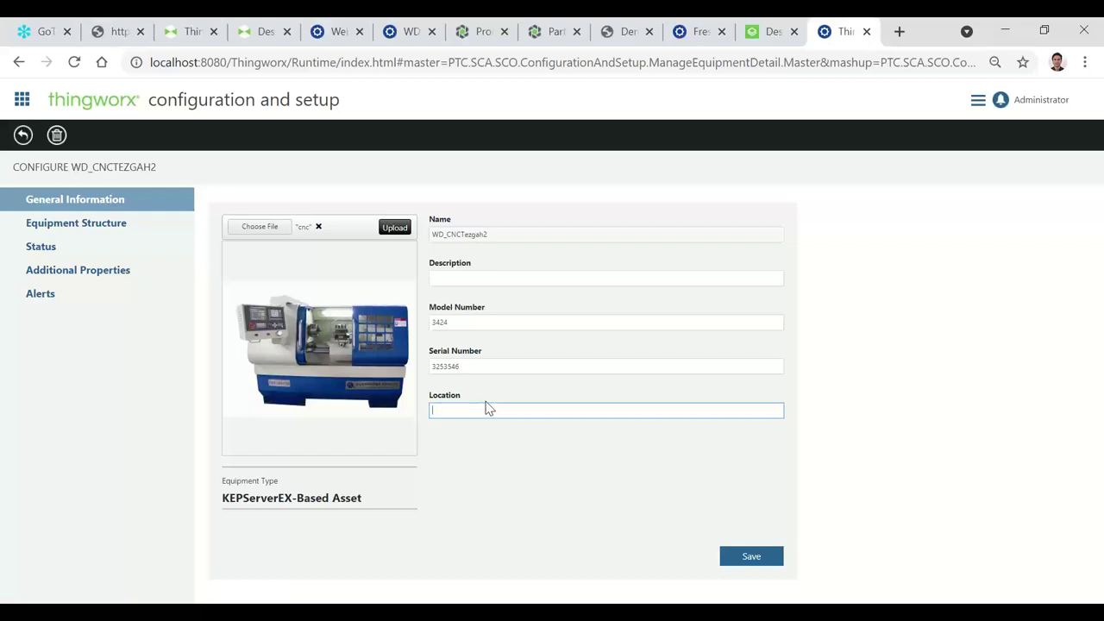
pyautogui.click(756, 562)
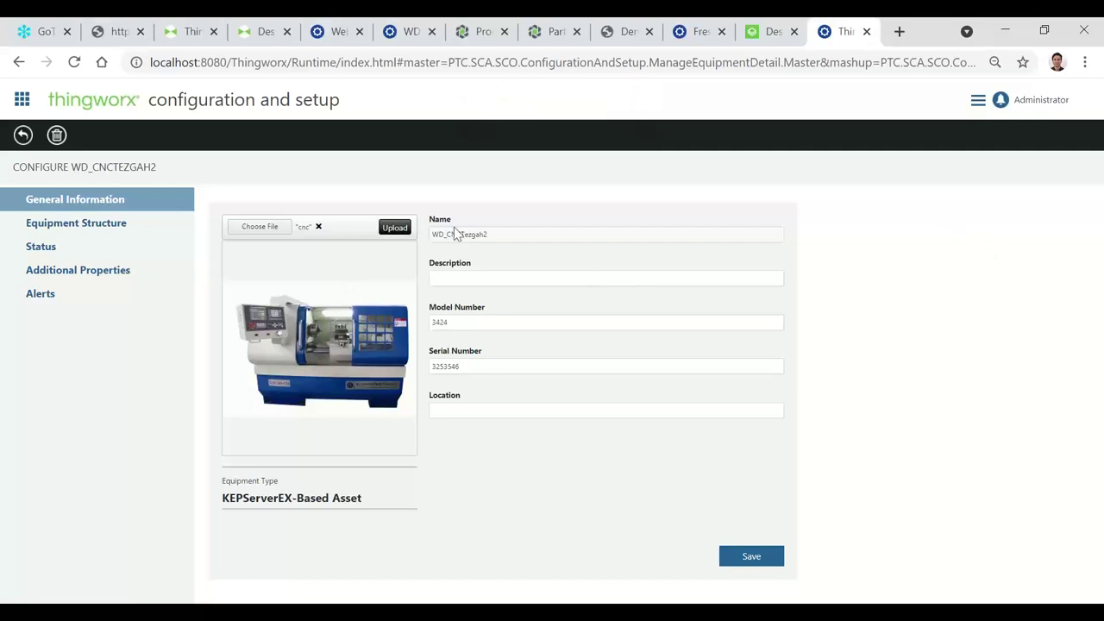
# Step: Add a bound property named Sicaklik to WD_CNCTezgah2 using the PartGen tag of Sim.Gen in WD_UretimBaglanti
pyautogui.click(87, 224)
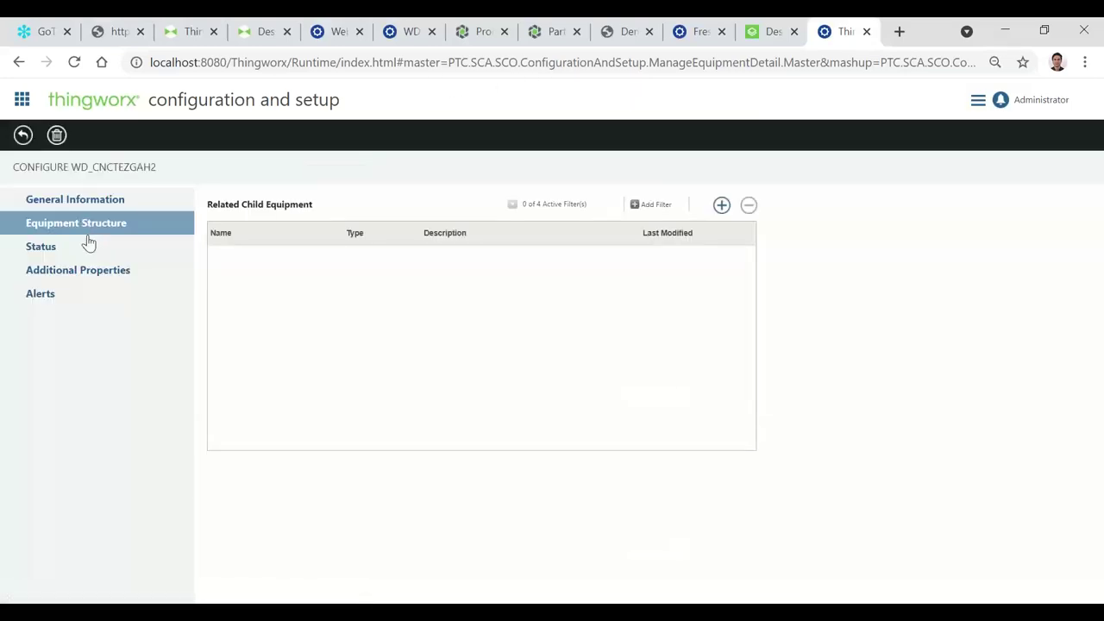
pyautogui.click(82, 273)
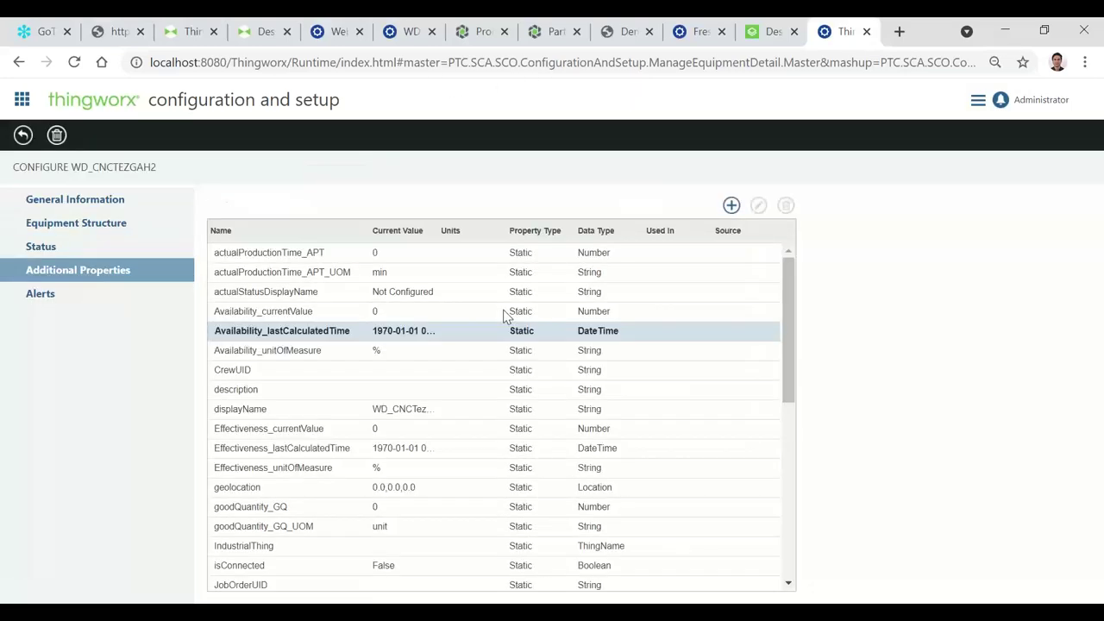
pyautogui.click(732, 205)
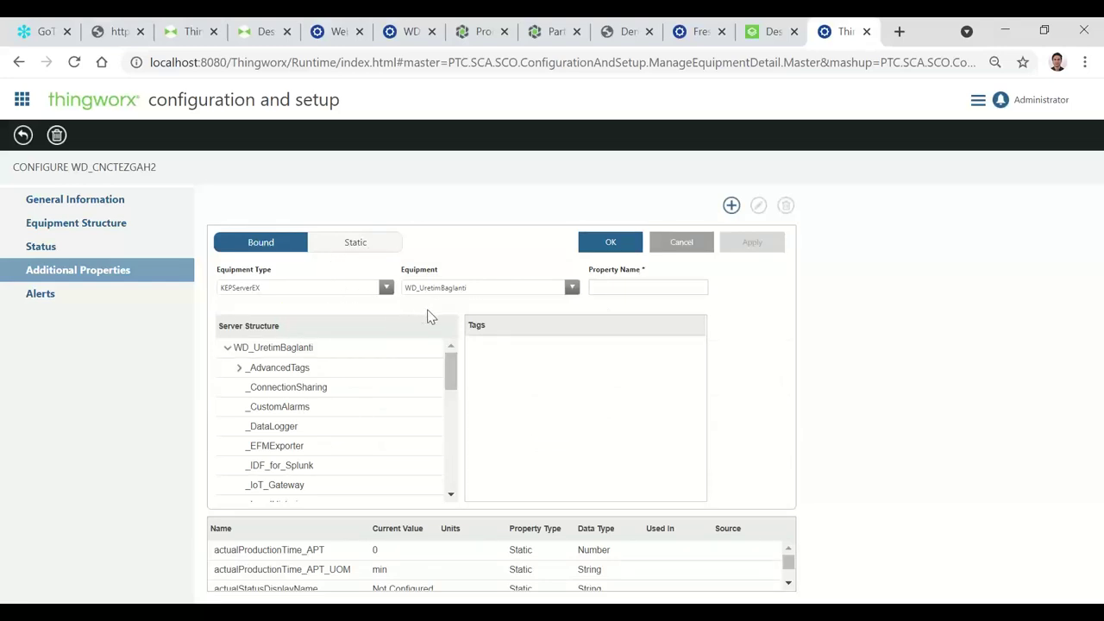
pyautogui.moveTo(450, 373); pyautogui.dragTo(451, 475)
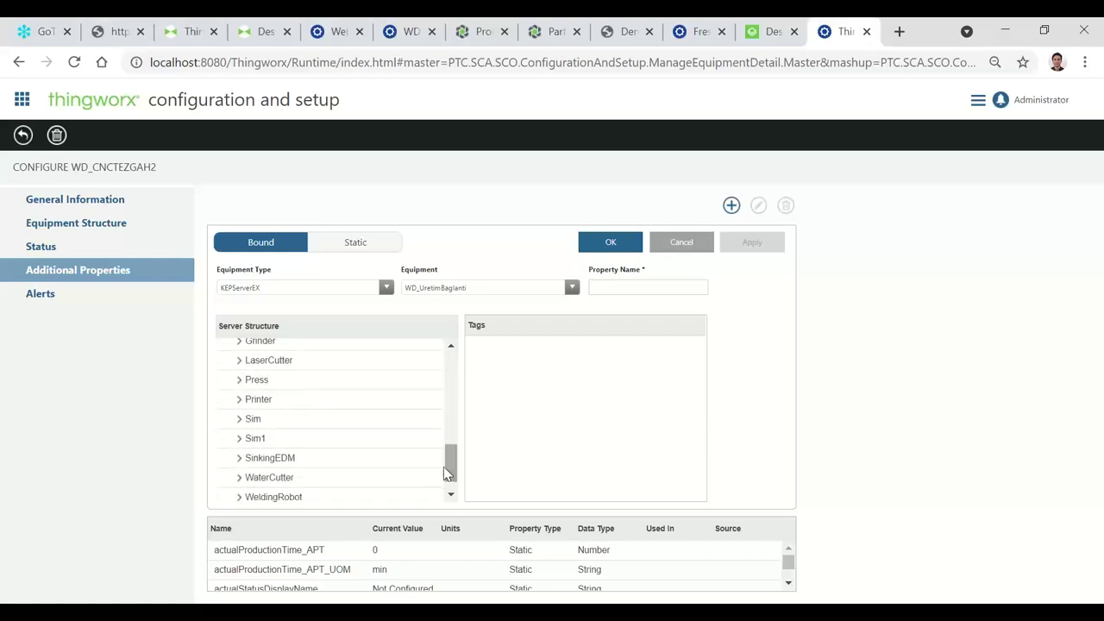
pyautogui.click(239, 419)
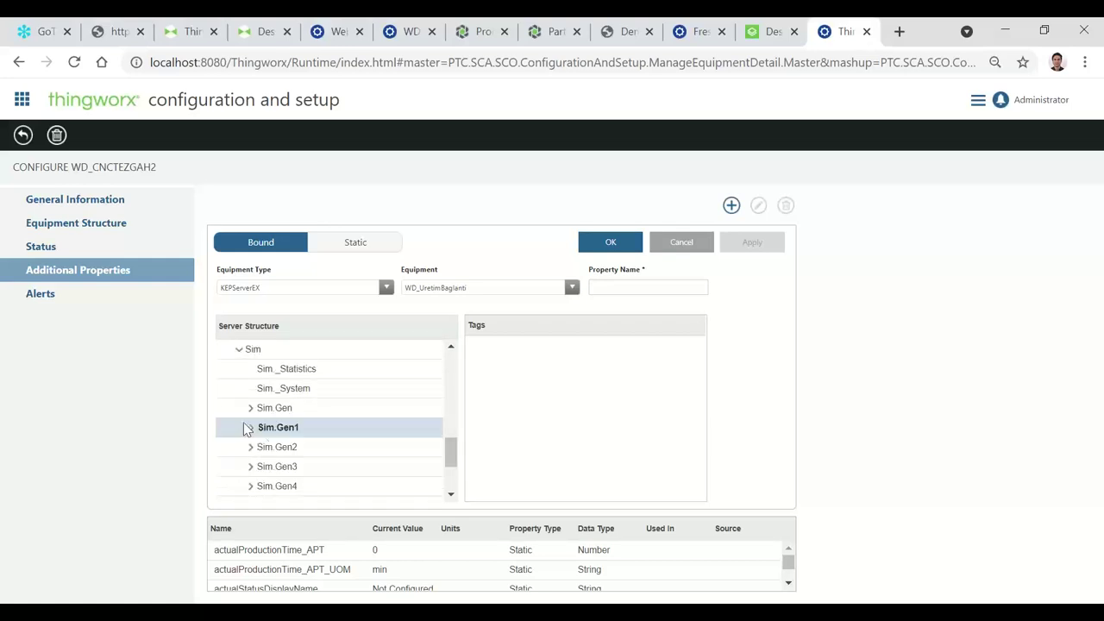
pyautogui.scroll(-3, 445, 457)
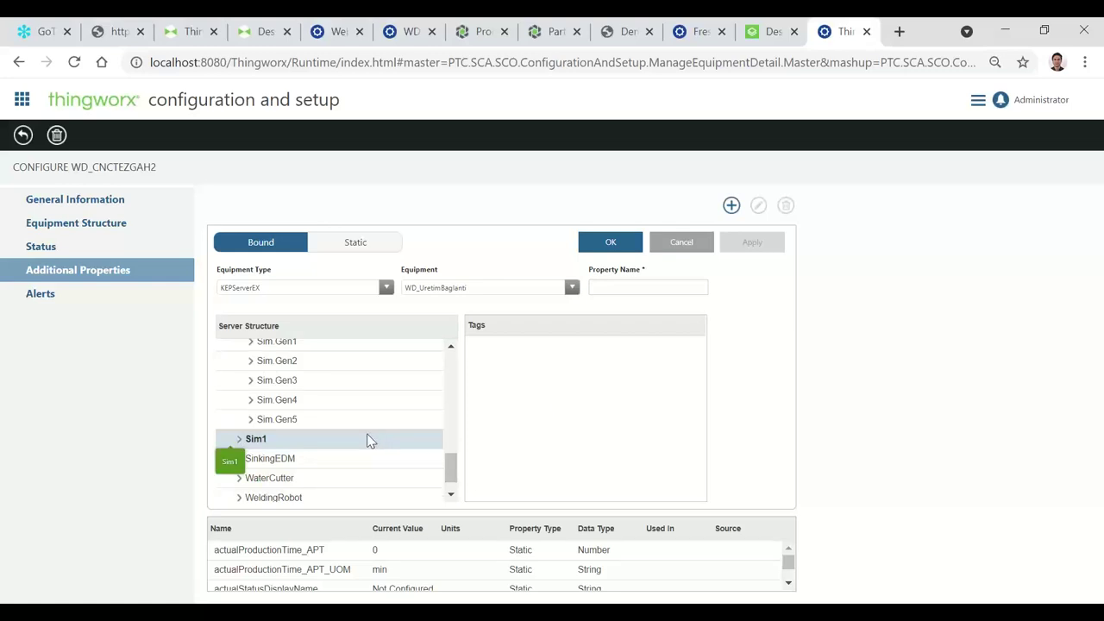
pyautogui.scroll(3, 363, 436)
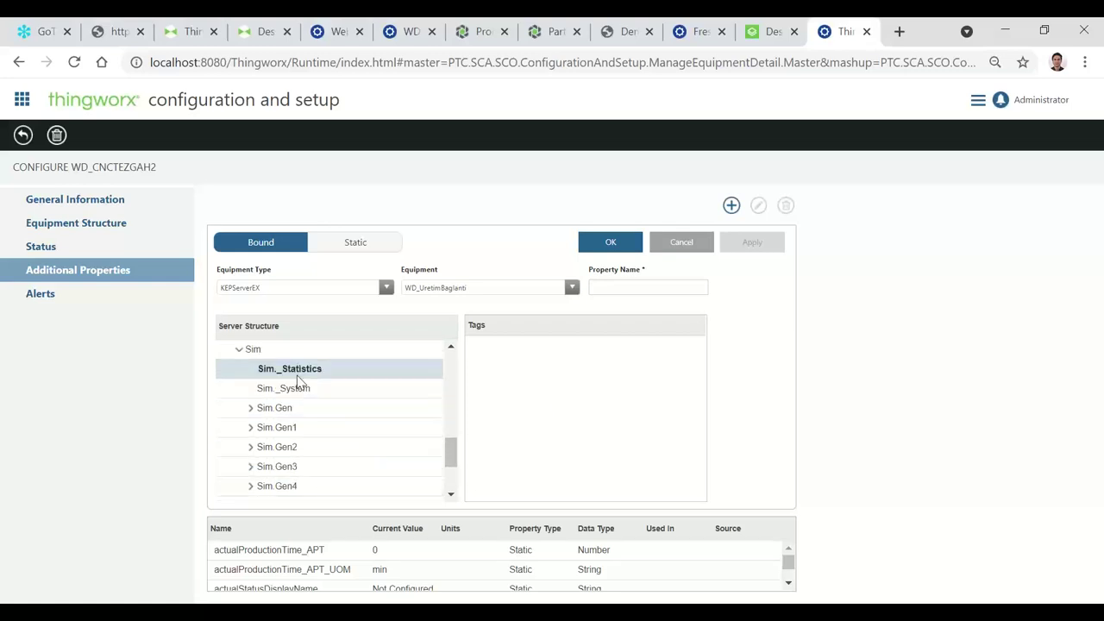
pyautogui.click(285, 410)
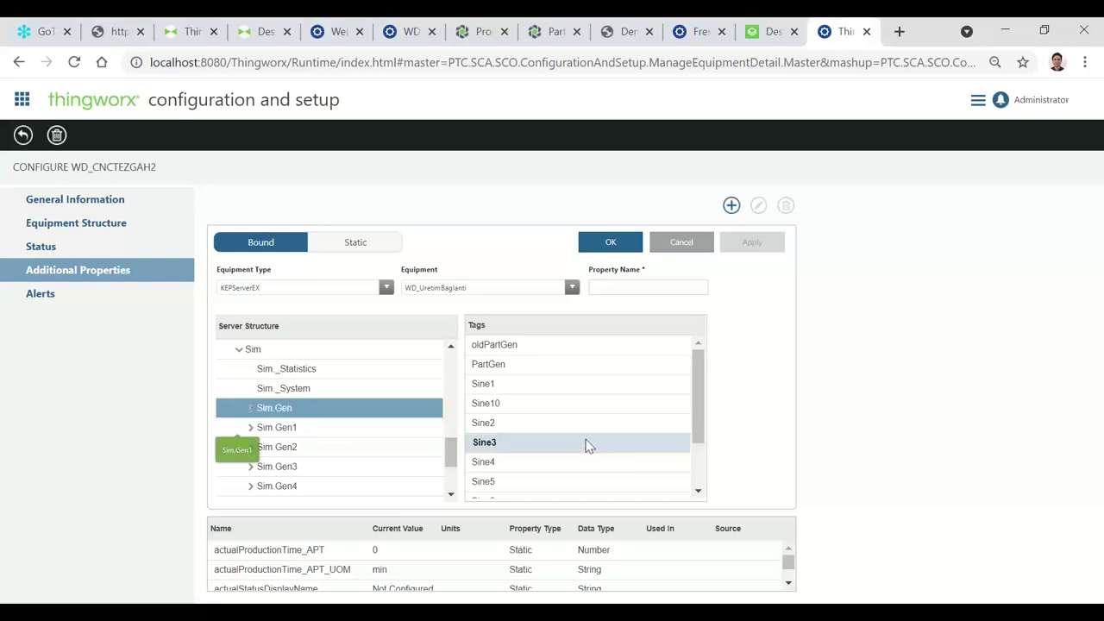
pyautogui.click(529, 370)
pyautogui.moveTo(626, 288); pyautogui.dragTo(590, 287)
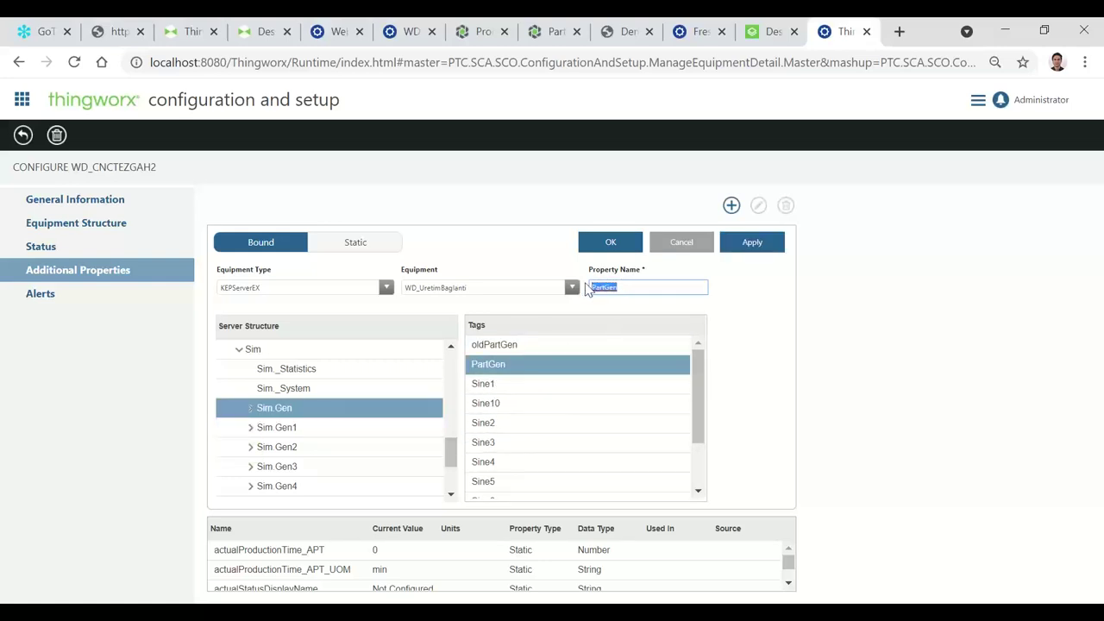
pyautogui.write('Sicaklik')
pyautogui.click(611, 246)
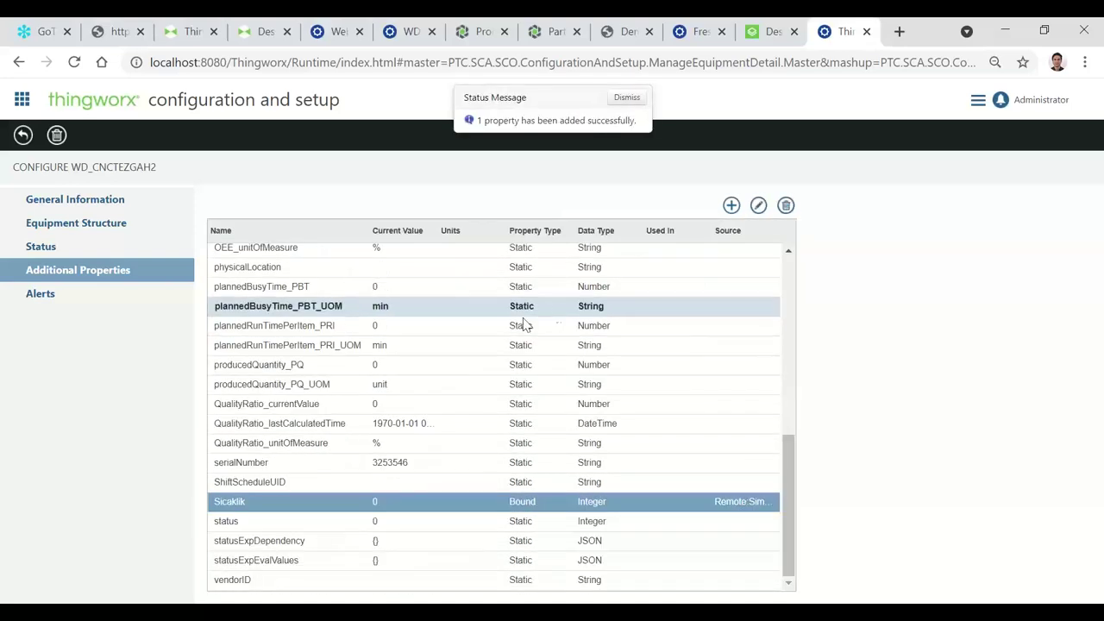
# Step: Add a bound property named Akim to WD_CNCTezgah2 using the Sine5 tag of Sim.Gen
pyautogui.click(730, 207)
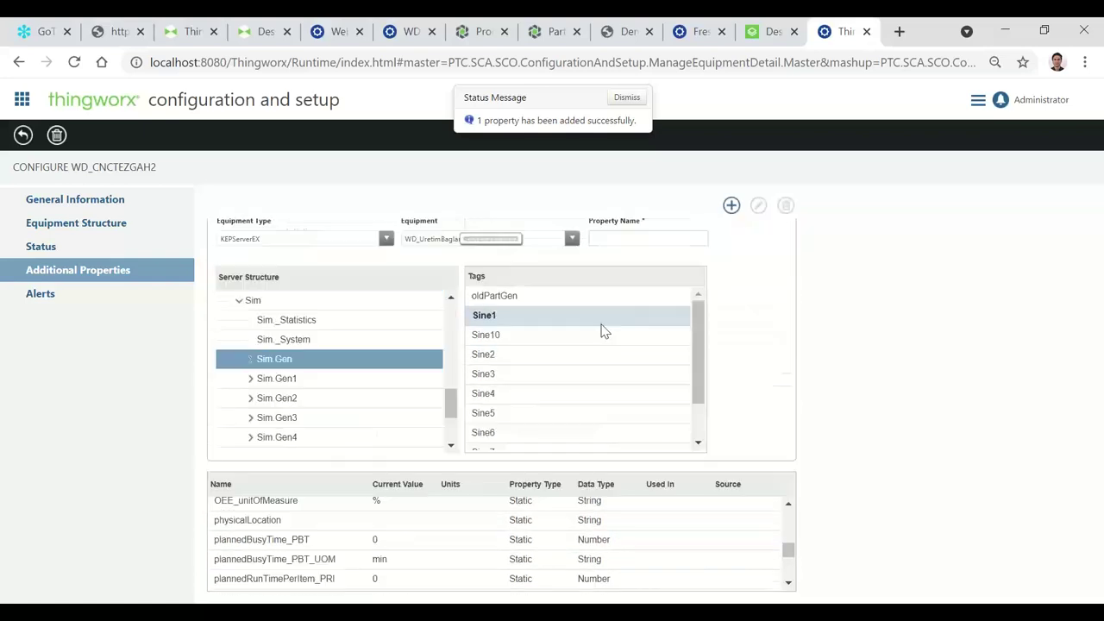
pyautogui.click(516, 442)
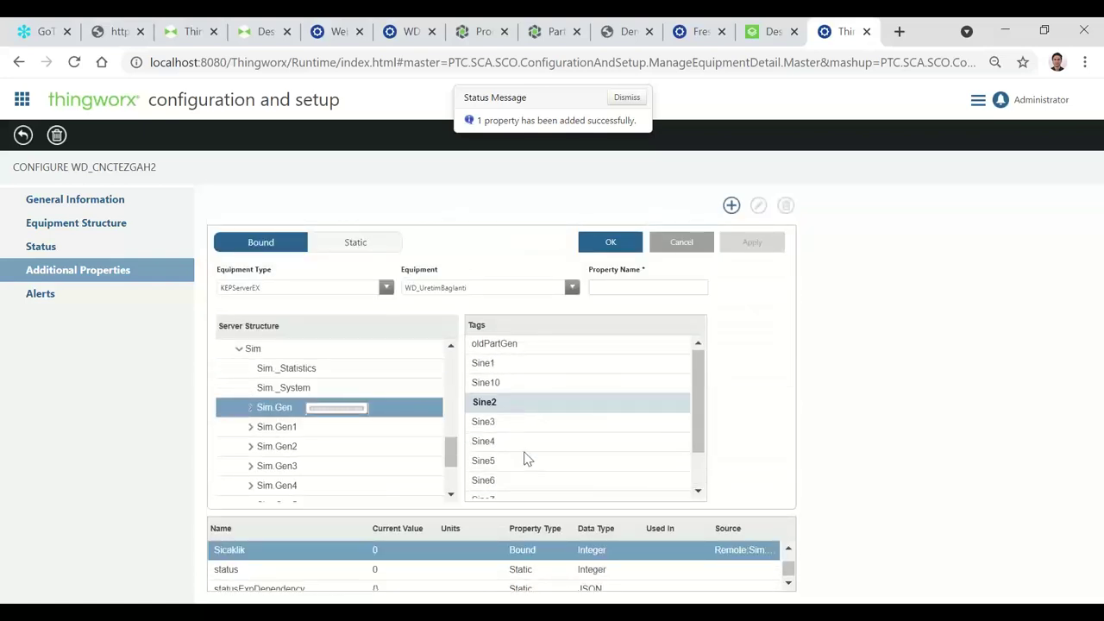
pyautogui.click(507, 464)
pyautogui.click(513, 457)
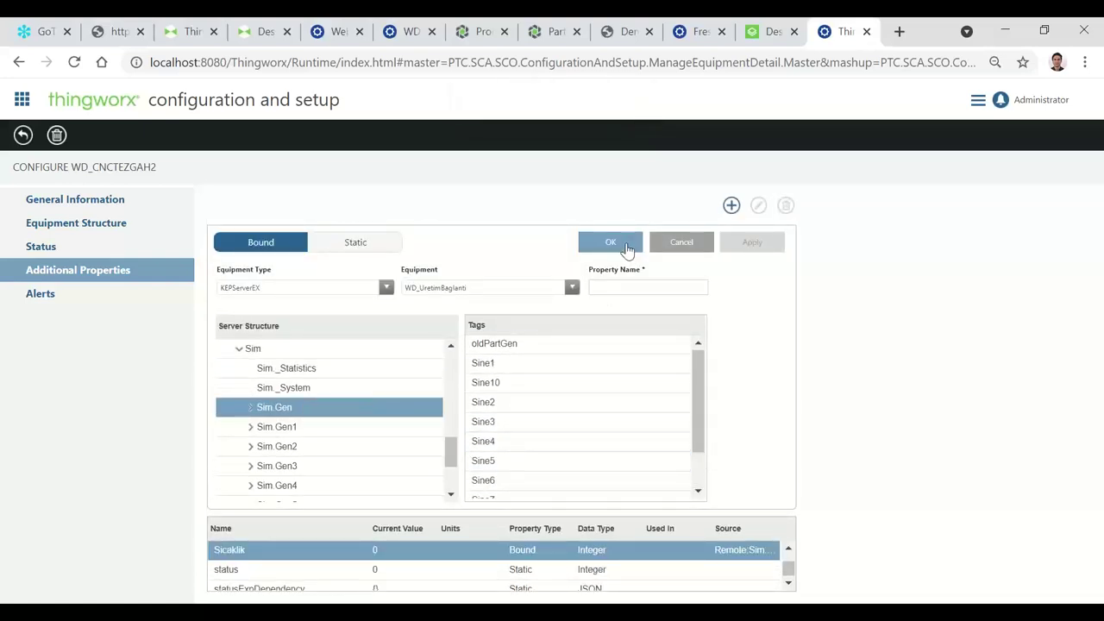
pyautogui.click(493, 463)
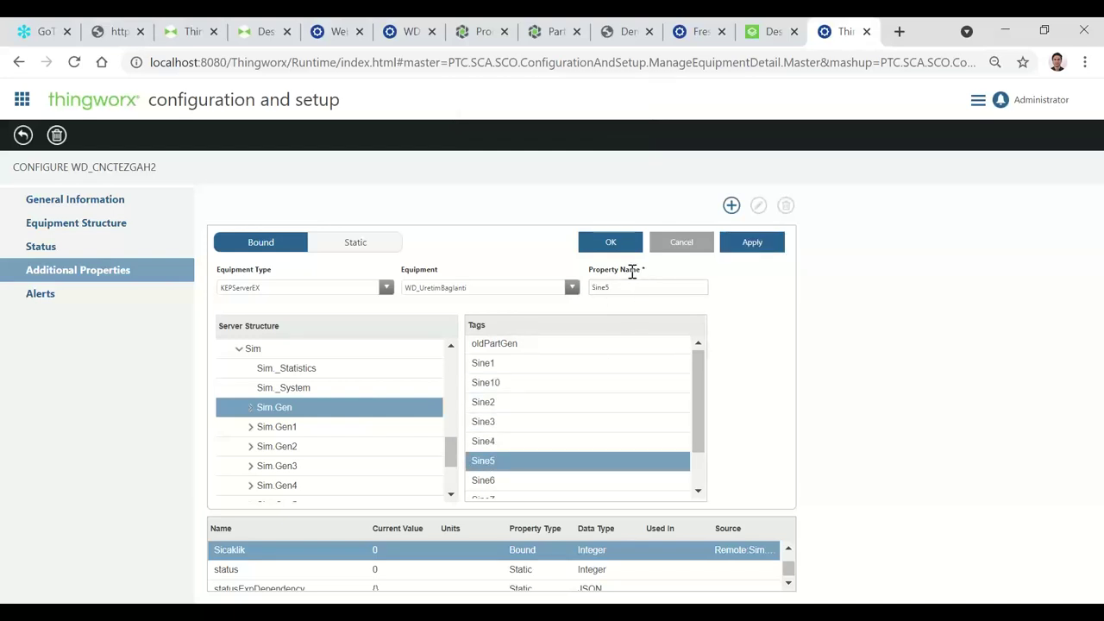
pyautogui.moveTo(625, 288); pyautogui.dragTo(579, 288)
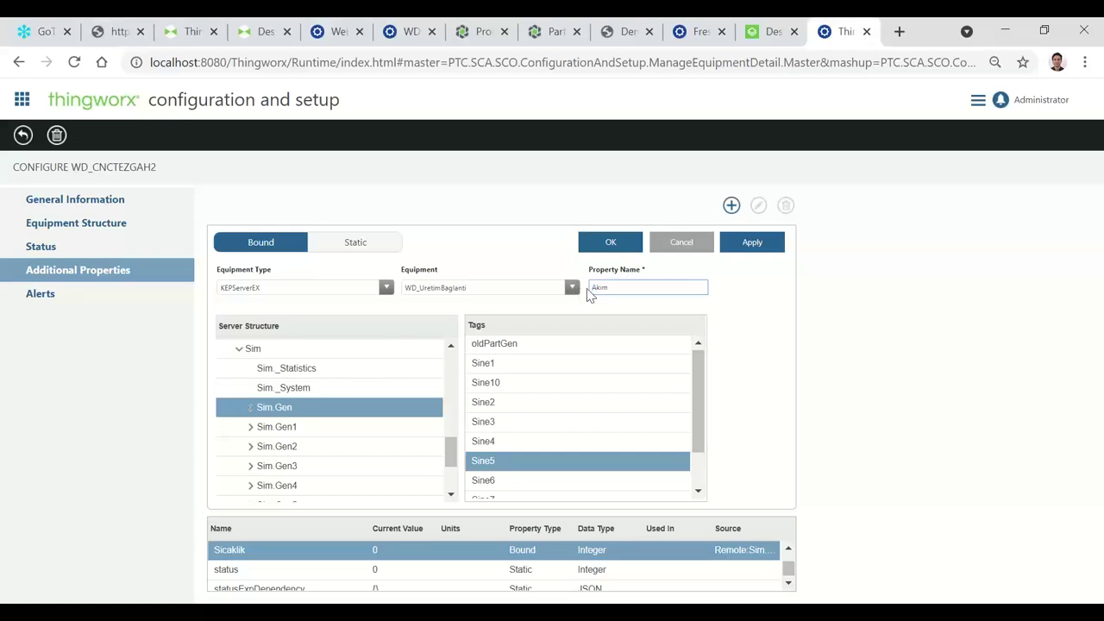
pyautogui.click(623, 245)
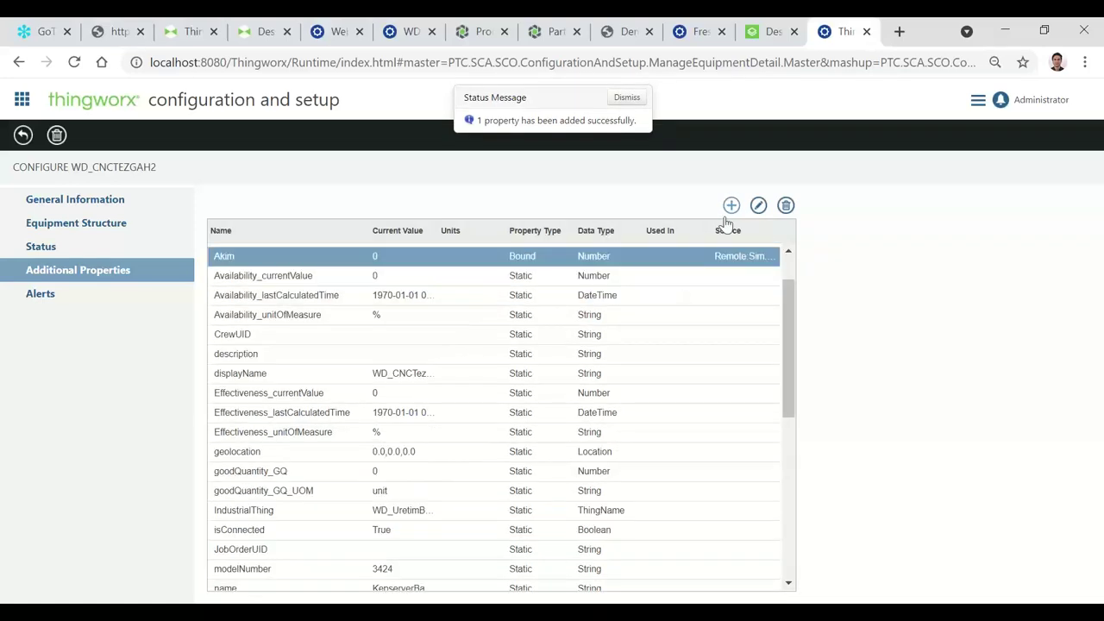
# Step: Add a bound property named Voltaj to WD_CNCTezgah2 using the Sine6 tag of Sim.Gen
pyautogui.scroll(-5, 682, 352)
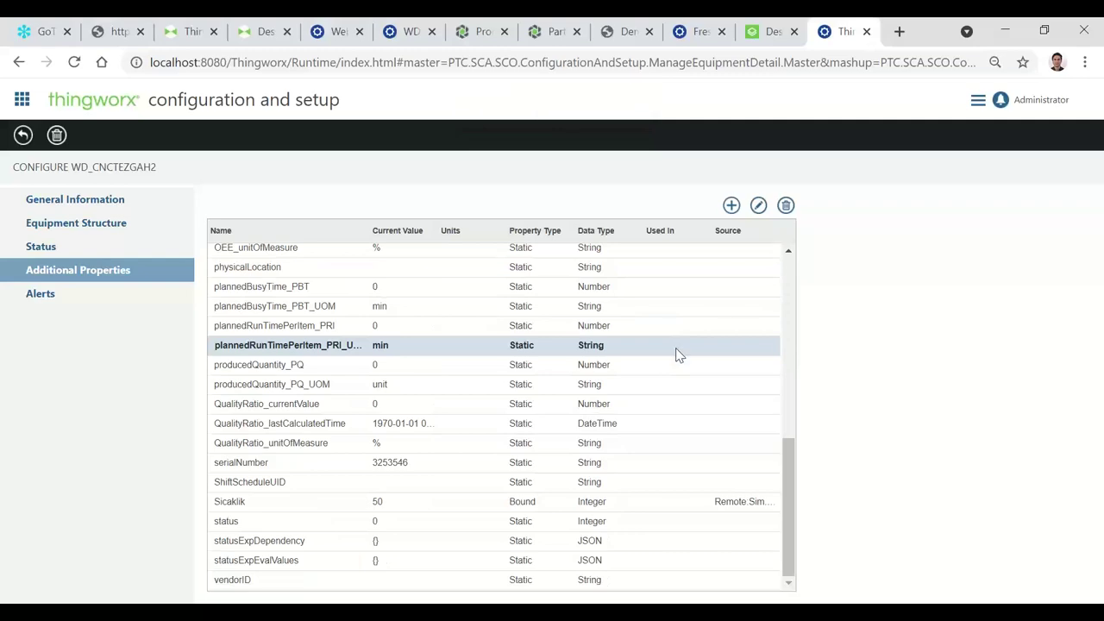
pyautogui.scroll(5, 593, 385)
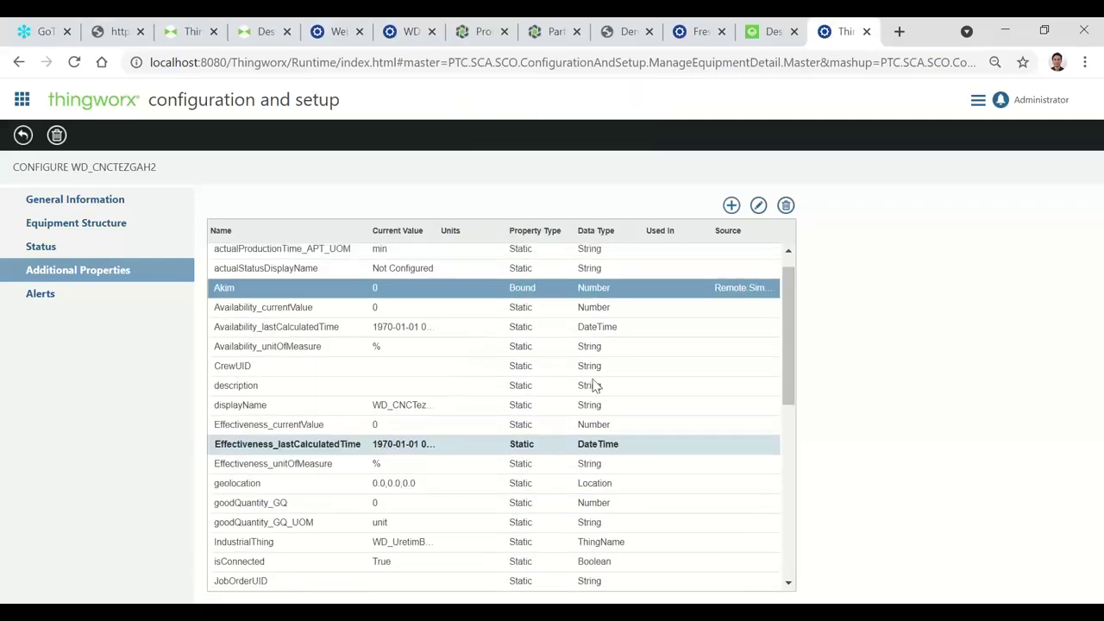
pyautogui.click(732, 206)
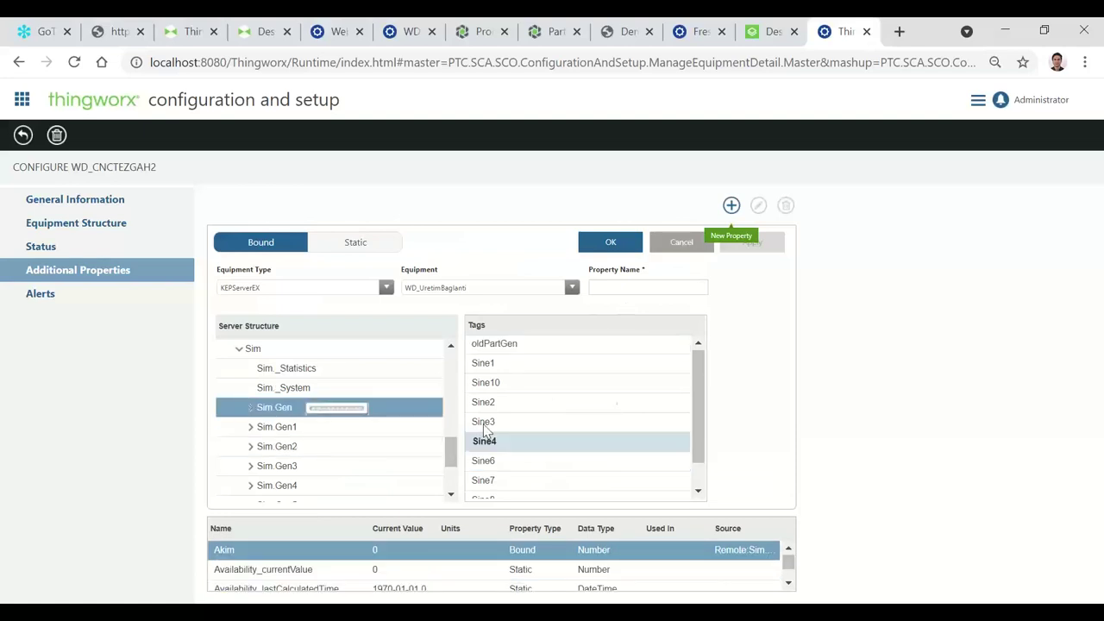
pyautogui.click(495, 464)
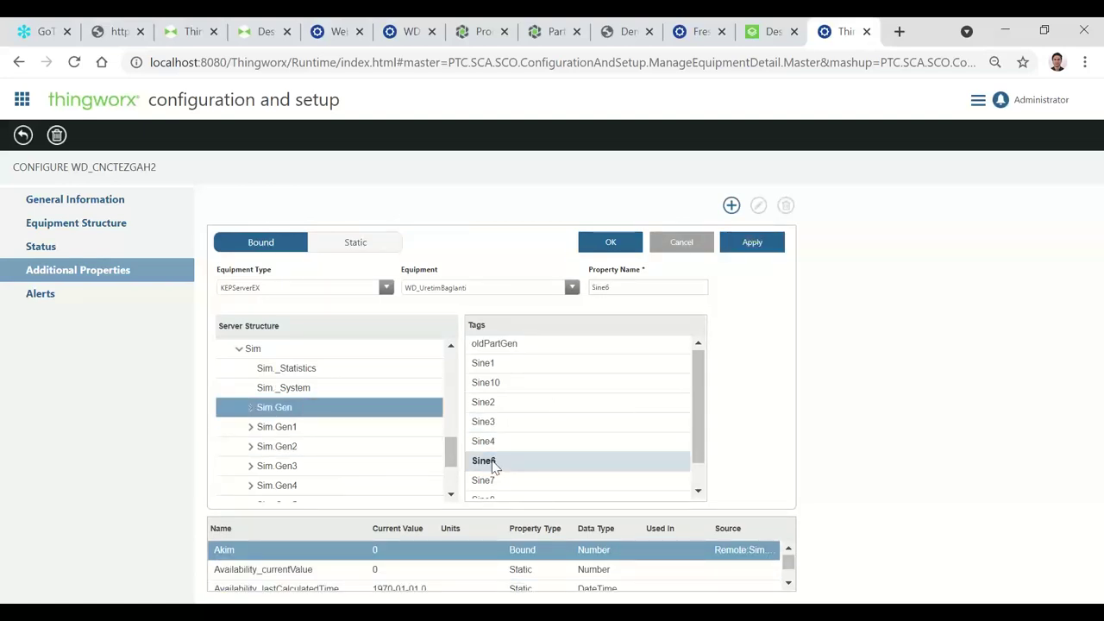
pyautogui.moveTo(622, 288); pyautogui.dragTo(593, 294)
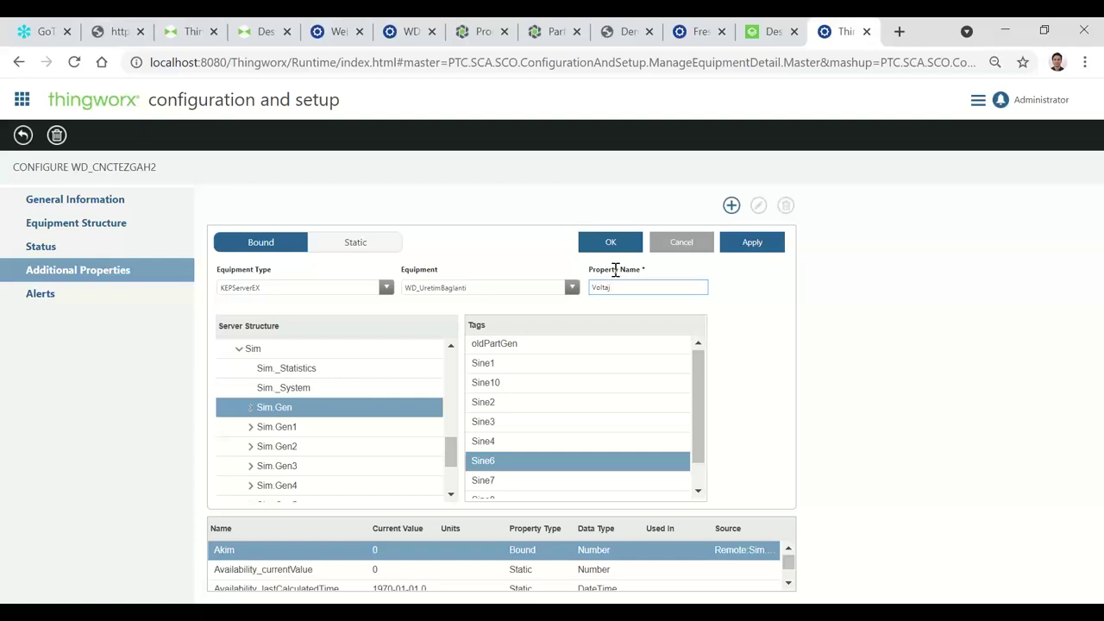
pyautogui.write('j')
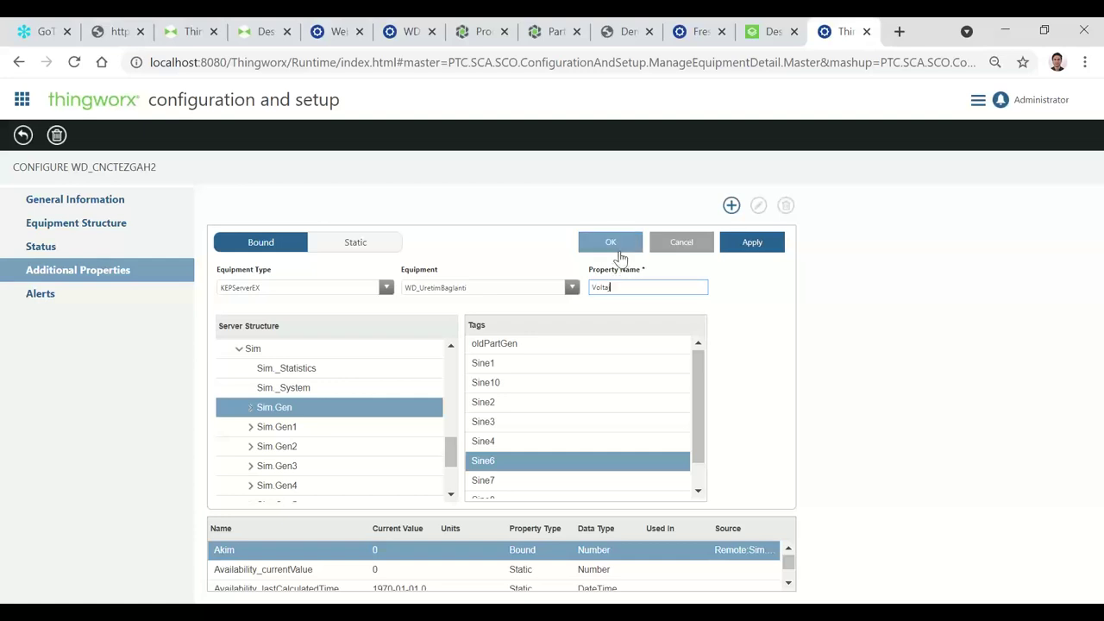
pyautogui.click(618, 243)
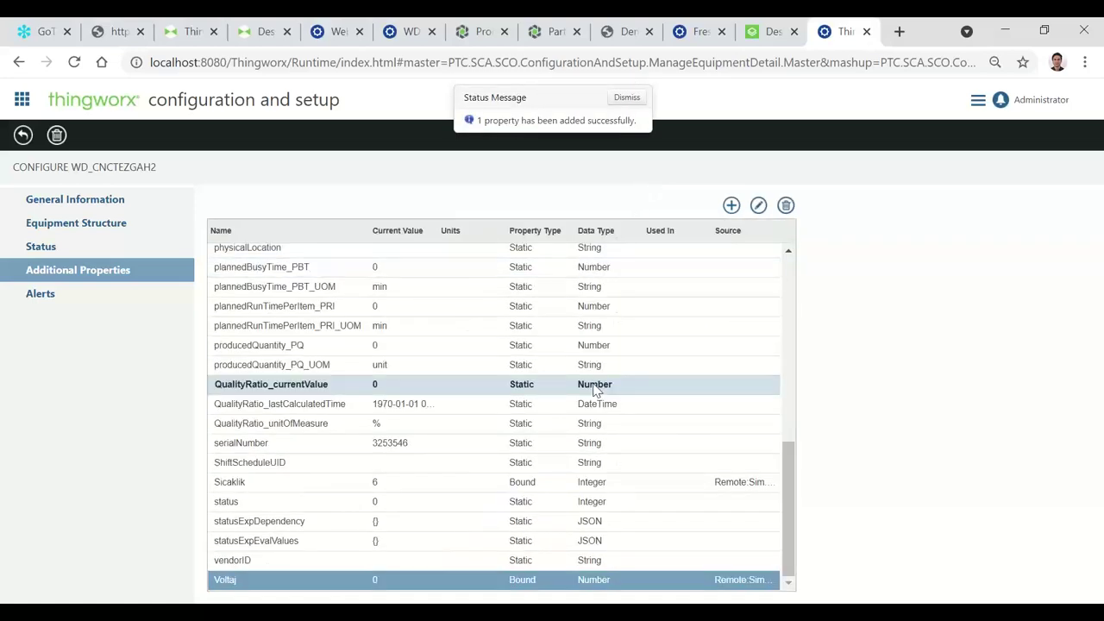
pyautogui.scroll(2, 574, 427)
pyautogui.scroll(5, 569, 438)
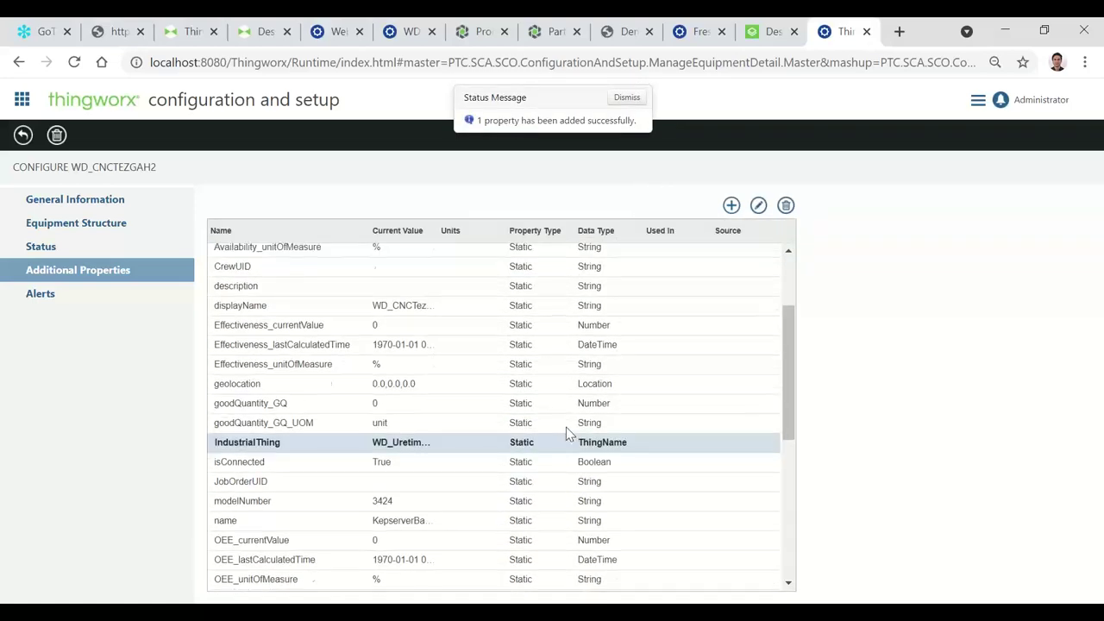
pyautogui.scroll(-4, 549, 408)
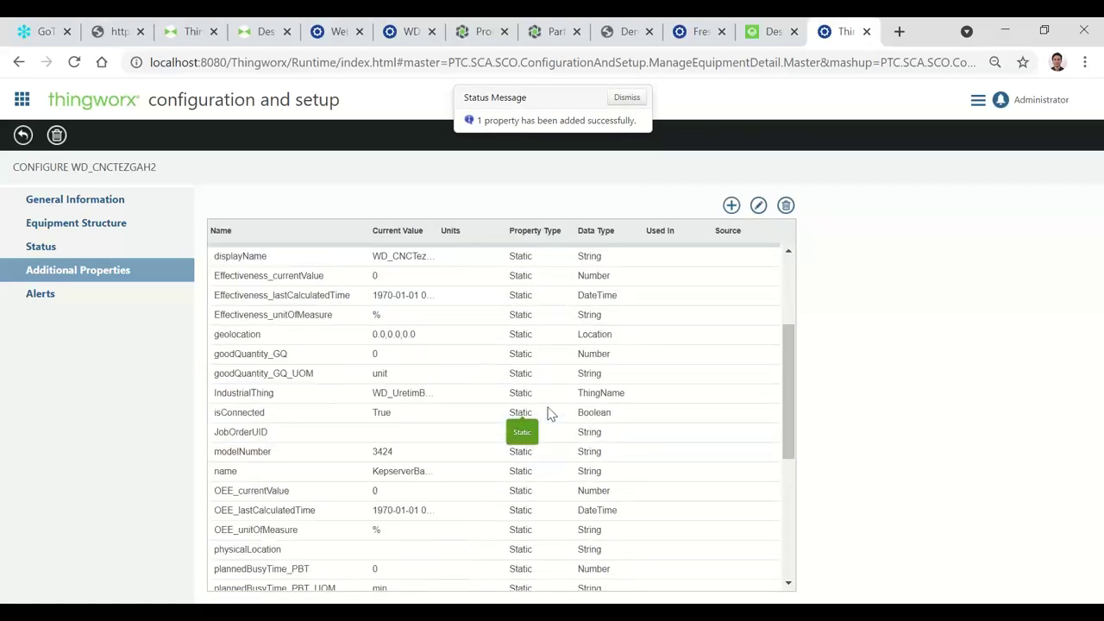
# Step: Reorder the status definitions of WD_CNCTezgah2 so Warning, Running and Unplanned Downtime precede Planned Downtime
pyautogui.click(58, 249)
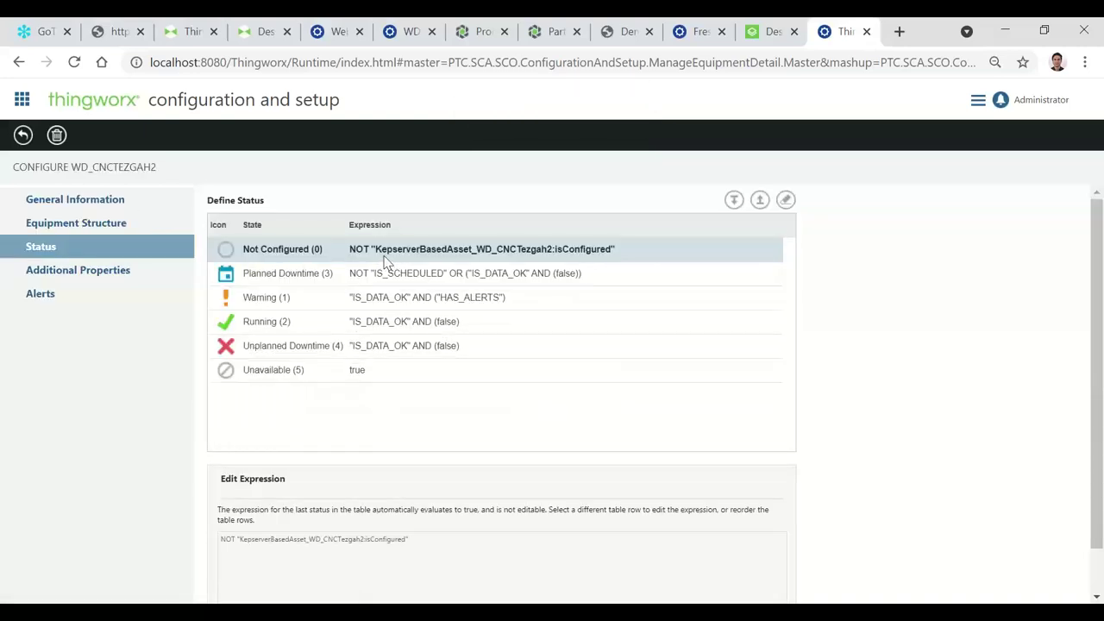
pyautogui.click(390, 300)
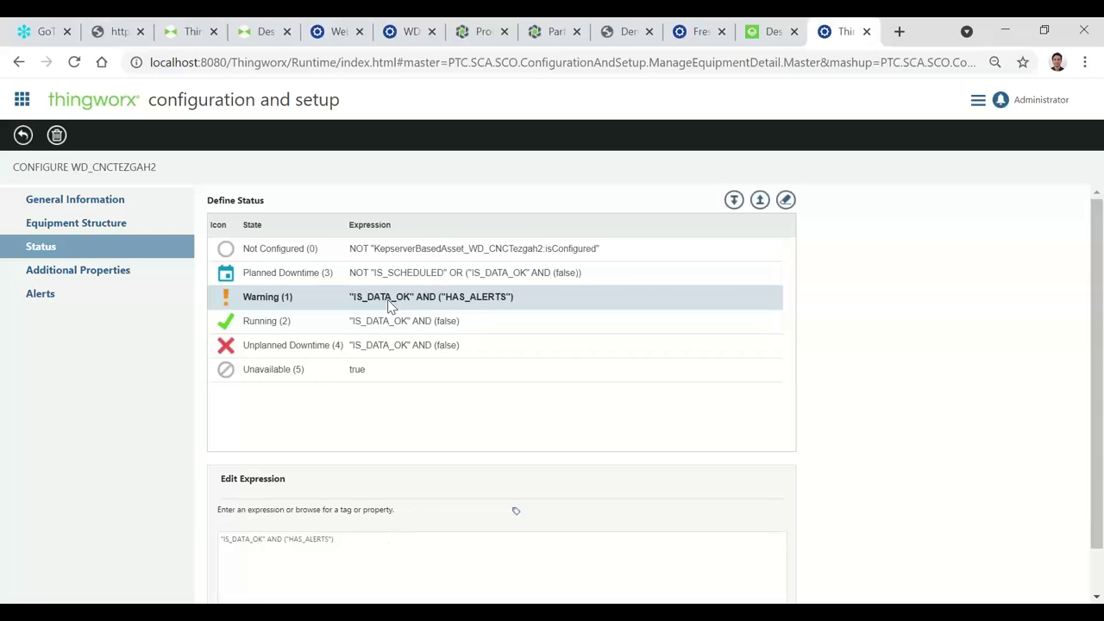
pyautogui.click(760, 205)
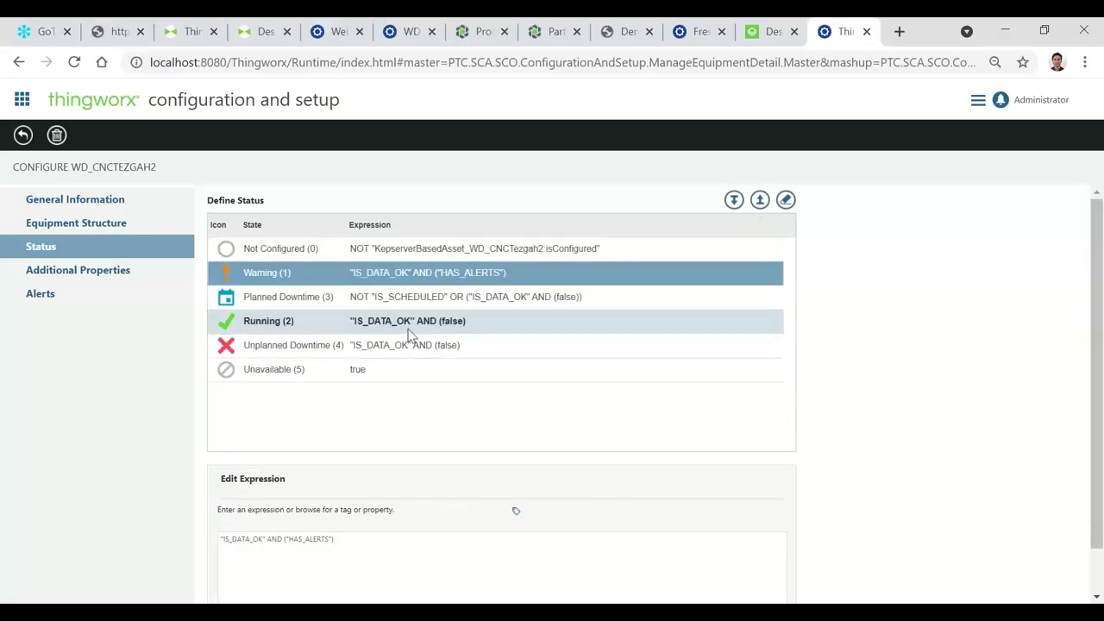
pyautogui.click(475, 320)
pyautogui.click(760, 200)
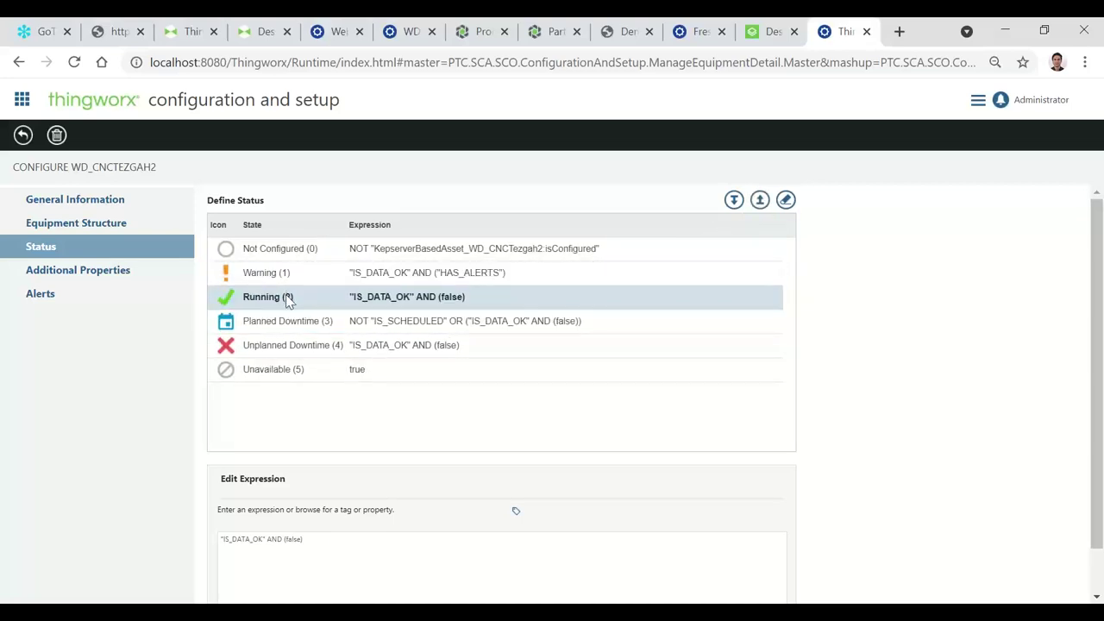
pyautogui.click(287, 322)
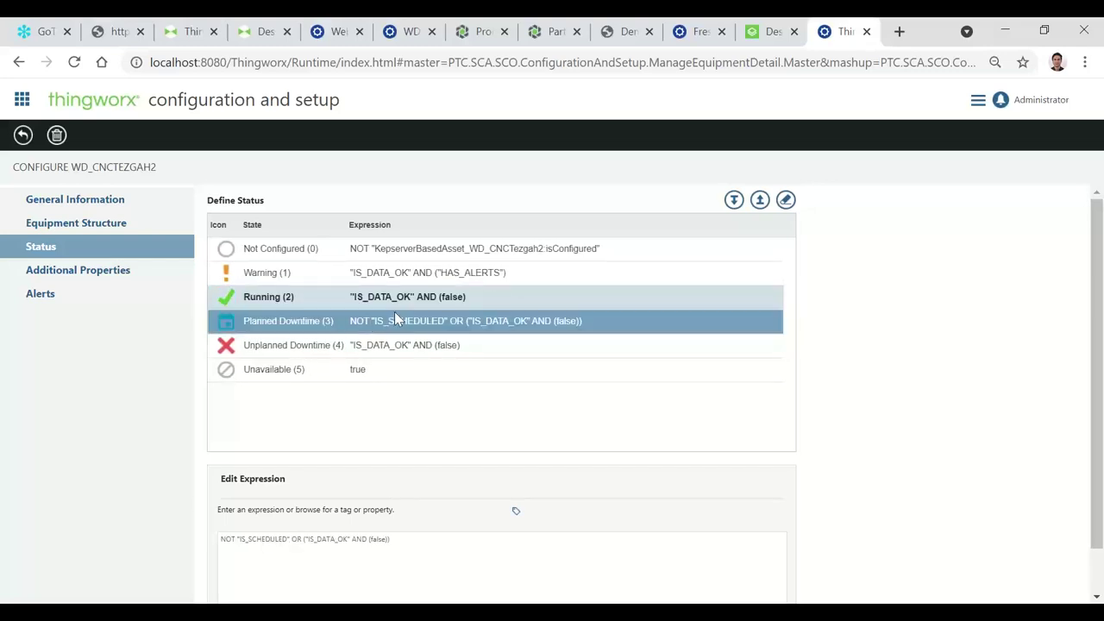
pyautogui.click(345, 344)
pyautogui.click(760, 202)
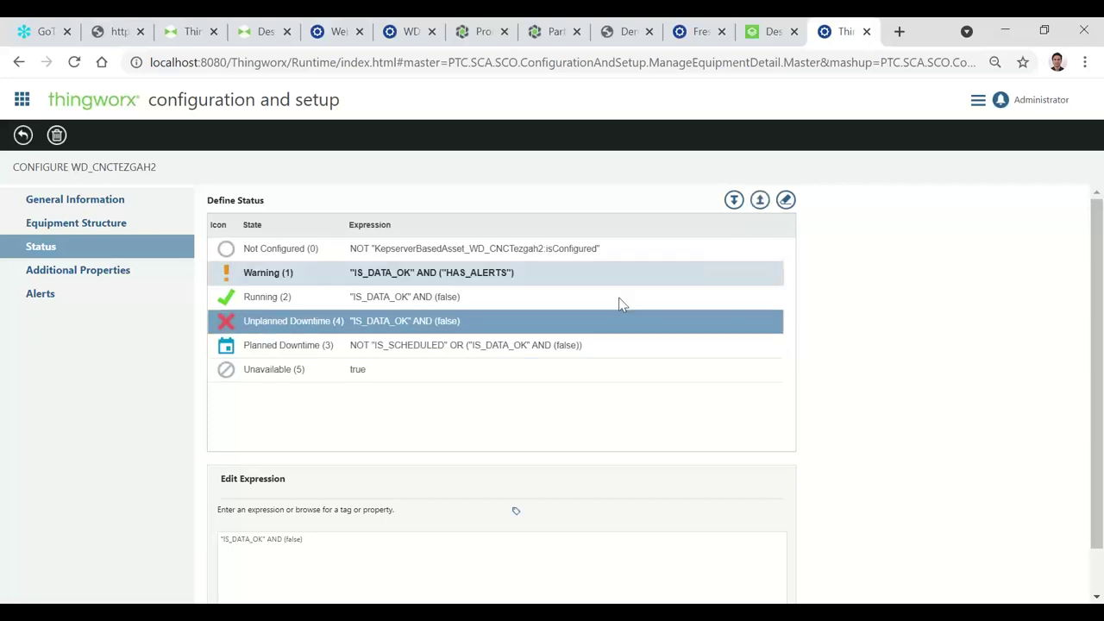
# Step: Clear the existing expression of the Warning status for WD_CNCTezgah2
pyautogui.click(361, 274)
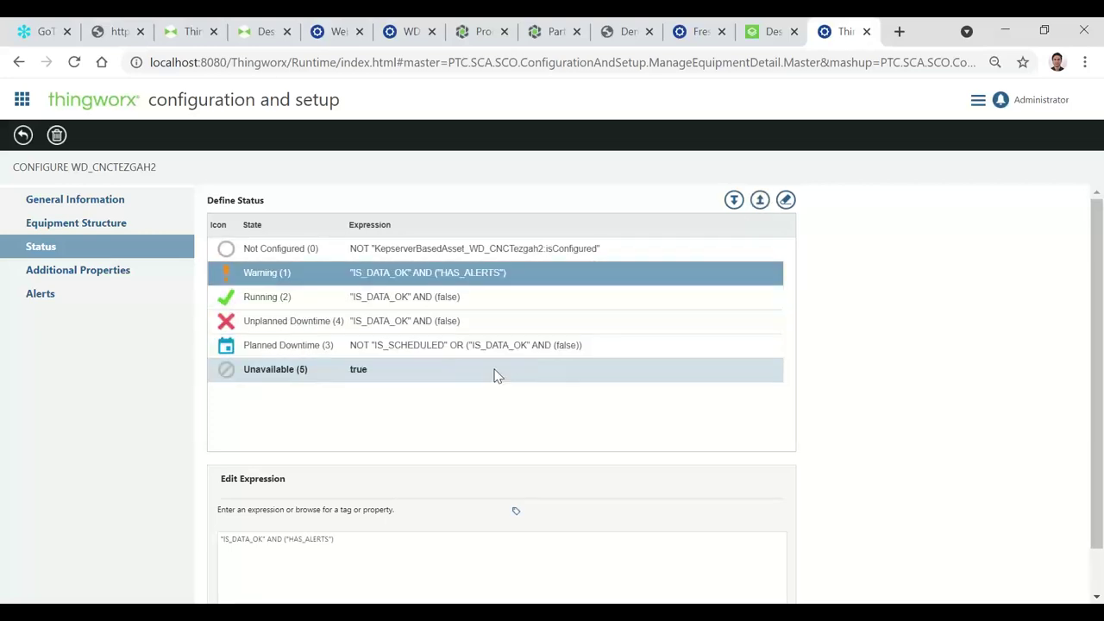
pyautogui.click(786, 200)
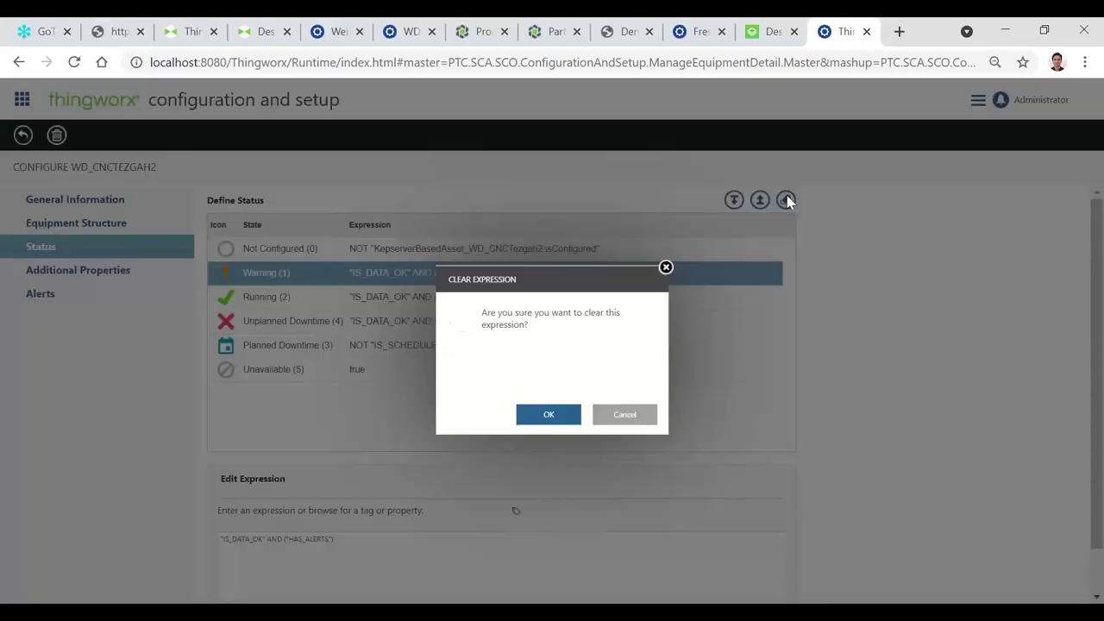
pyautogui.click(559, 418)
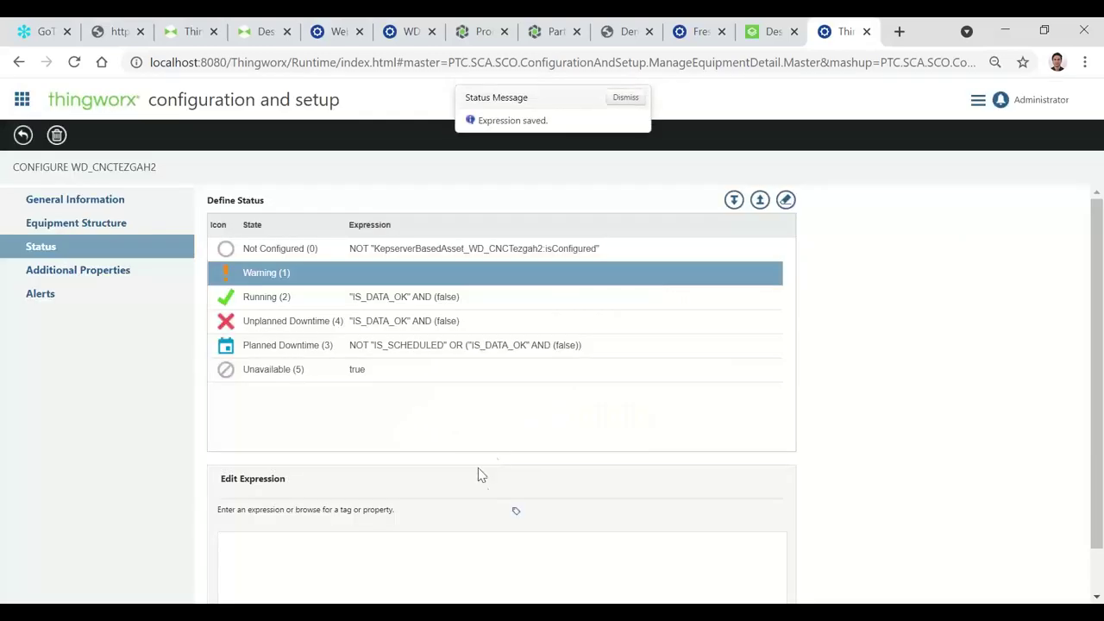
# Step: Insert the Sicaklik property of the KEPServerEX-Based Asset WD_CNCTezgah2 into the Warning expression
pyautogui.click(518, 515)
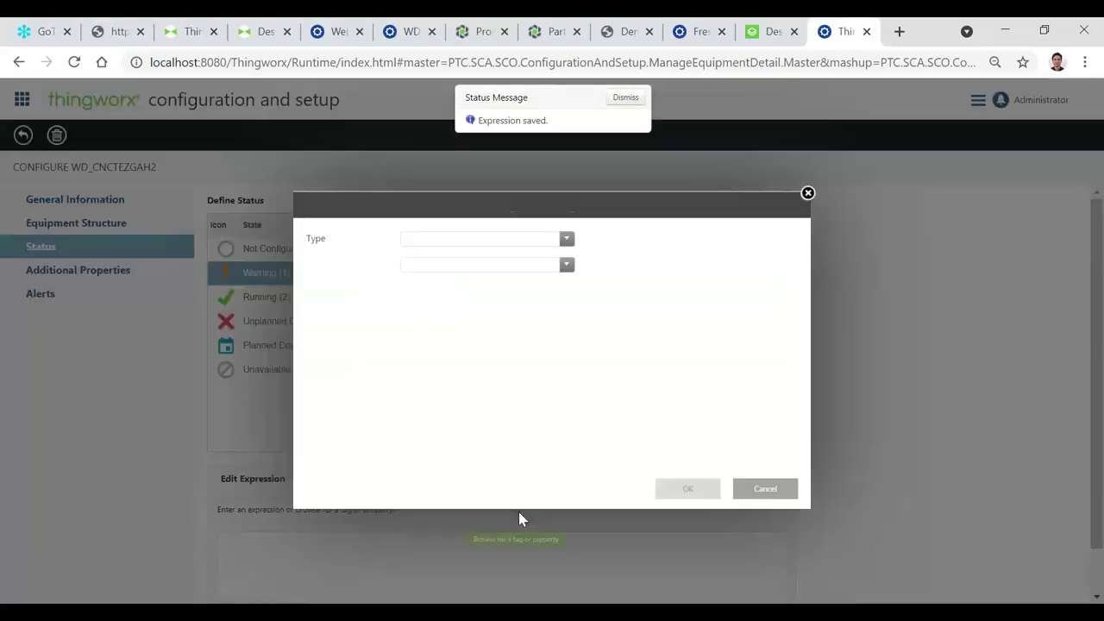
pyautogui.click(498, 241)
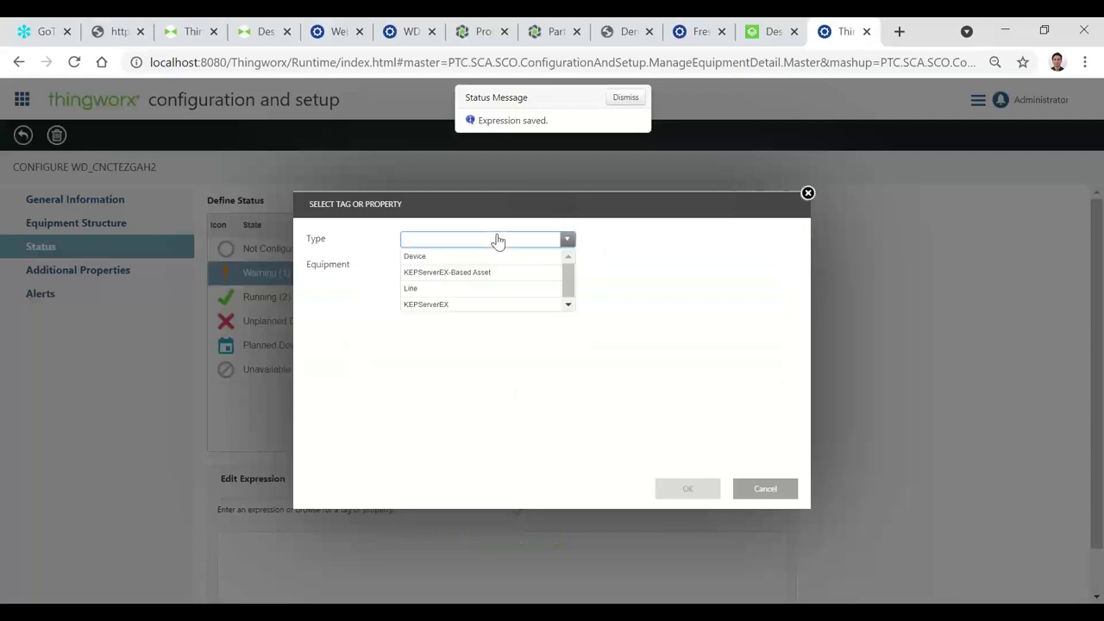
pyautogui.click(468, 271)
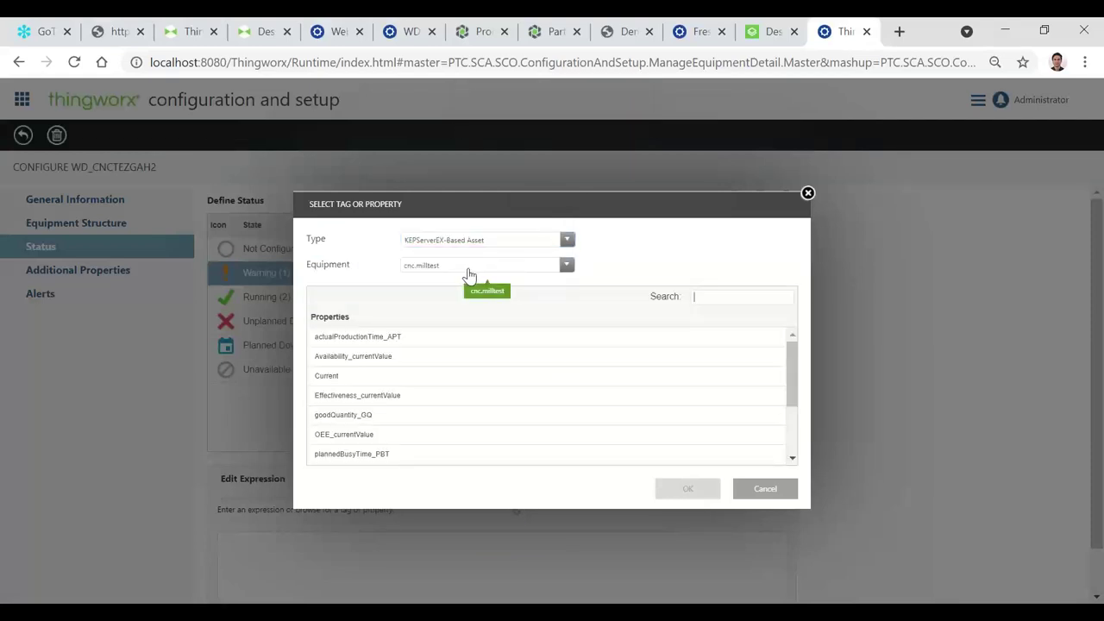
pyautogui.click(468, 275)
pyautogui.scroll(-3, 469, 330)
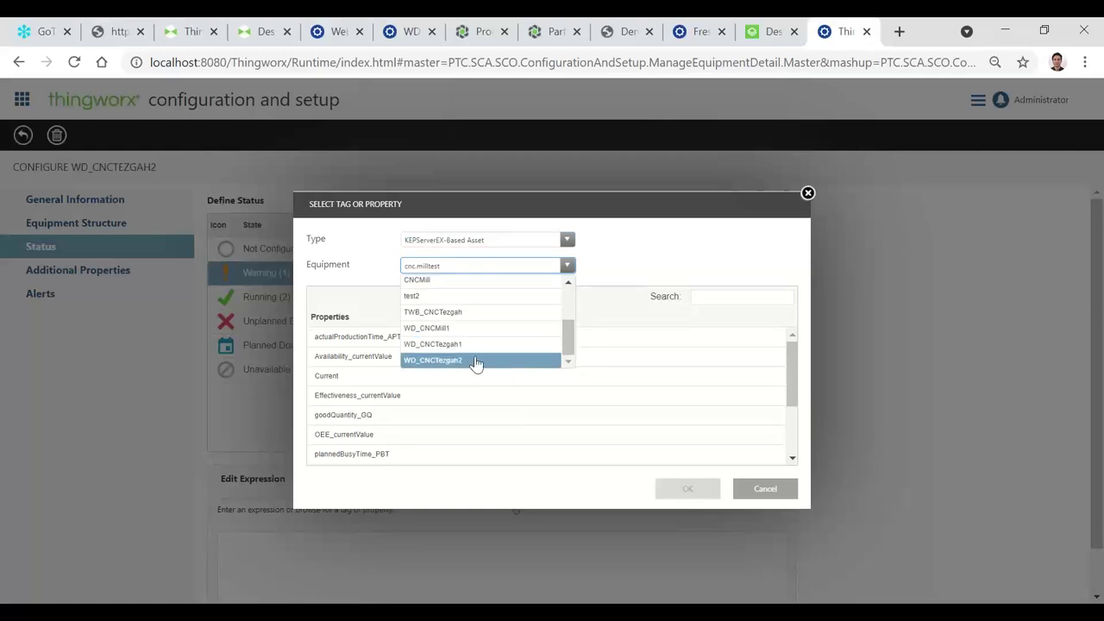
pyautogui.click(474, 360)
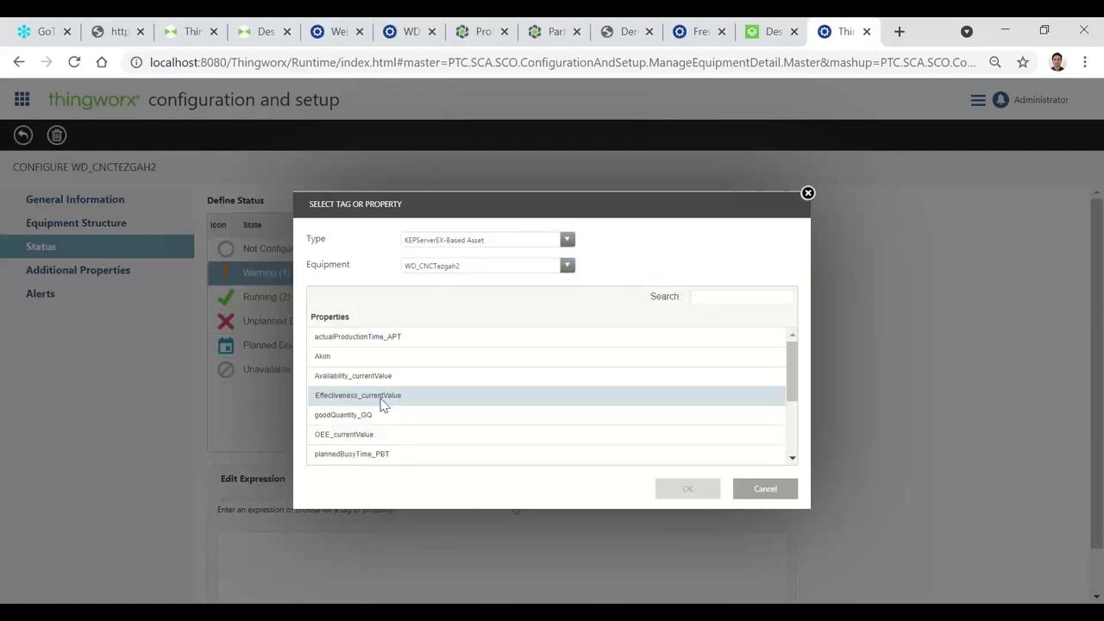
pyautogui.scroll(-2, 390, 397)
pyautogui.scroll(-1, 390, 398)
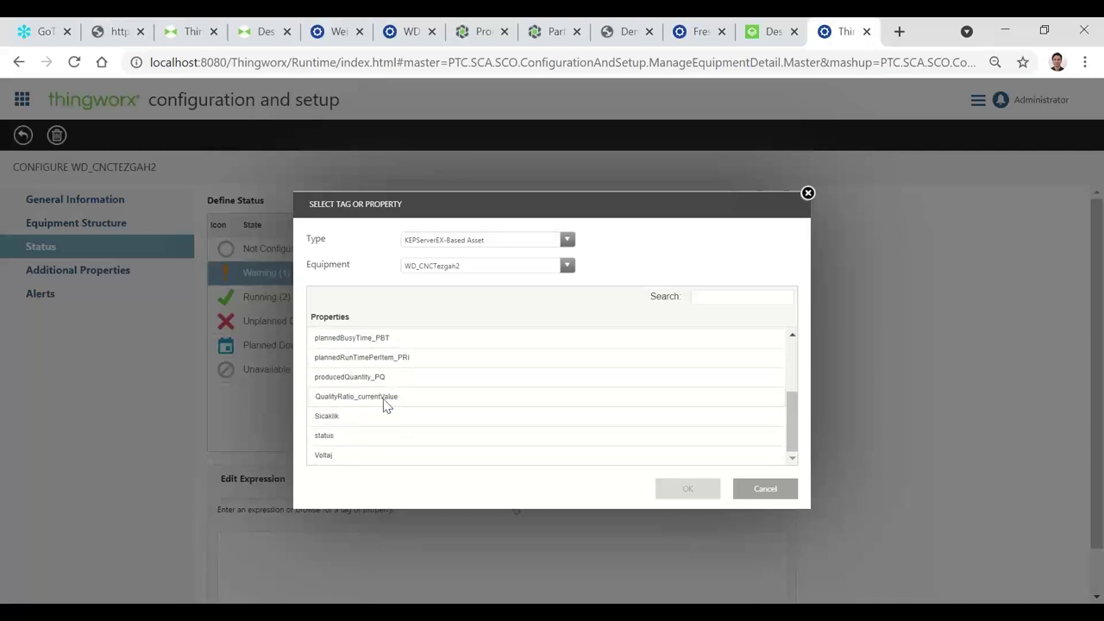
pyautogui.click(335, 416)
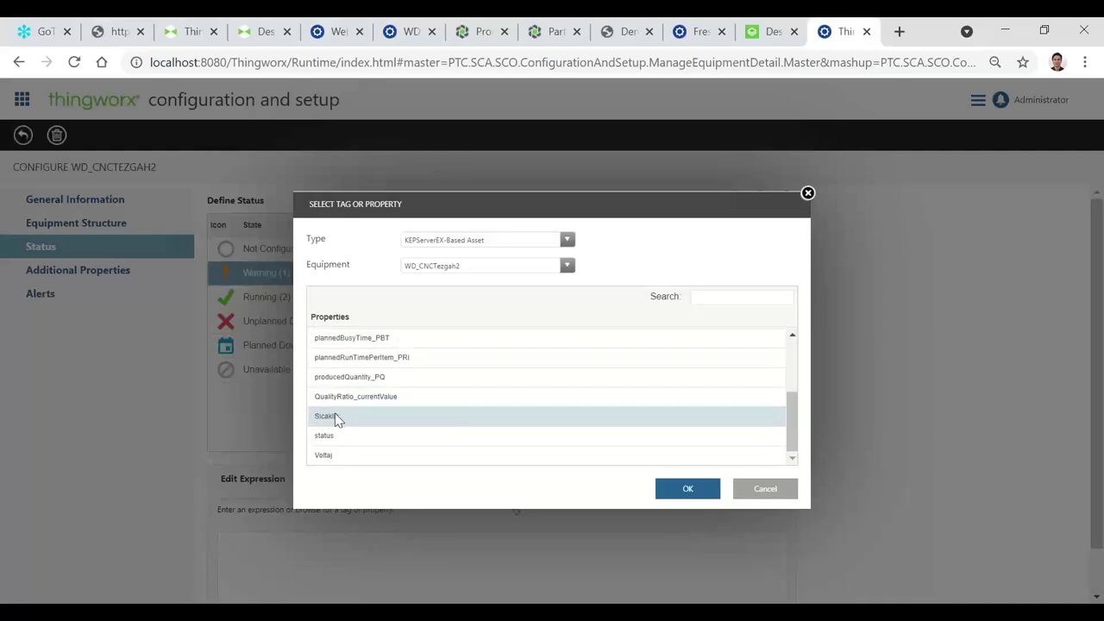
pyautogui.click(671, 488)
# Step: Complete the Warning expression with the condition > 40 after the Sicaklik property and save it
pyautogui.click(433, 547)
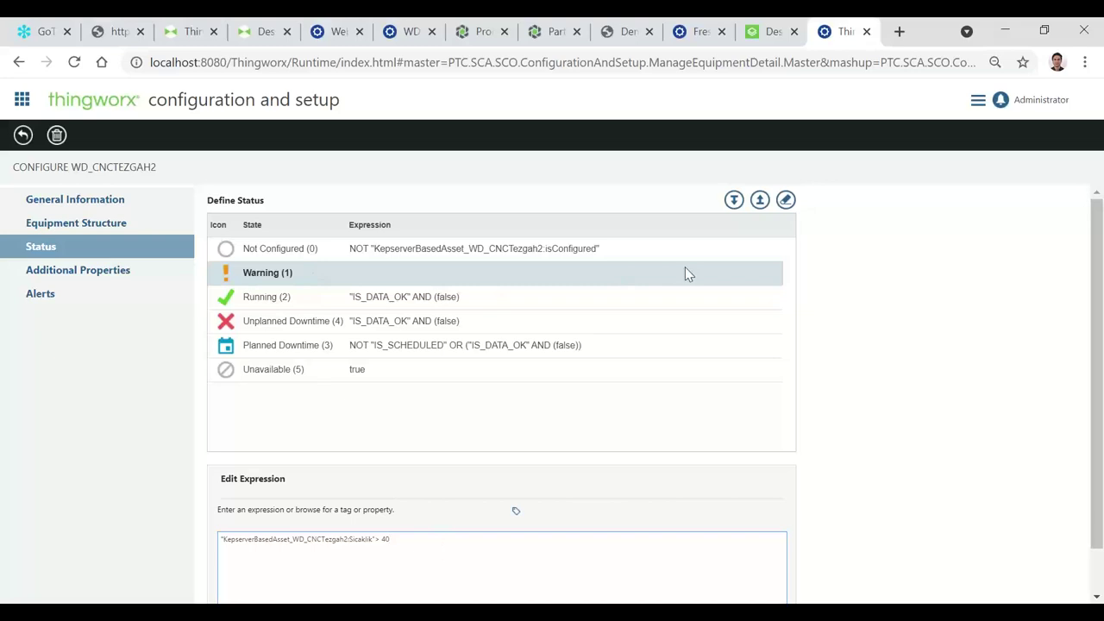
pyautogui.scroll(-1, 690, 414)
pyautogui.click(750, 591)
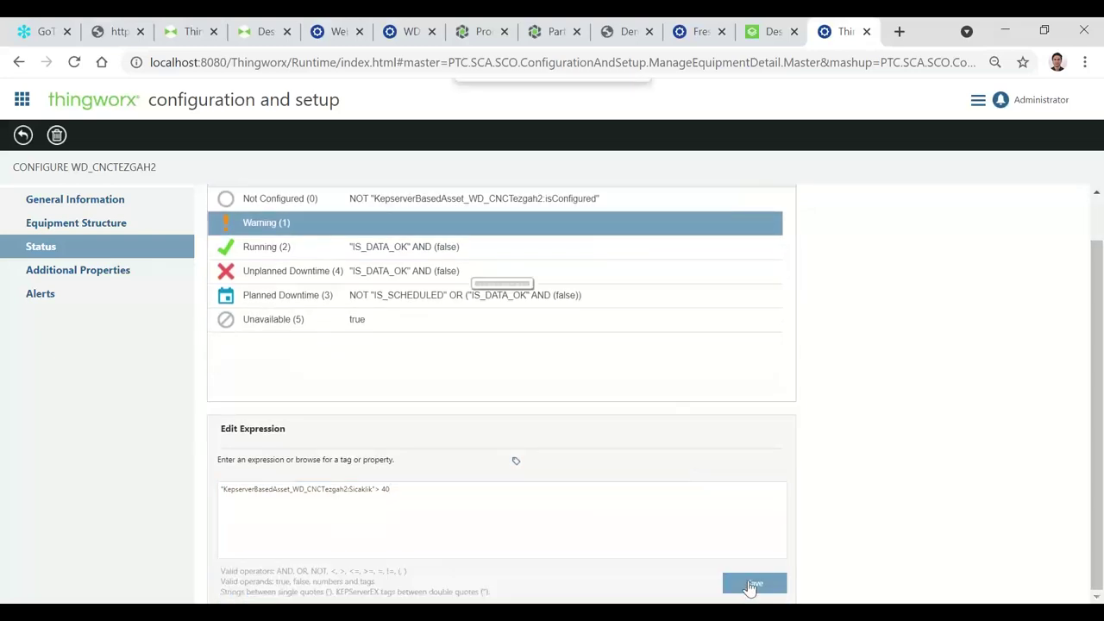
# Step: Clear the existing expression of the Running status
pyautogui.click(406, 249)
pyautogui.scroll(1, 672, 302)
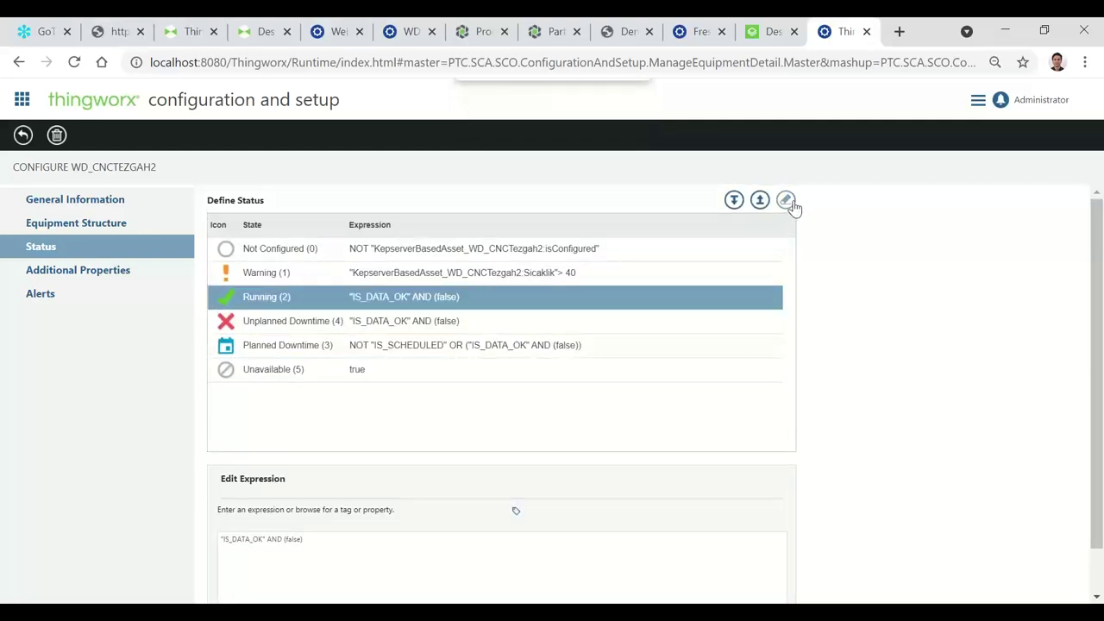
pyautogui.click(785, 201)
pyautogui.click(547, 414)
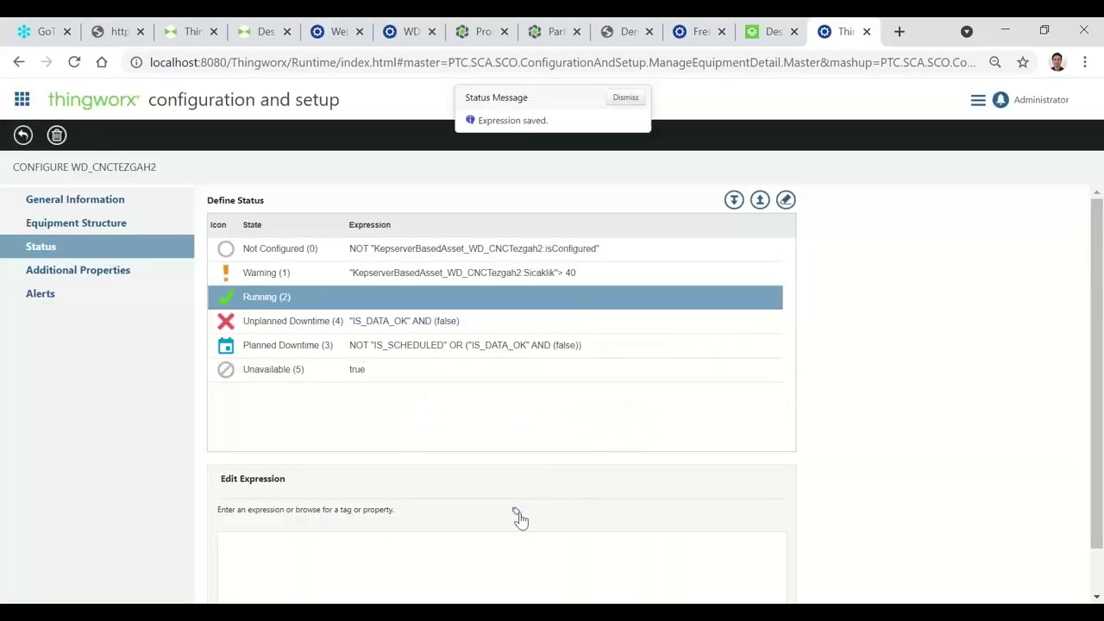
# Step: Define the Running expression as the Akim property of WD_CNCTezgah2 > 0 and save it
pyautogui.click(517, 512)
pyautogui.click(496, 242)
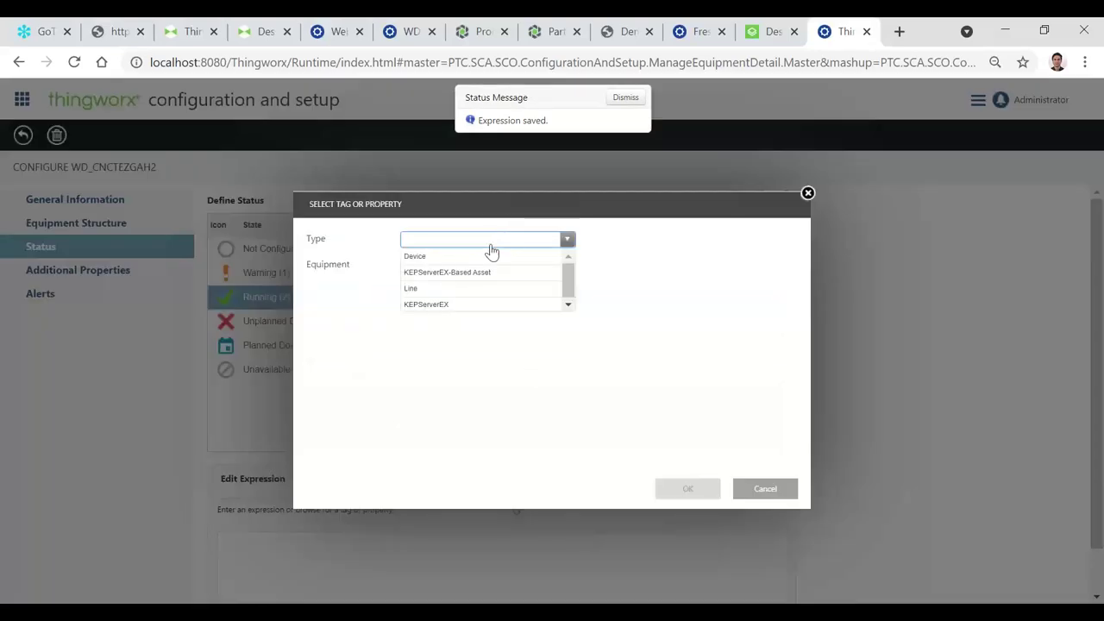
pyautogui.click(470, 286)
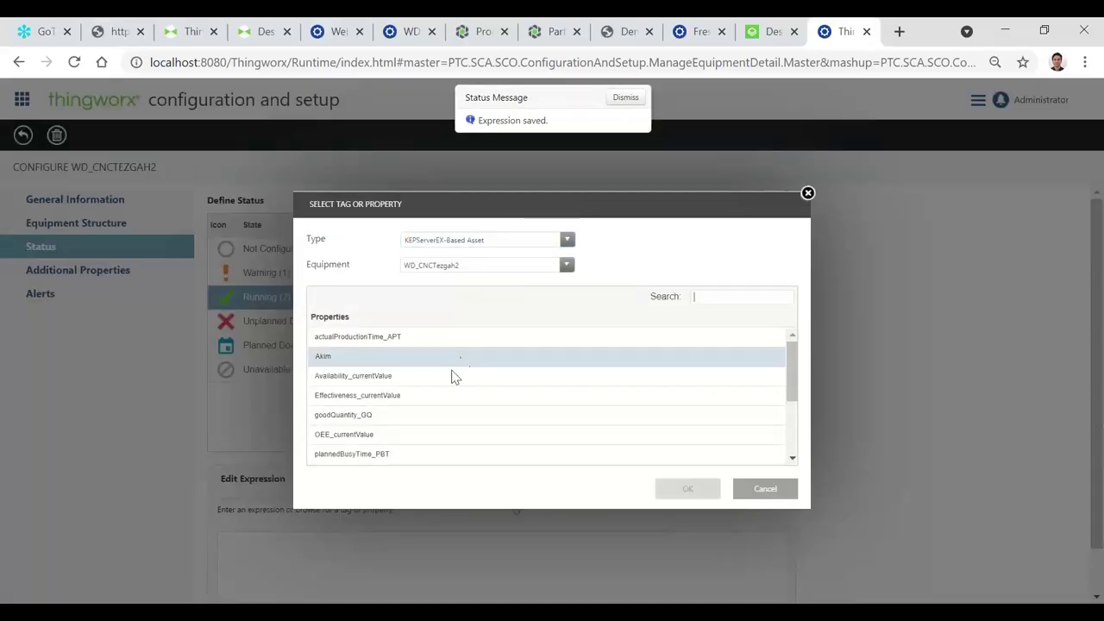
pyautogui.click(373, 355)
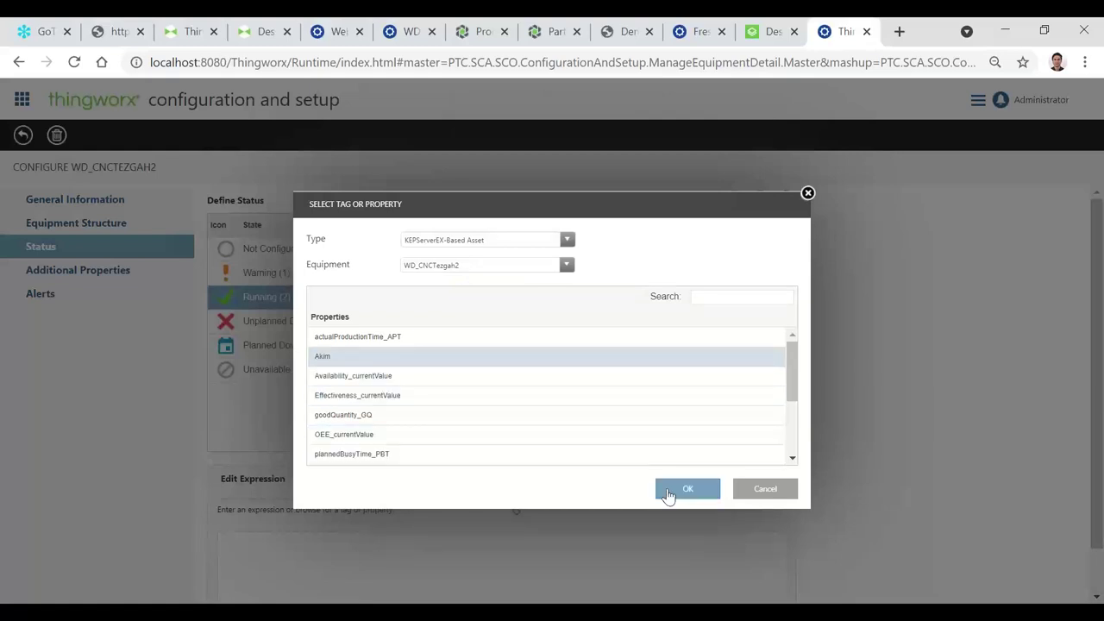
pyautogui.click(668, 493)
pyautogui.click(414, 547)
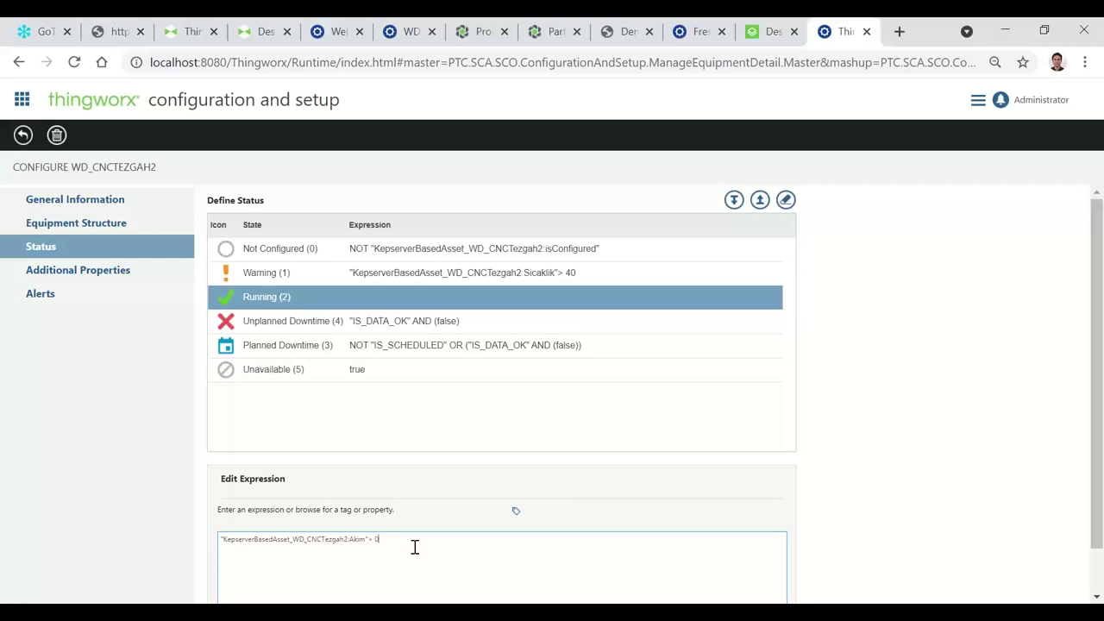
pyautogui.scroll(-1, 538, 571)
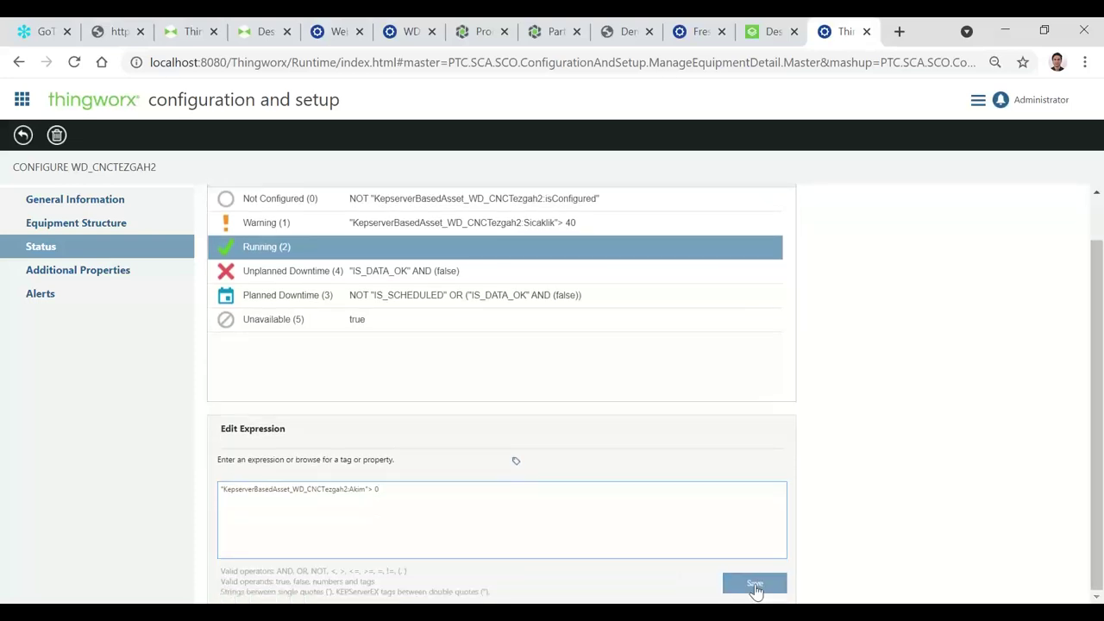
pyautogui.click(750, 584)
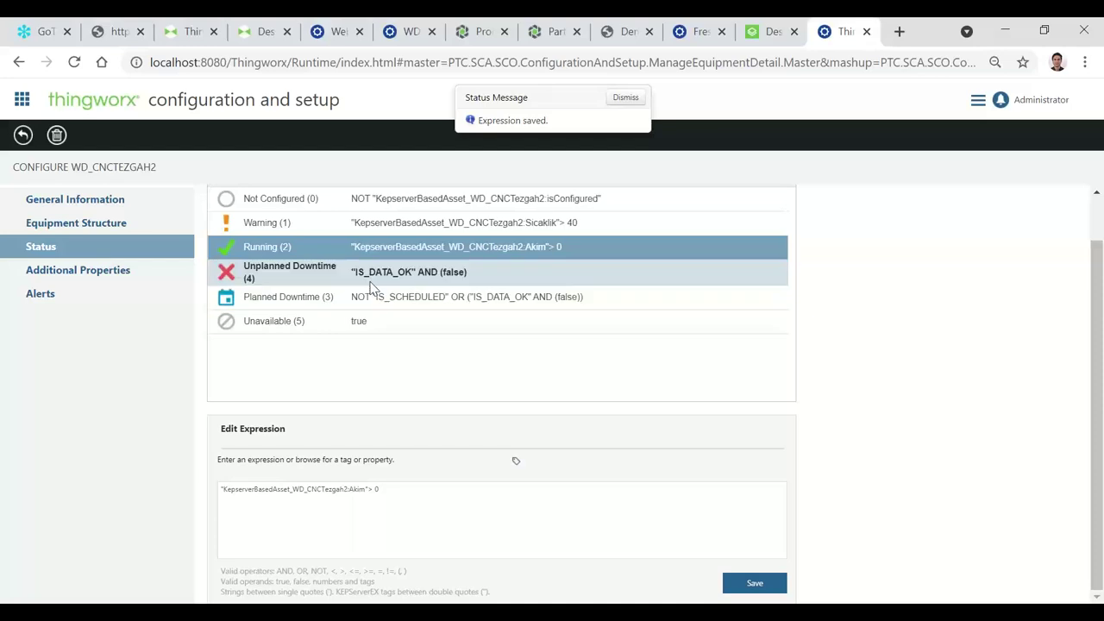
pyautogui.scroll(1, 366, 287)
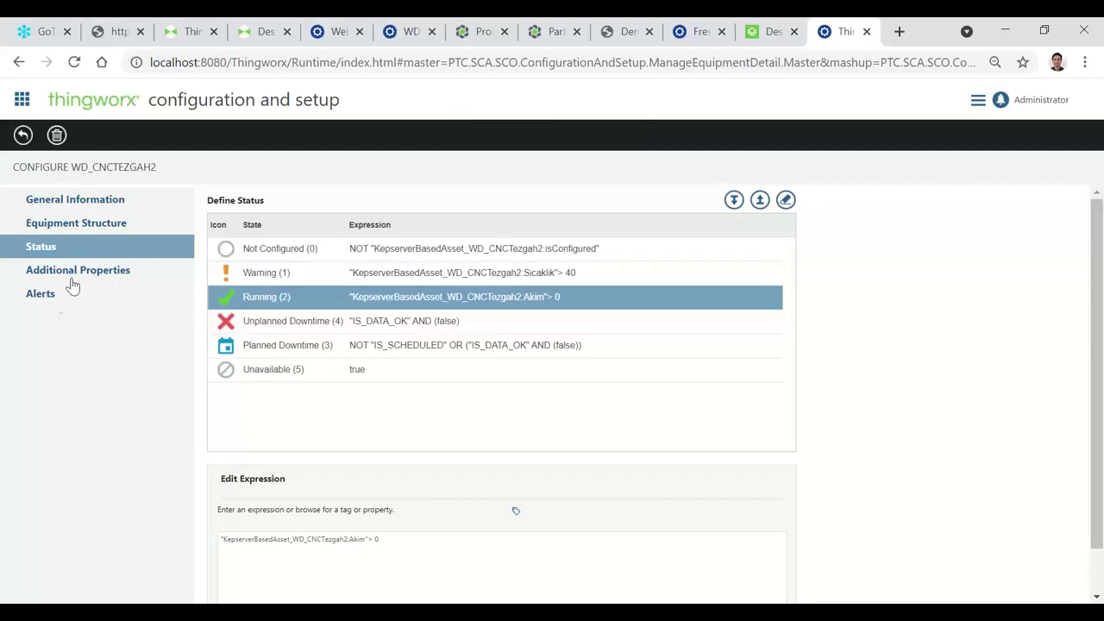
# Step: Start a new alert for WD_CNCTezgah2 on its Voltaj property, using the KEPServerEX-Based Asset type
pyautogui.click(43, 298)
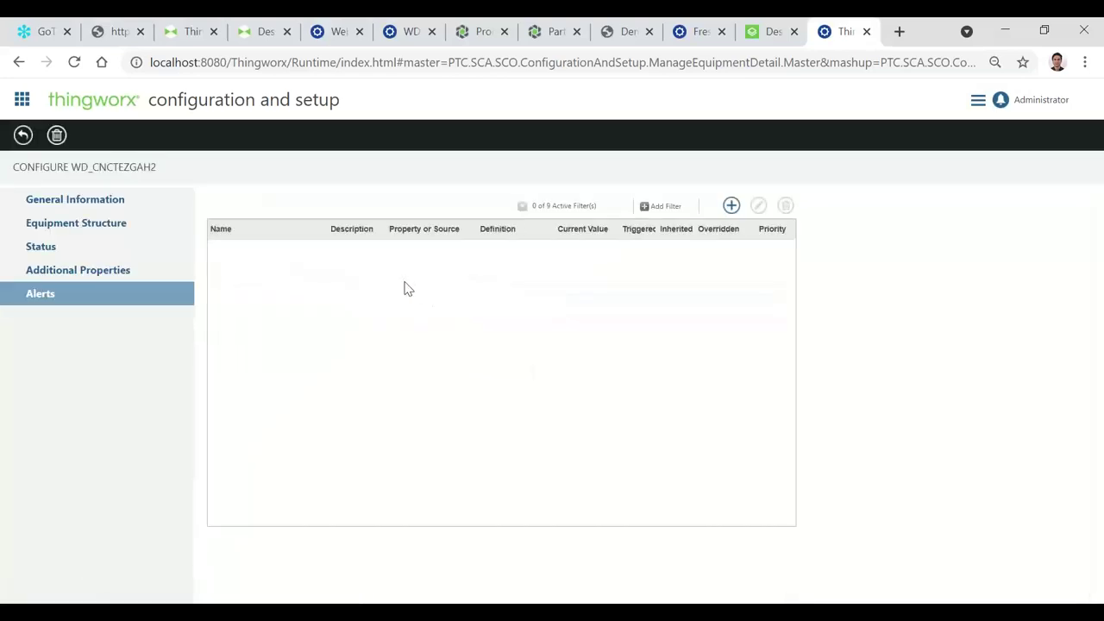
pyautogui.click(731, 207)
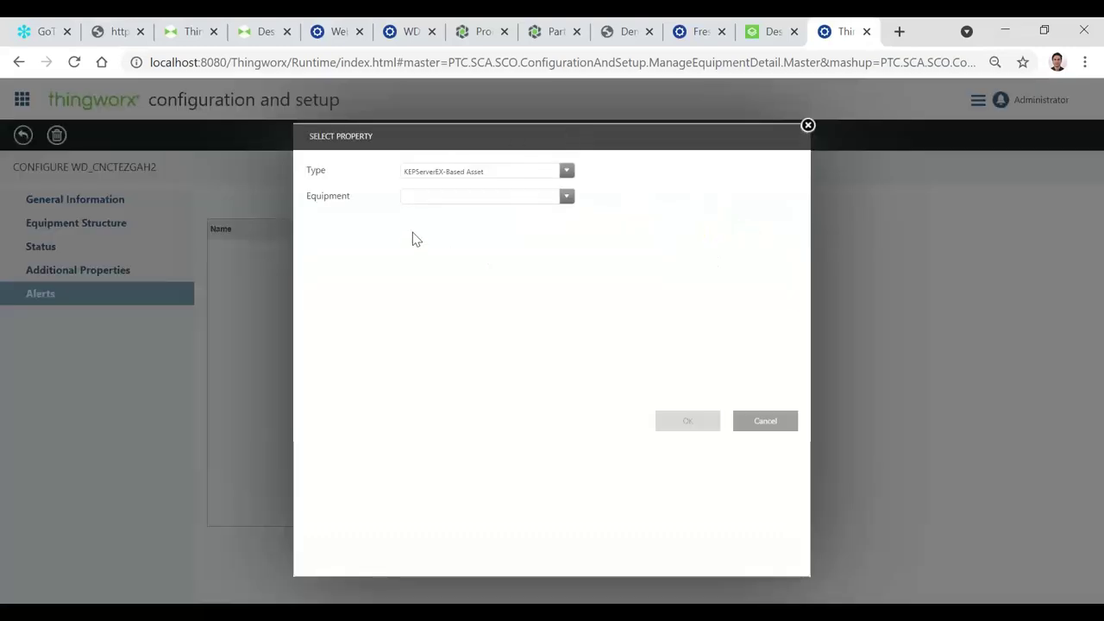
pyautogui.click(512, 175)
pyautogui.click(482, 189)
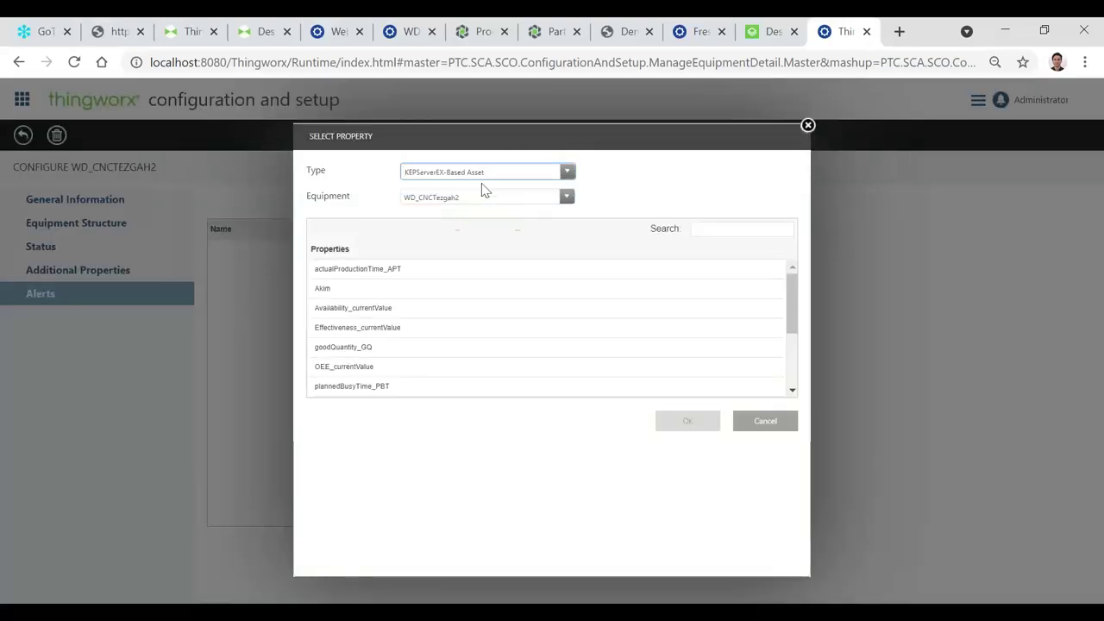
pyautogui.click(485, 201)
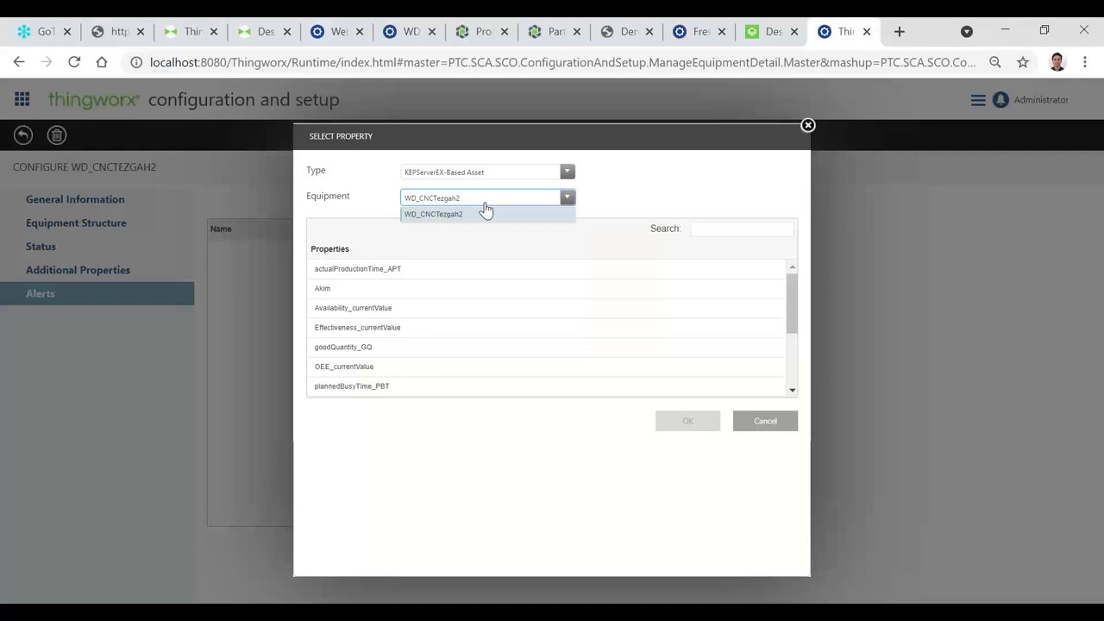
pyautogui.click(480, 215)
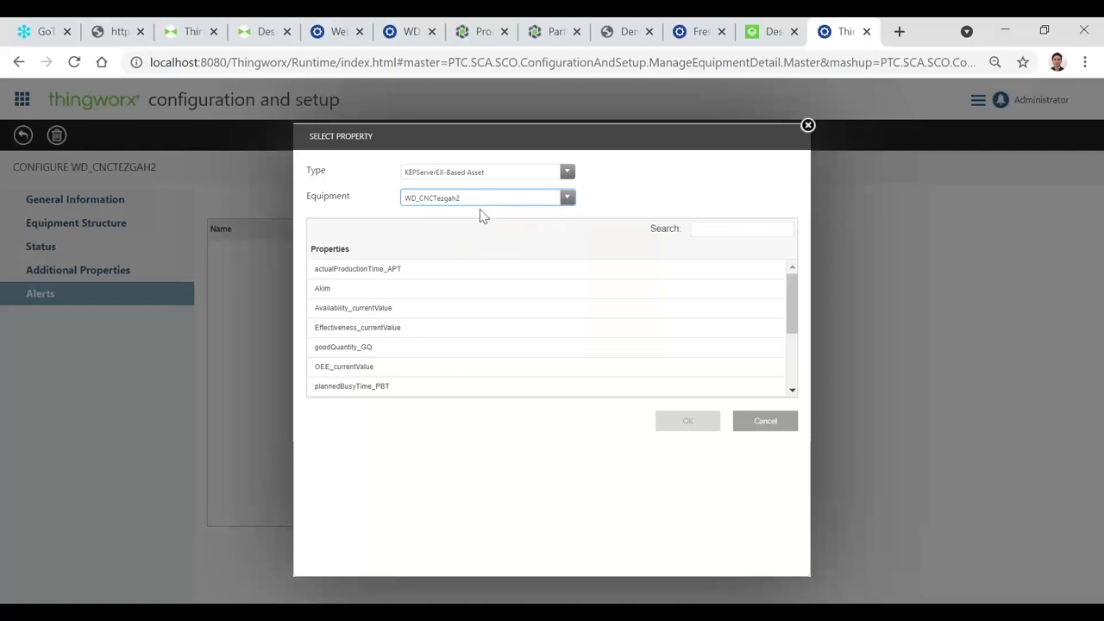
pyautogui.scroll(-2, 443, 333)
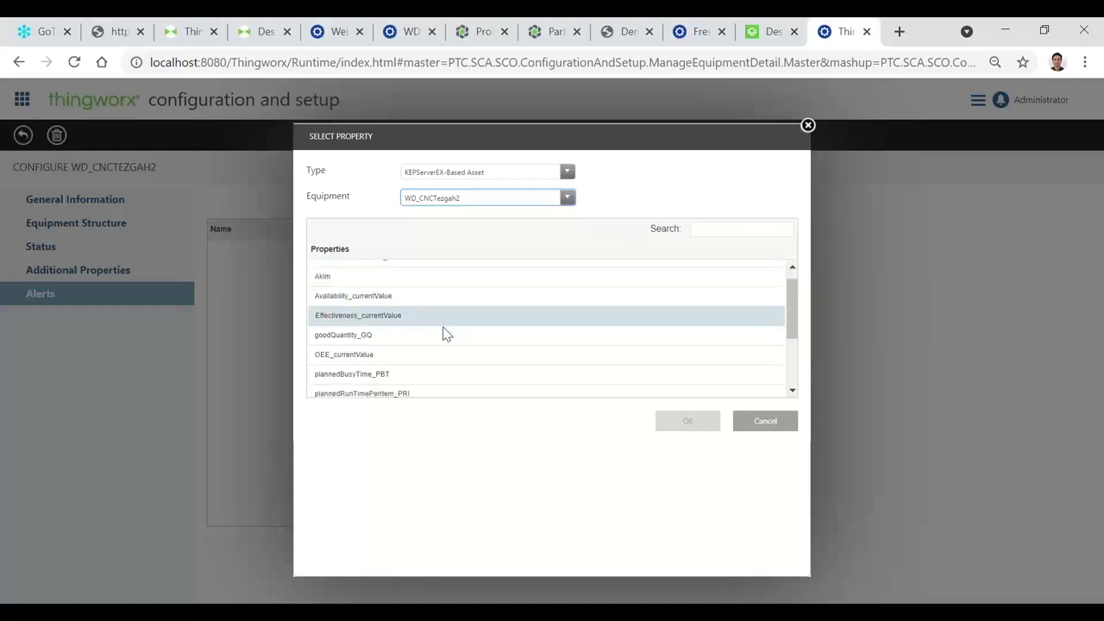
pyautogui.scroll(-1, 443, 333)
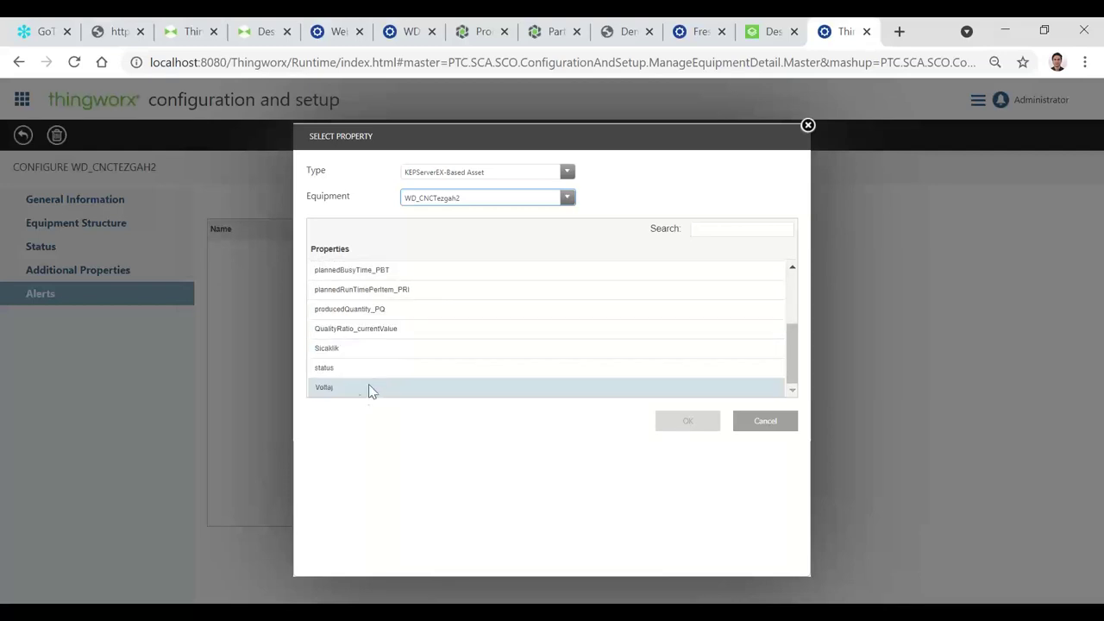
pyautogui.click(346, 393)
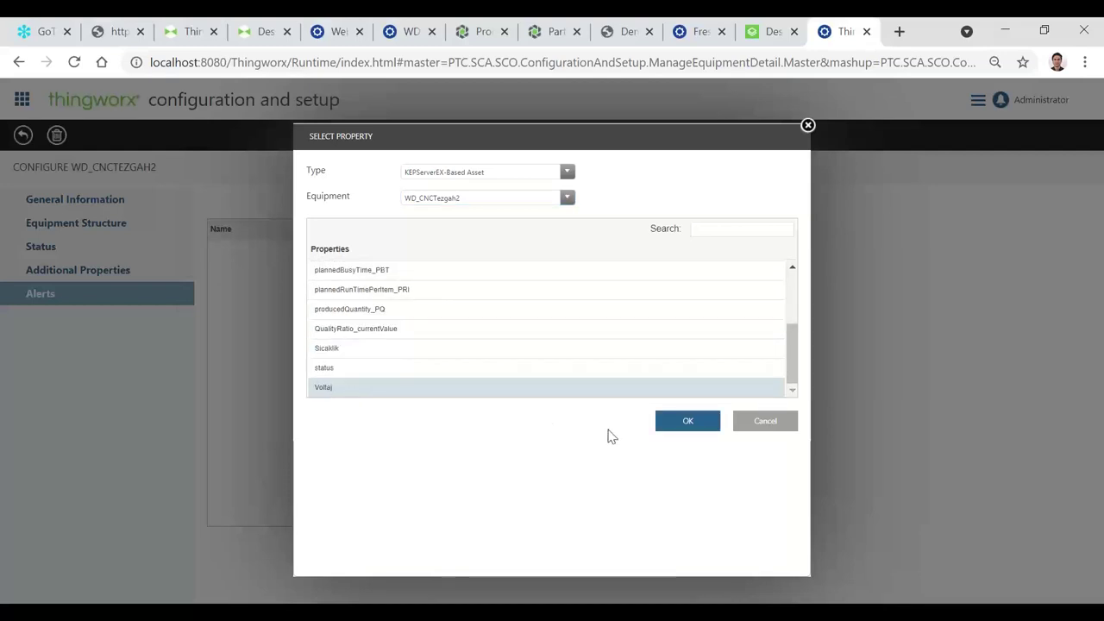
pyautogui.click(688, 422)
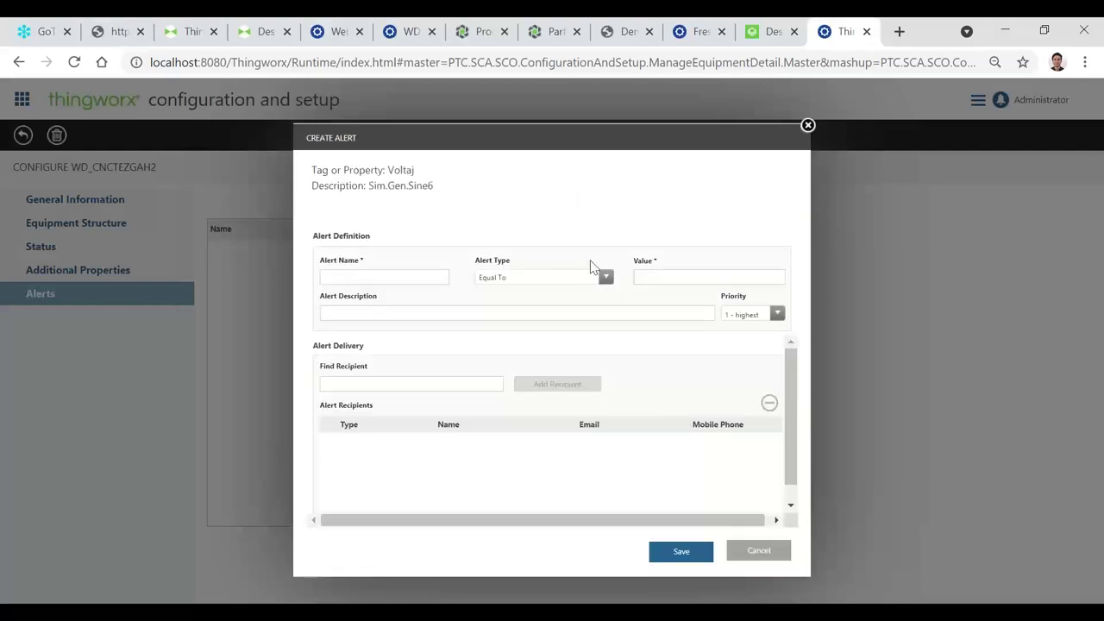
# Step: Name the alert DusukVoltaj, set its type to Below with value 22, and save it
pyautogui.click(429, 277)
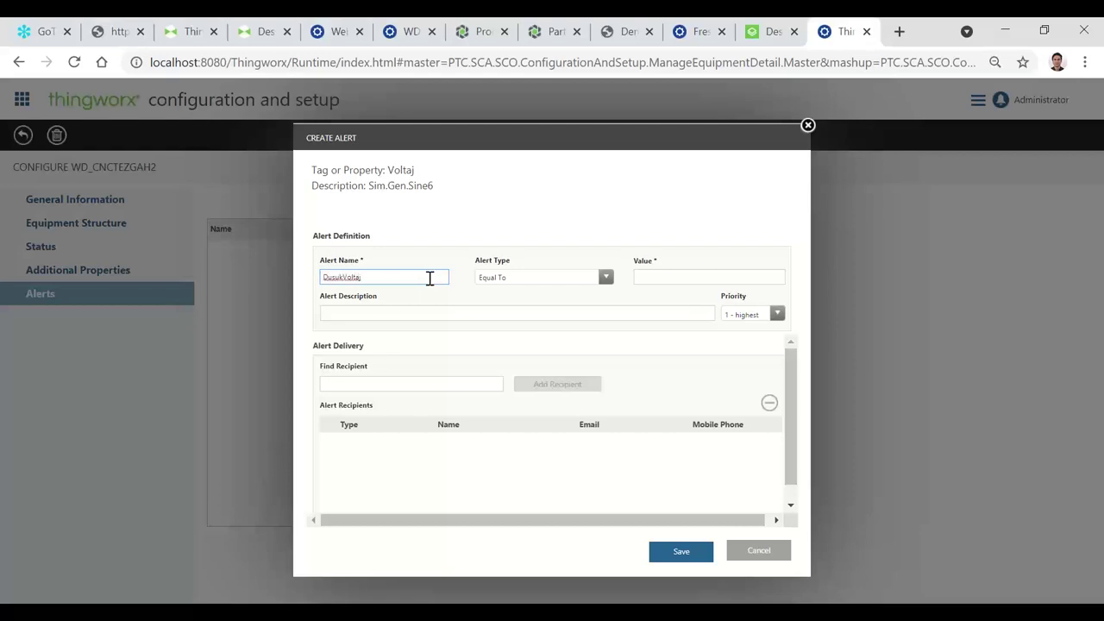
pyautogui.click(544, 278)
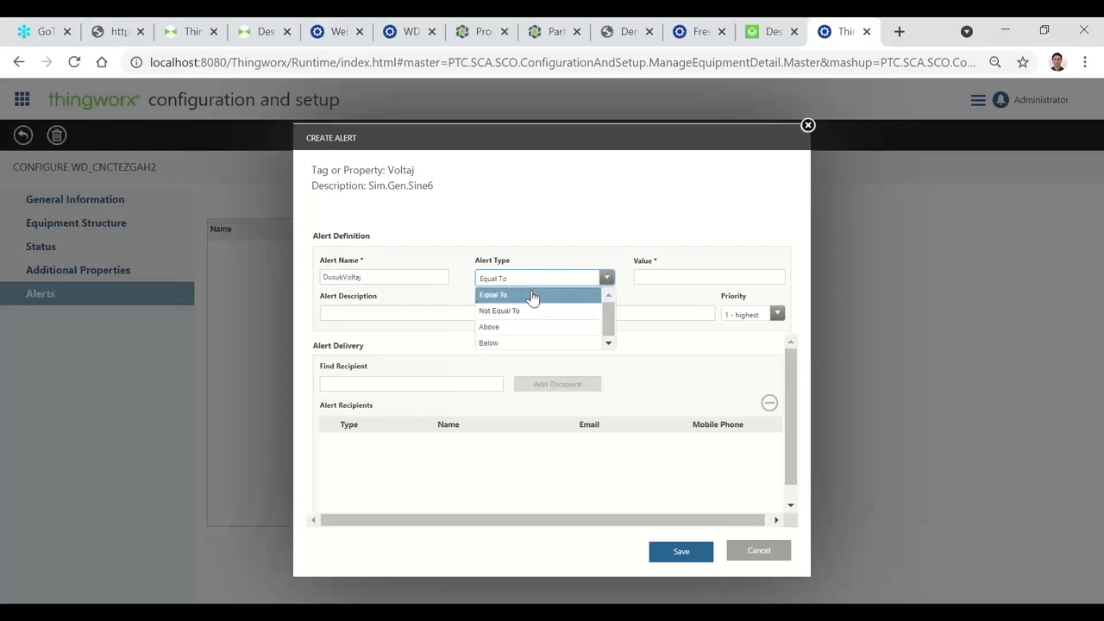
pyautogui.click(514, 343)
pyautogui.click(661, 276)
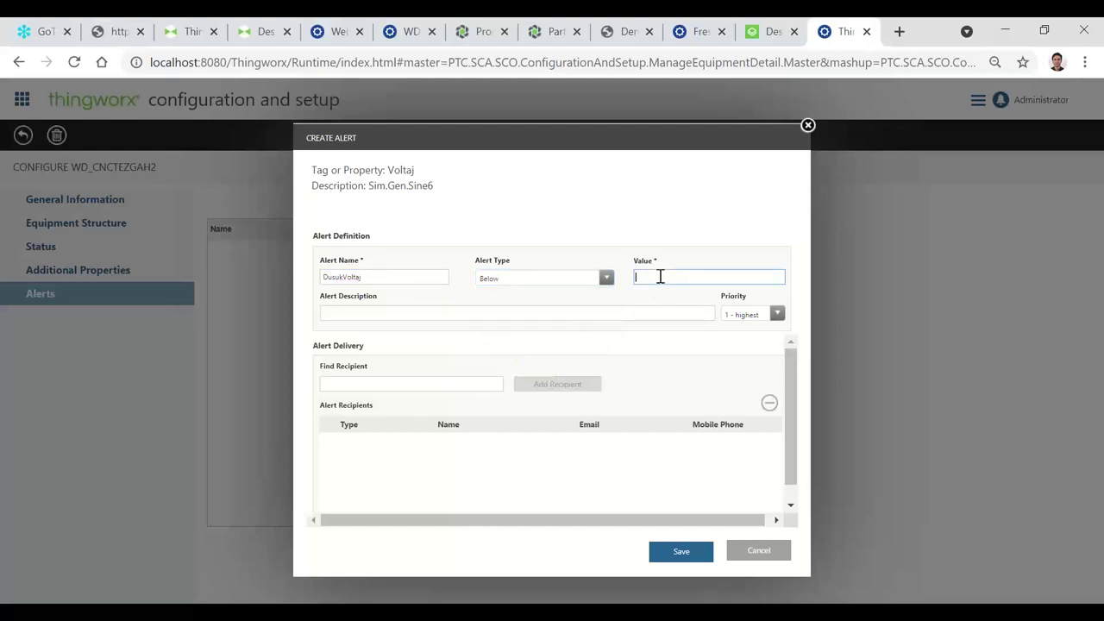
pyautogui.write('22')
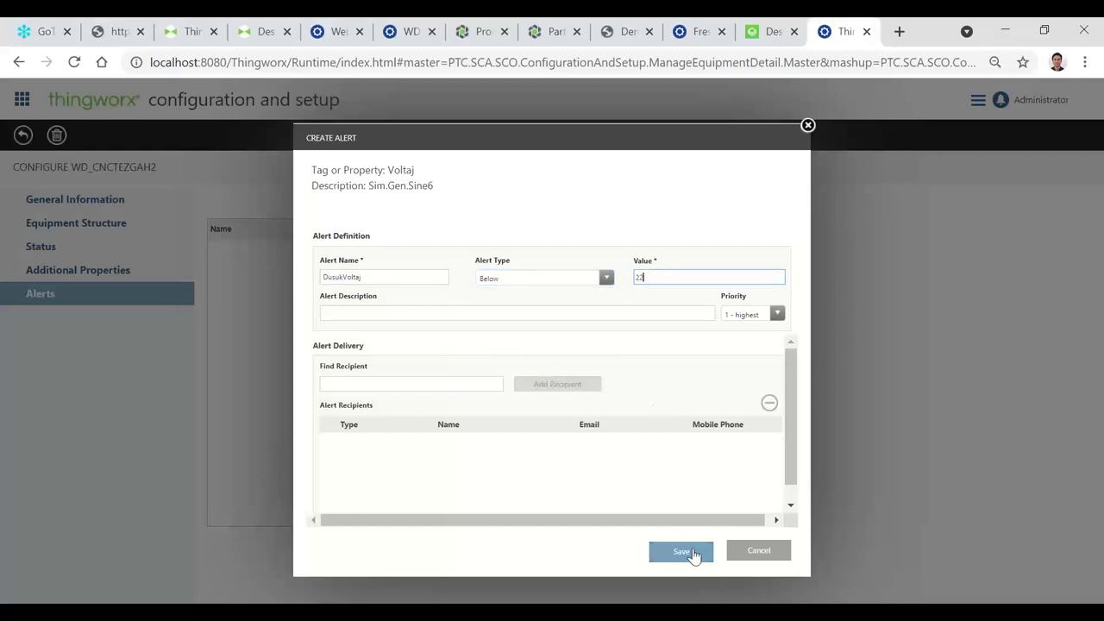
pyautogui.click(694, 555)
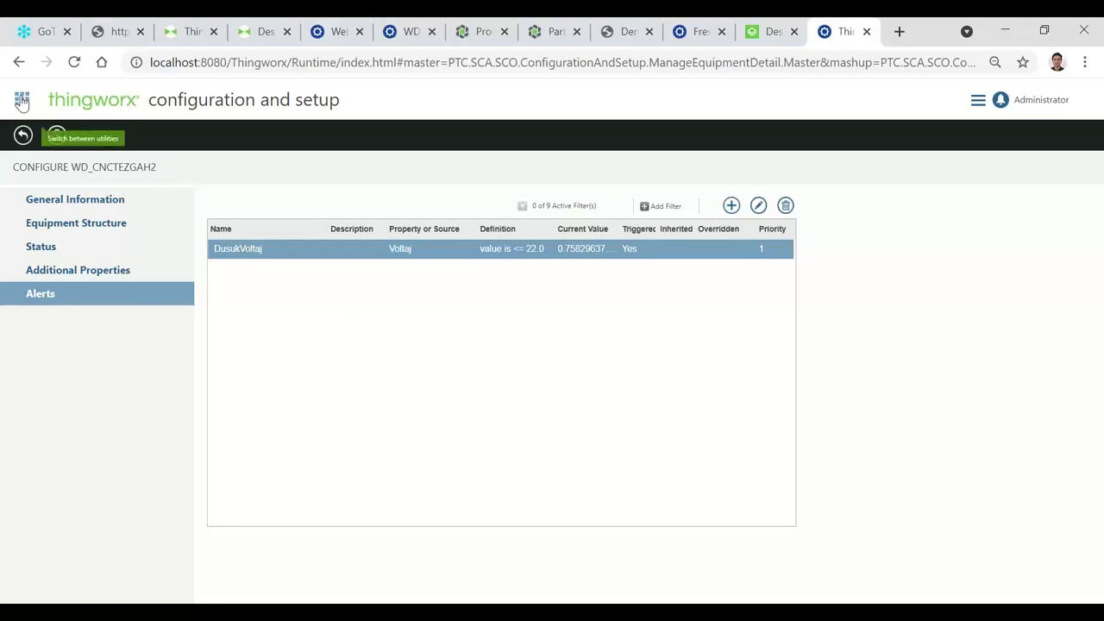
# Step: Check the equipment structure of WD_CNCTezgah2, and switch to Asset Advisor to look through its asset list
pyautogui.click(74, 226)
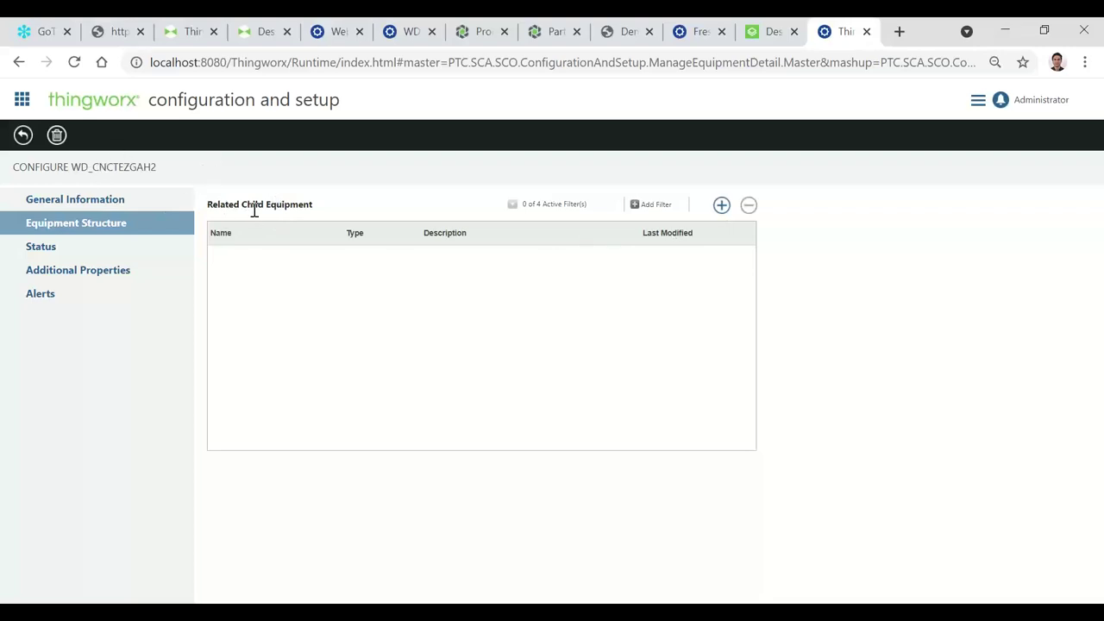
pyautogui.click(23, 102)
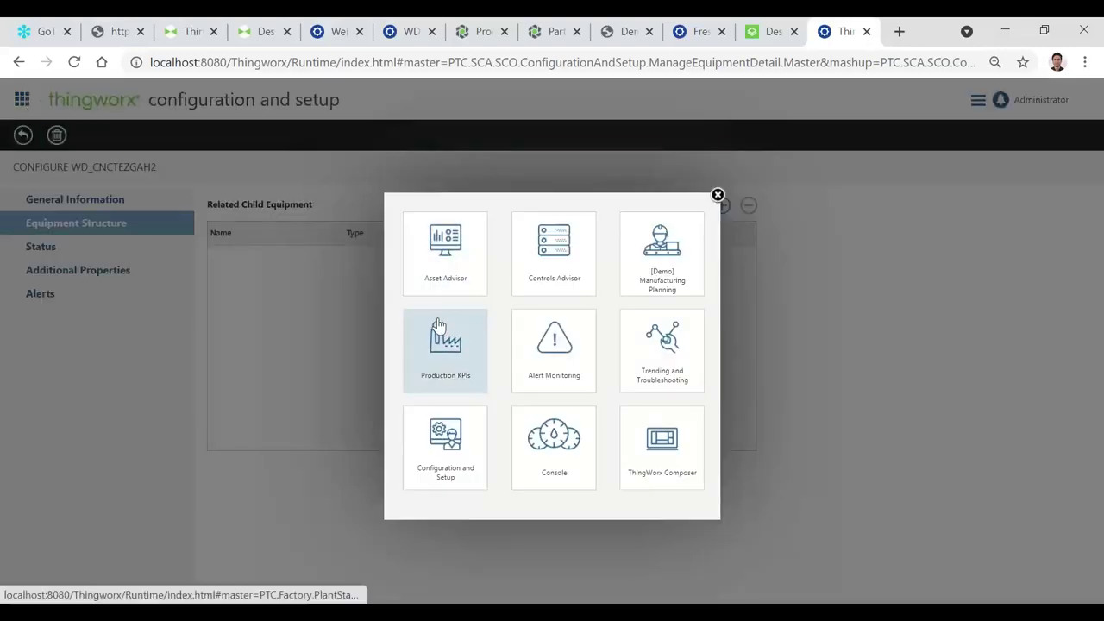
pyautogui.click(443, 242)
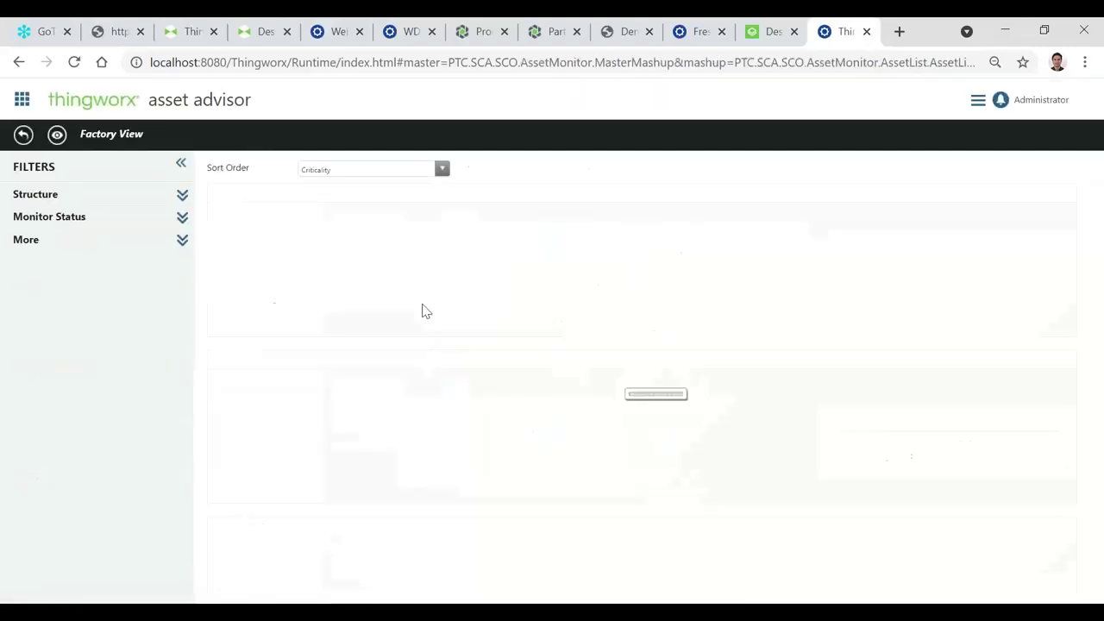
pyautogui.scroll(-15, 349, 318)
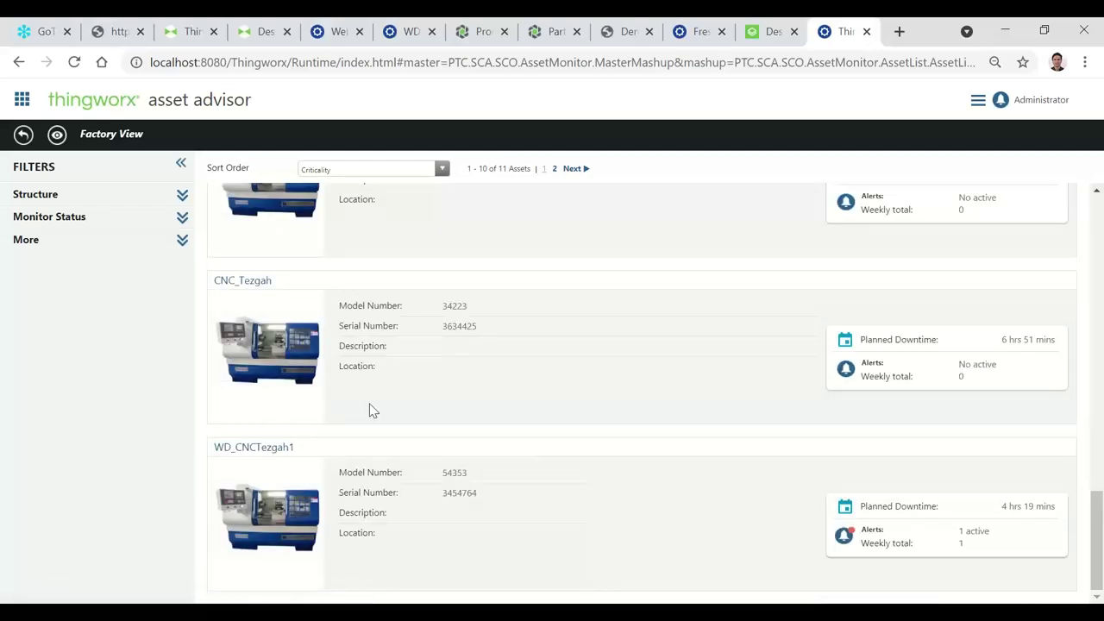
pyautogui.scroll(2, 371, 410)
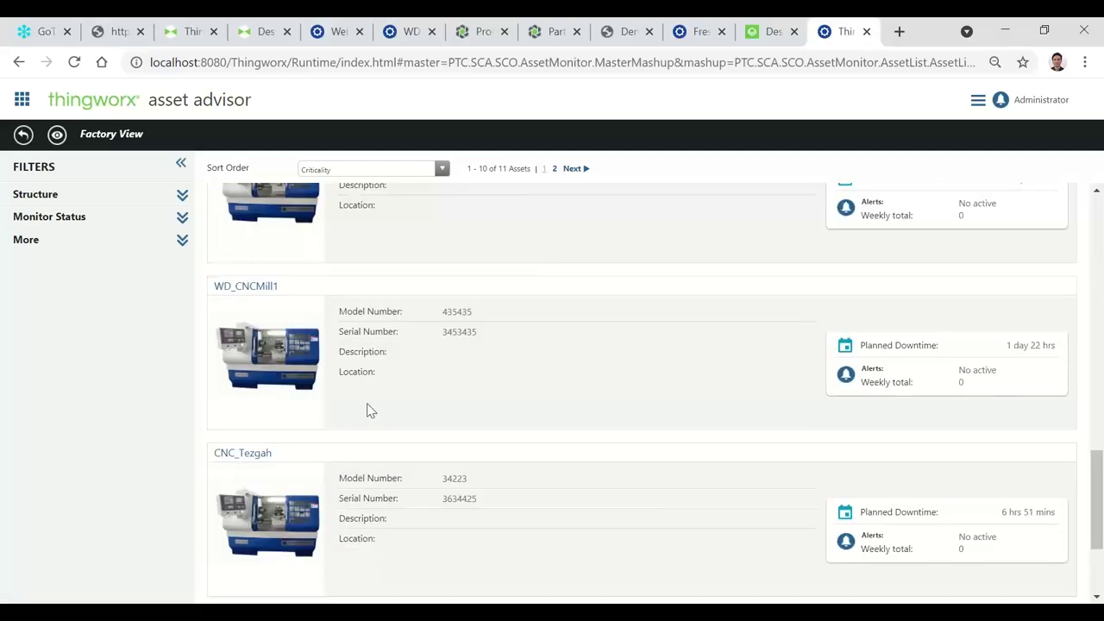
pyautogui.scroll(8, 367, 411)
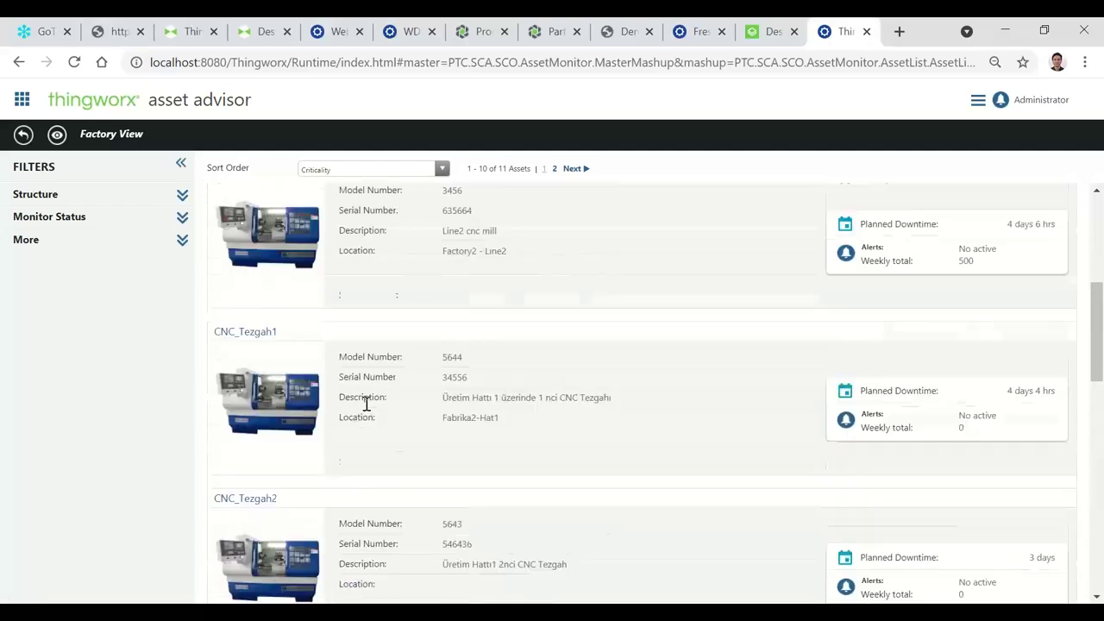
pyautogui.scroll(4, 367, 404)
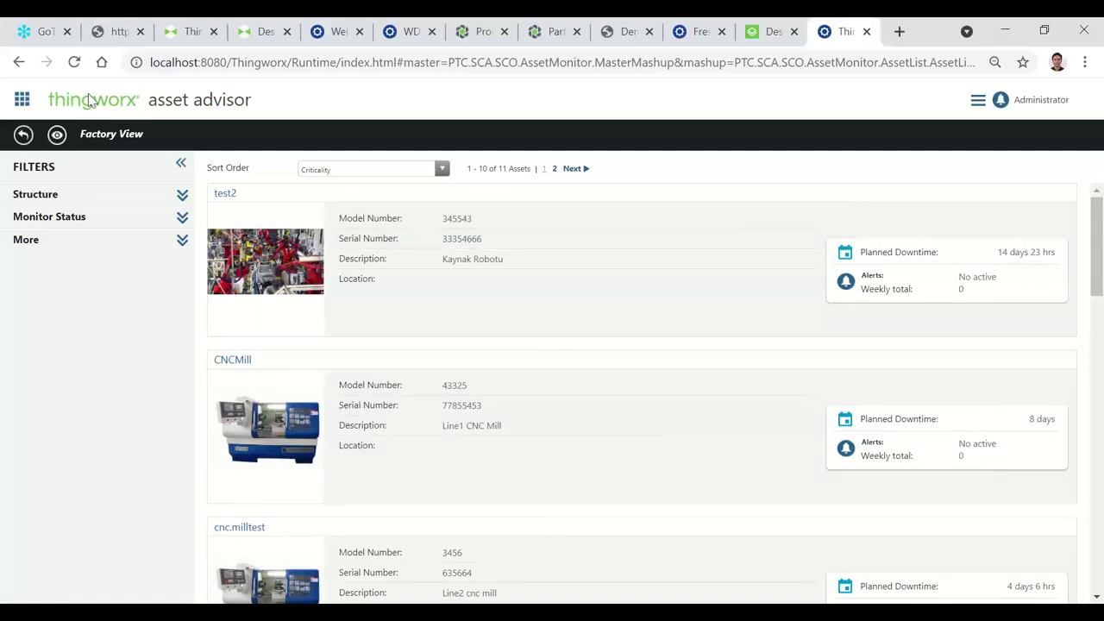
# Step: Reload the Asset Advisor page and look through the asset list again down to WD_CNCTezgah1
pyautogui.click(74, 62)
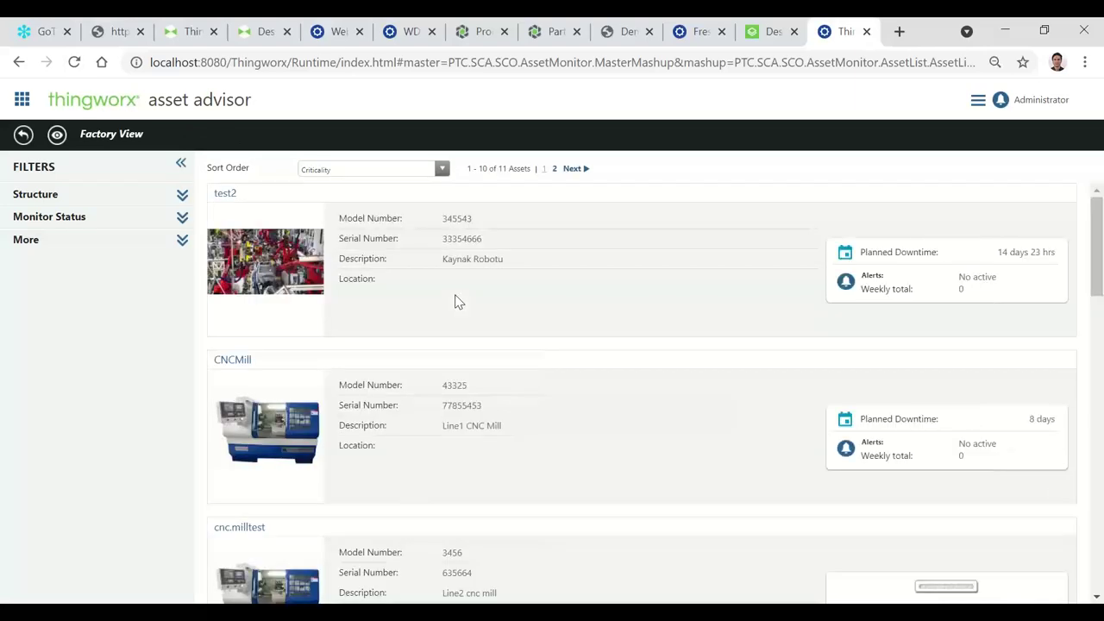
pyautogui.scroll(-3, 457, 302)
pyautogui.scroll(-8, 456, 301)
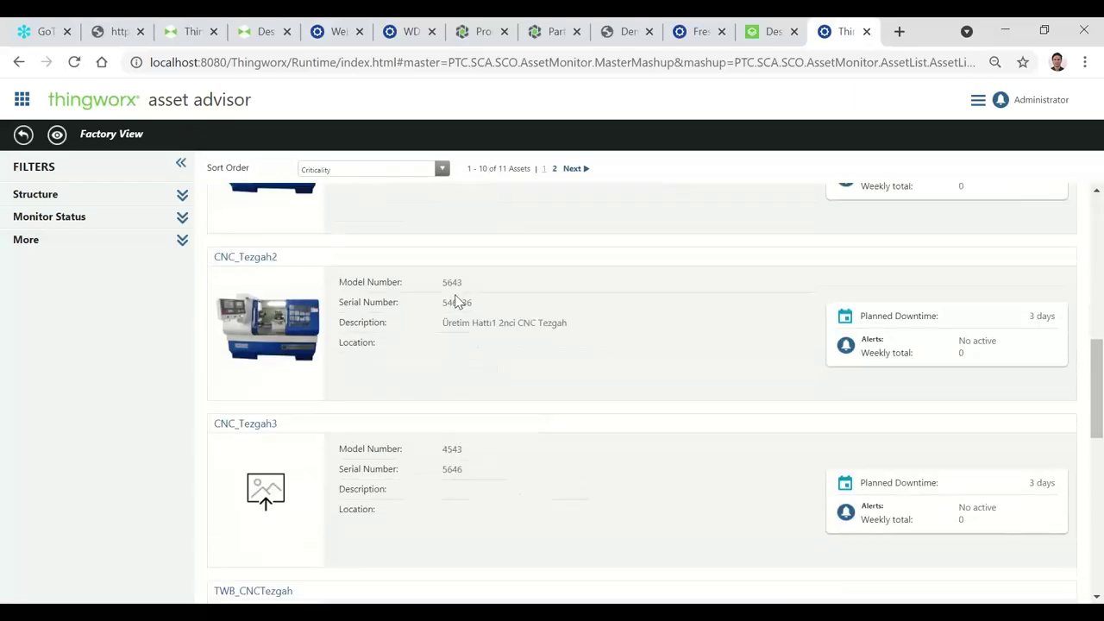
pyautogui.scroll(-1, 457, 306)
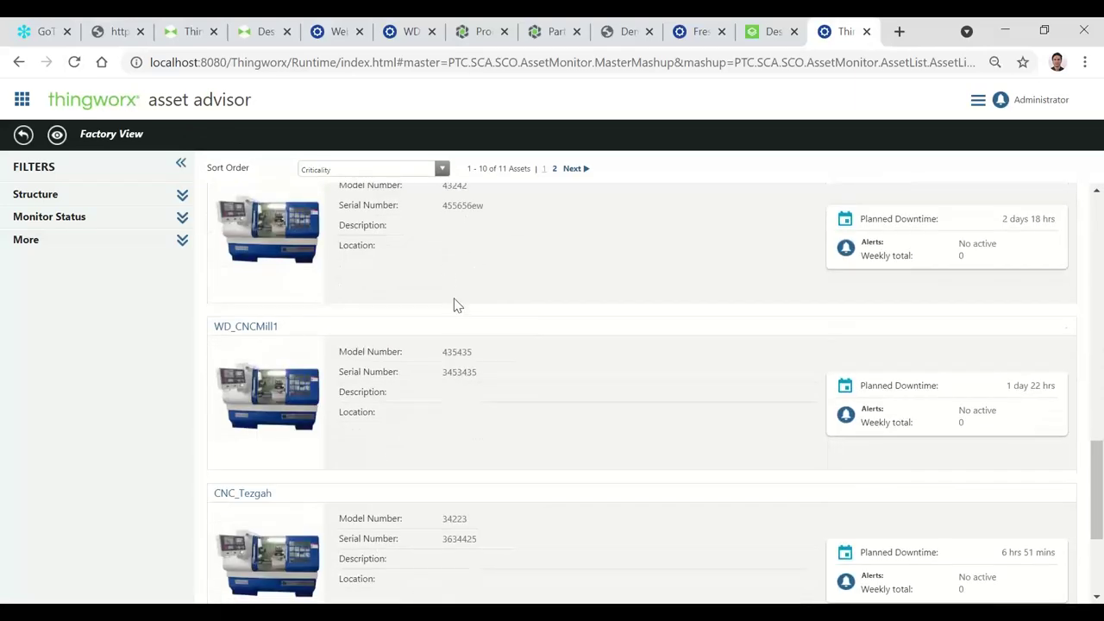
pyautogui.scroll(1, 458, 306)
pyautogui.scroll(-4, 456, 304)
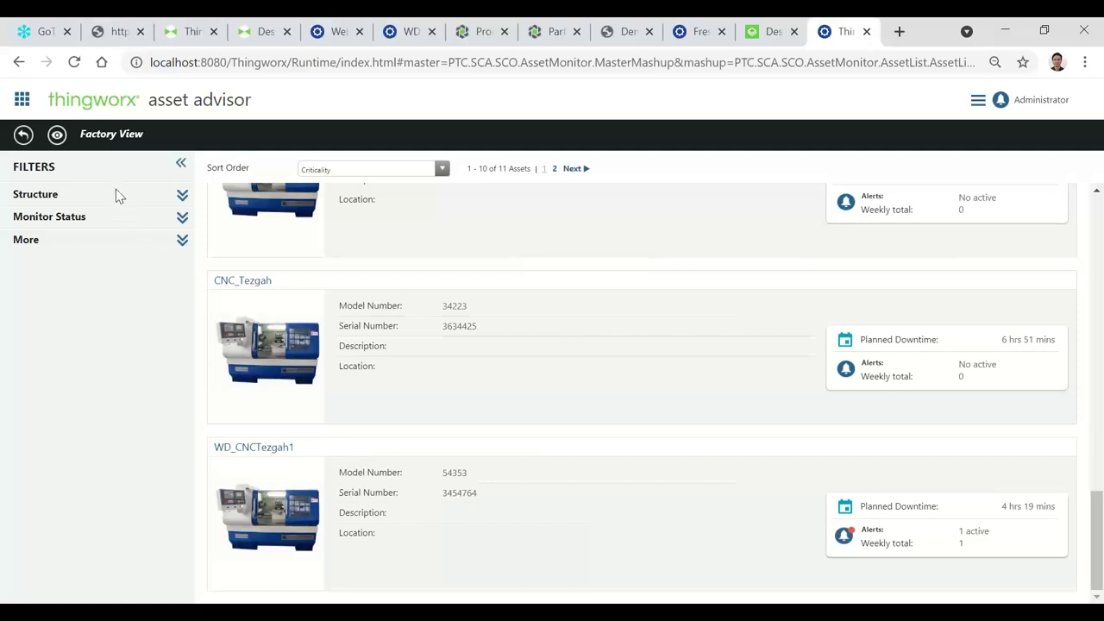
# Step: Filter the assets by Planned Downtime and Running, narrow the filter to Running only, and clear it again
pyautogui.click(183, 218)
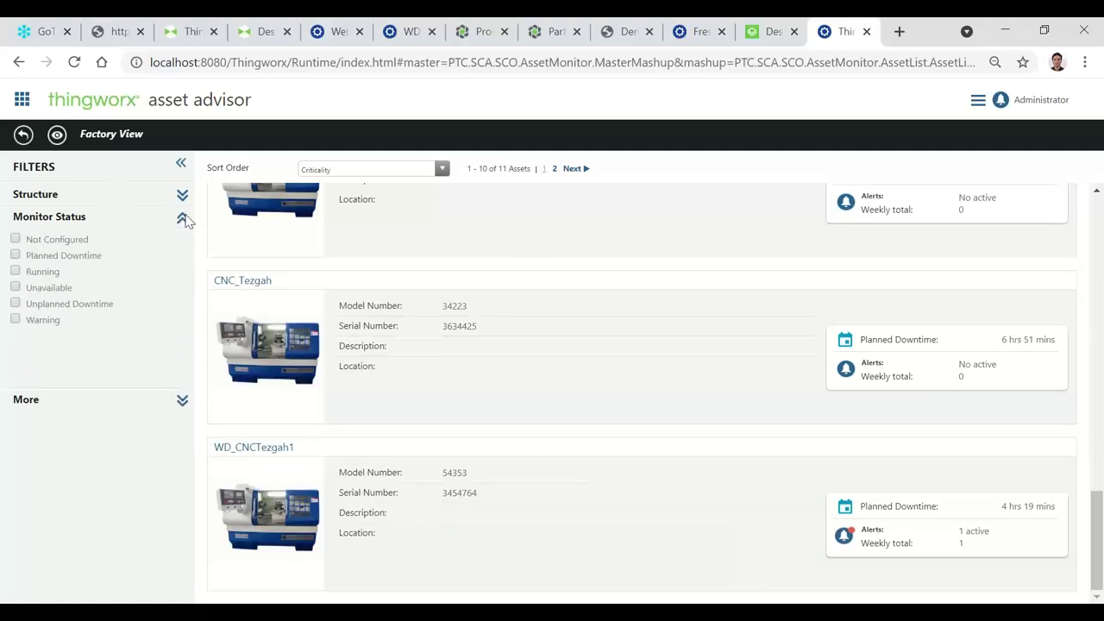
pyautogui.click(15, 257)
pyautogui.click(15, 273)
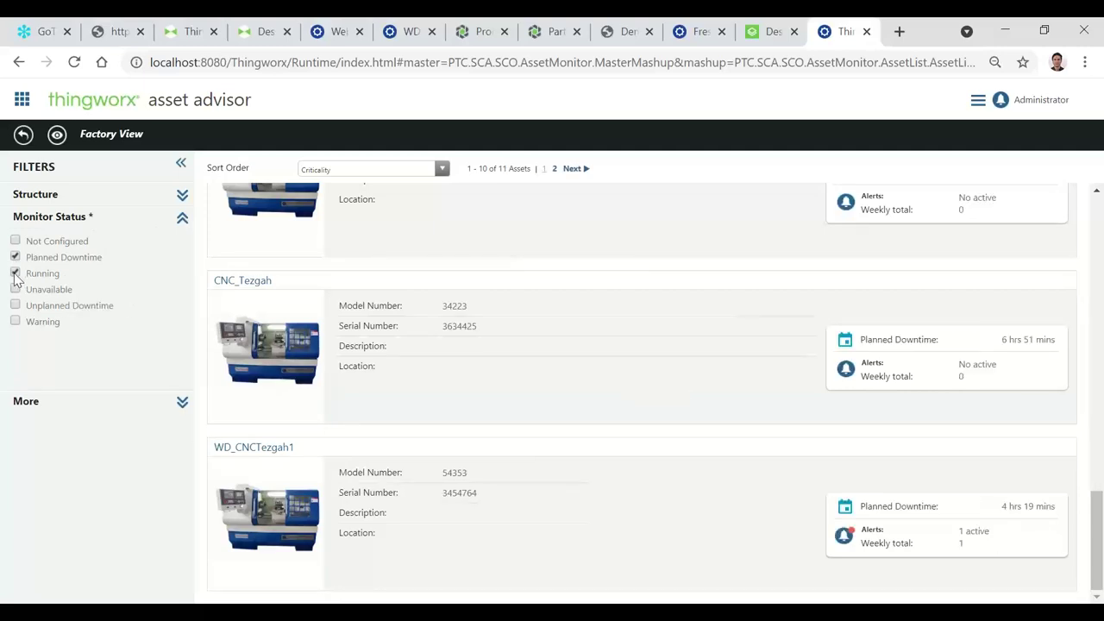
pyautogui.click(15, 258)
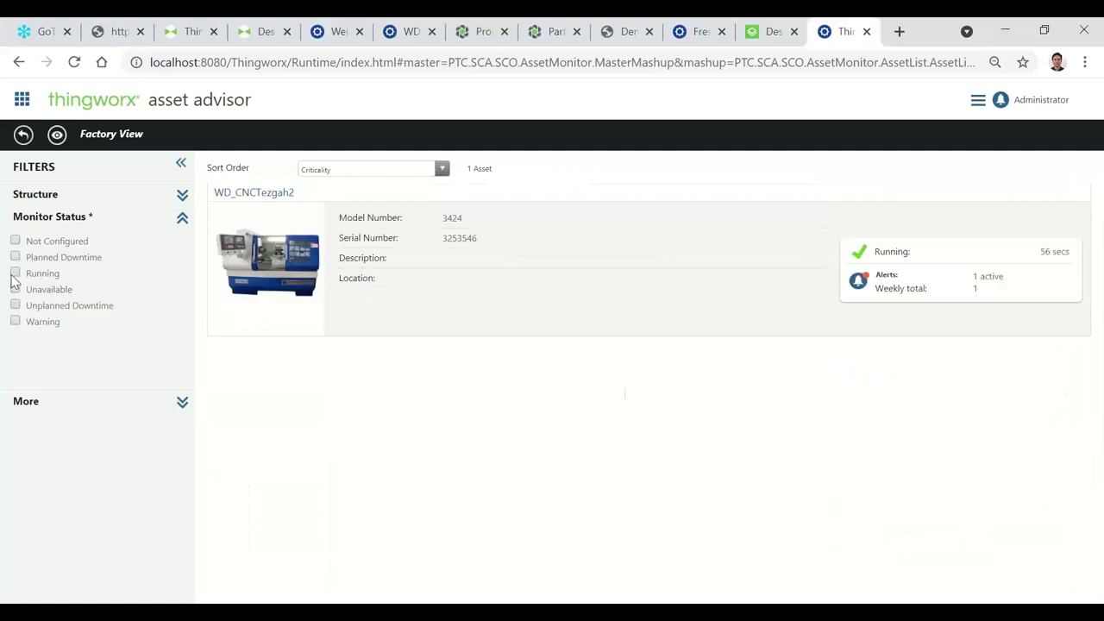
pyautogui.click(15, 273)
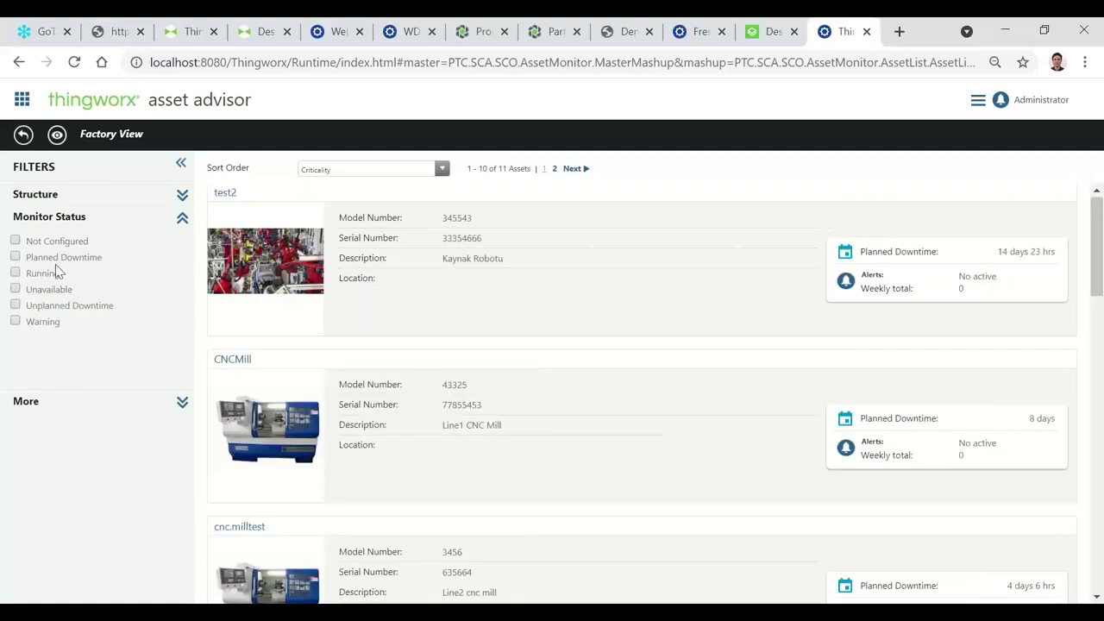
# Step: Examine the Model Number filter and the ÜretimHattı1 entry of the structure filter
pyautogui.click(182, 403)
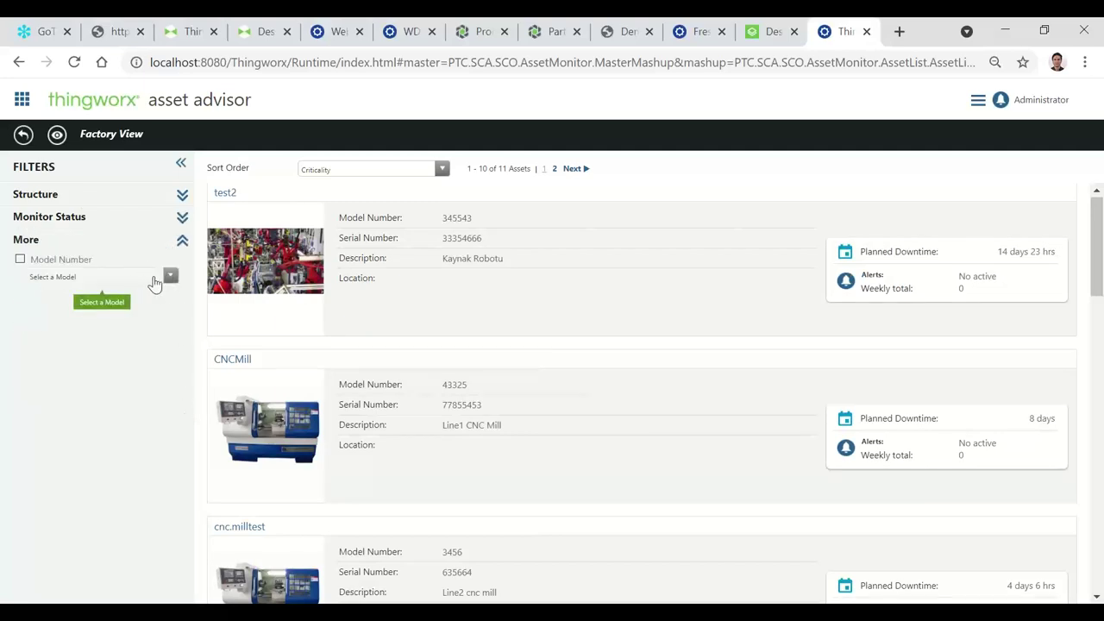
pyautogui.click(171, 276)
pyautogui.click(174, 282)
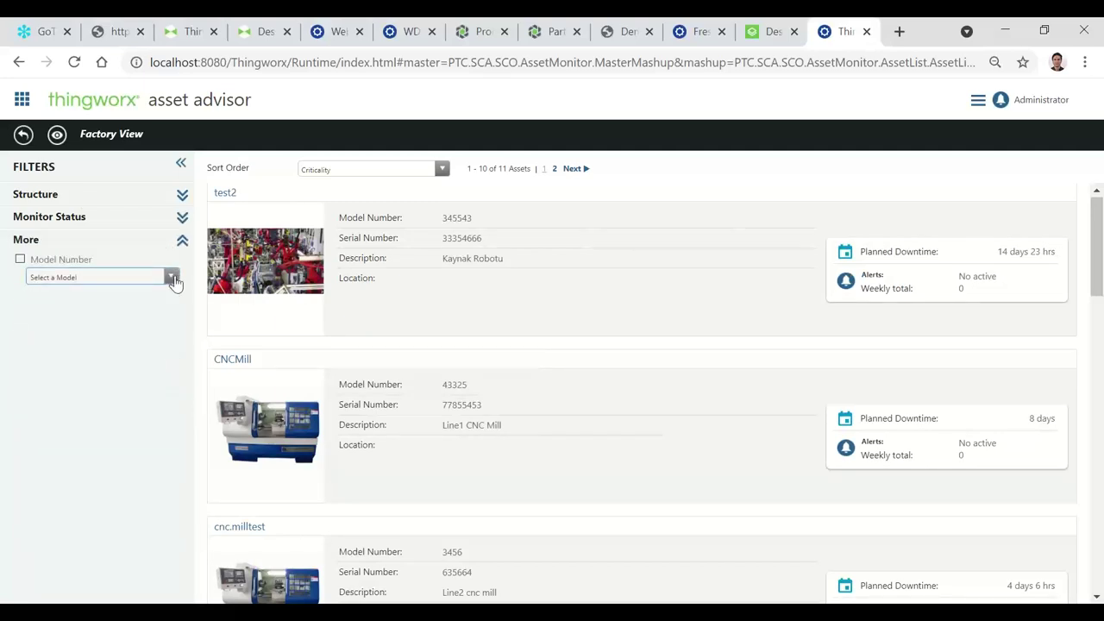
pyautogui.click(182, 195)
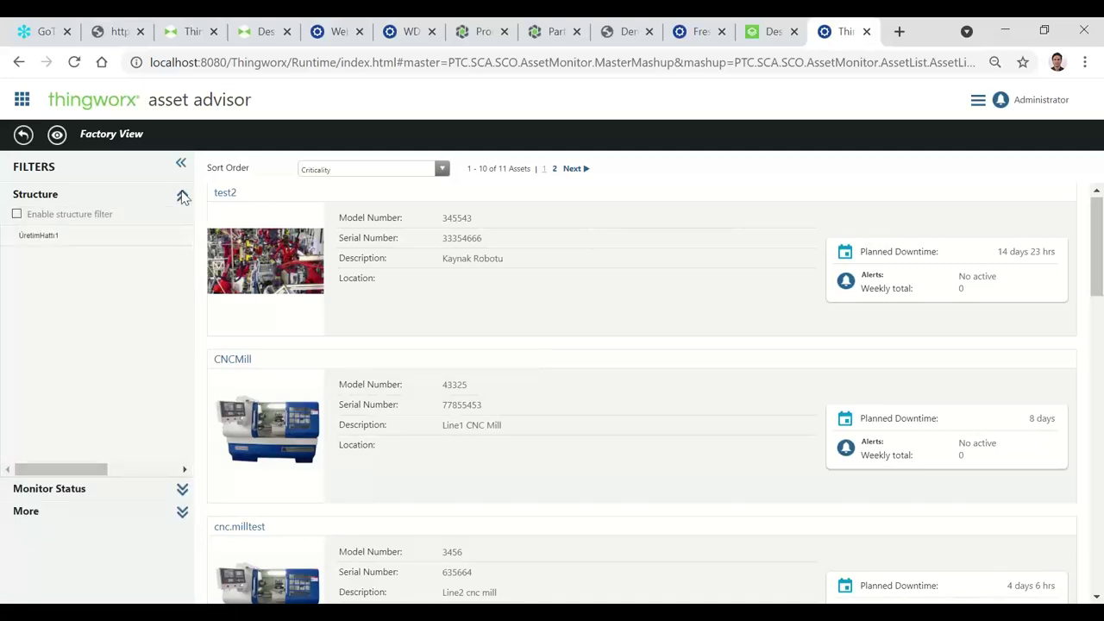
pyautogui.click(57, 236)
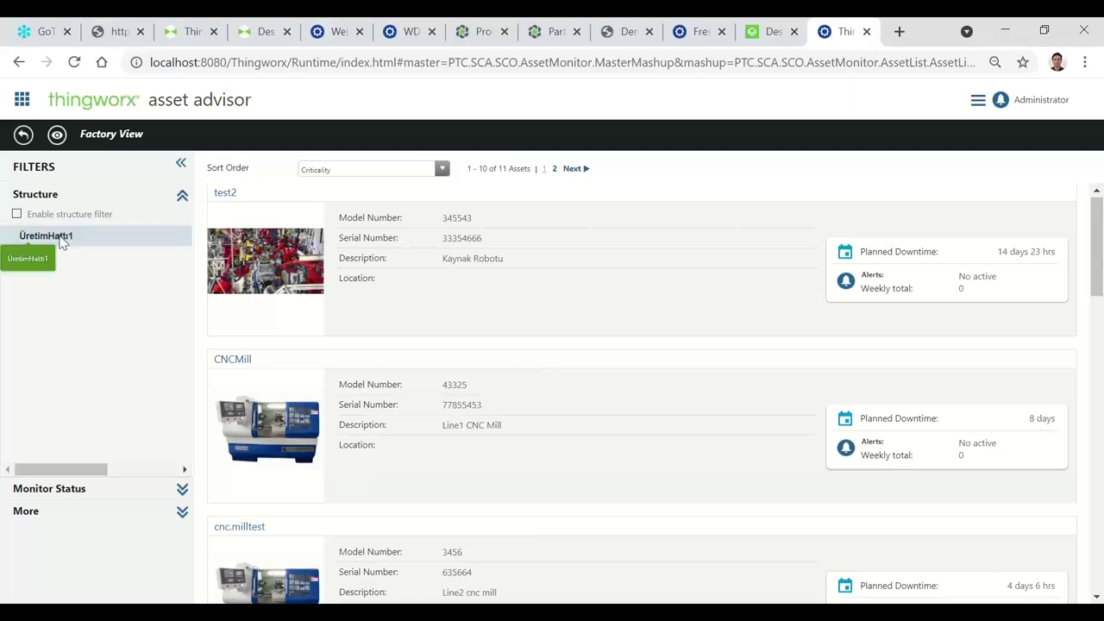
pyautogui.click(144, 235)
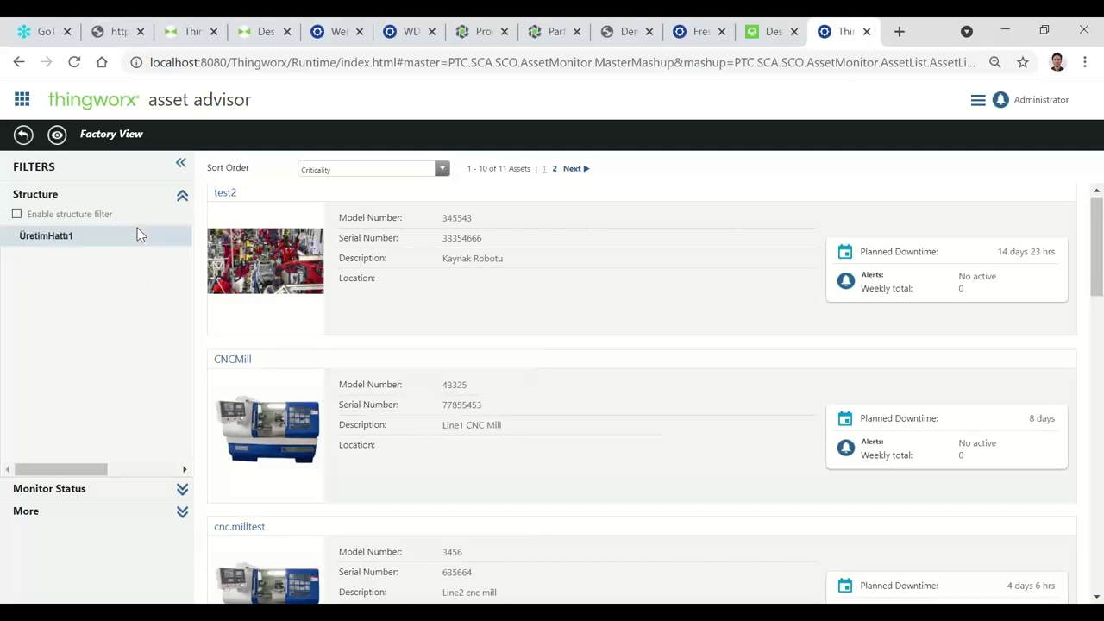
# Step: Find WD_CNCTezgah1 in the asset list and open its detail page
pyautogui.scroll(-4, 393, 280)
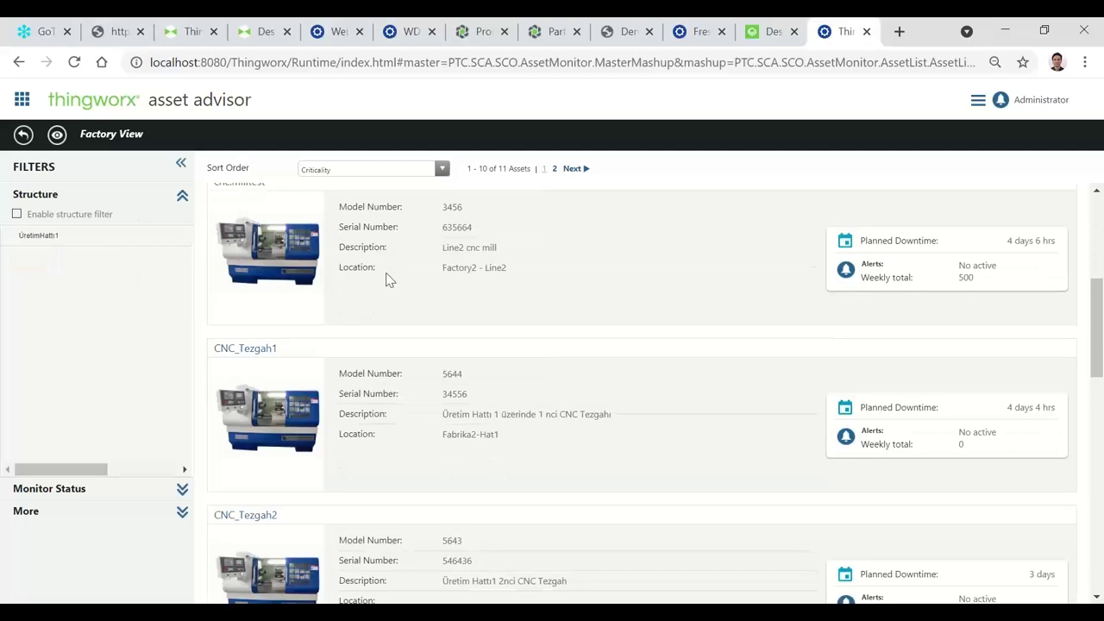
pyautogui.scroll(-1, 386, 273)
pyautogui.scroll(-7, 386, 273)
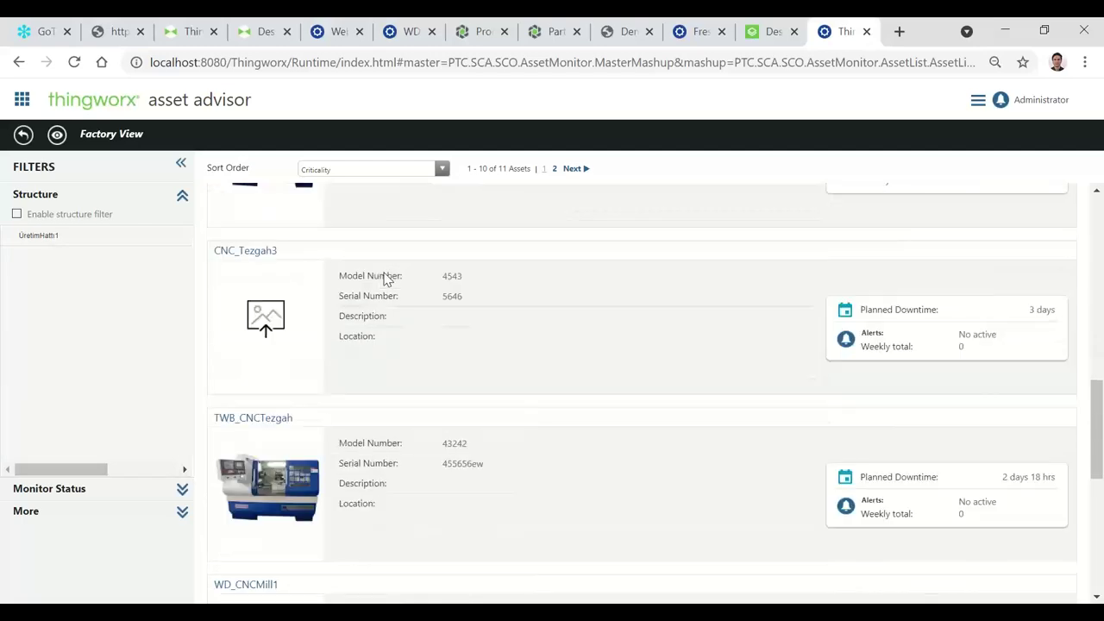
pyautogui.scroll(-3, 383, 279)
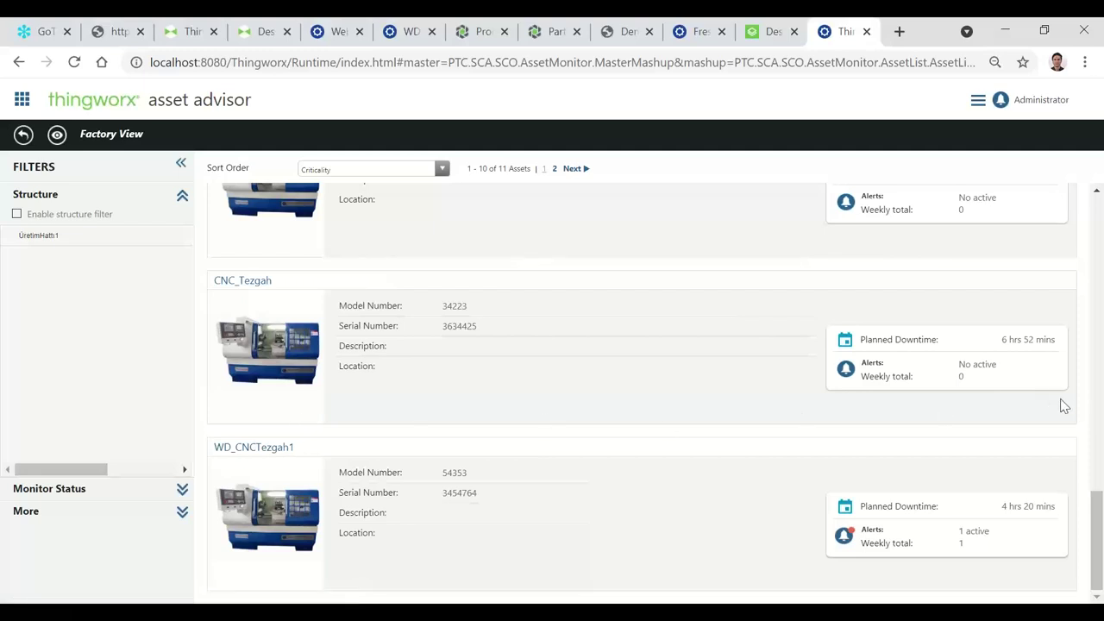
pyautogui.click(312, 509)
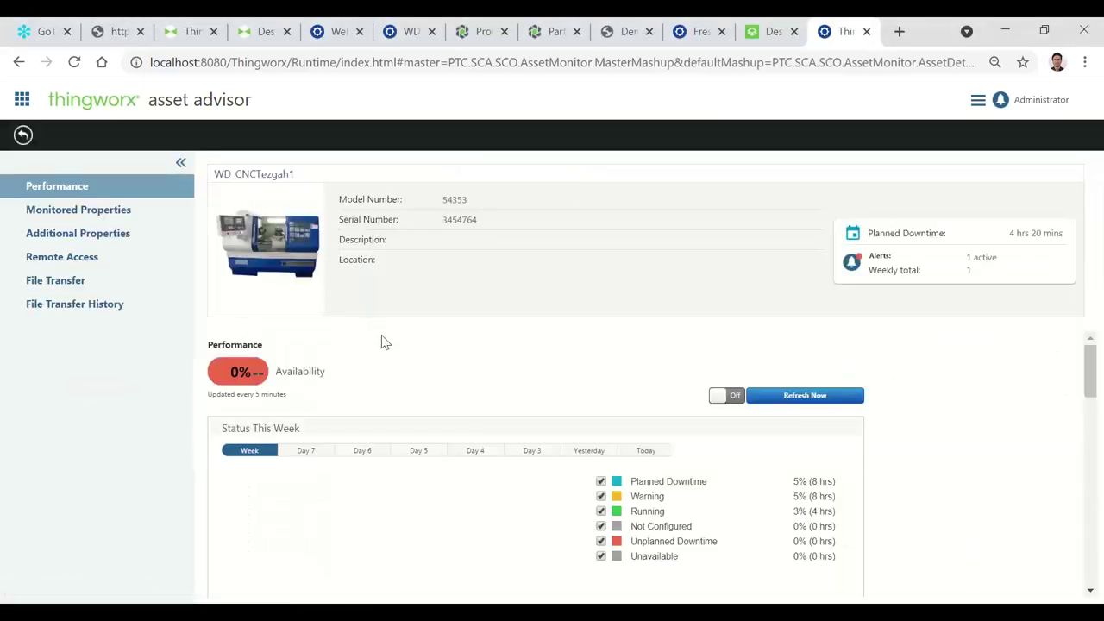
# Step: Examine the weekly and daily status charts in the performance view of WD_CNCTezgah1
pyautogui.scroll(-1, 384, 340)
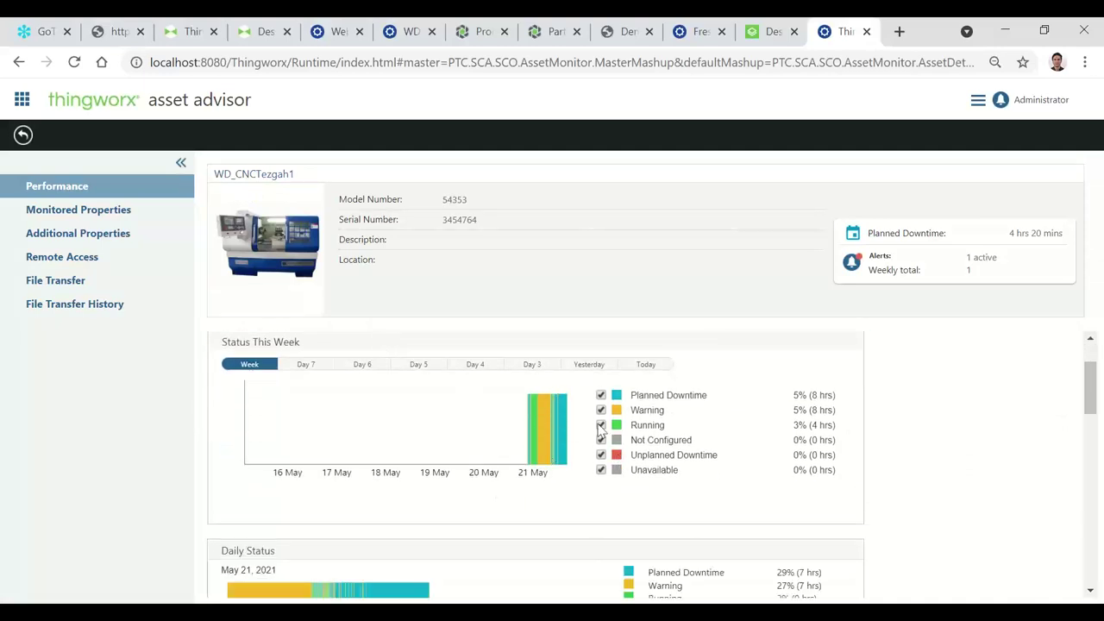
pyautogui.scroll(-2, 553, 443)
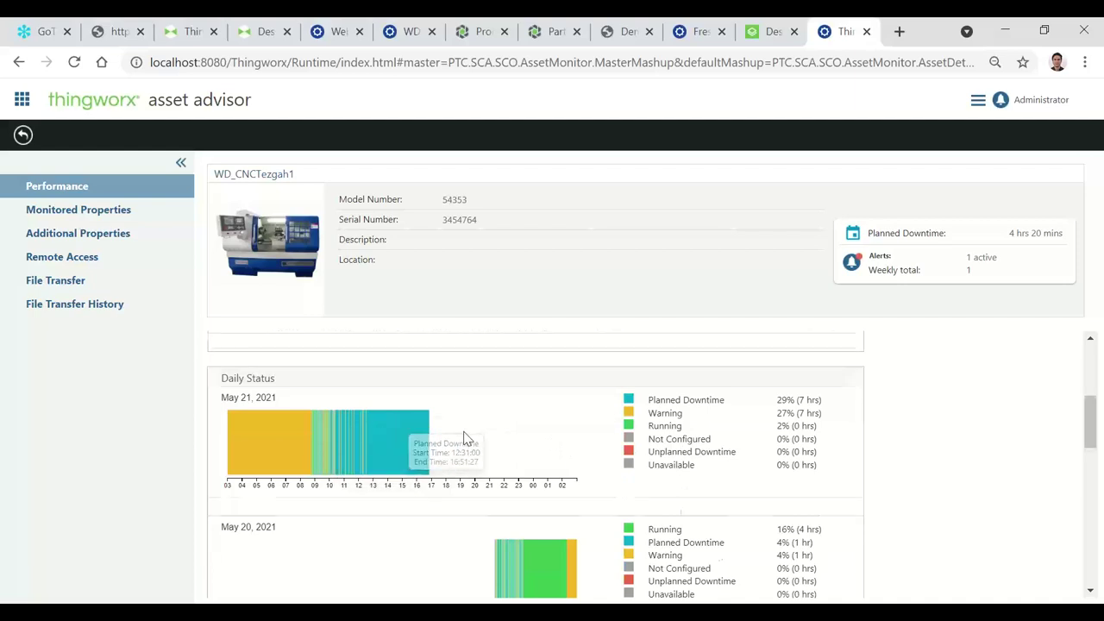
pyautogui.scroll(-1, 488, 455)
pyautogui.scroll(-2, 487, 442)
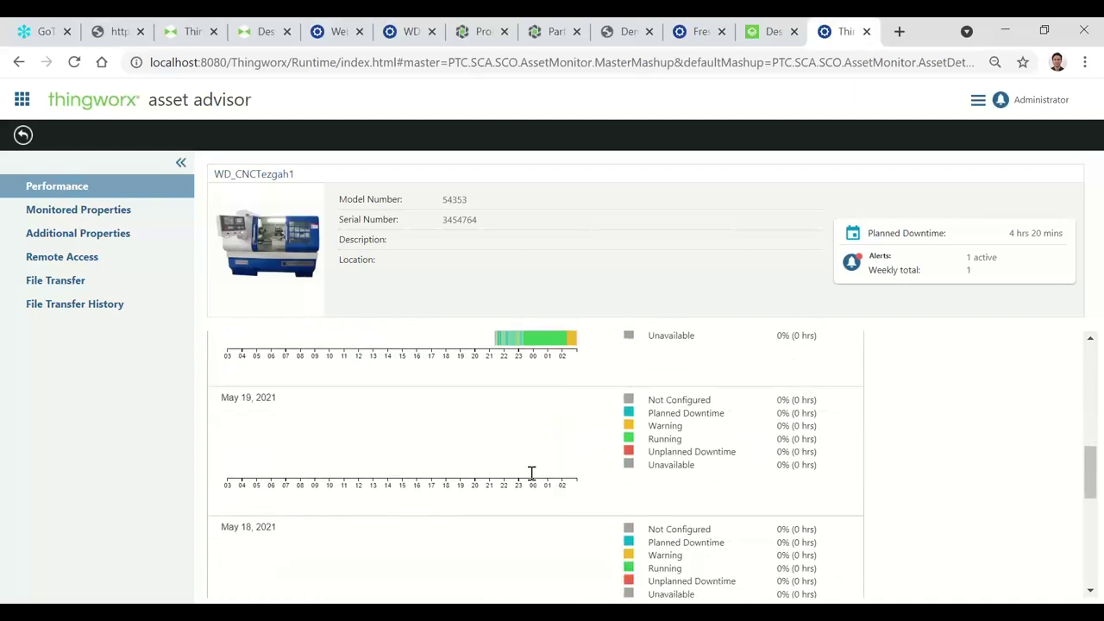
pyautogui.scroll(2, 555, 434)
pyautogui.scroll(-2, 554, 434)
pyautogui.scroll(2, 555, 434)
# Step: Review the monitored properties Sicaklik and Voltaj of WD_CNCTezgah1, and check its remote access page
pyautogui.click(100, 216)
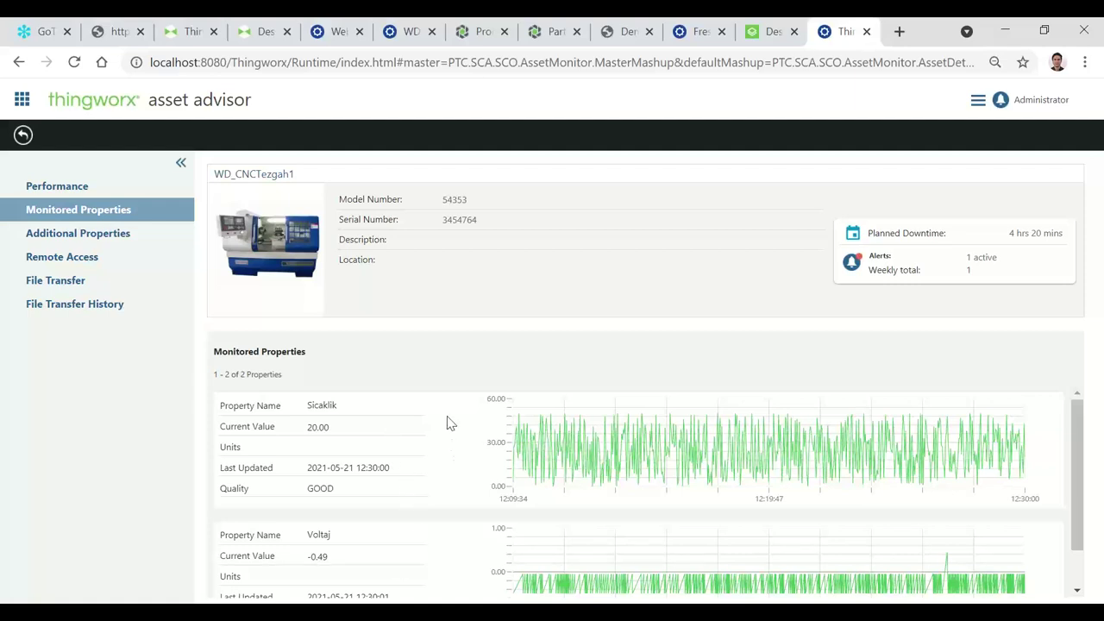
pyautogui.scroll(-1, 583, 423)
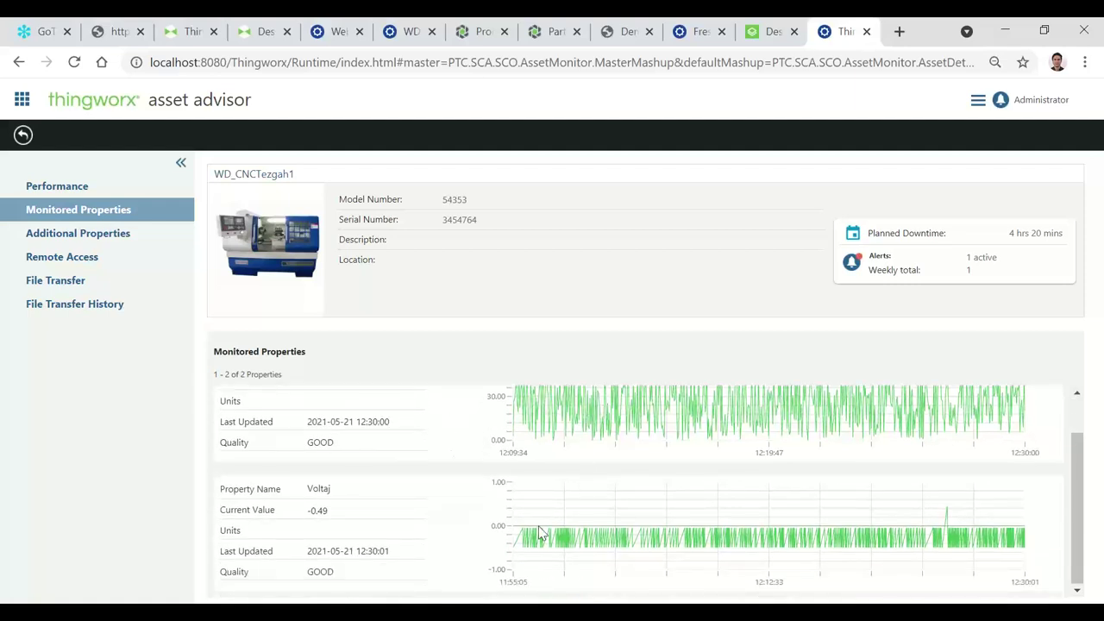
pyautogui.scroll(1, 768, 509)
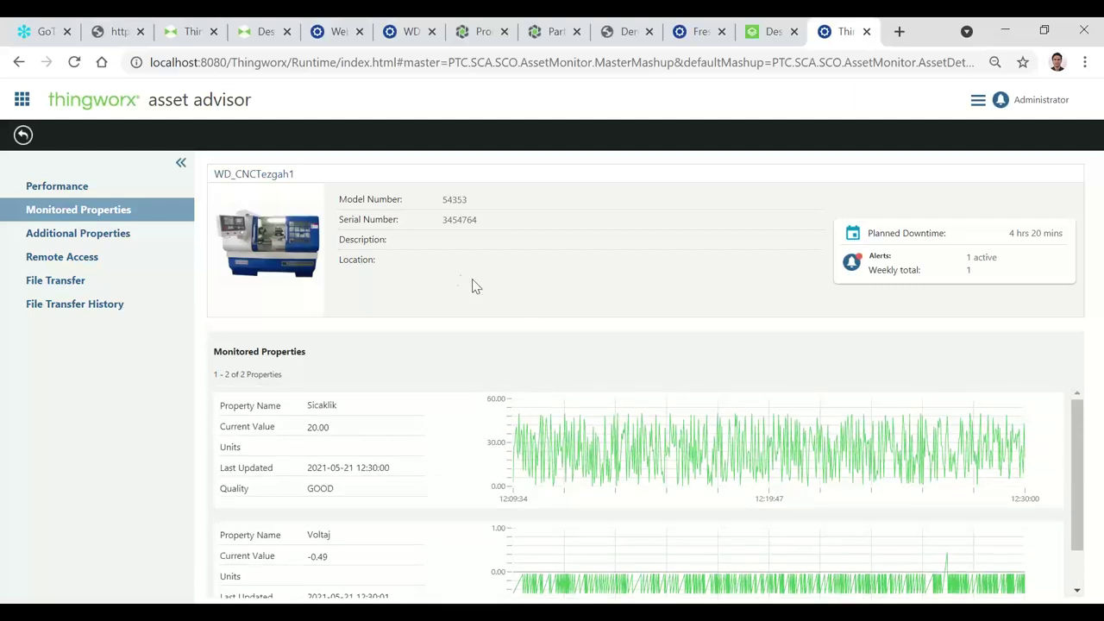
pyautogui.click(86, 265)
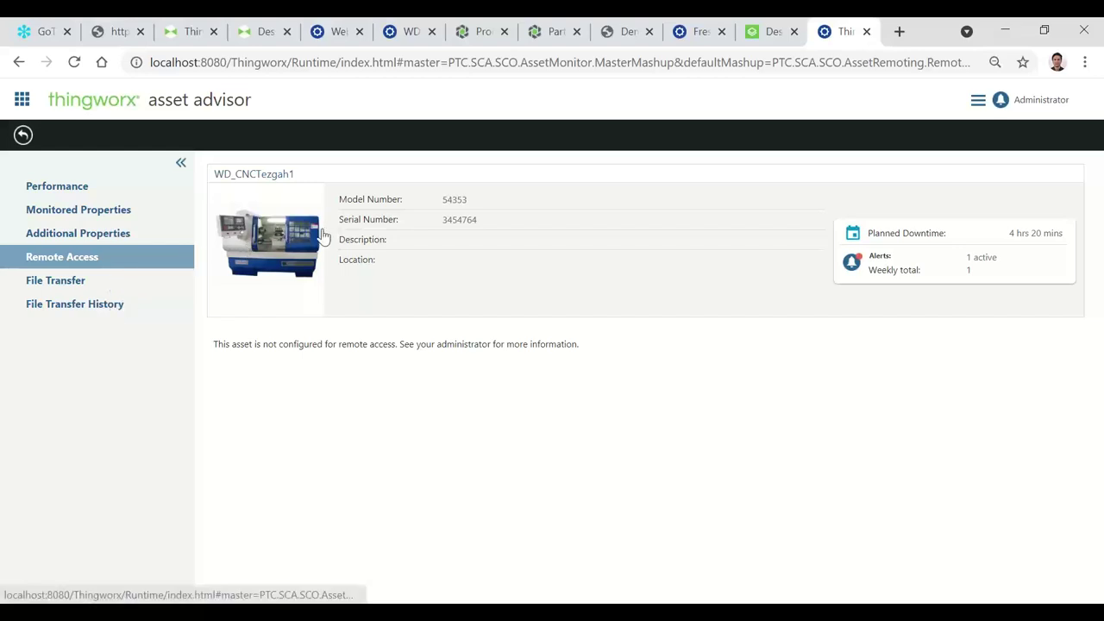
# Step: Return to the Console, open Production KPIs, and look through the connected production equipment
pyautogui.click(23, 99)
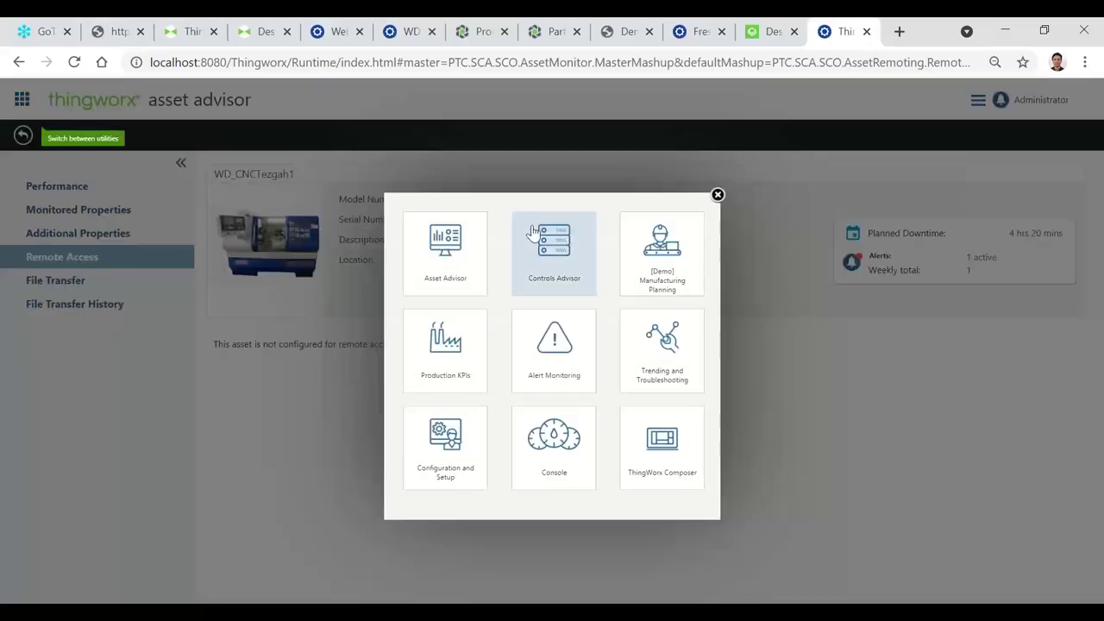
pyautogui.click(570, 440)
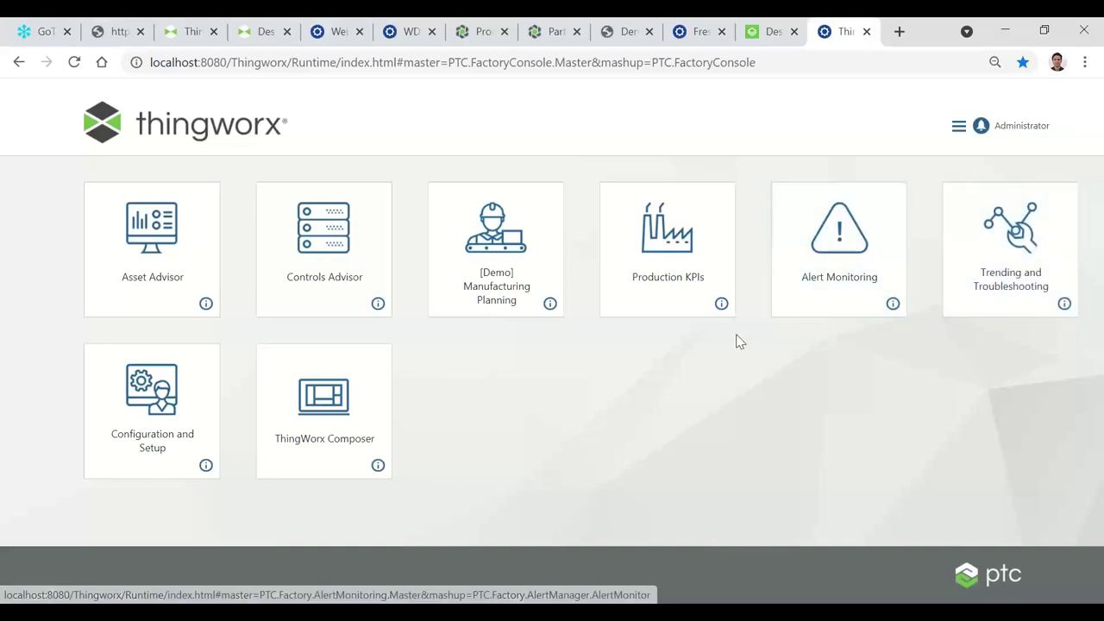
pyautogui.click(688, 259)
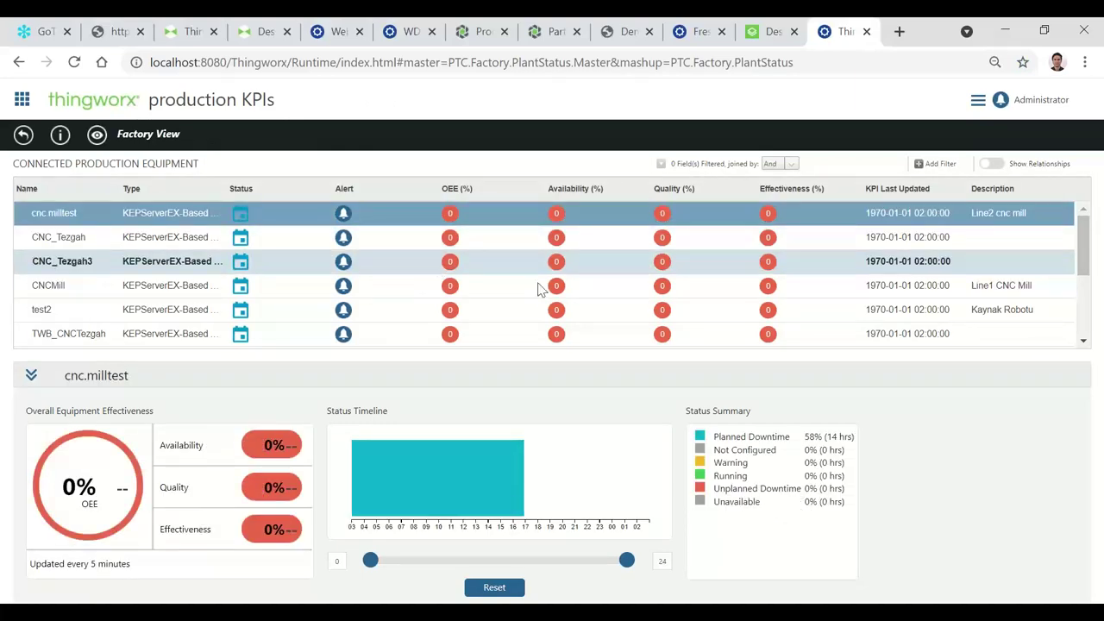
pyautogui.scroll(-3, 538, 264)
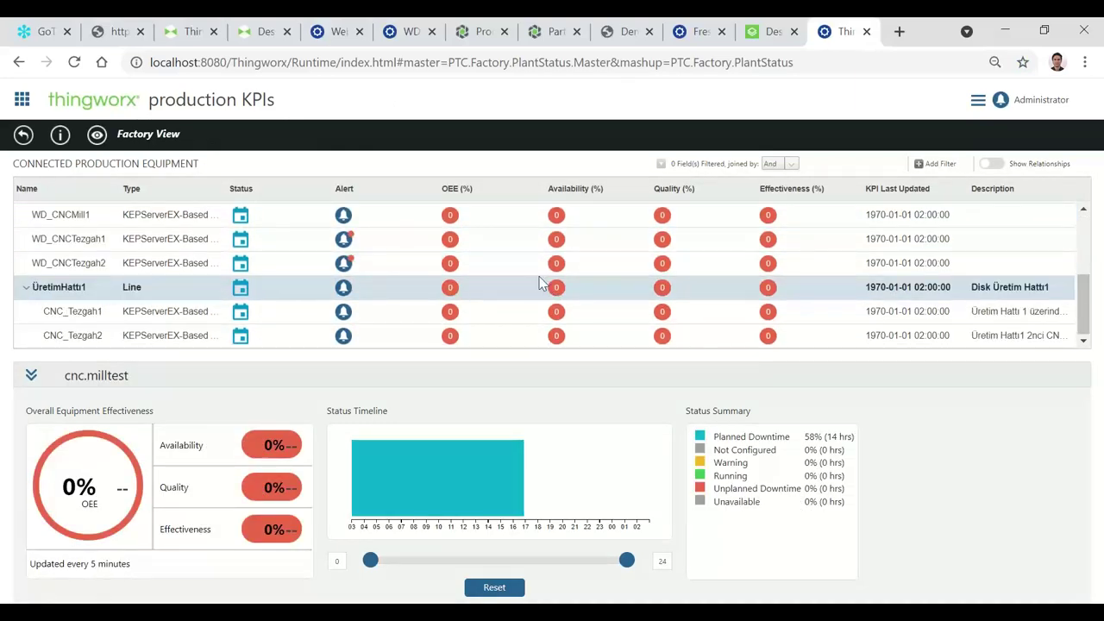
# Step: Examine the OEE, availability, quality and effectiveness figures across the connected production equipment list
pyautogui.scroll(3, 503, 275)
pyautogui.scroll(-3, 449, 250)
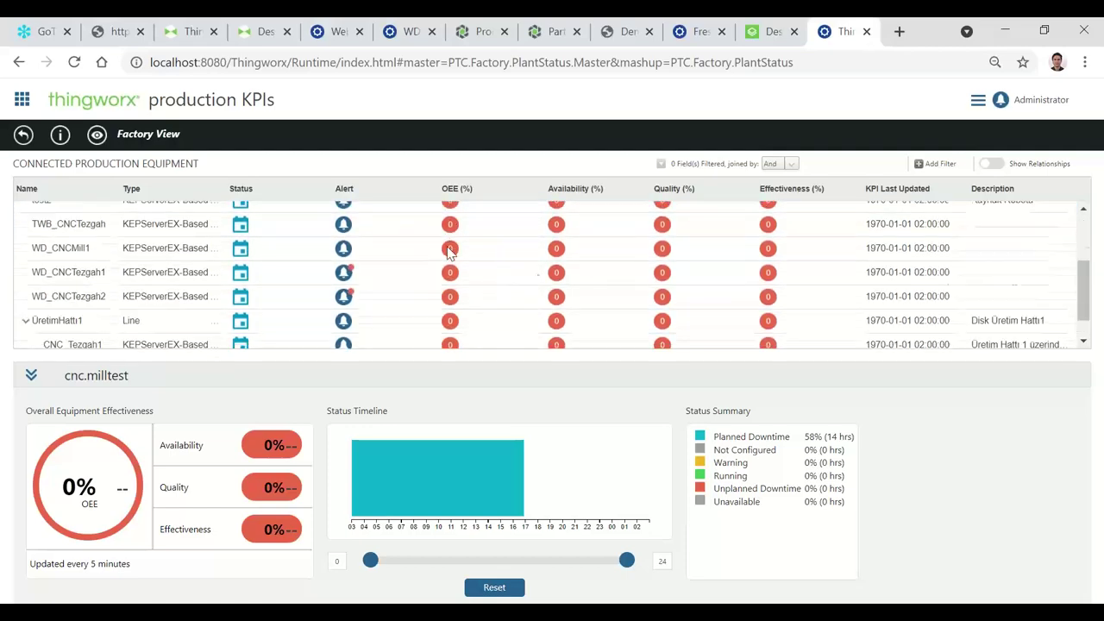
pyautogui.scroll(4, 572, 261)
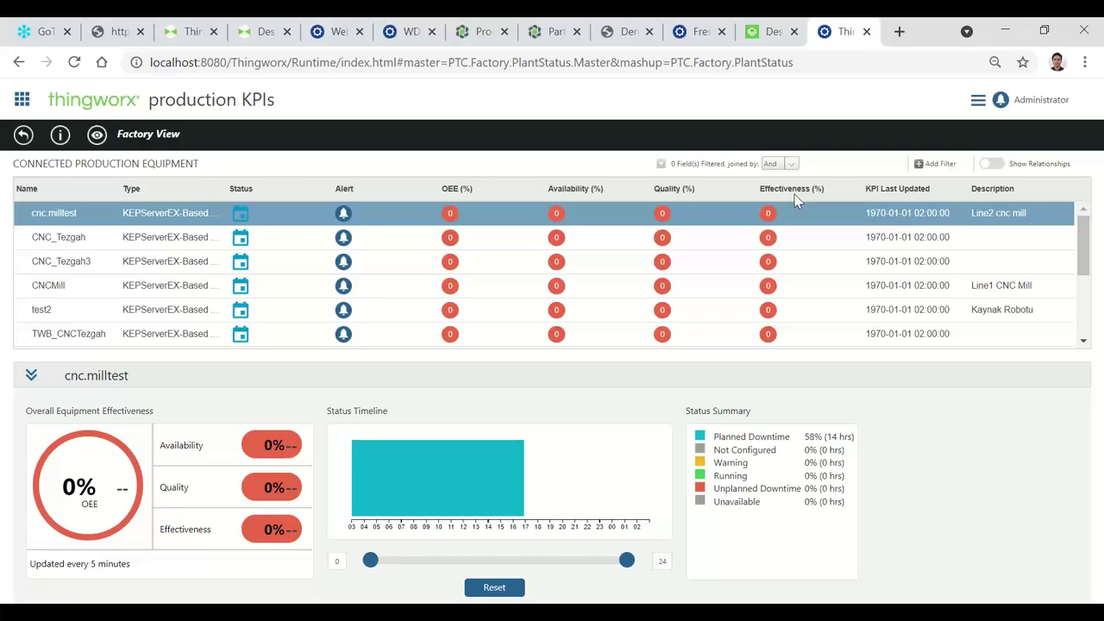
pyautogui.scroll(-3, 618, 249)
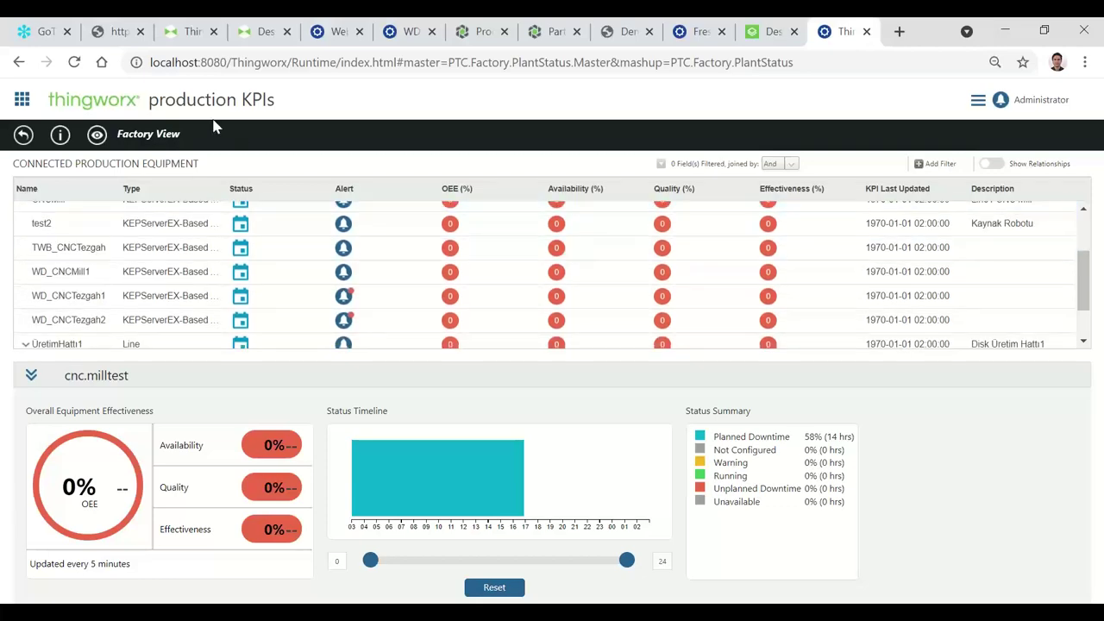
# Step: Open Trending and Troubleshooting, view the Voltage&Temperature trend chart with its tags, and return to the trends list
pyautogui.click(22, 101)
pyautogui.click(682, 373)
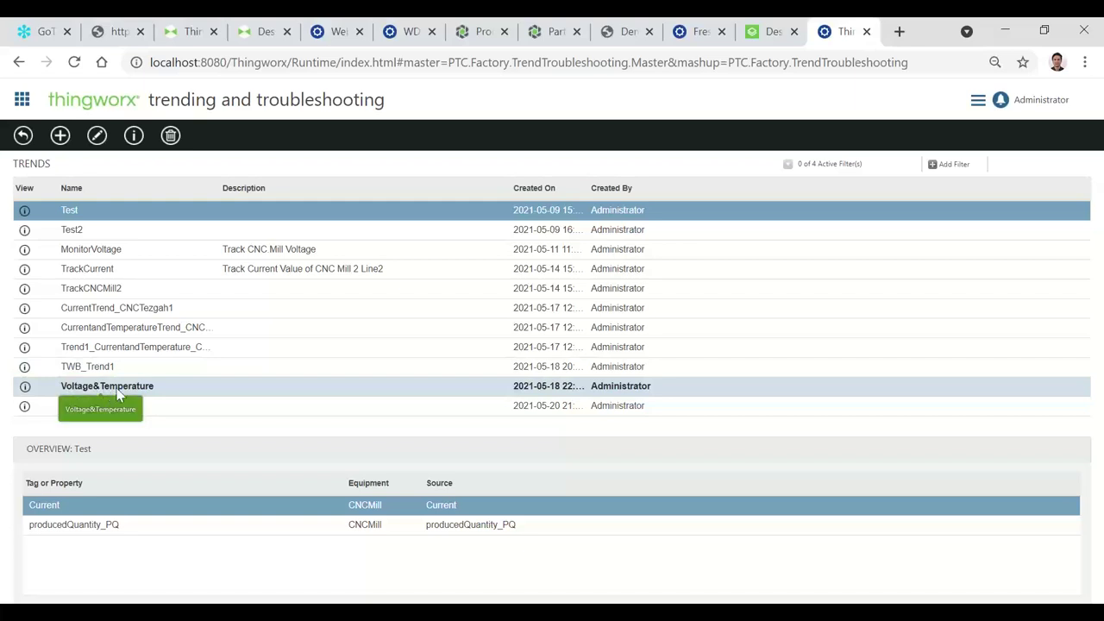
pyautogui.click(202, 388)
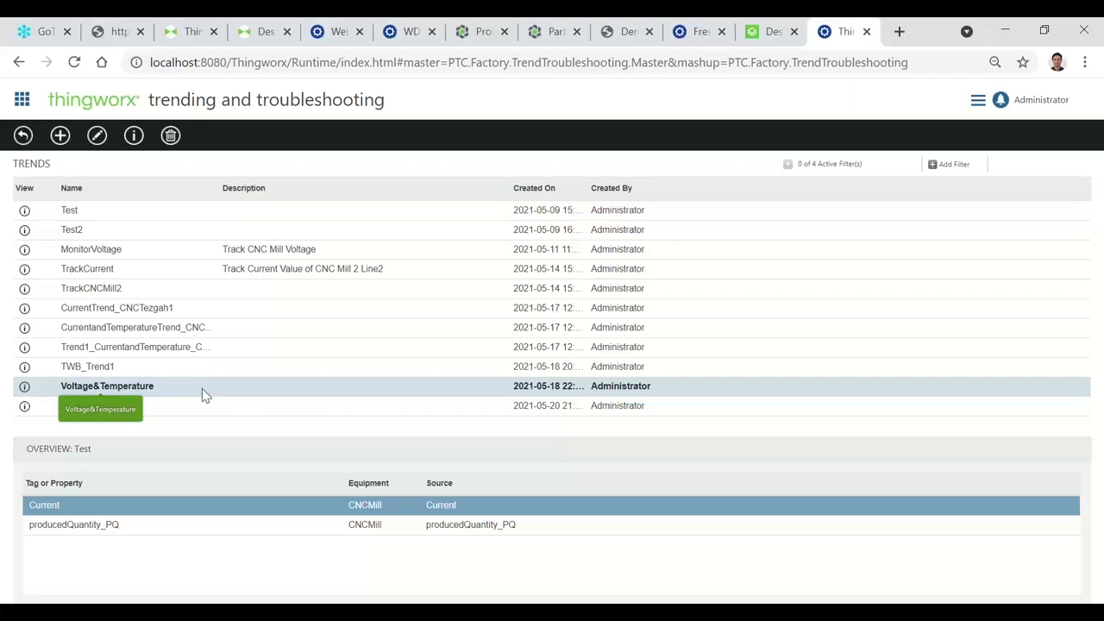
pyautogui.click(134, 136)
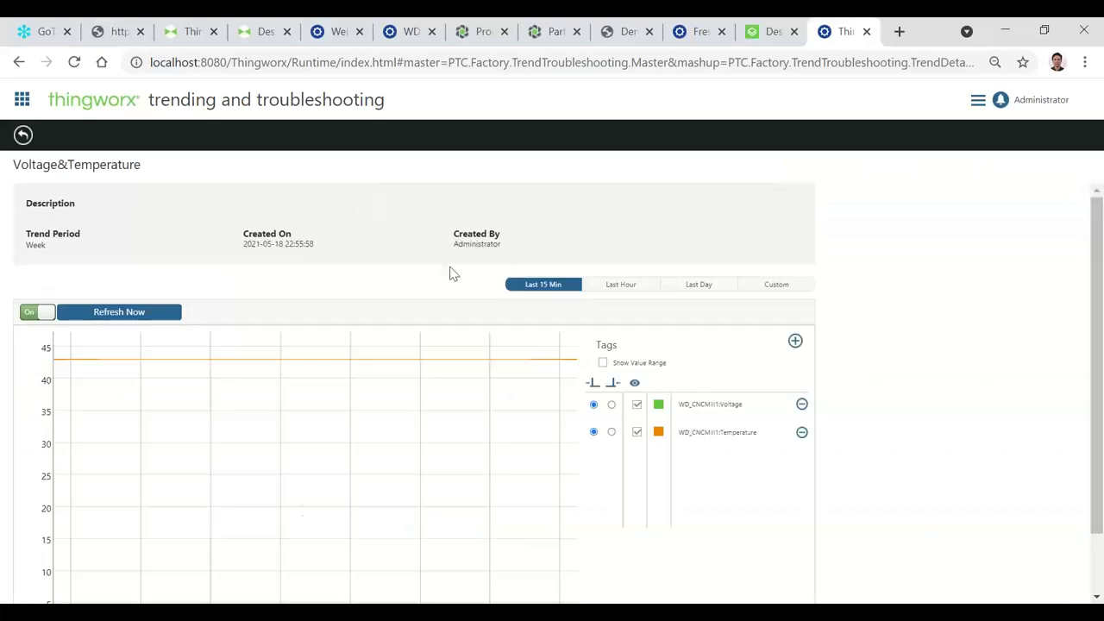
pyautogui.scroll(-2, 486, 394)
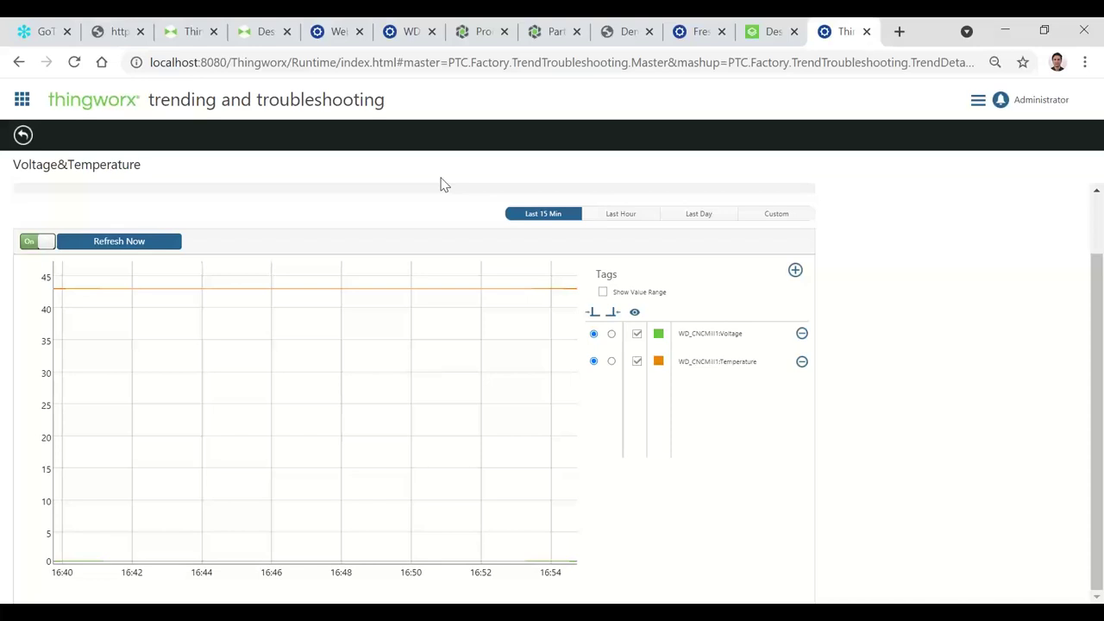
pyautogui.click(23, 136)
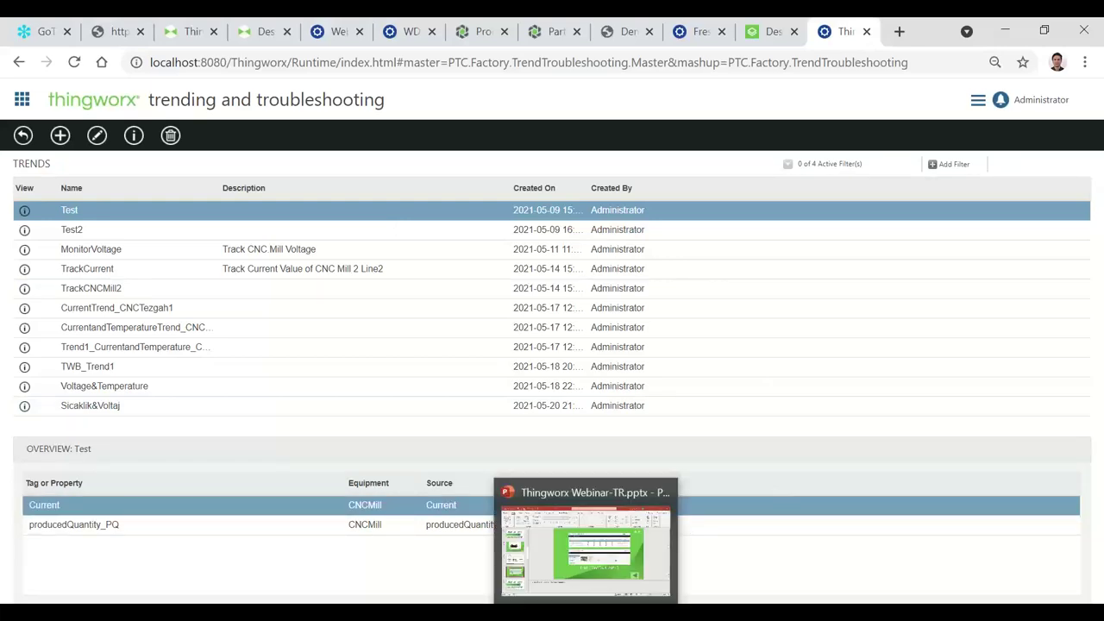
# Step: Switch to the Thingworx Webinar-TR PowerPoint presentation and start the slide show from slide 15, IOT-PLM & AR Integration
pyautogui.click(583, 552)
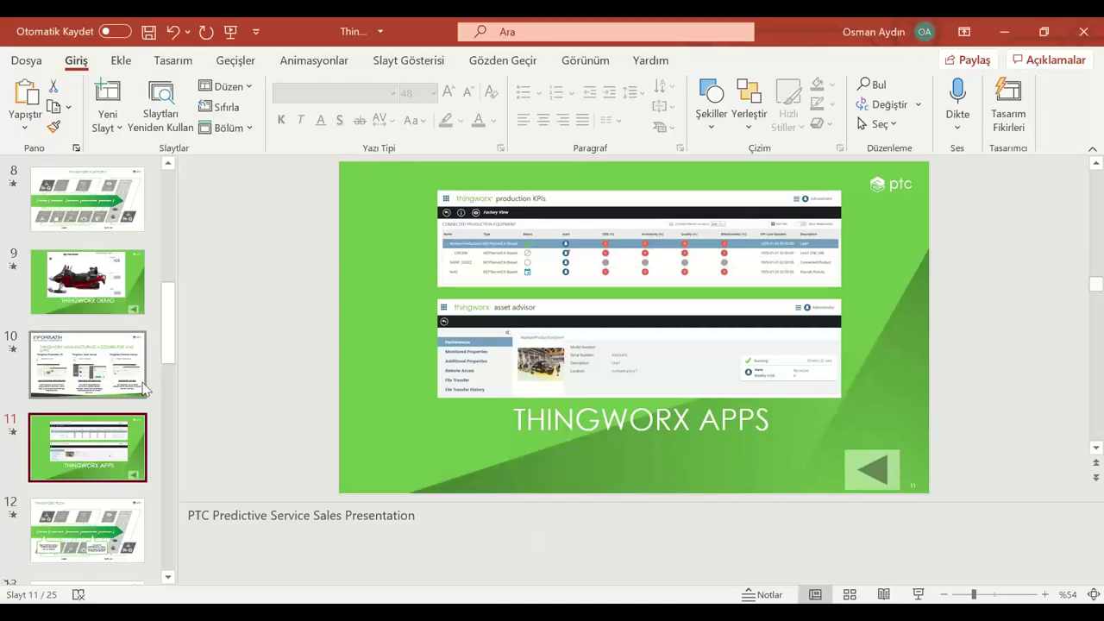
pyautogui.click(105, 519)
pyautogui.scroll(-5, 104, 519)
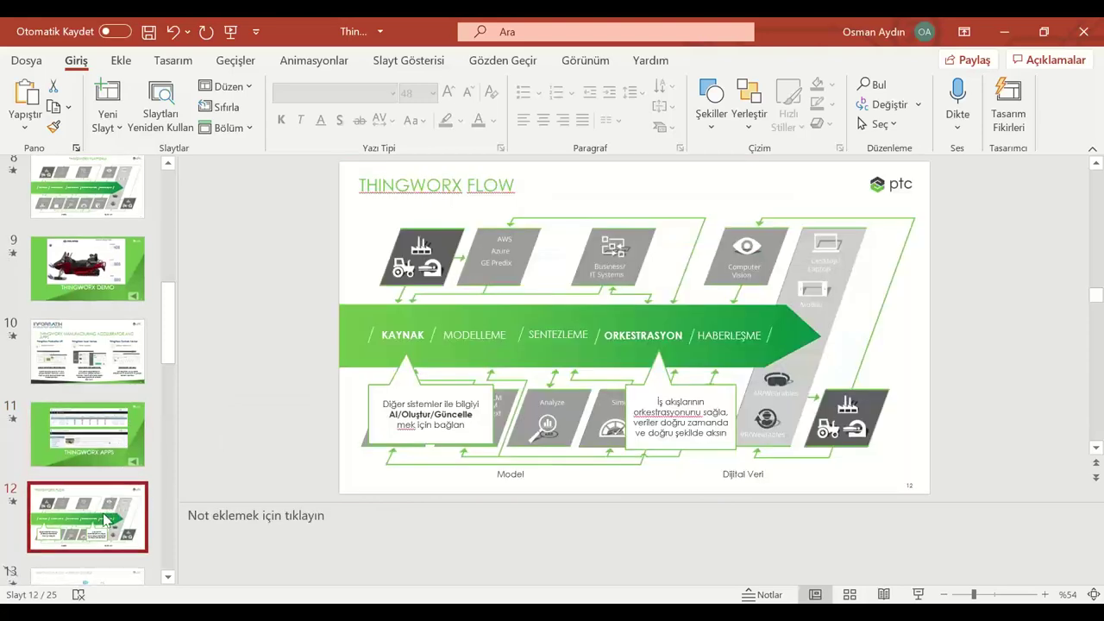
pyautogui.scroll(-2, 105, 518)
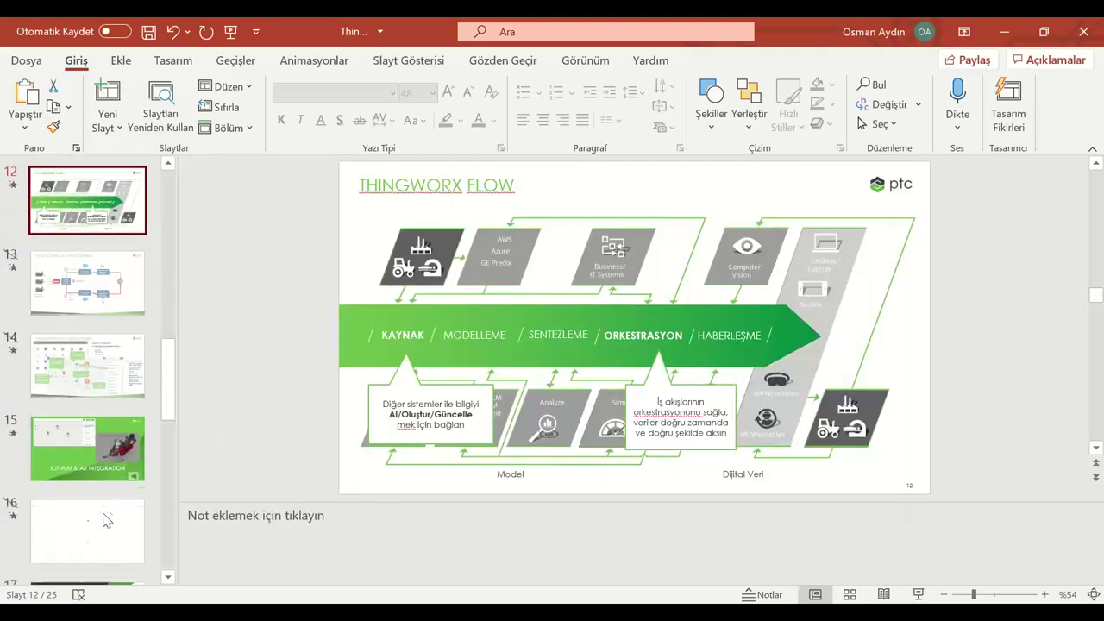
pyautogui.click(105, 433)
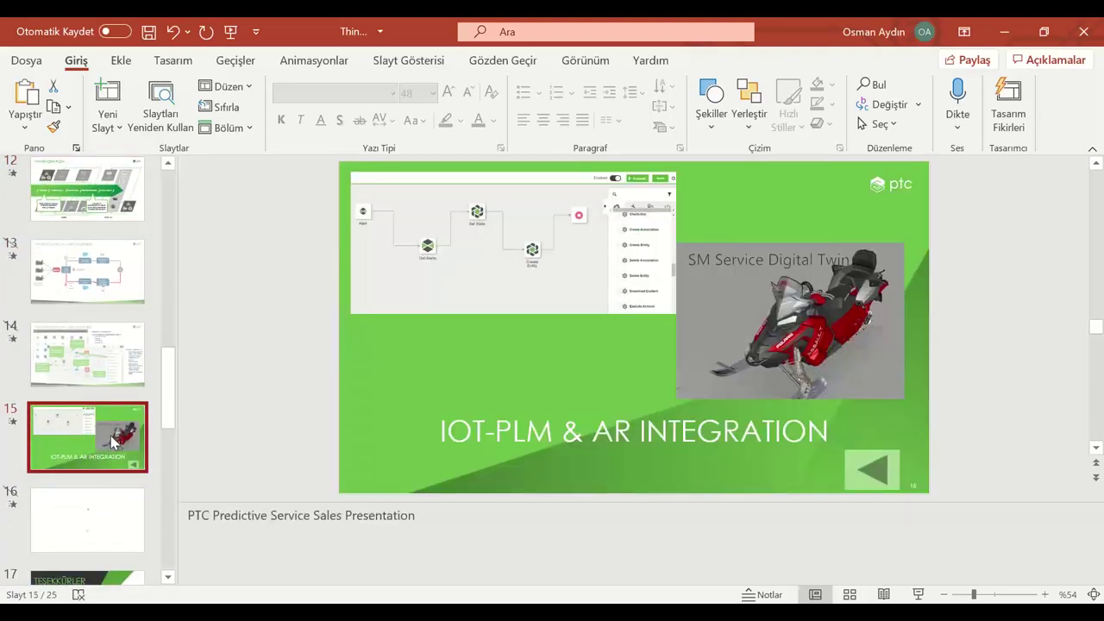
pyautogui.click(918, 594)
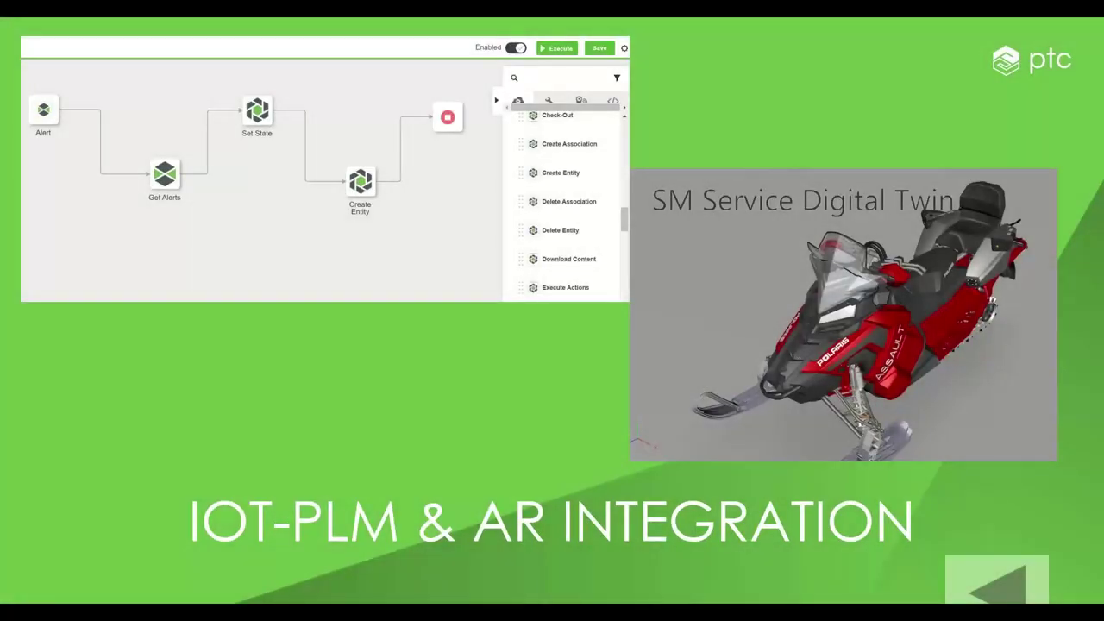